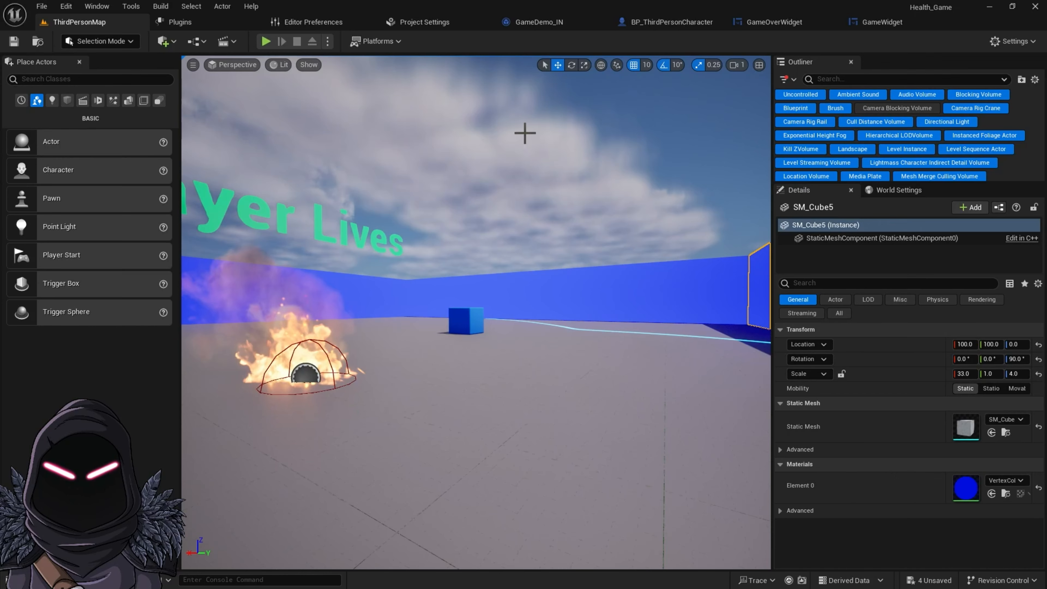
# Switch to the Epic Games Launcher and maximize its window
pyautogui.doubleClick(871, 9)
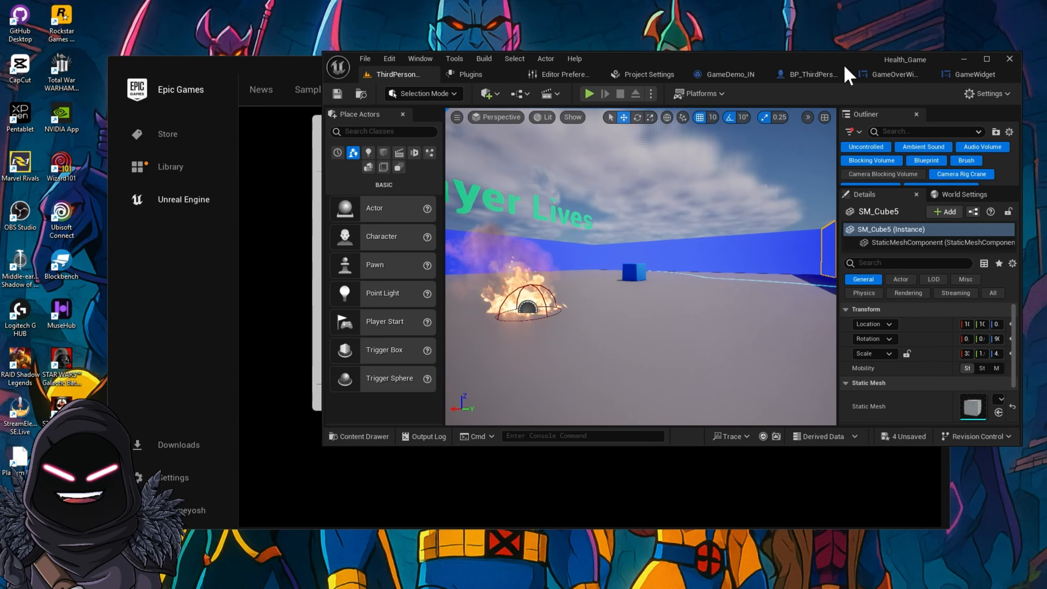
pyautogui.moveTo(836, 73); pyautogui.dragTo(655, 210)
pyautogui.click(777, 95)
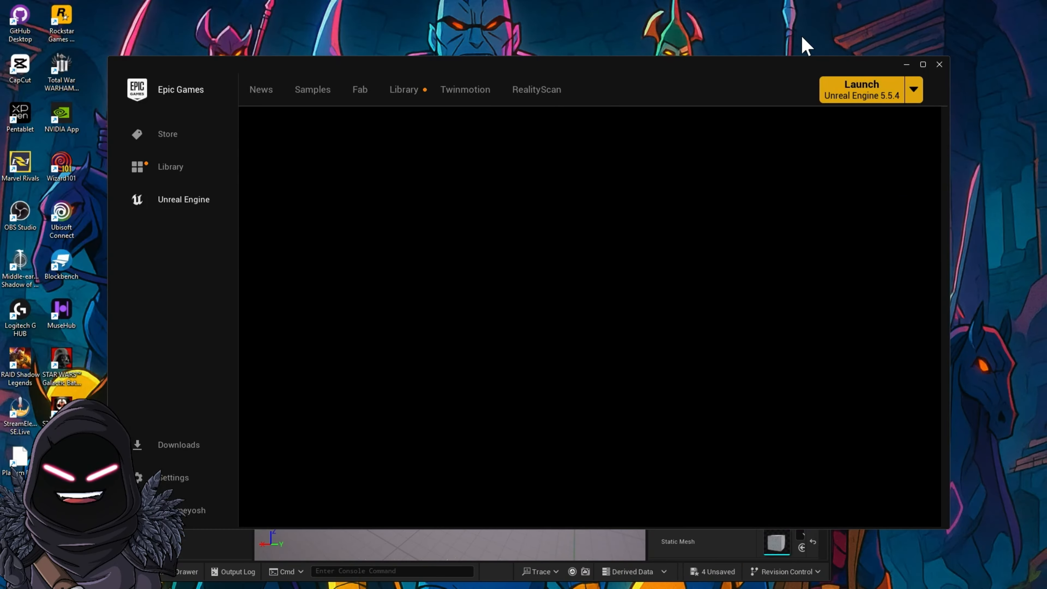
pyautogui.click(923, 65)
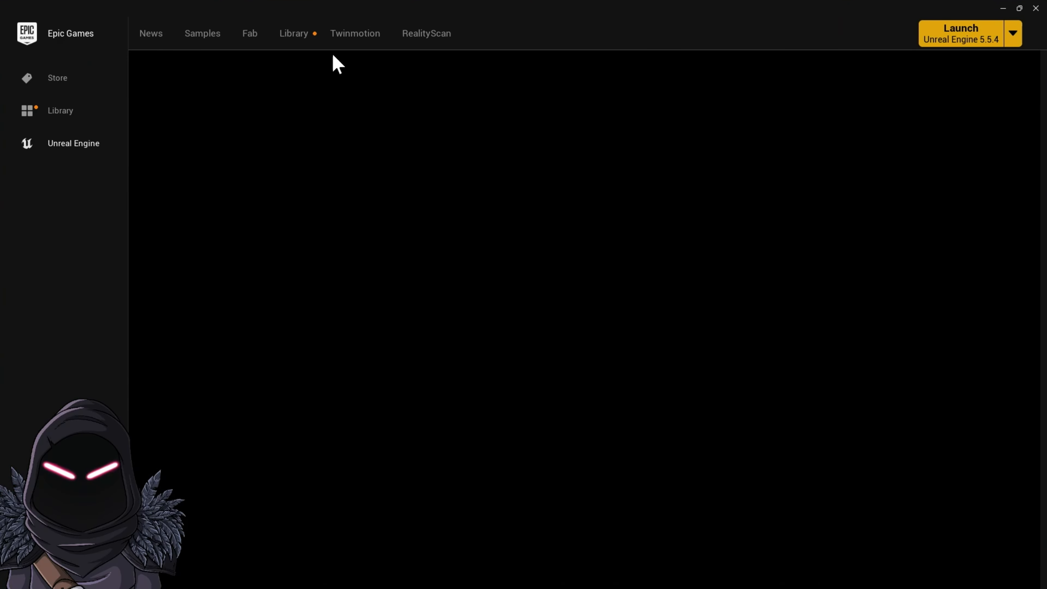
# Open the Free Fantasy Weapon Sample Pack listing from the Fab Library and view it in My Library on Fab
pyautogui.click(309, 43)
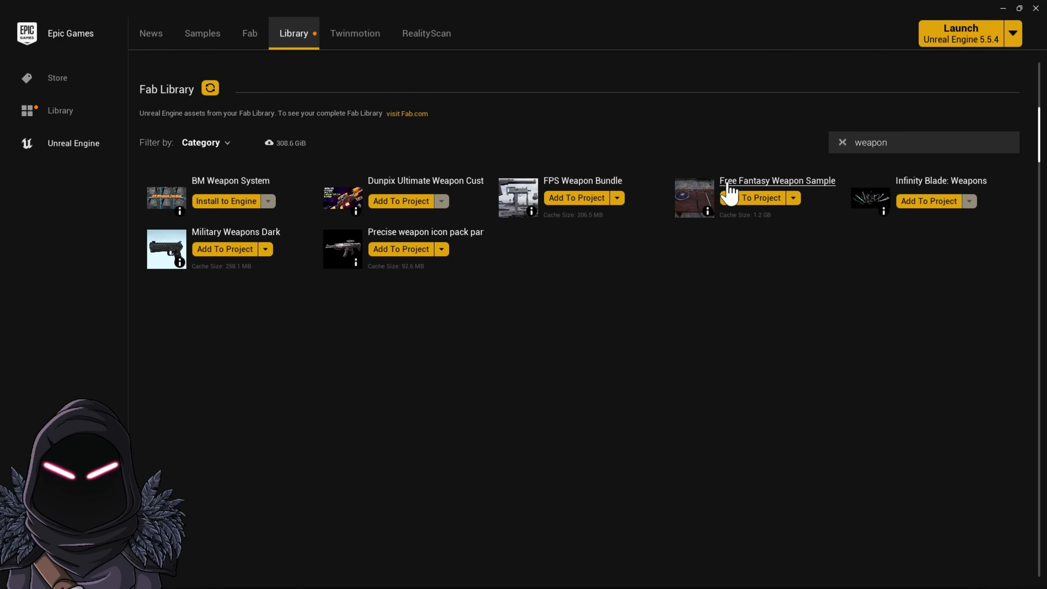
pyautogui.click(767, 185)
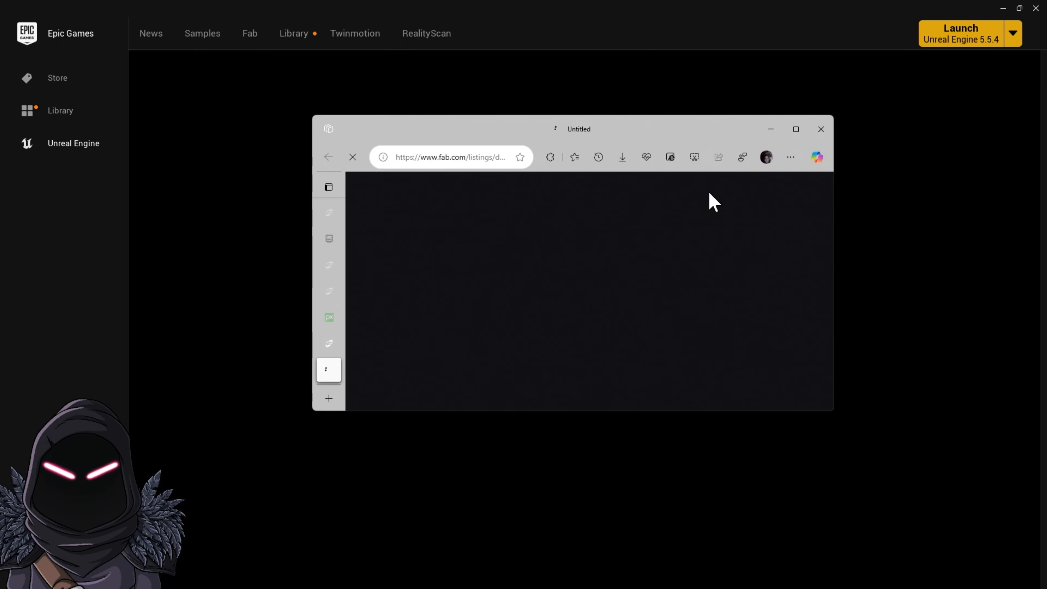
pyautogui.click(796, 130)
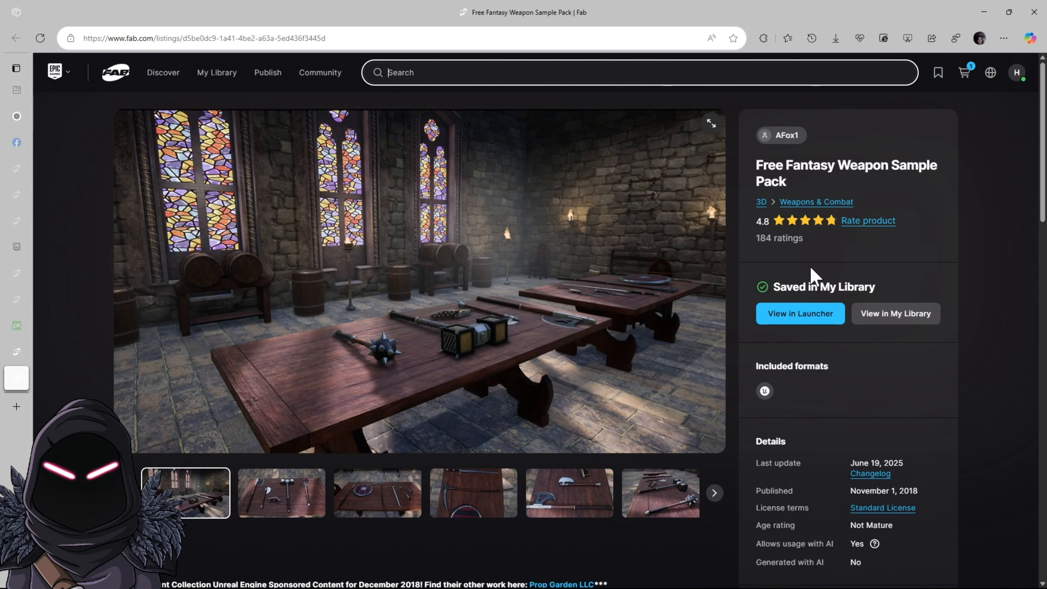
pyautogui.scroll(-5, 783, 396)
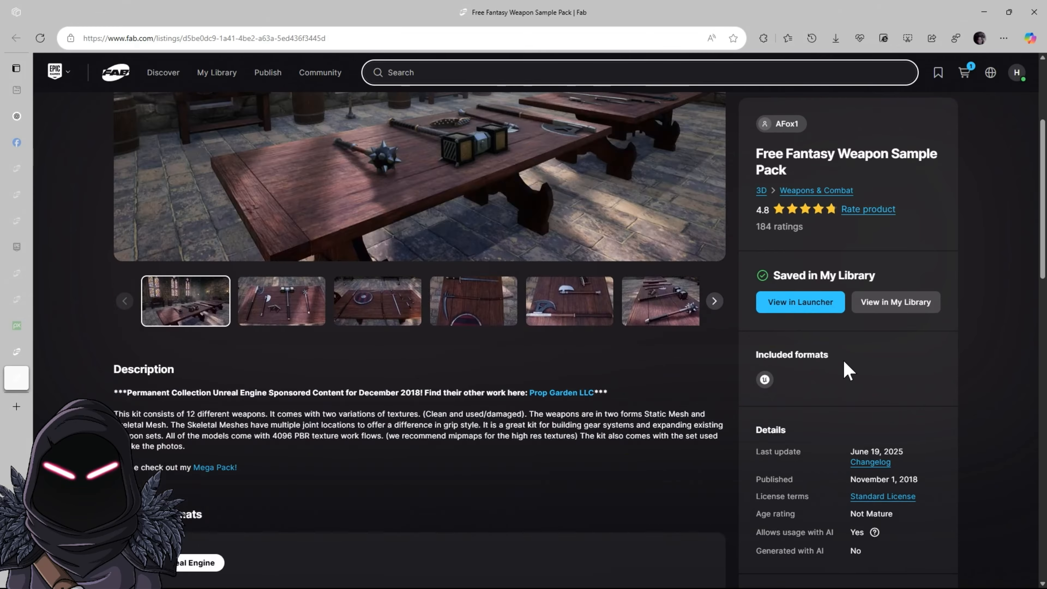
pyautogui.scroll(5, 804, 350)
pyautogui.click(927, 315)
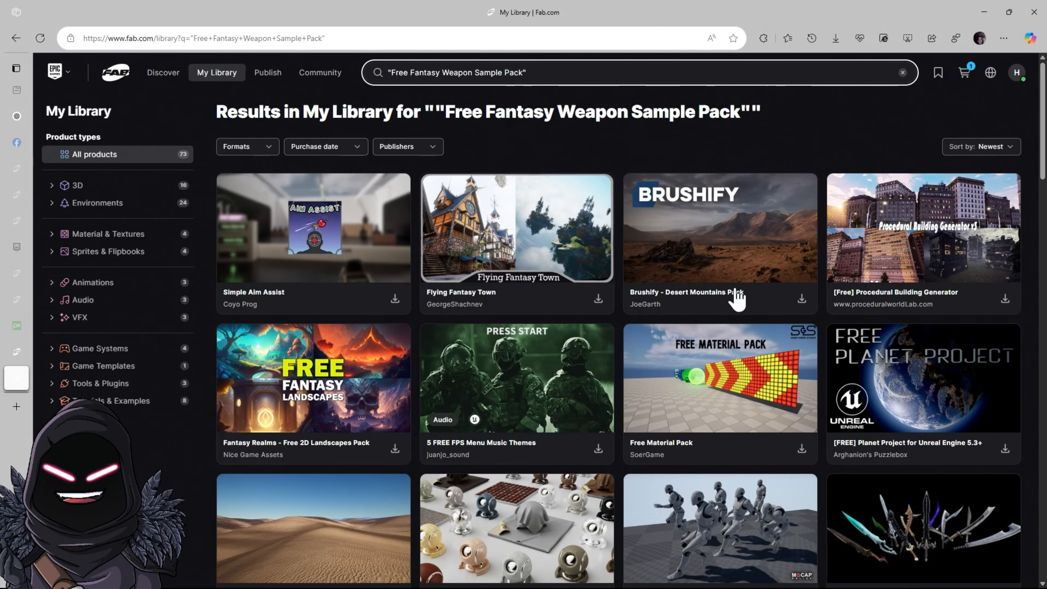
pyautogui.click(984, 11)
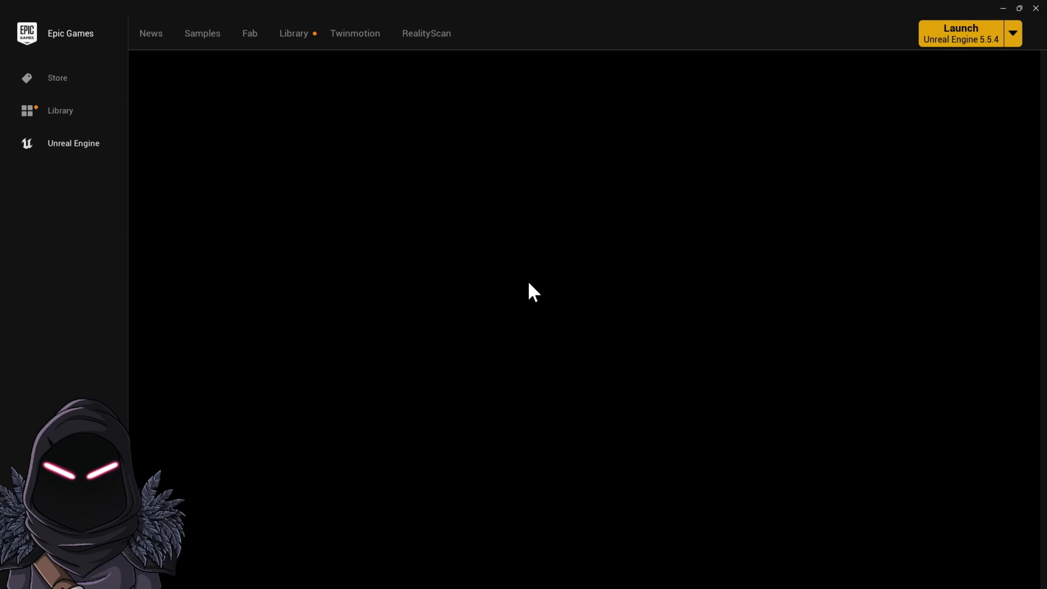
# Browse the launcher's project list and refresh the Fab Library
pyautogui.click(295, 36)
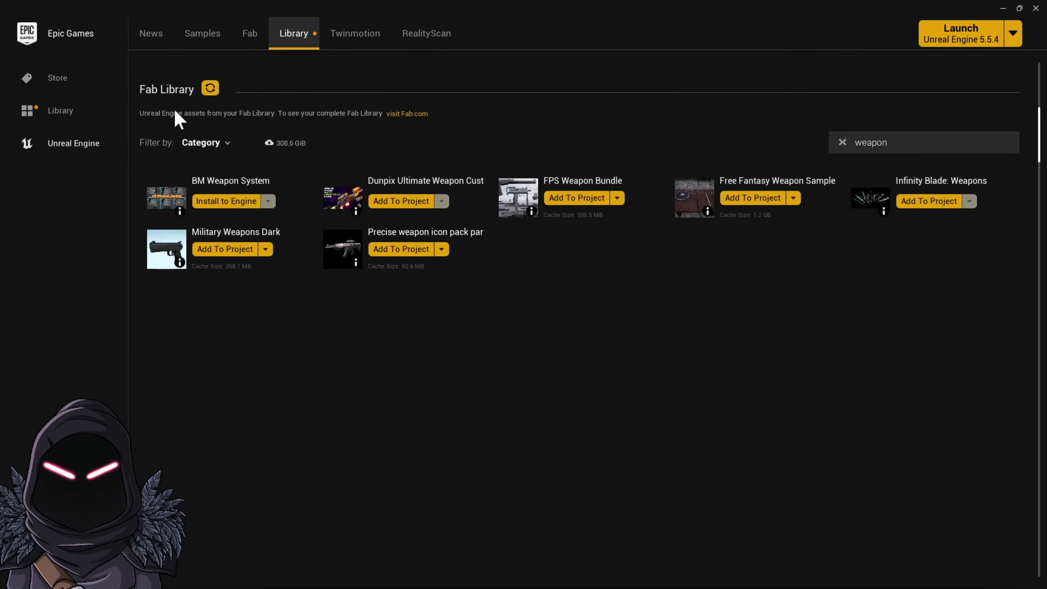
pyautogui.scroll(10, 577, 187)
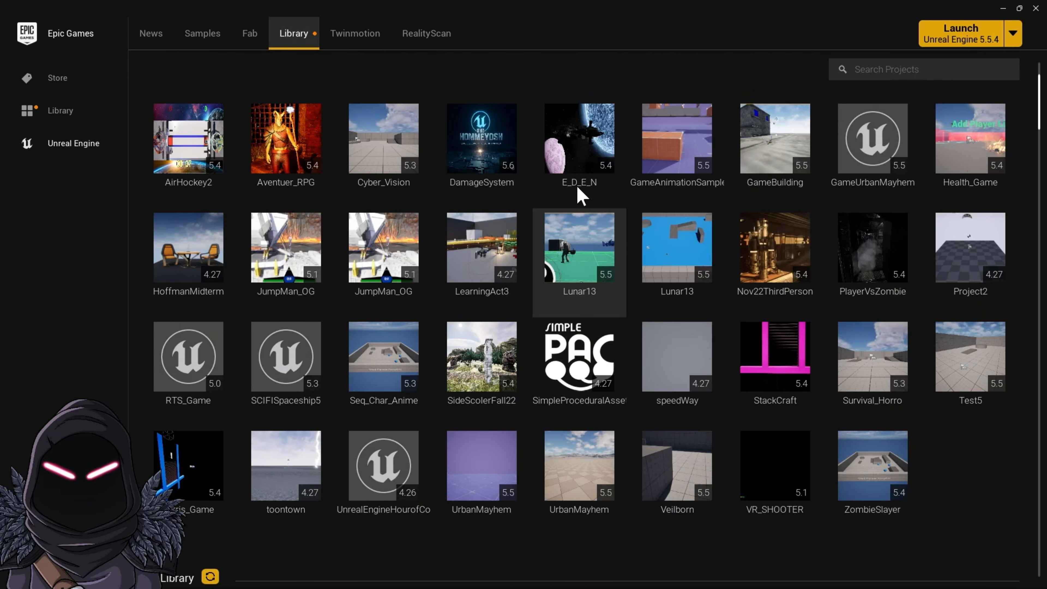
pyautogui.moveTo(552, 237)
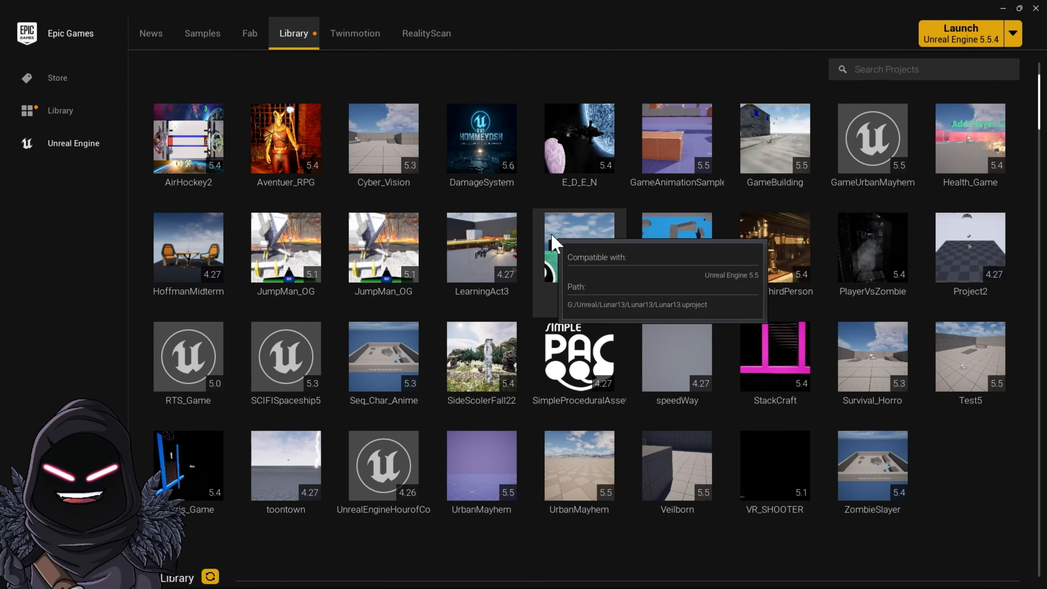
pyautogui.scroll(3, 555, 243)
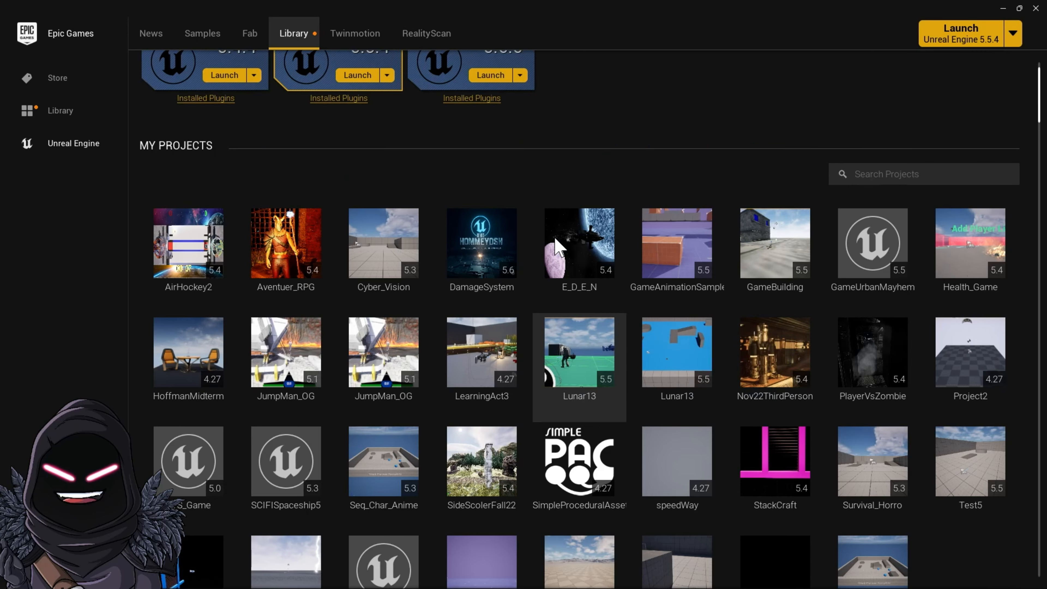
pyautogui.scroll(-2, 558, 248)
pyautogui.scroll(3, 560, 239)
pyautogui.scroll(-8, 565, 248)
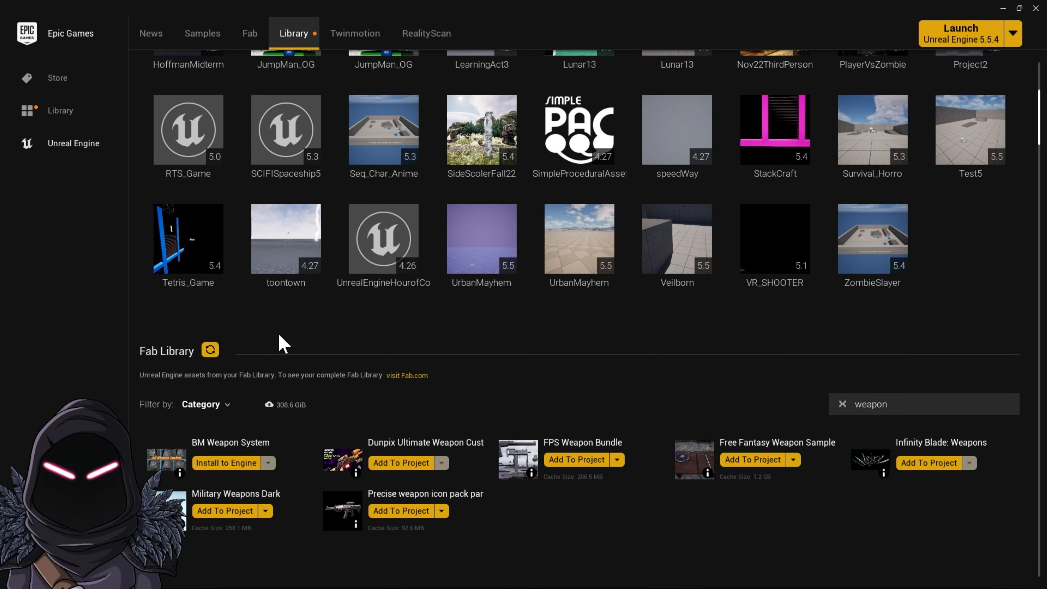
pyautogui.click(210, 351)
# Add the Free Fantasy Weapon Sample to the DamageSystem project, showing all projects and selecting version 5.4
pyautogui.scroll(-1, 738, 454)
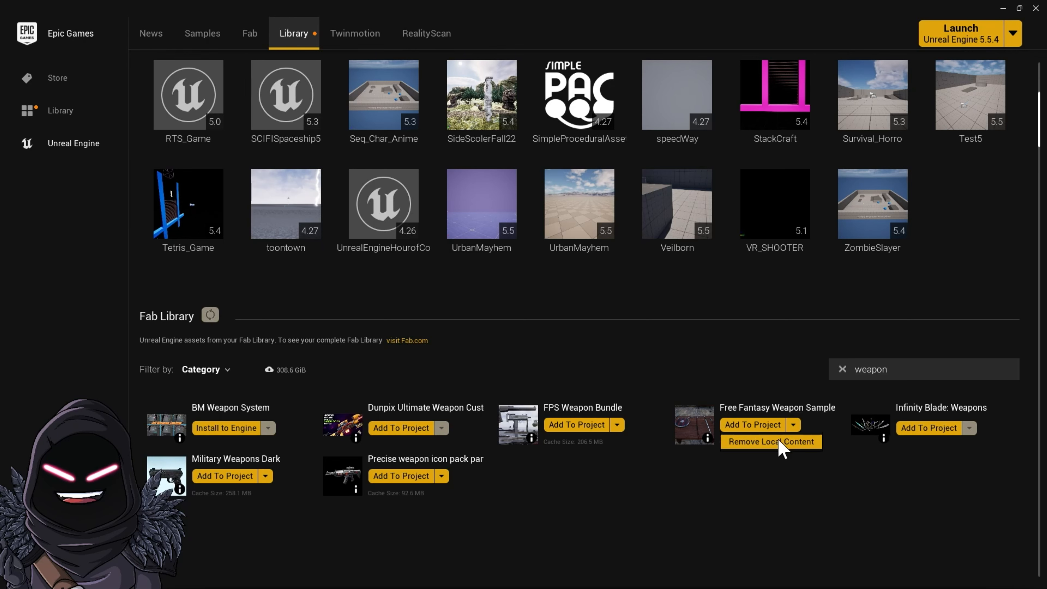
pyautogui.click(756, 421)
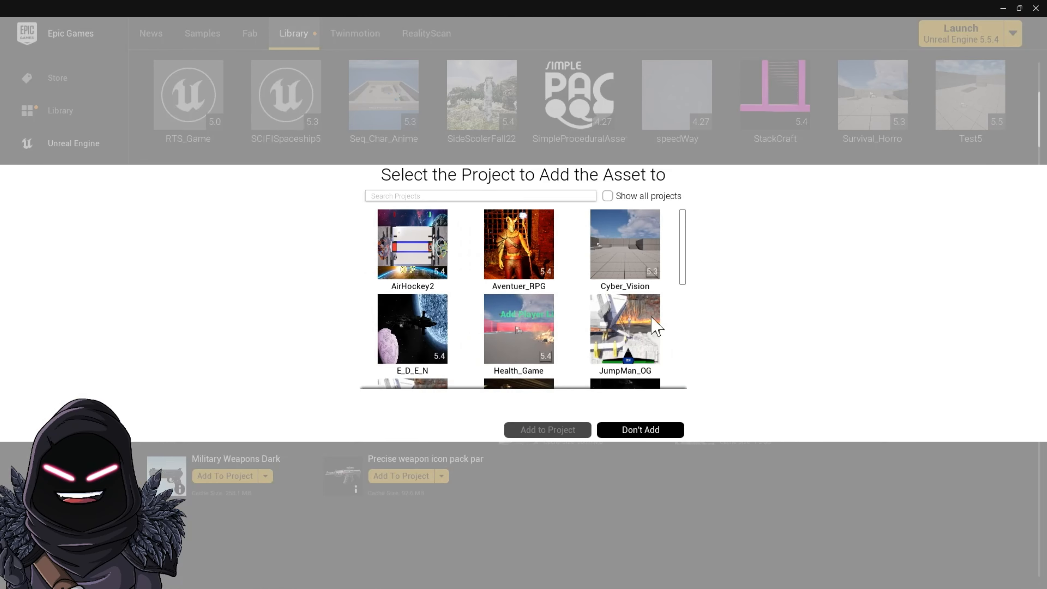
pyautogui.click(606, 196)
pyautogui.scroll(-1, 531, 296)
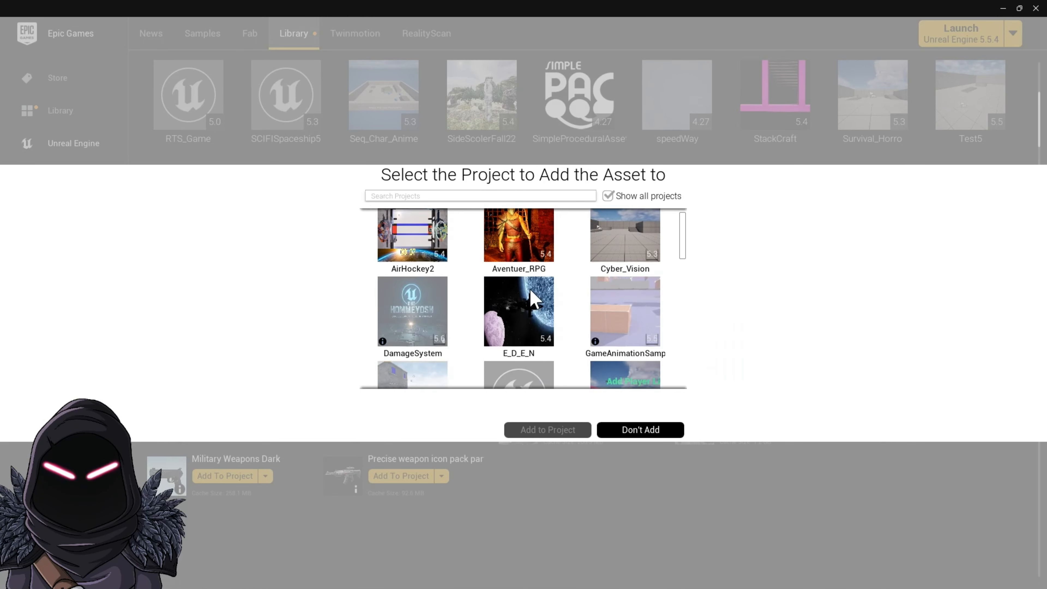
pyautogui.moveTo(428, 327)
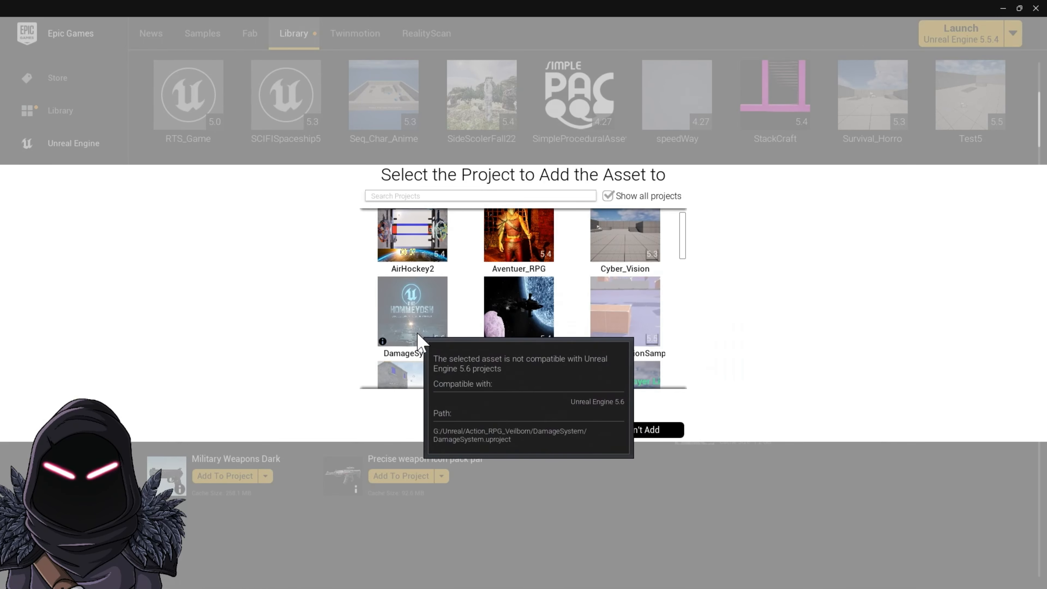
pyautogui.click(423, 313)
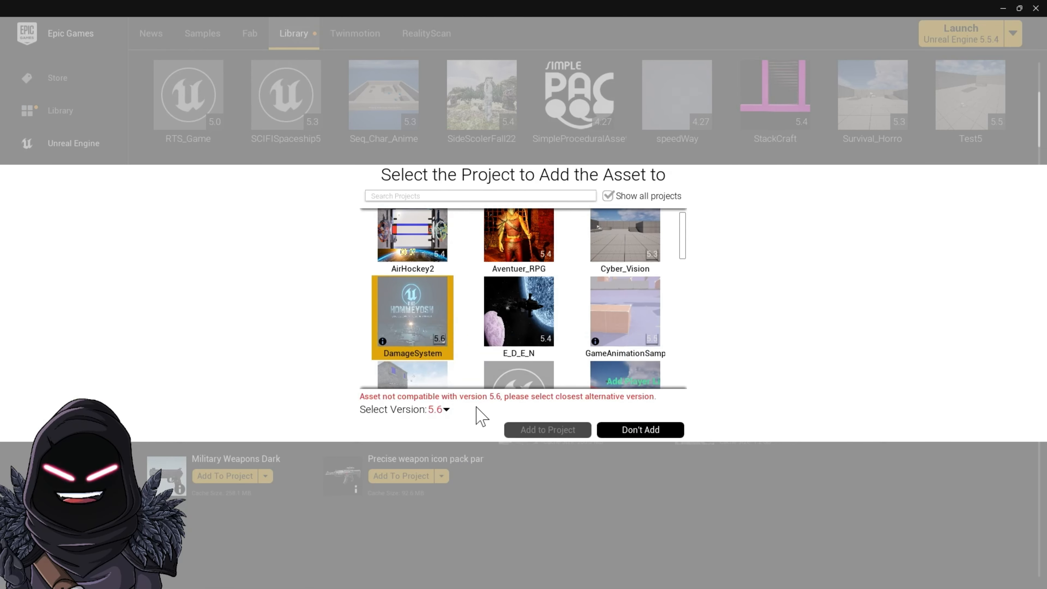
pyautogui.click(447, 410)
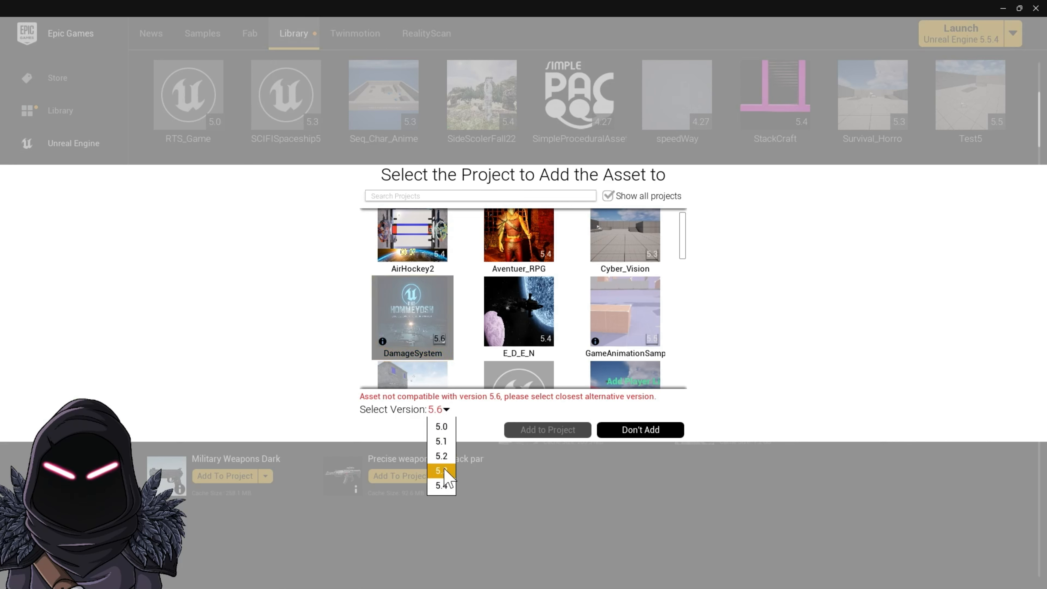
pyautogui.click(450, 487)
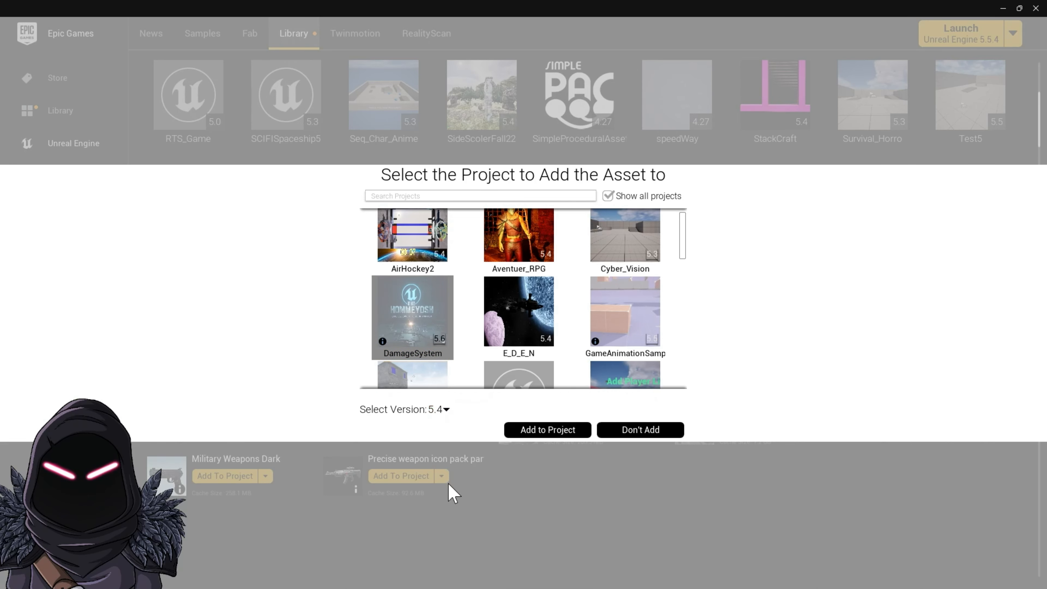
pyautogui.click(573, 434)
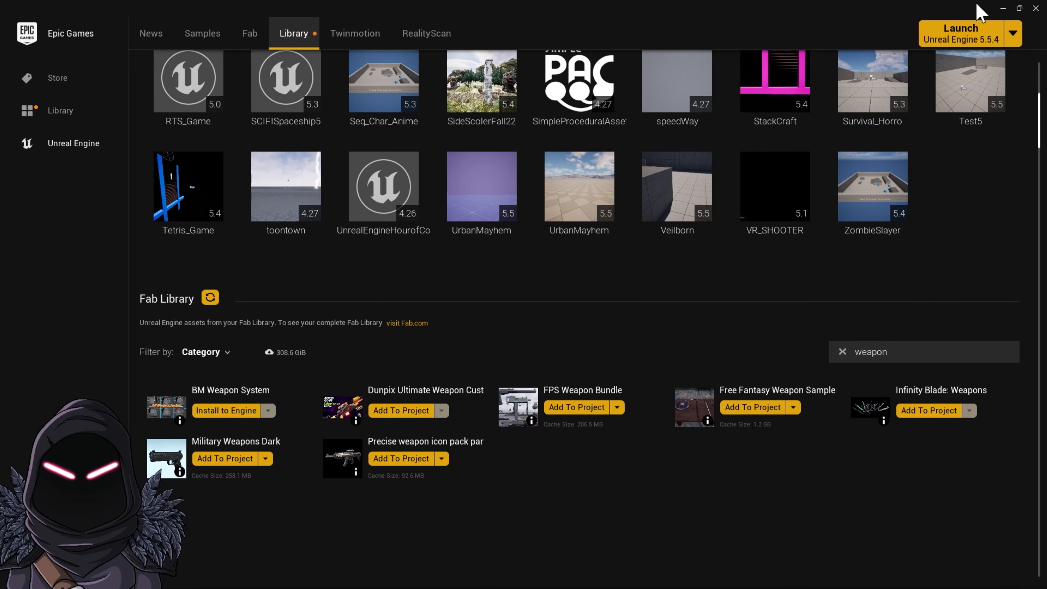
# Minimize the launcher and maximize the Unreal Editor window
pyautogui.click(1003, 9)
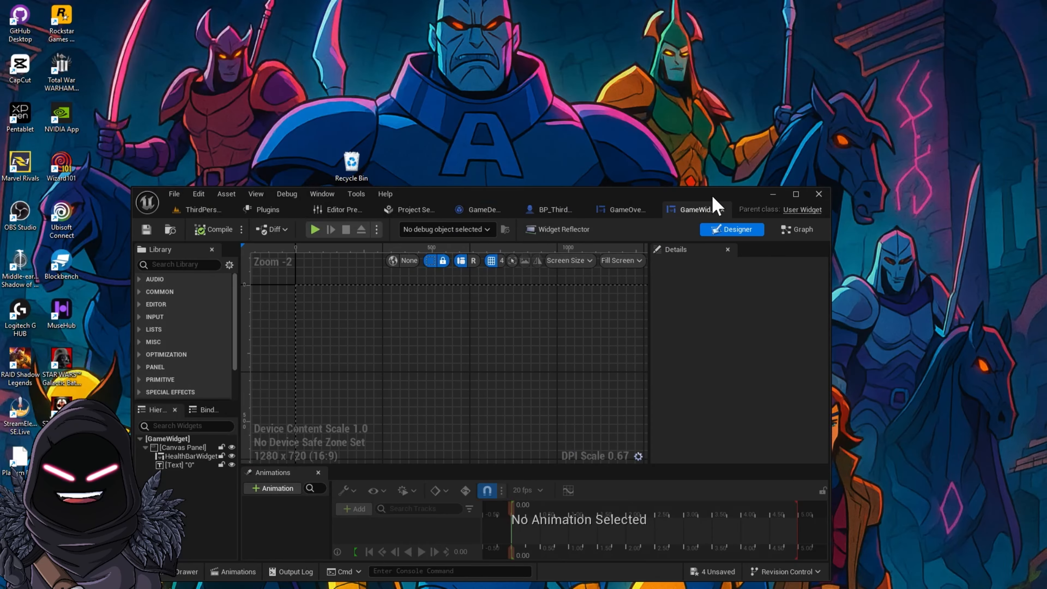
pyautogui.moveTo(578, 203); pyautogui.dragTo(729, 79)
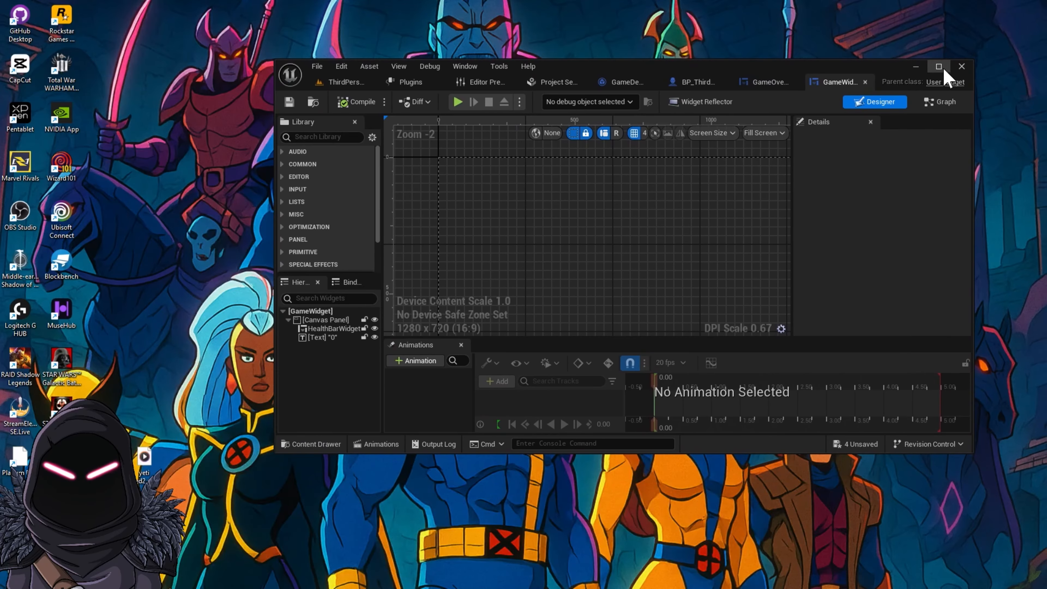
pyautogui.click(940, 66)
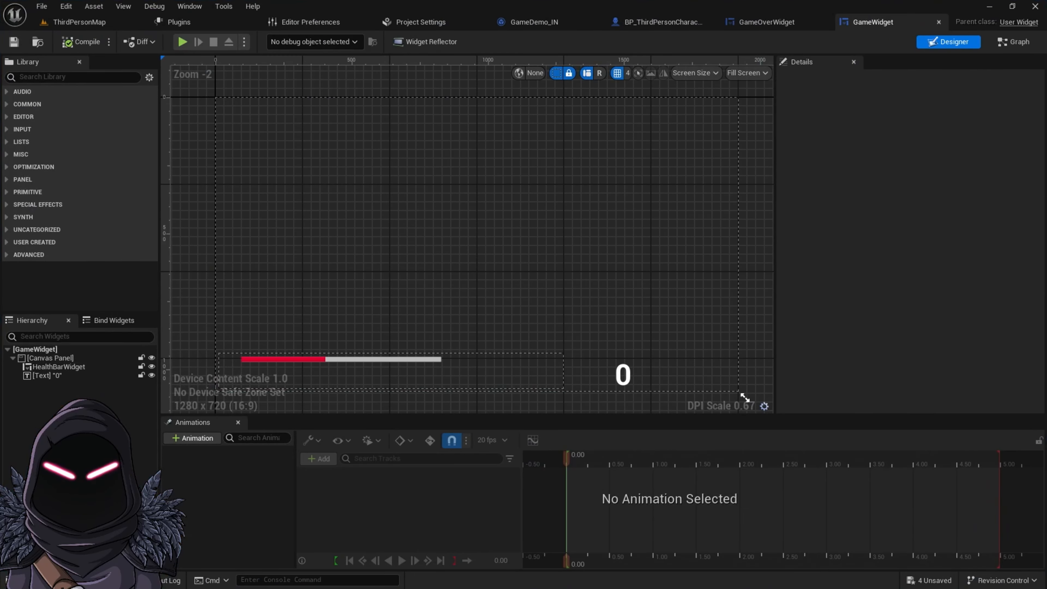
# Browse the Weapon_Pack folder in the content drawer and open the BP_ThirdPersonCharacter blueprint's Viewport
pyautogui.click(103, 579)
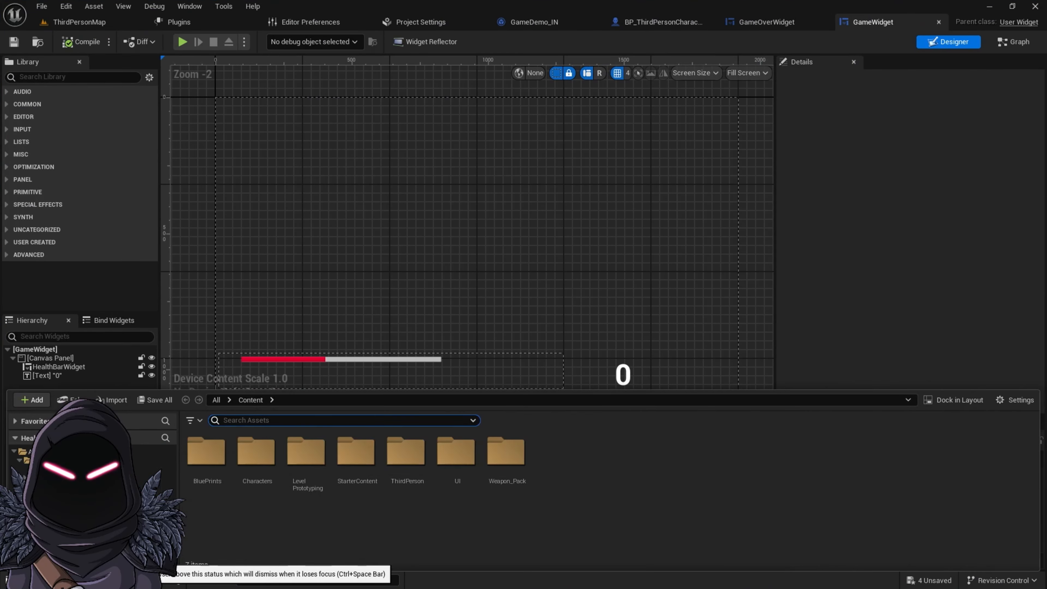
pyautogui.doubleClick(515, 464)
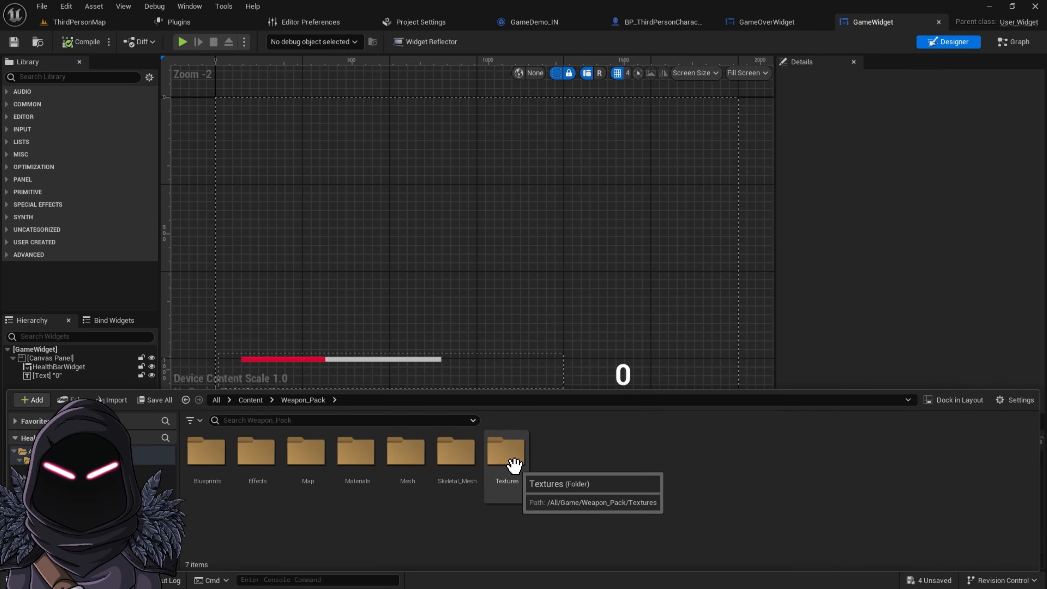
pyautogui.click(672, 24)
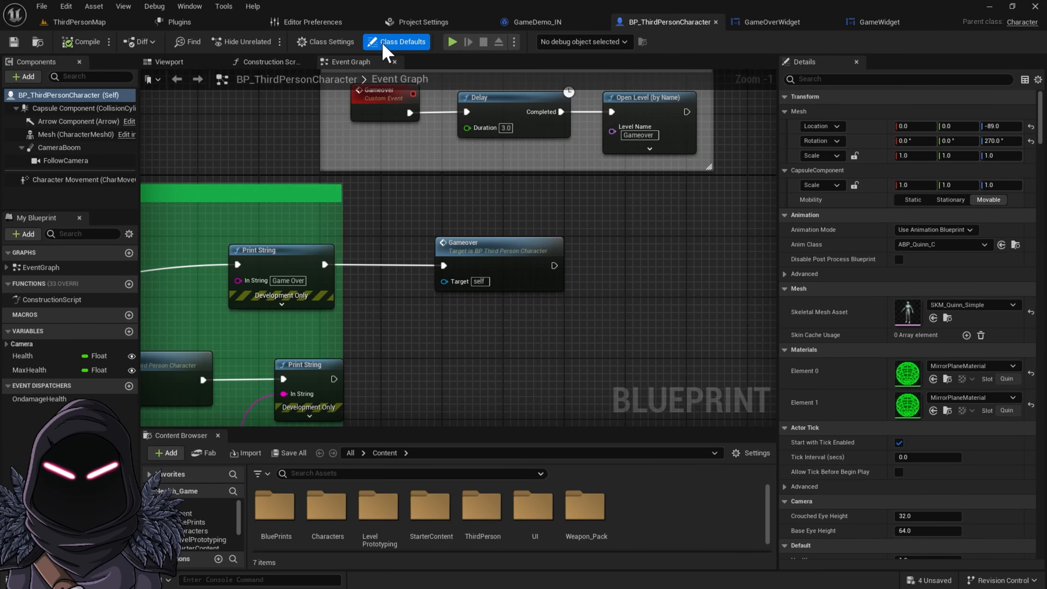
pyautogui.click(172, 65)
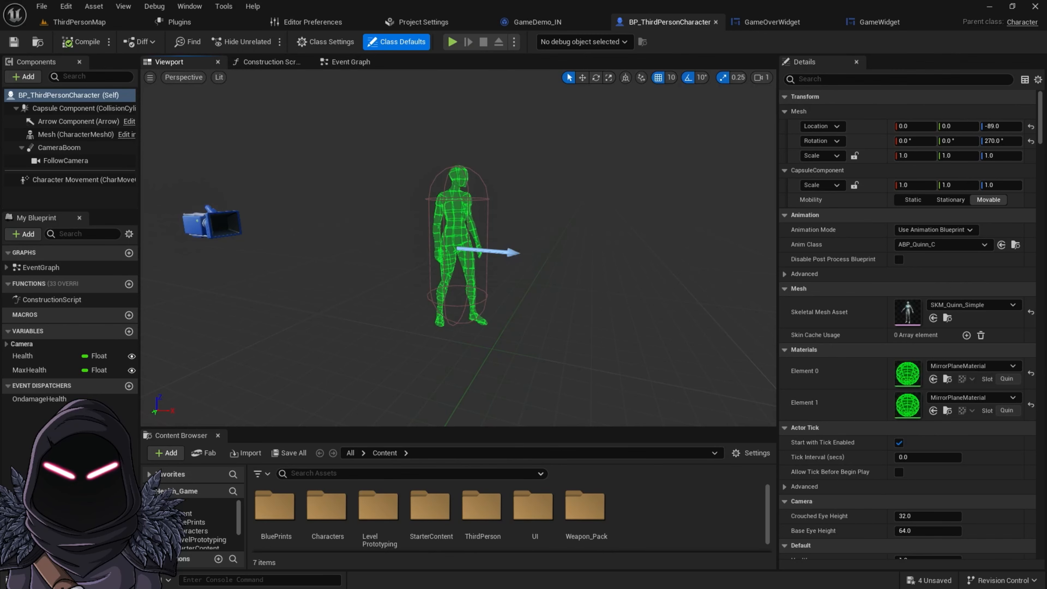
# Navigate to Content > ThirdPerson > Blueprints in the content drawer and select the BP_ThirdPersonCharacter asset
pyautogui.click(37, 579)
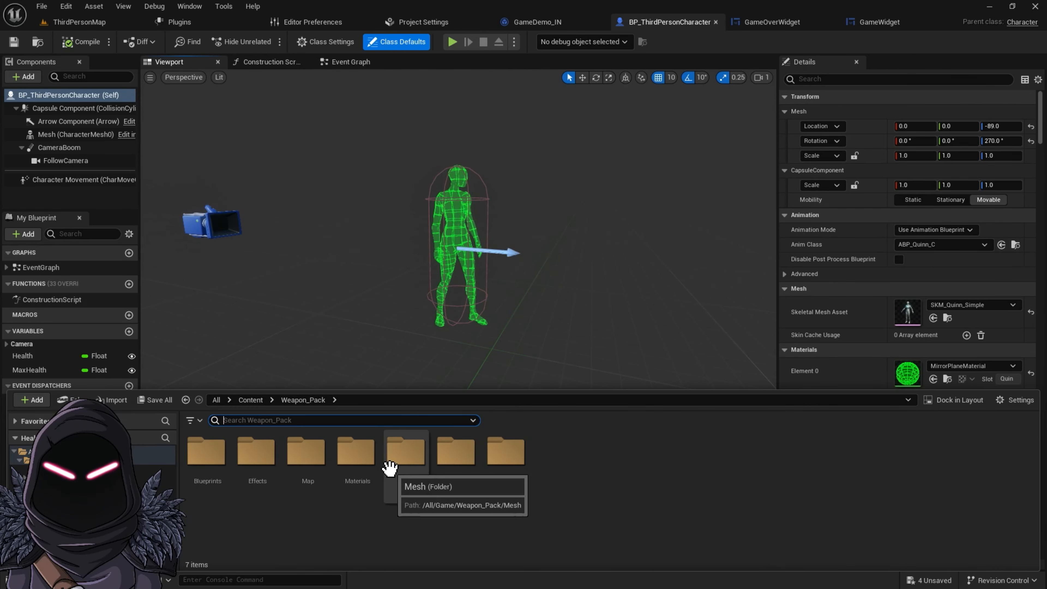
pyautogui.click(249, 401)
pyautogui.doubleClick(406, 453)
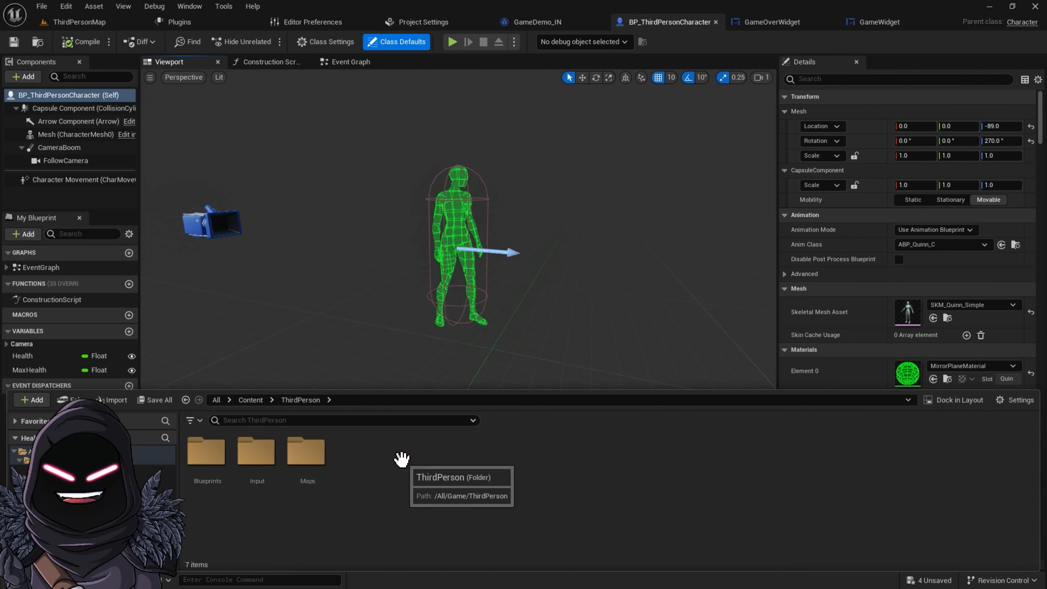
pyautogui.doubleClick(214, 460)
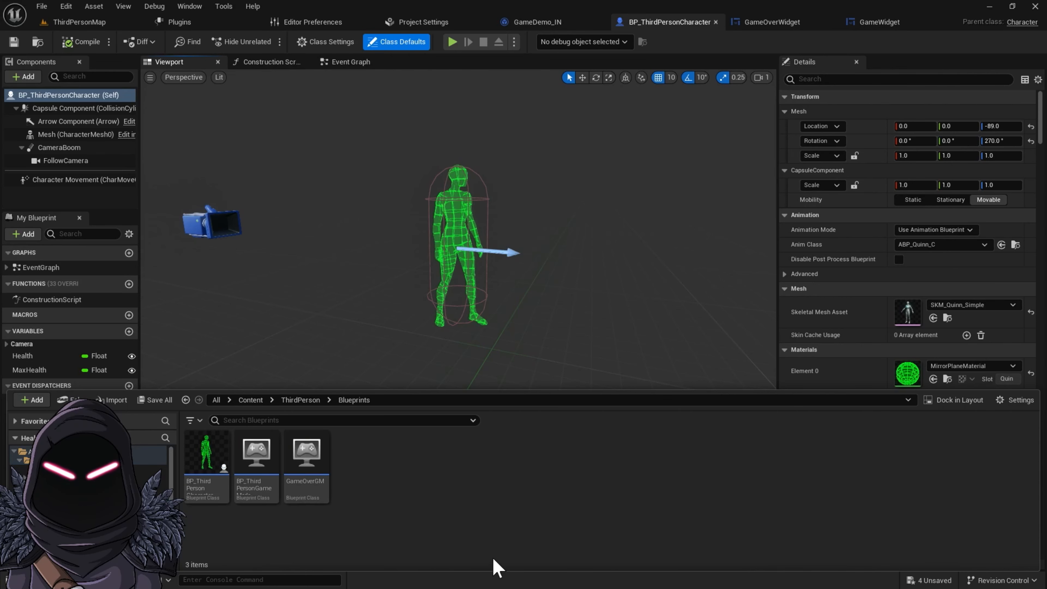
pyautogui.click(211, 480)
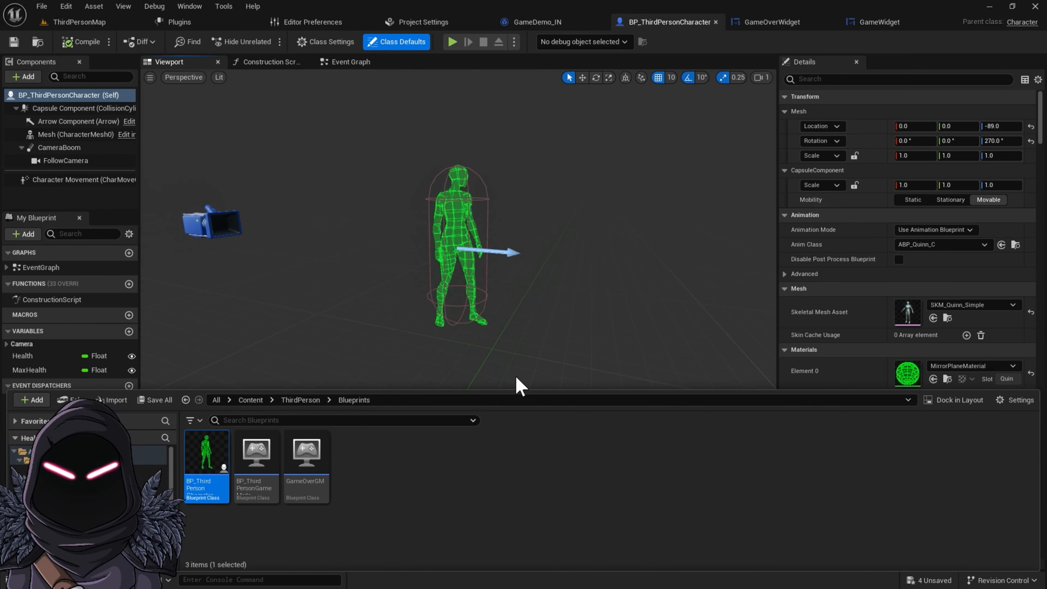
pyautogui.scroll(-1, 1014, 355)
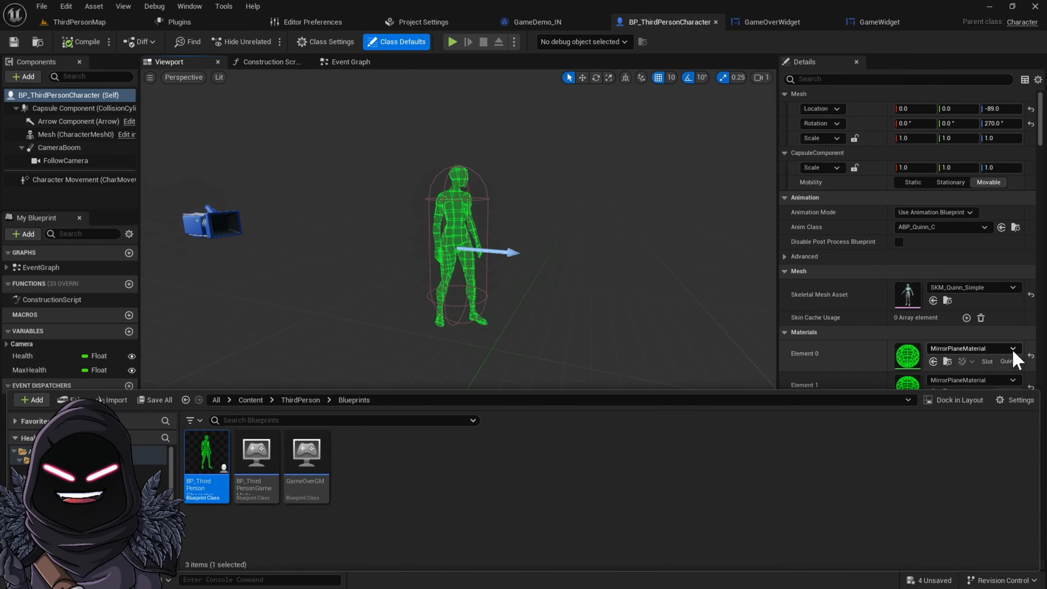
# Set the character mesh's Element 0 material to MI_Manny_01 by searching for manny
pyautogui.click(1012, 349)
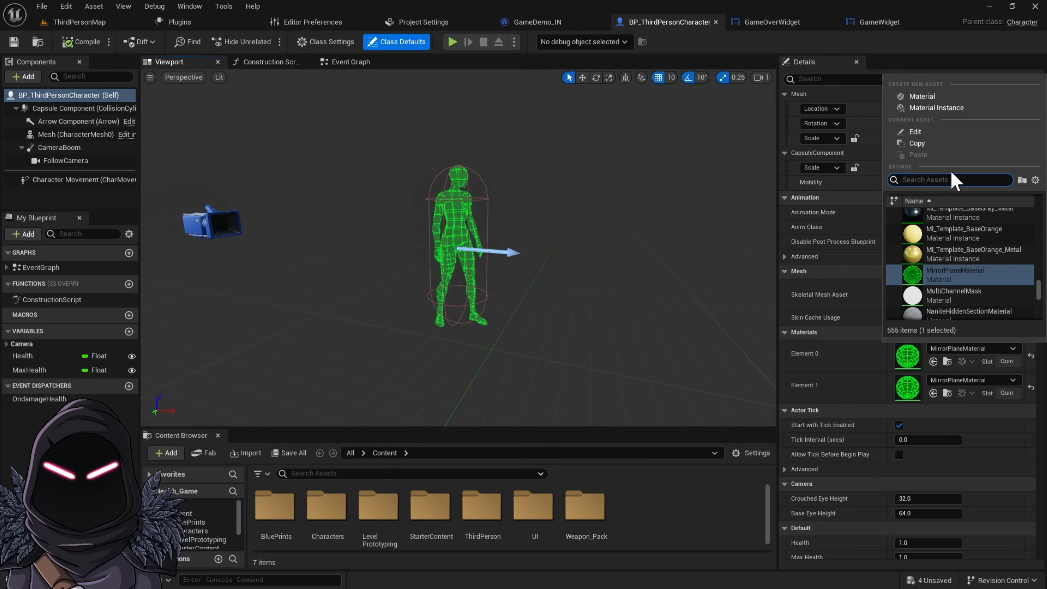
pyautogui.write('ma')
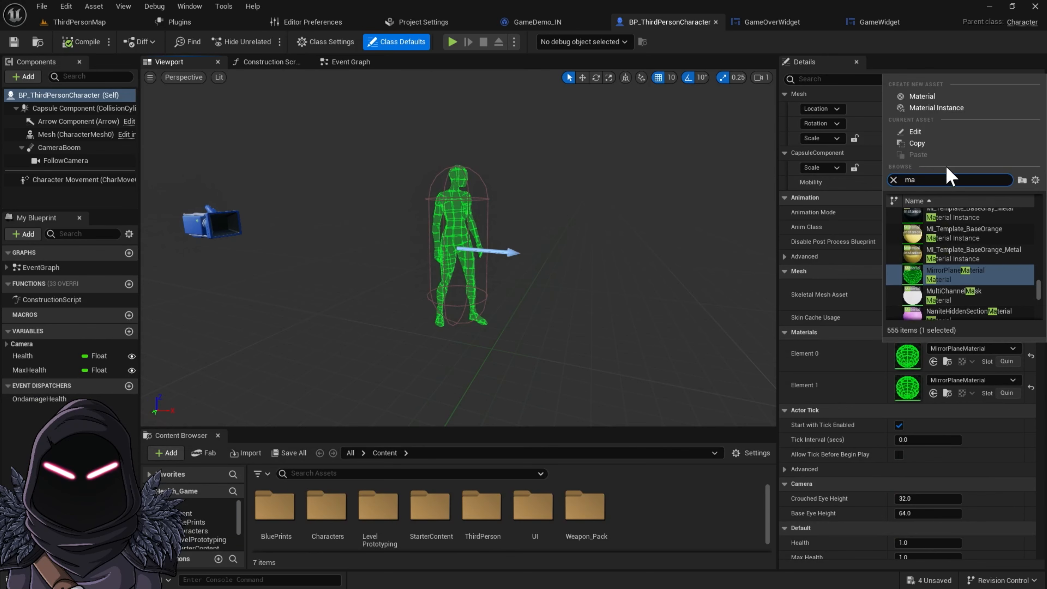
pyautogui.write('nny')
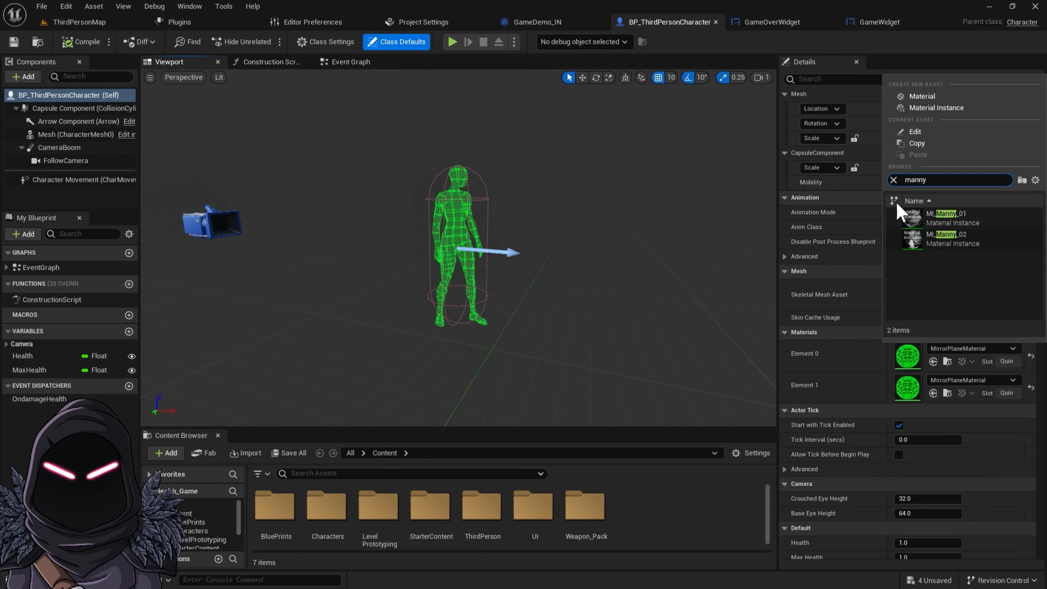
pyautogui.click(916, 212)
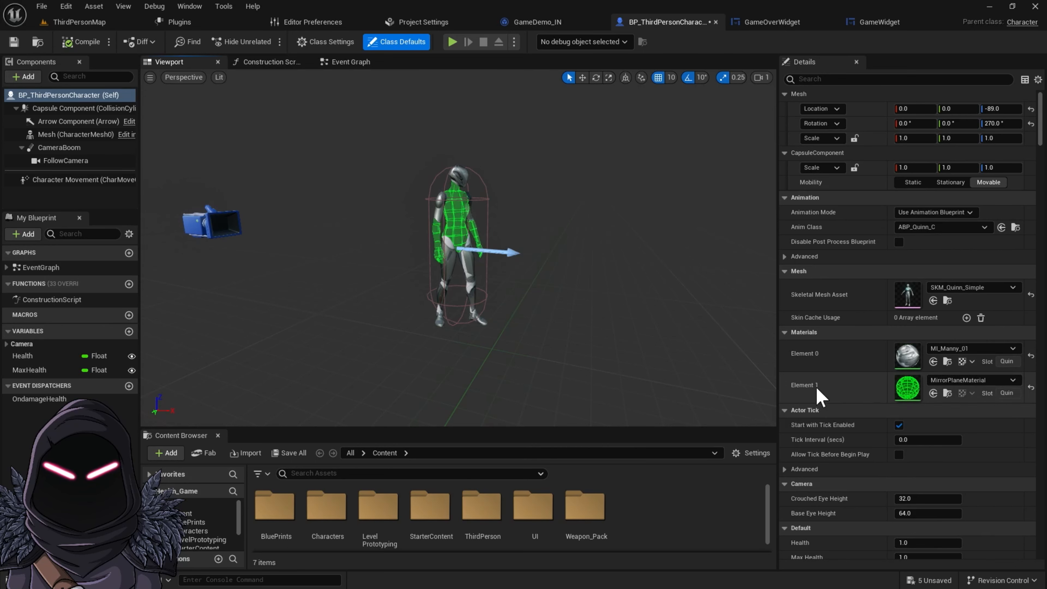
# Set the Element 1 material to MI_Manny_02
pyautogui.click(1013, 380)
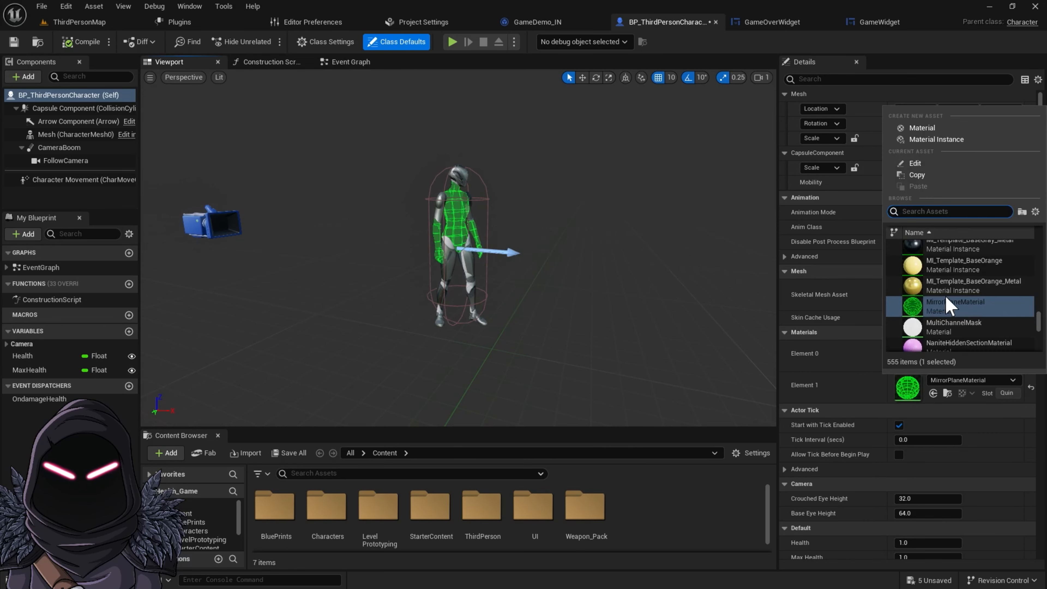
pyautogui.write('manny')
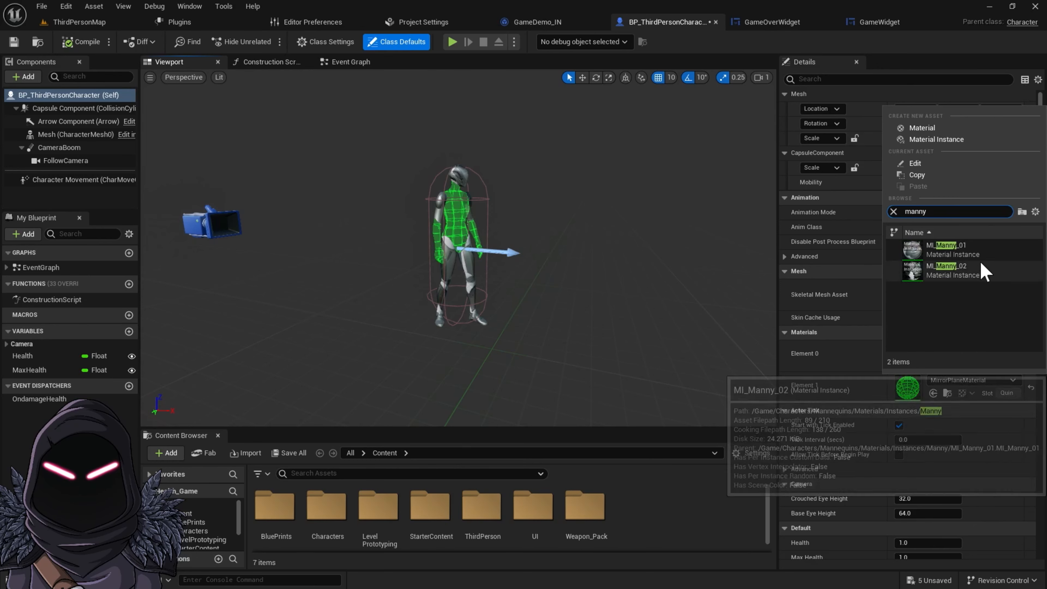
pyautogui.click(962, 272)
# Select the character mesh, locate its skeleton in the content browser and open SK_Mannequin
pyautogui.click(443, 225)
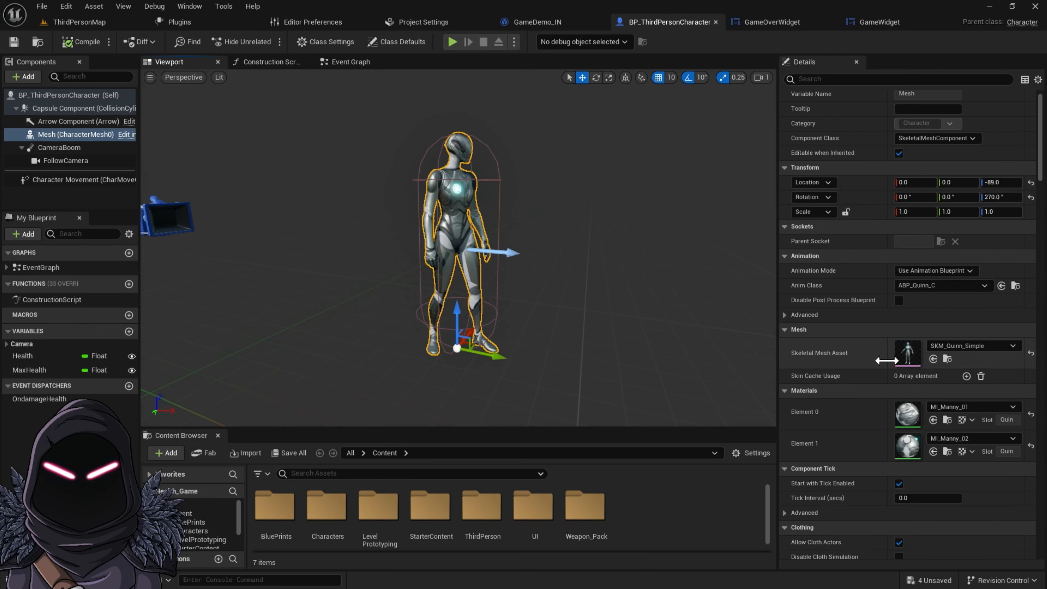
pyautogui.click(947, 358)
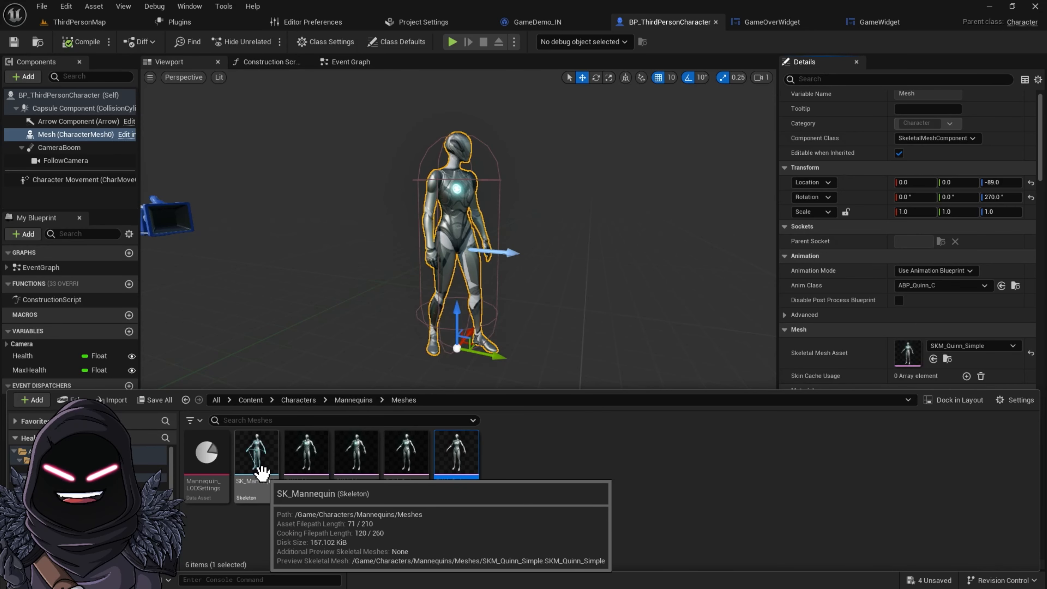
pyautogui.doubleClick(260, 471)
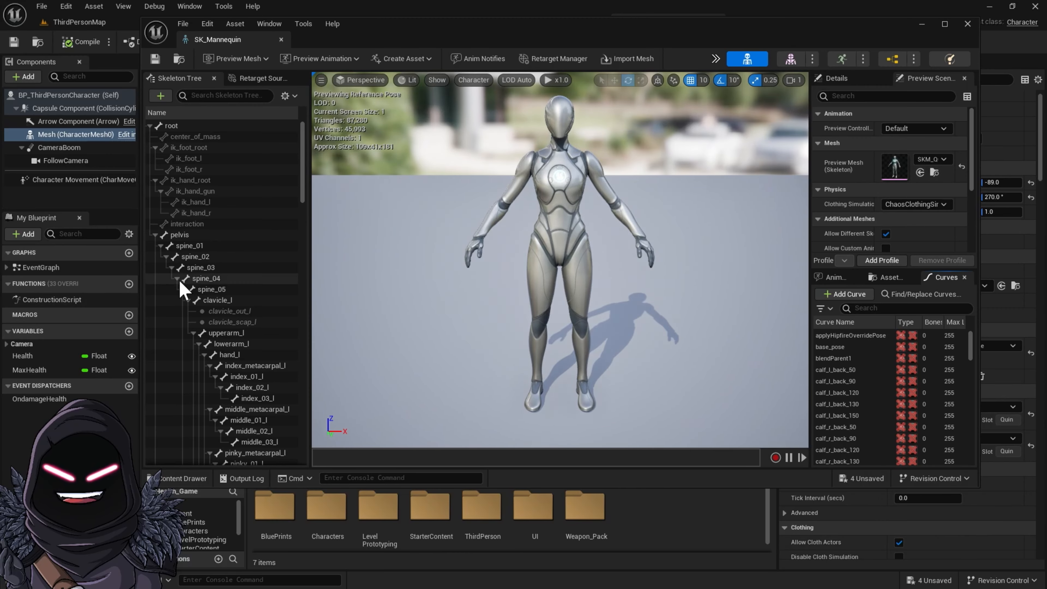
# Find the hand_r bone in the skeleton tree and add a socket to it
pyautogui.scroll(-3, 223, 371)
pyautogui.scroll(-6, 226, 388)
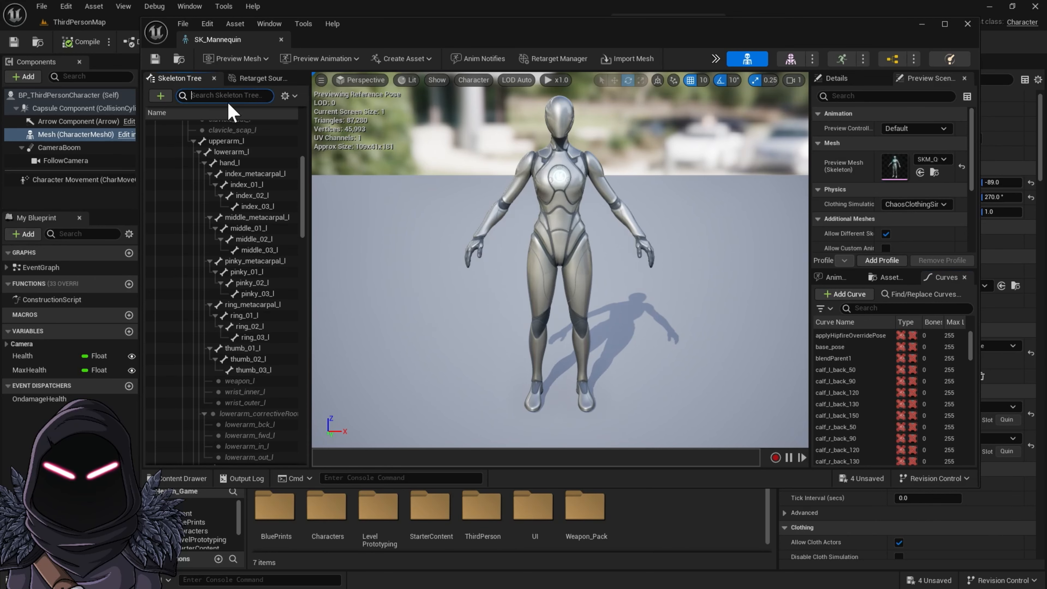
pyautogui.write('r')
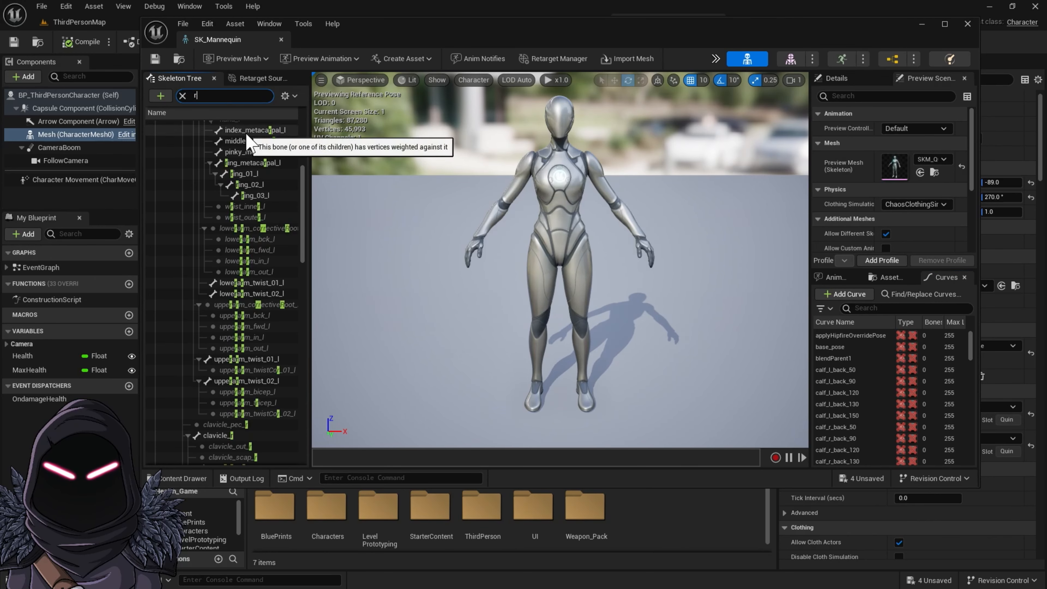
pyautogui.press('BackSpace')
pyautogui.write('hand')
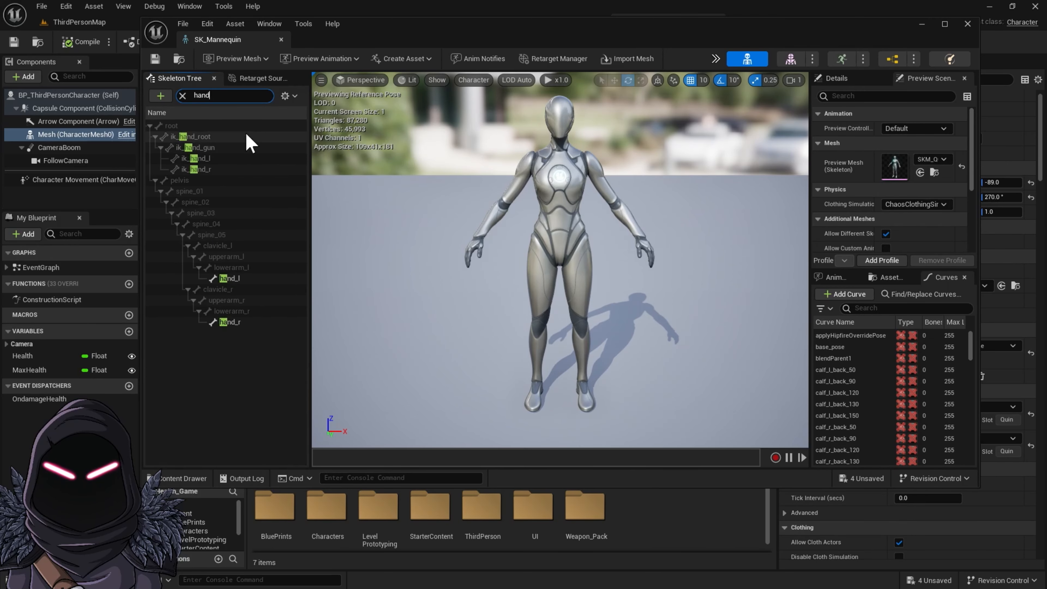
pyautogui.click(214, 170)
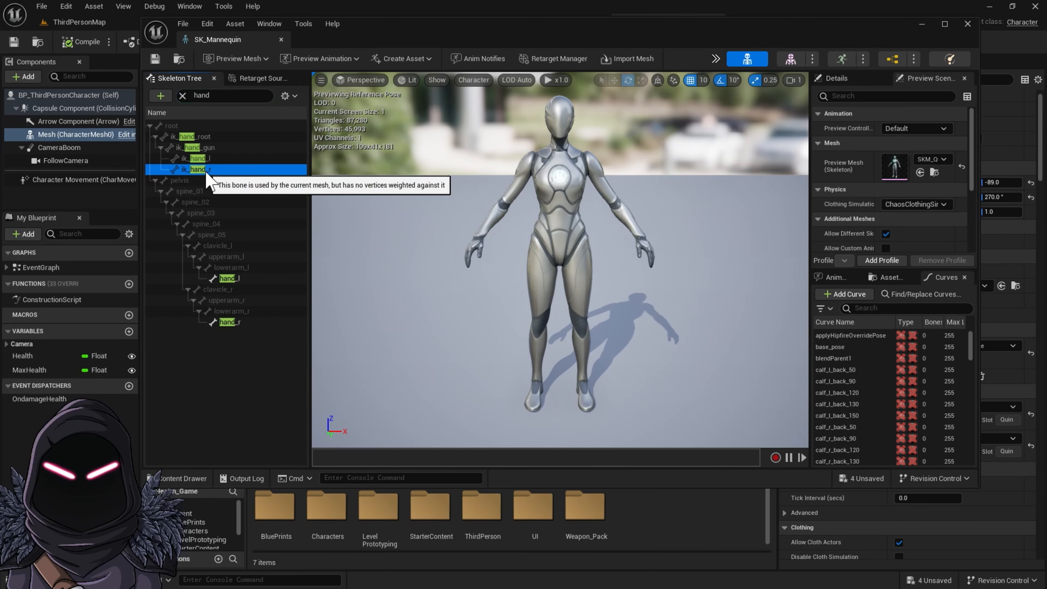
pyautogui.click(188, 99)
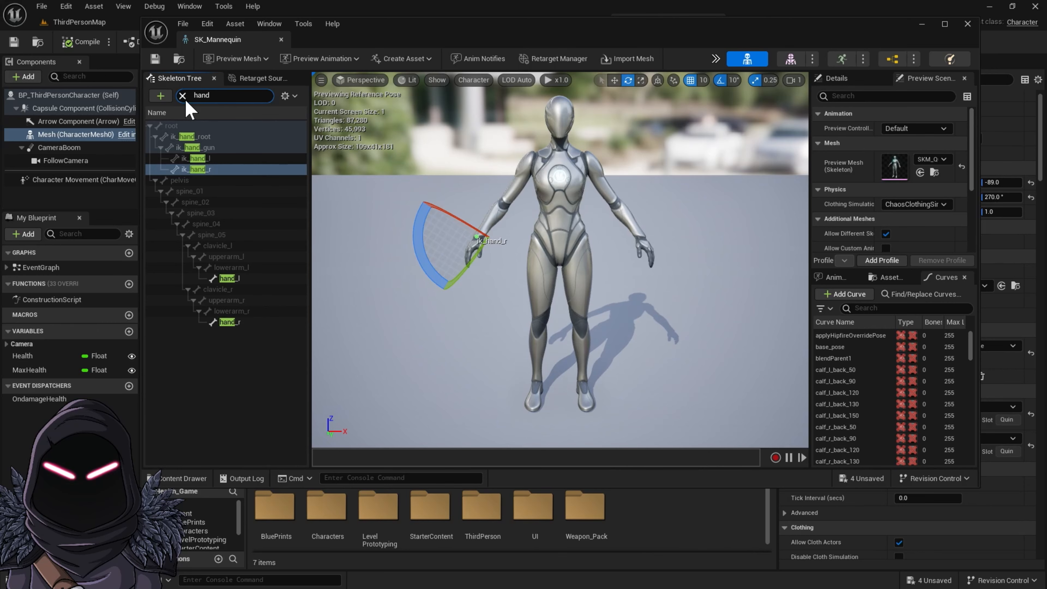
pyautogui.click(182, 95)
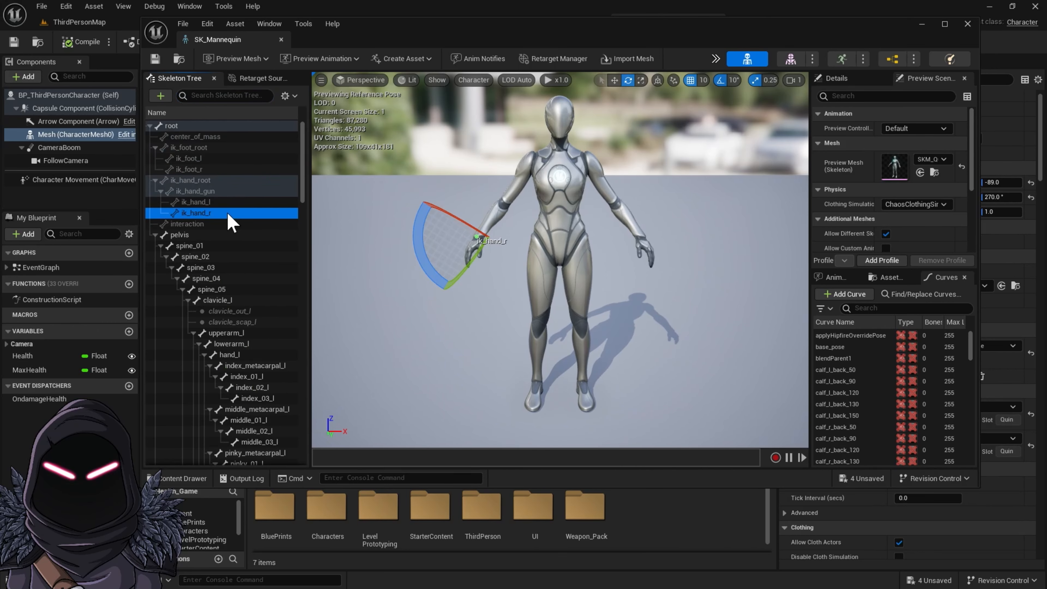
pyautogui.rightClick(232, 223)
pyautogui.moveTo(288, 367)
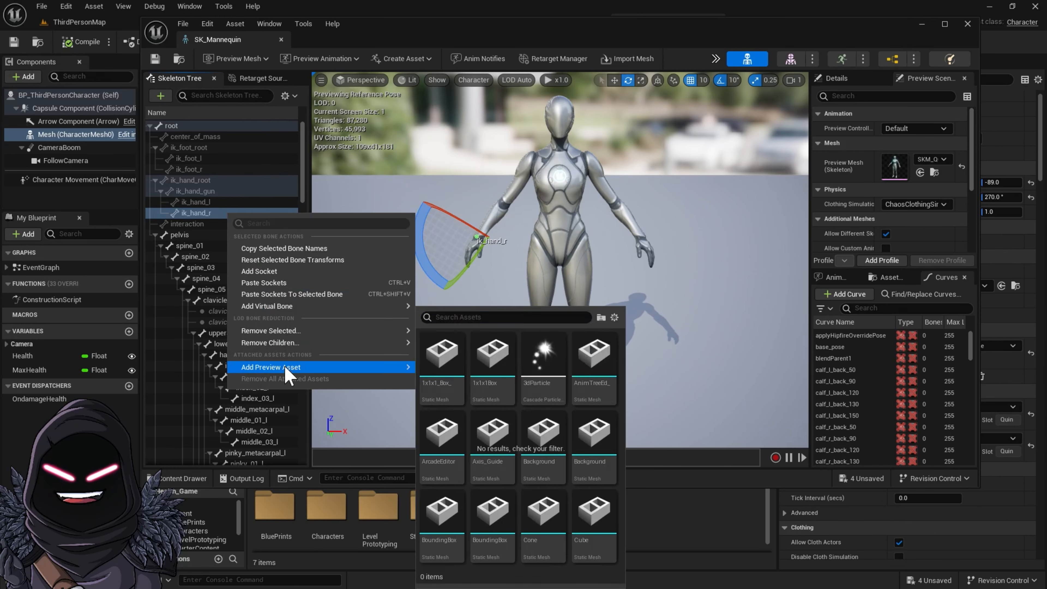
pyautogui.click(272, 271)
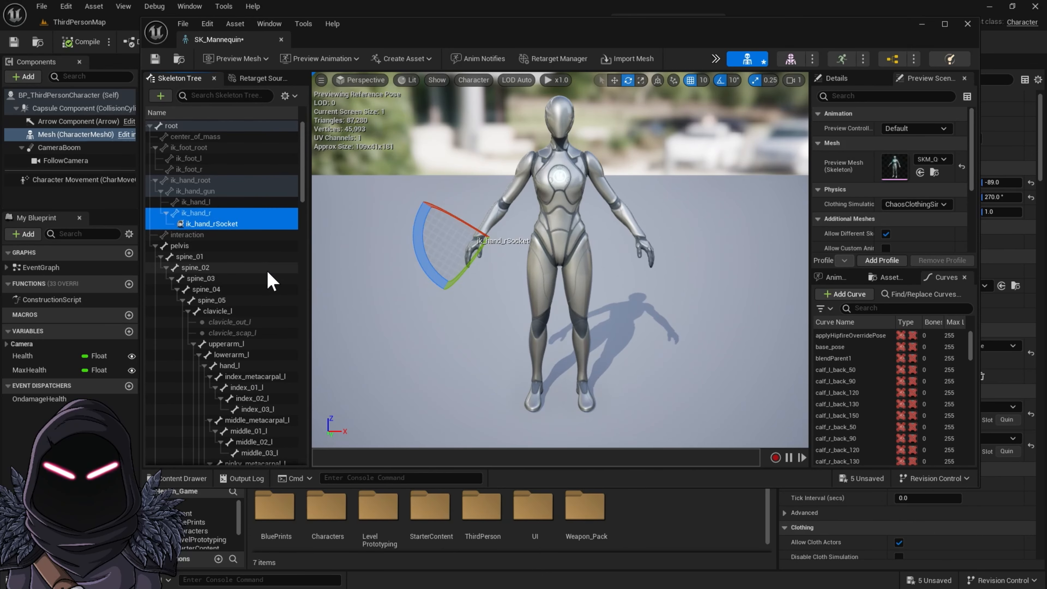
# Rename the new socket as Weapon
pyautogui.doubleClick(224, 223)
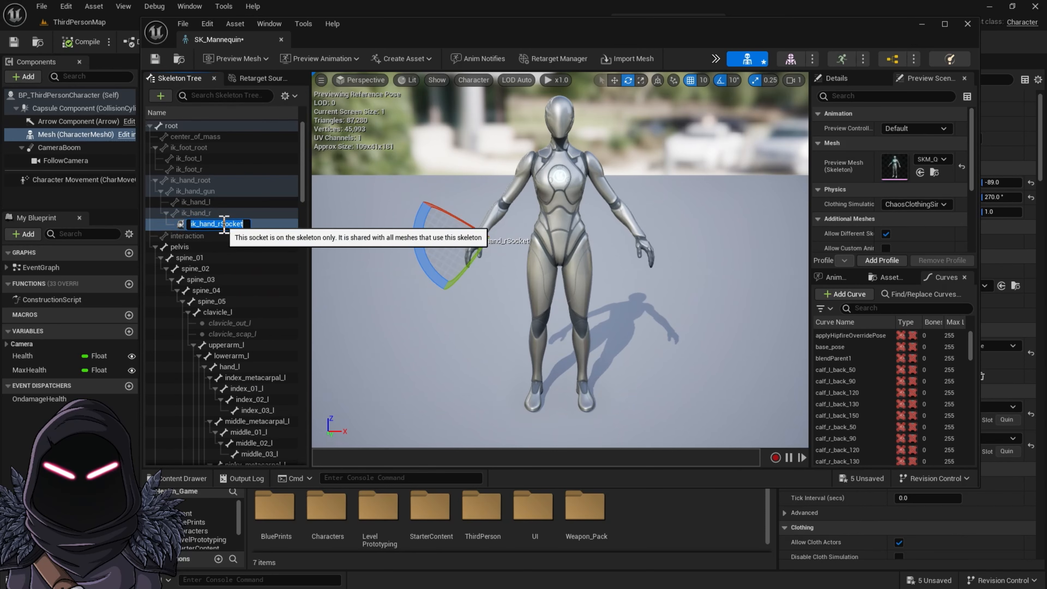
pyautogui.write('Weapon')
pyautogui.press('Return')
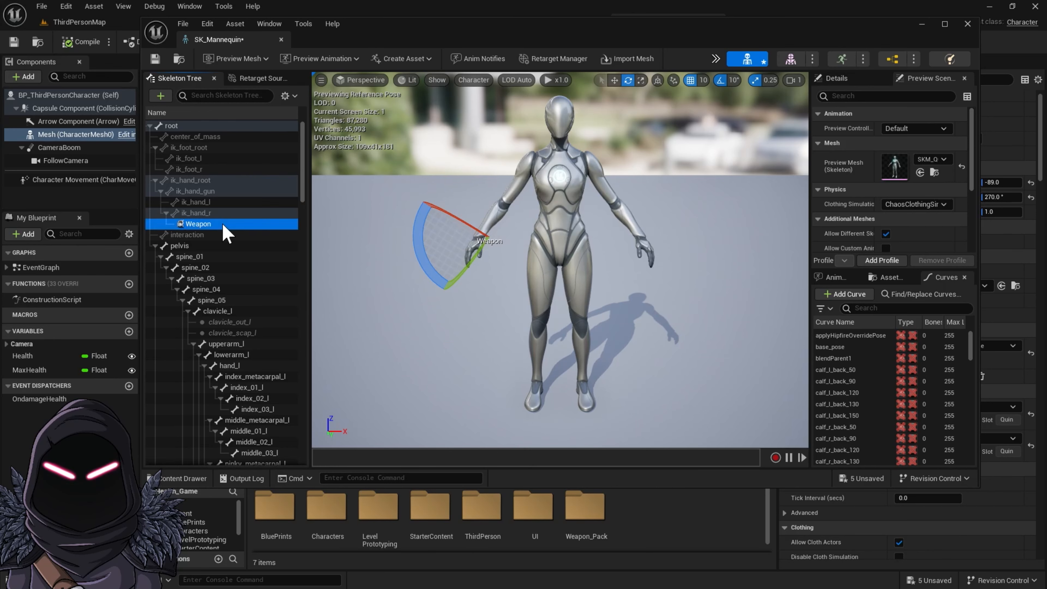
pyautogui.click(223, 225)
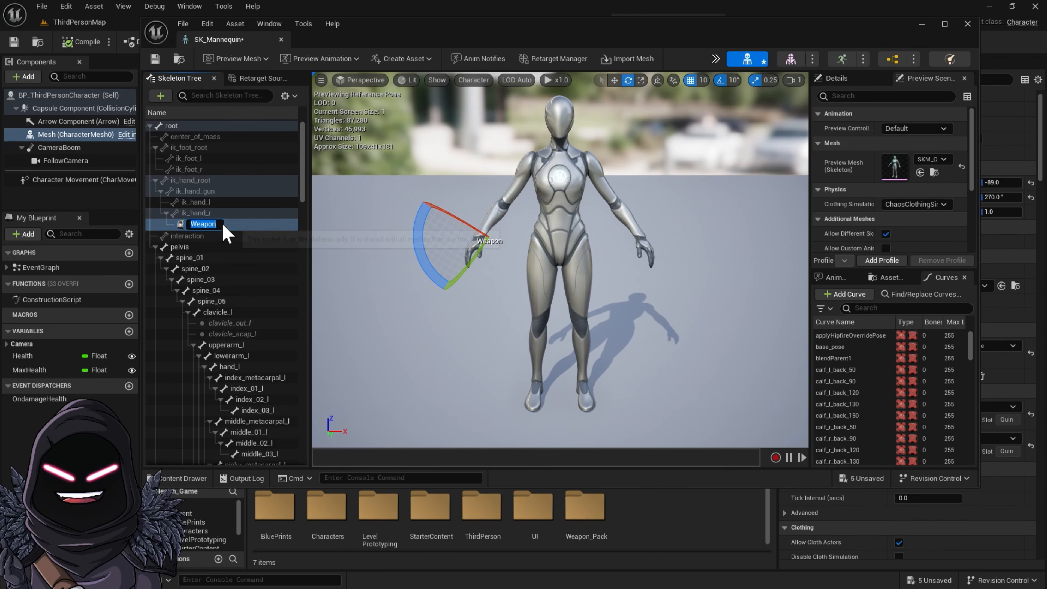
pyautogui.write('c')
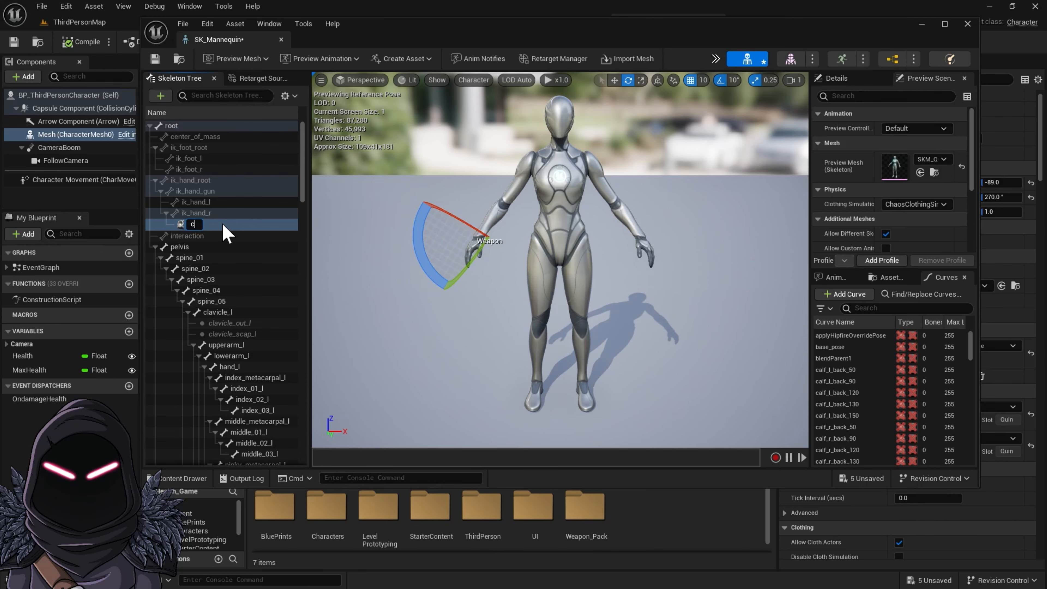
pyautogui.press('BackSpace')
pyautogui.write('Weapon')
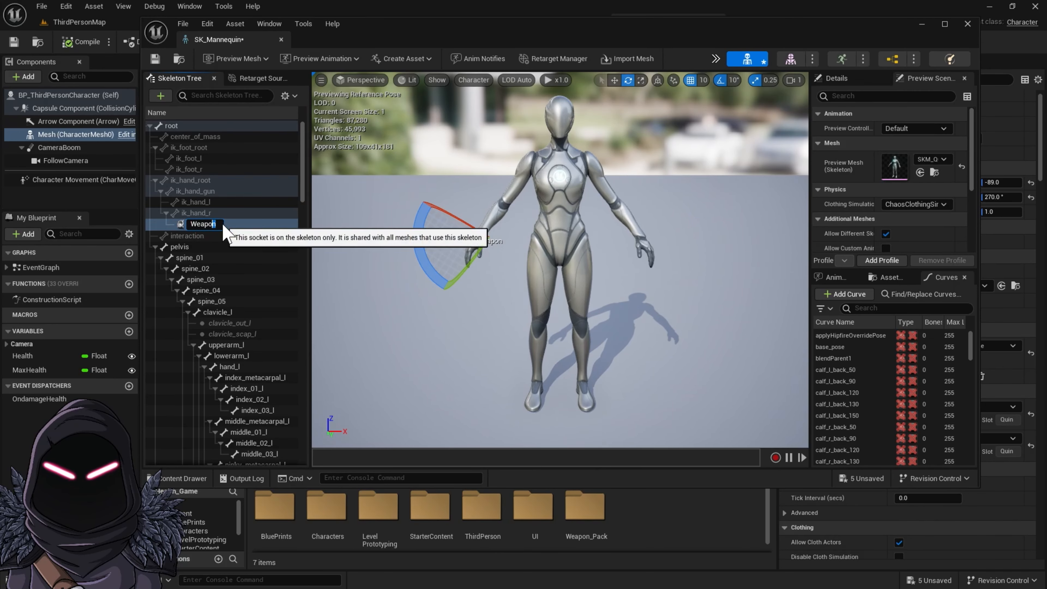
pyautogui.hotkey('shift', 'Left')
pyautogui.hotkey('shift', 'Left')
pyautogui.hotkey('shift', 'Left')
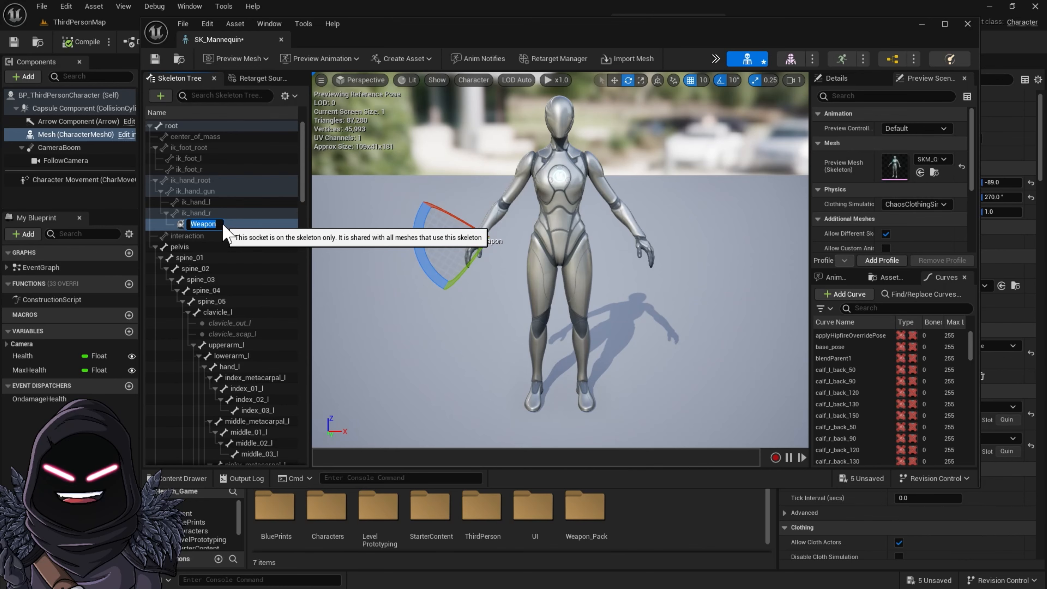
pyautogui.press('Return')
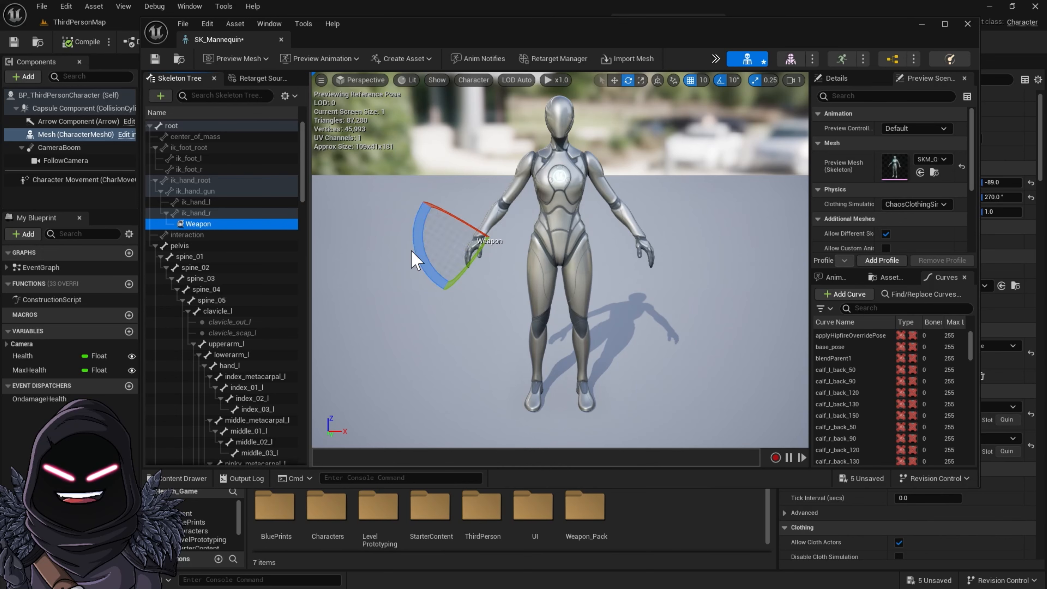
# Move the Weapon socket slightly down toward the palm with the translate gizmo
pyautogui.press('w')
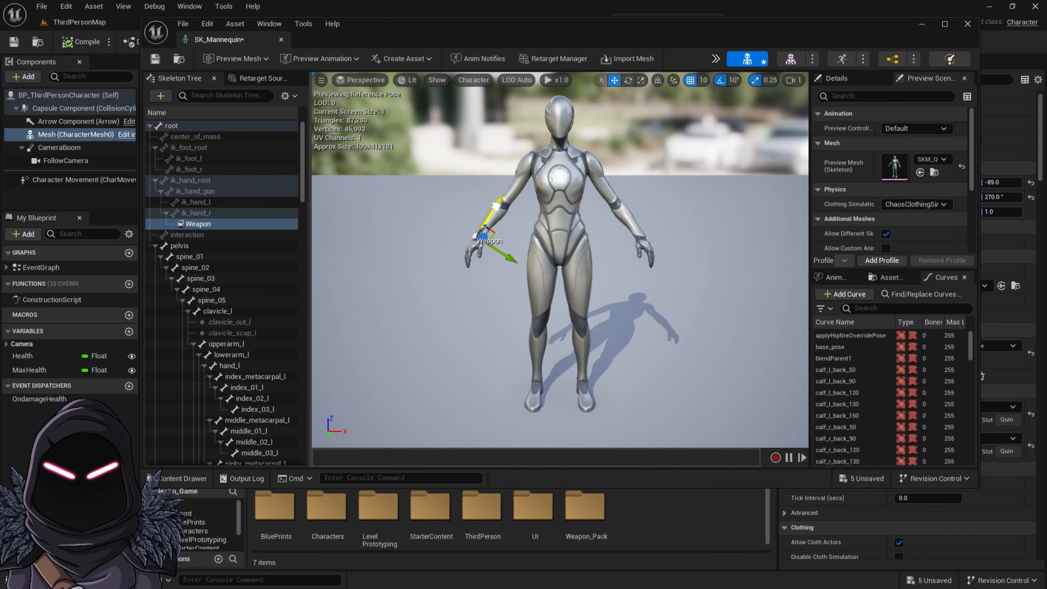
pyautogui.moveTo(500, 271); pyautogui.dragTo(502, 284)
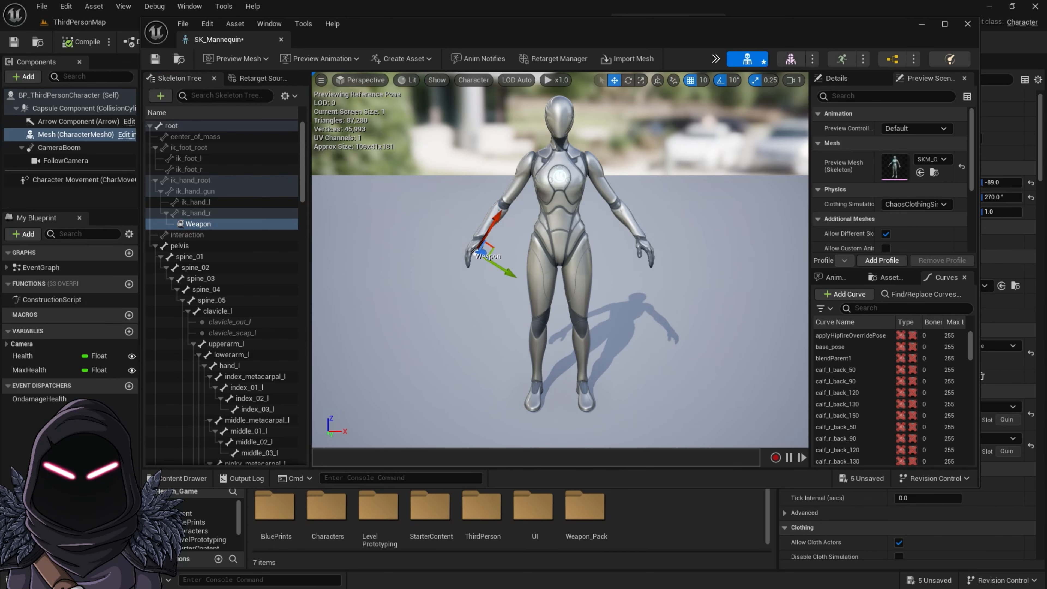
pyautogui.rightClick(213, 228)
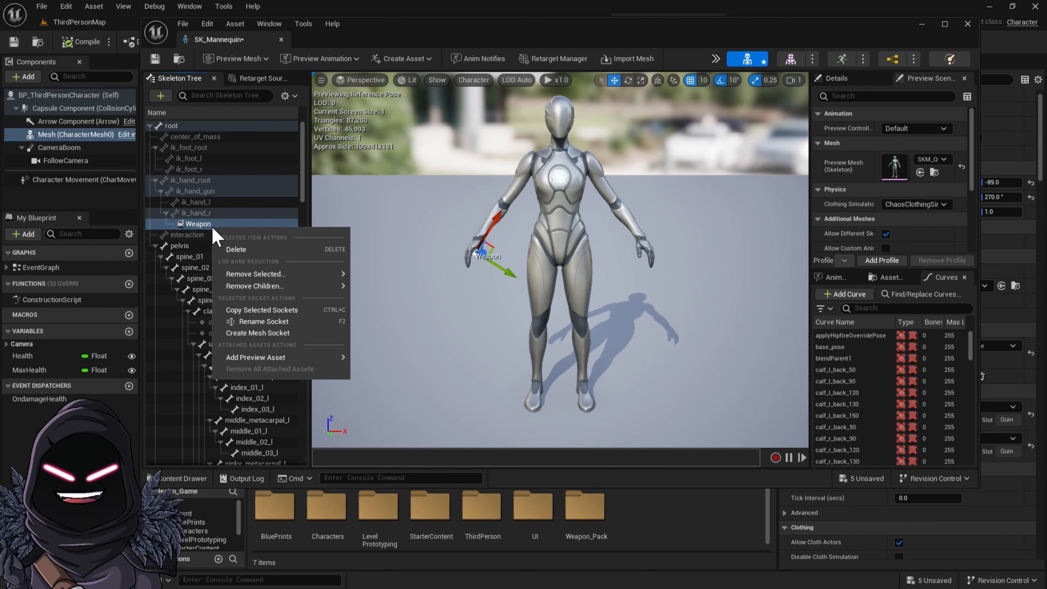
pyautogui.moveTo(264, 357)
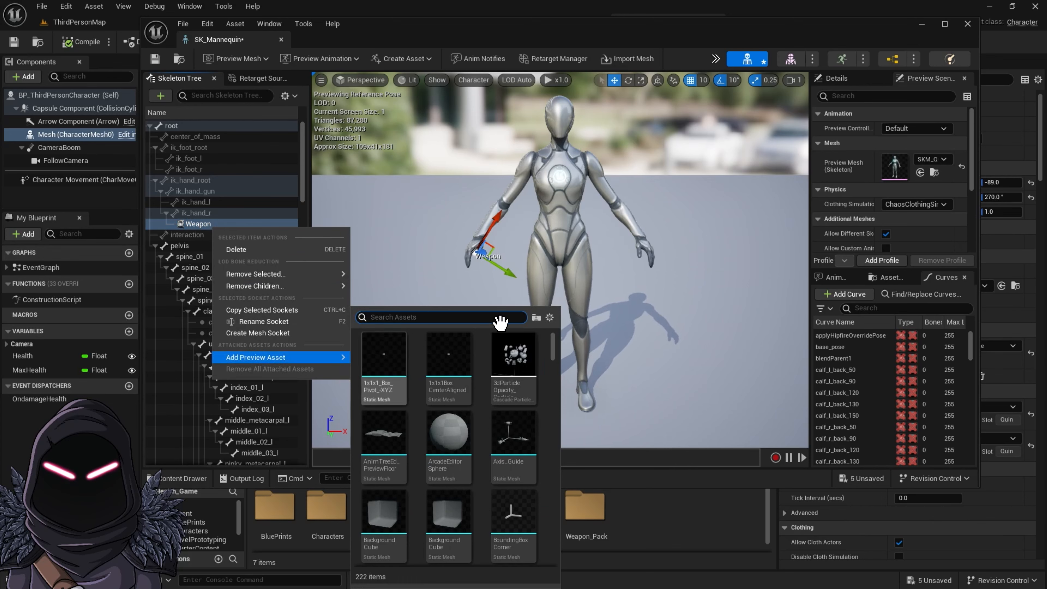
pyautogui.click(704, 424)
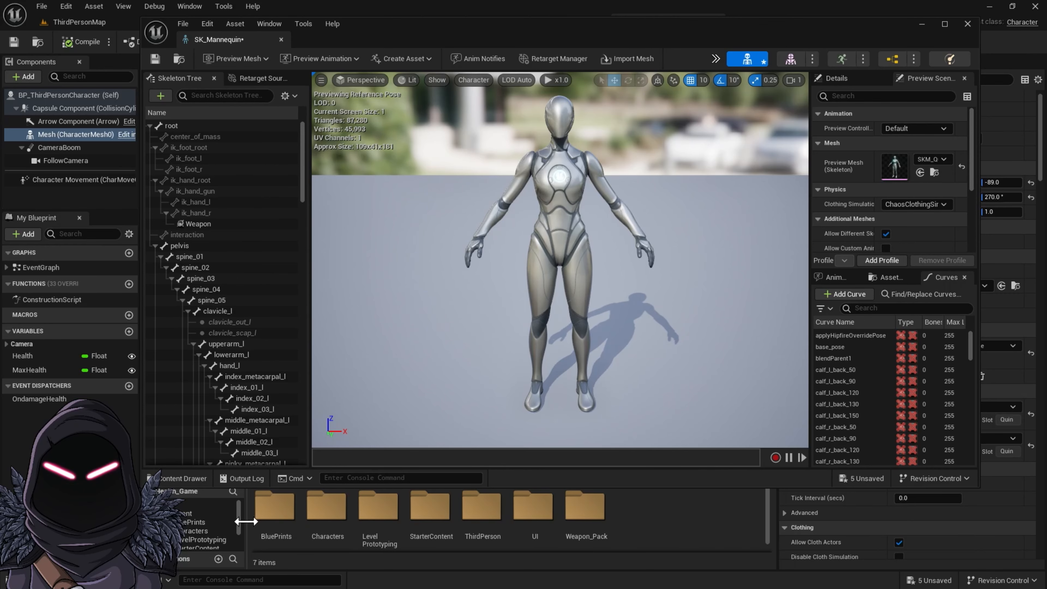
# Open the content drawer and browse to the Weapon_Pack Skeletal_Mesh folder
pyautogui.click(195, 480)
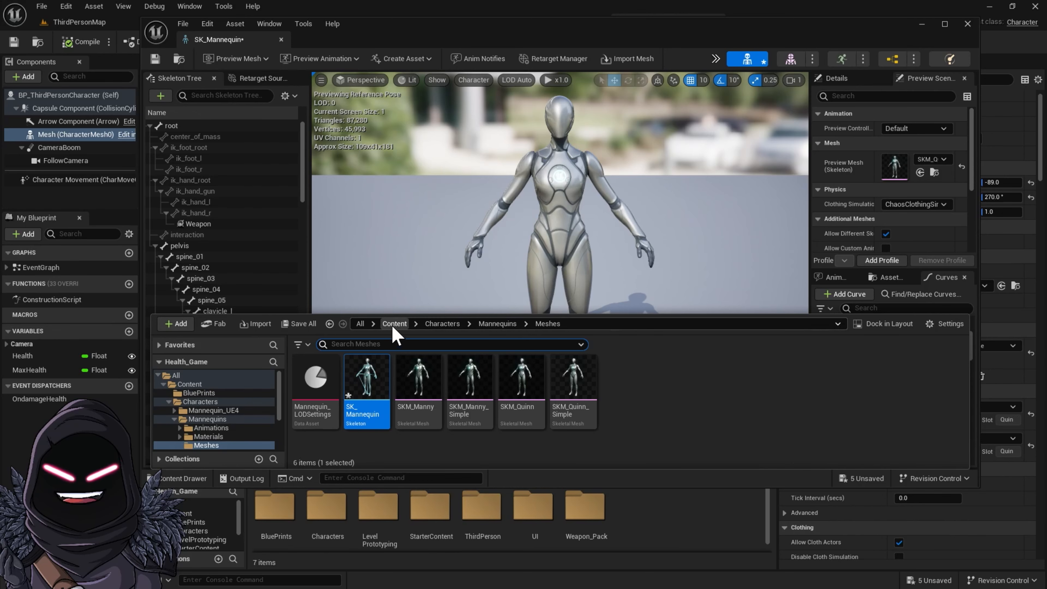
pyautogui.click(399, 325)
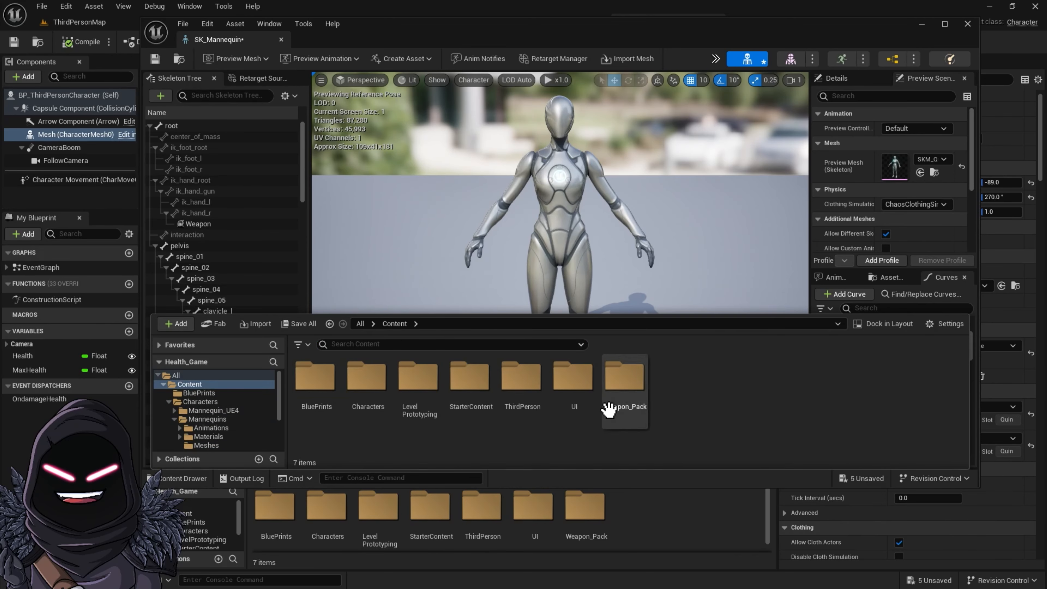
pyautogui.doubleClick(624, 375)
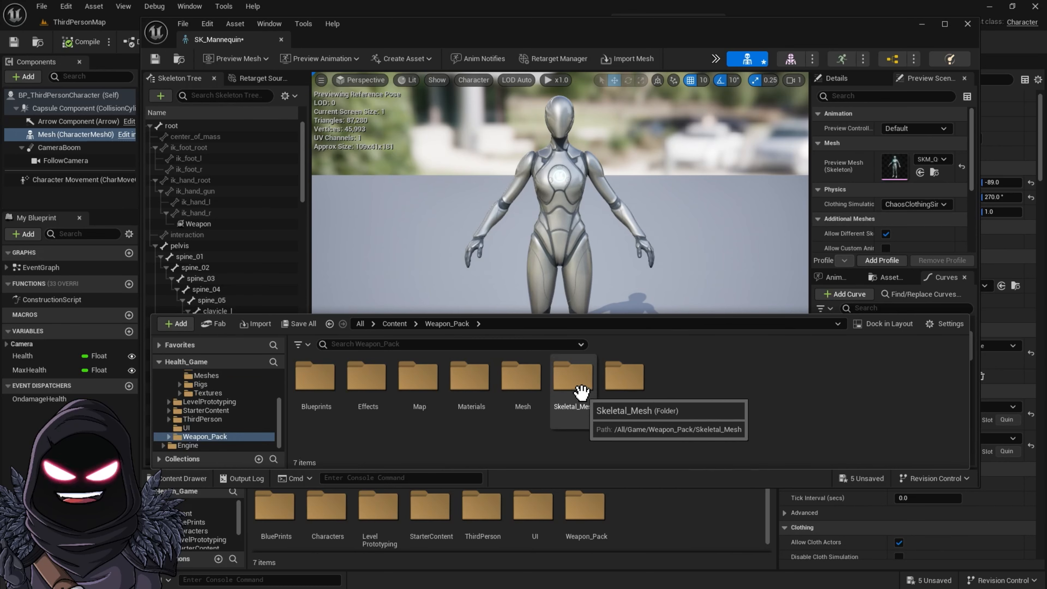
pyautogui.click(575, 374)
pyautogui.doubleClick(574, 375)
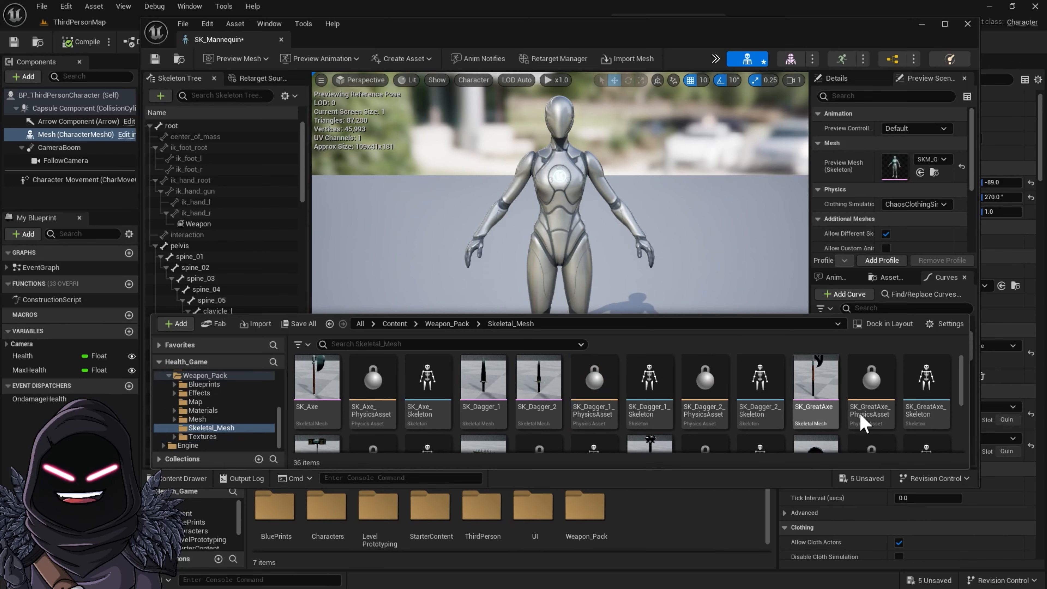
pyautogui.scroll(-2, 787, 414)
pyautogui.scroll(-1, 786, 414)
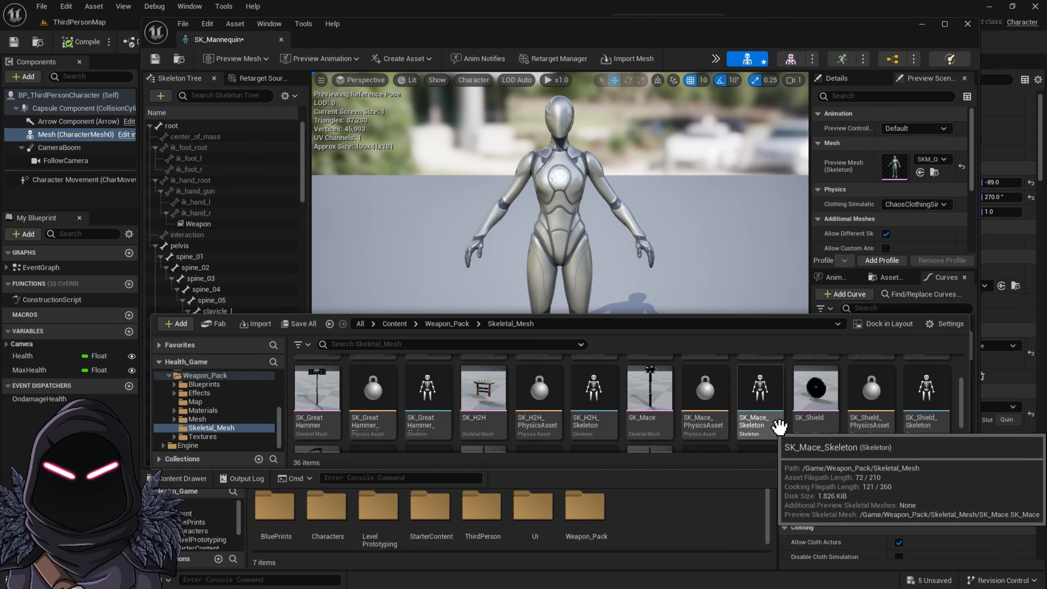
# Select the SK_Mace skeletal mesh and copy its asset name
pyautogui.click(635, 395)
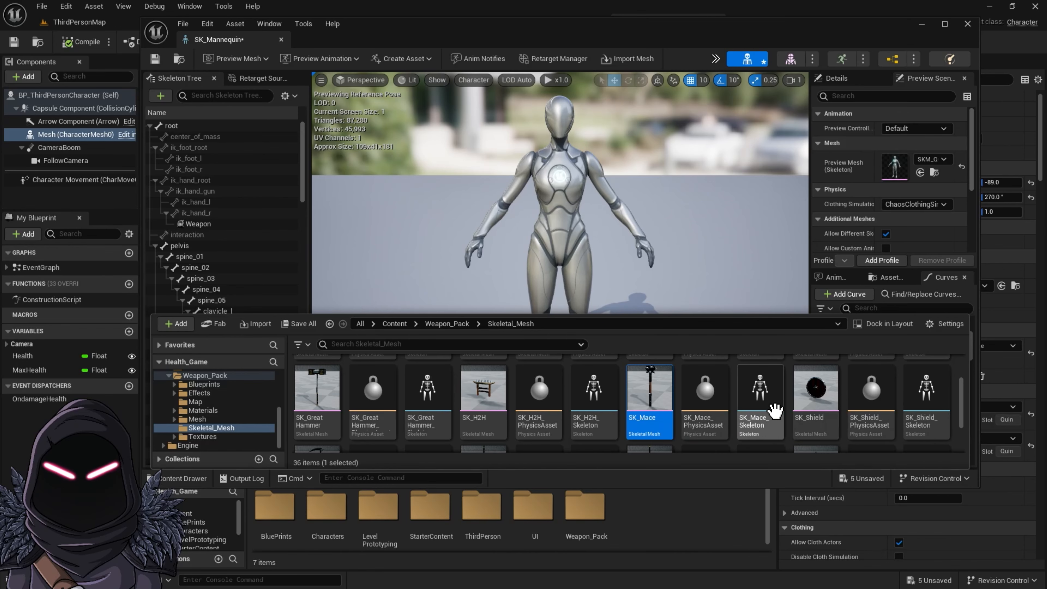
pyautogui.scroll(-3, 774, 410)
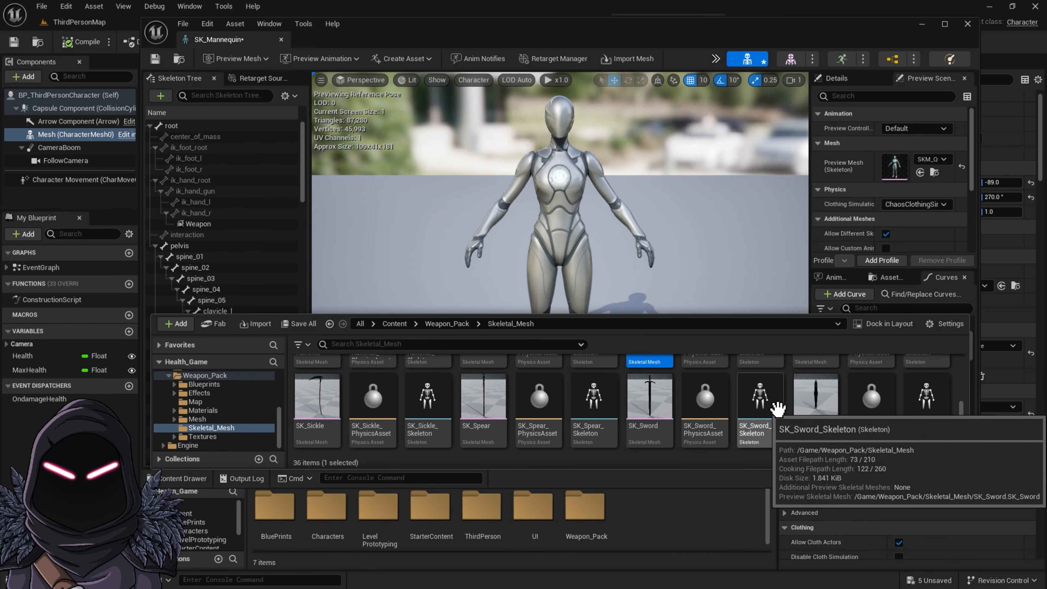
pyautogui.scroll(3, 755, 400)
pyautogui.moveTo(634, 418); pyautogui.dragTo(656, 432)
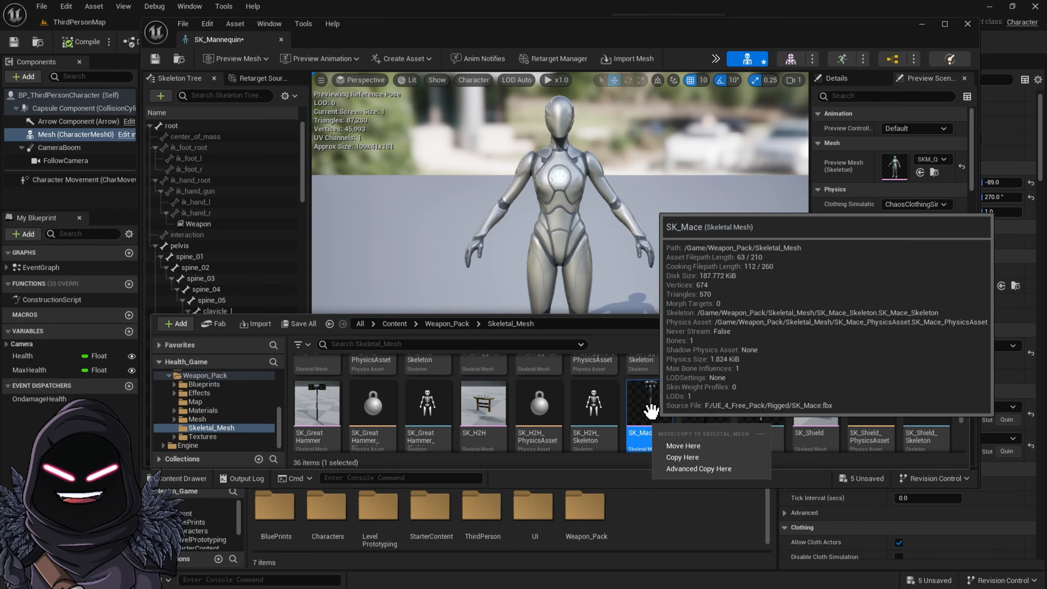
pyautogui.click(643, 415)
pyautogui.scroll(2, 647, 419)
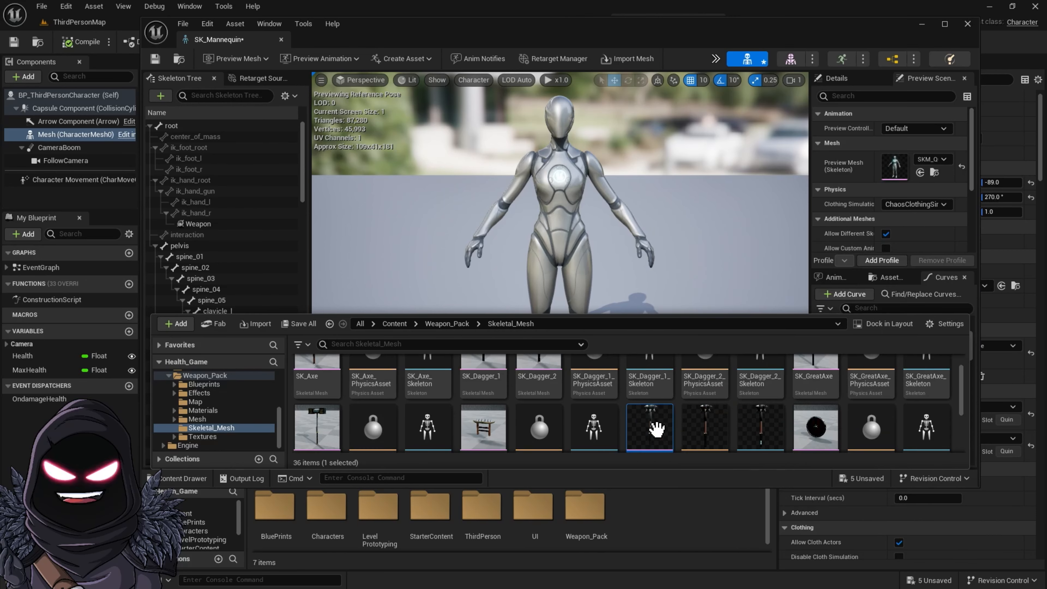
pyautogui.press('F2')
pyautogui.hotkey('ctrl', 'c')
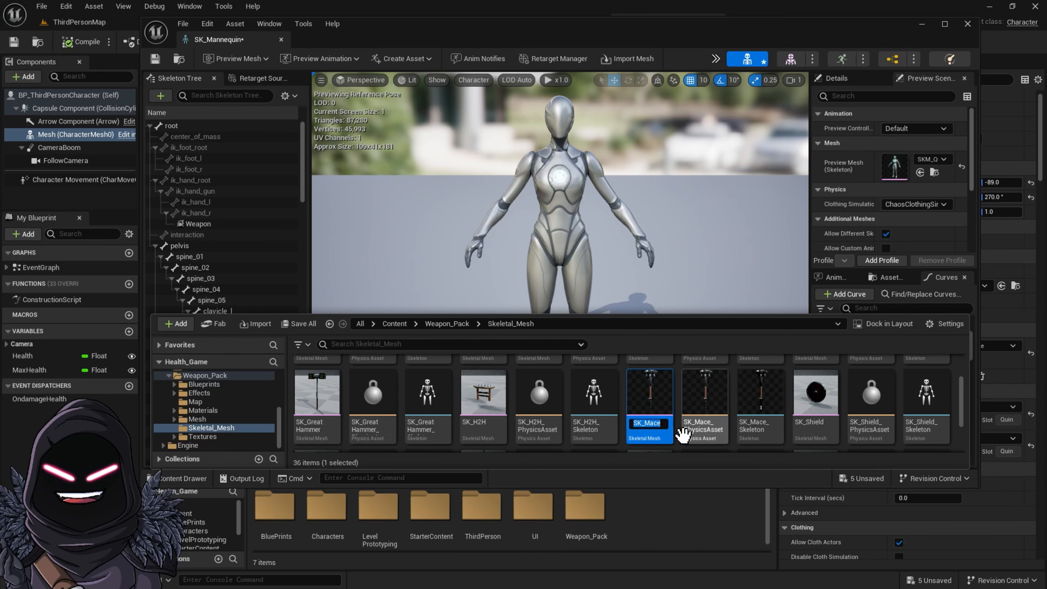
pyautogui.scroll(6, 430, 178)
pyautogui.scroll(-10, 433, 213)
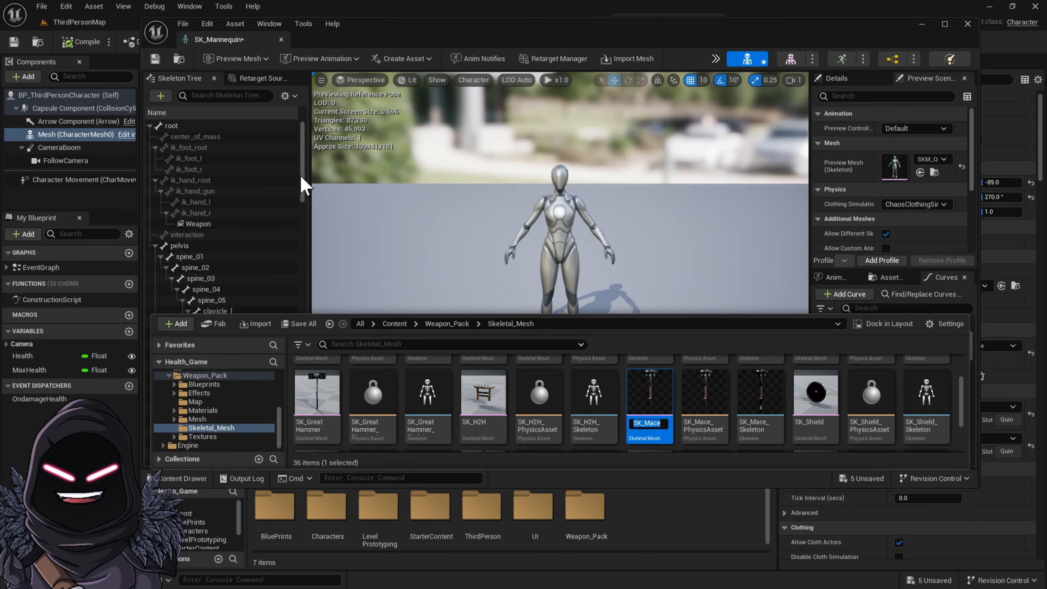
# Attach SK_Mace as a preview asset to the Weapon socket
pyautogui.click(202, 224)
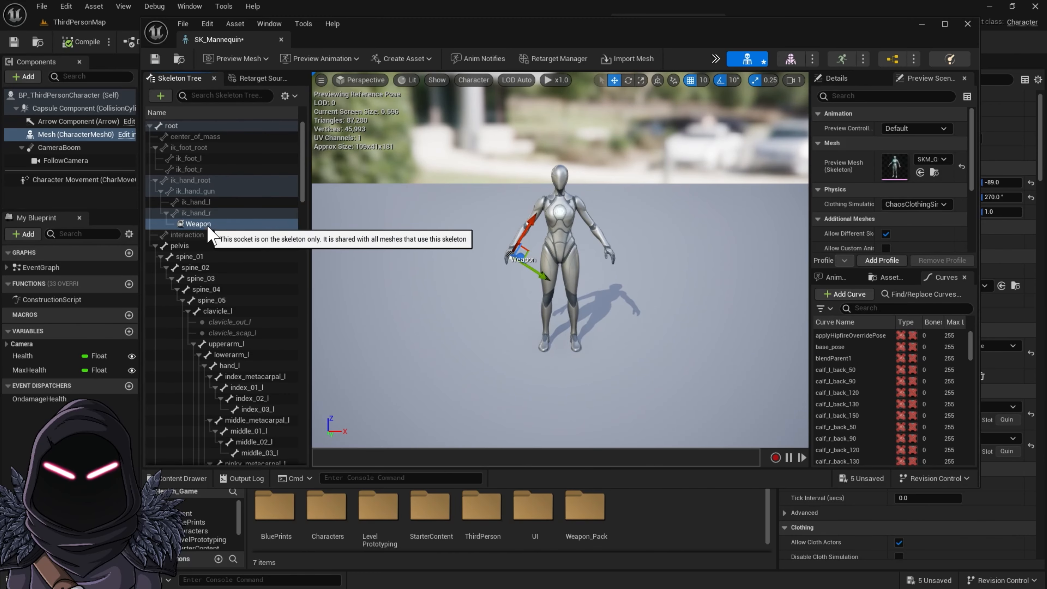
pyautogui.rightClick(209, 229)
pyautogui.moveTo(268, 356)
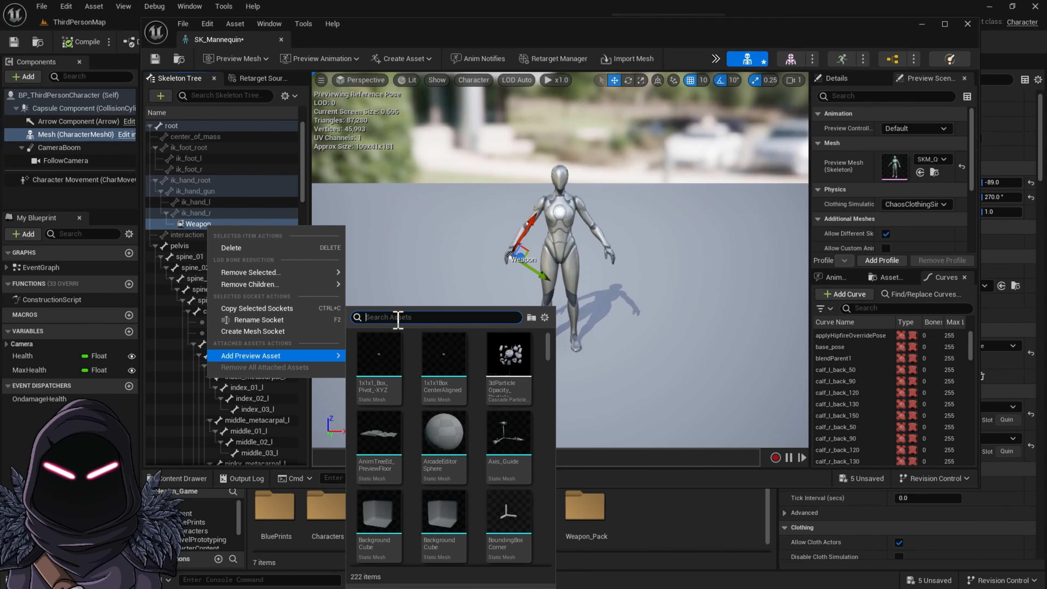
pyautogui.hotkey('ctrl', 'v')
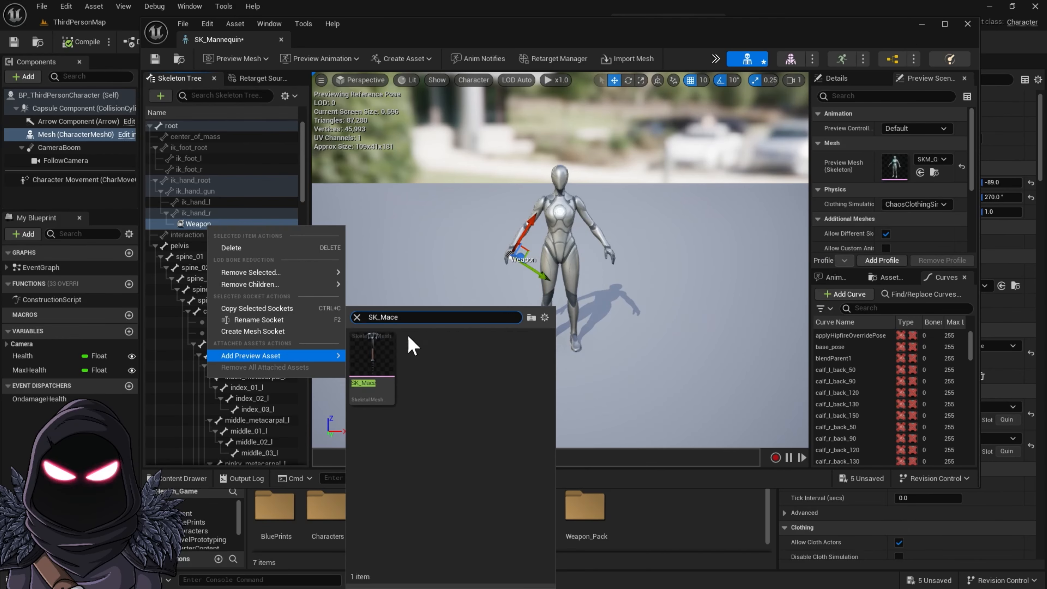
pyautogui.click(373, 350)
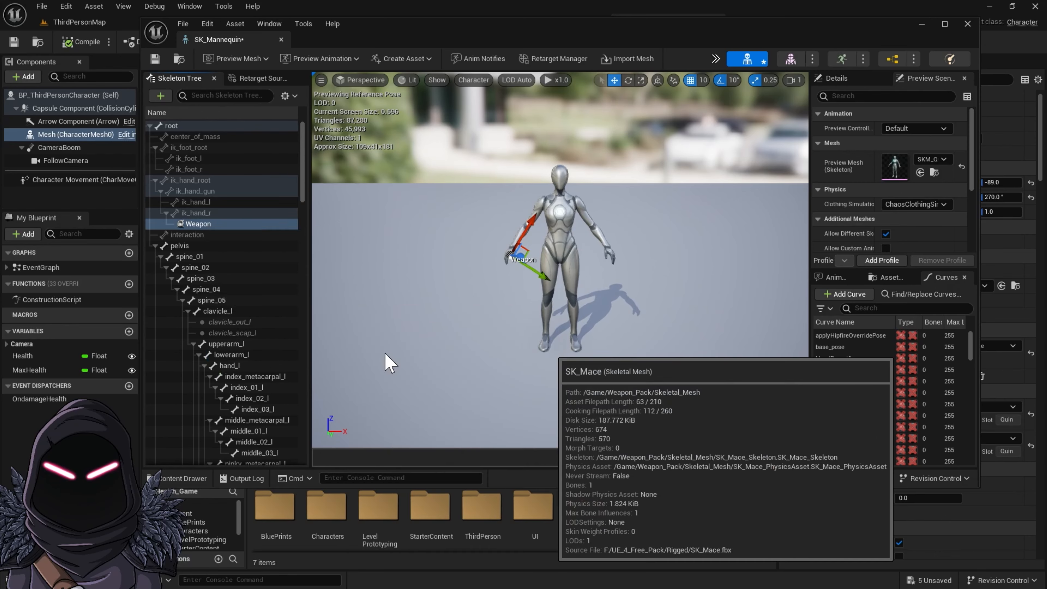
# Nudge the Weapon socket so the mace handle sits inside the hand's grip
pyautogui.scroll(5, 506, 290)
pyautogui.moveTo(505, 290); pyautogui.dragTo(482, 315, button='right')
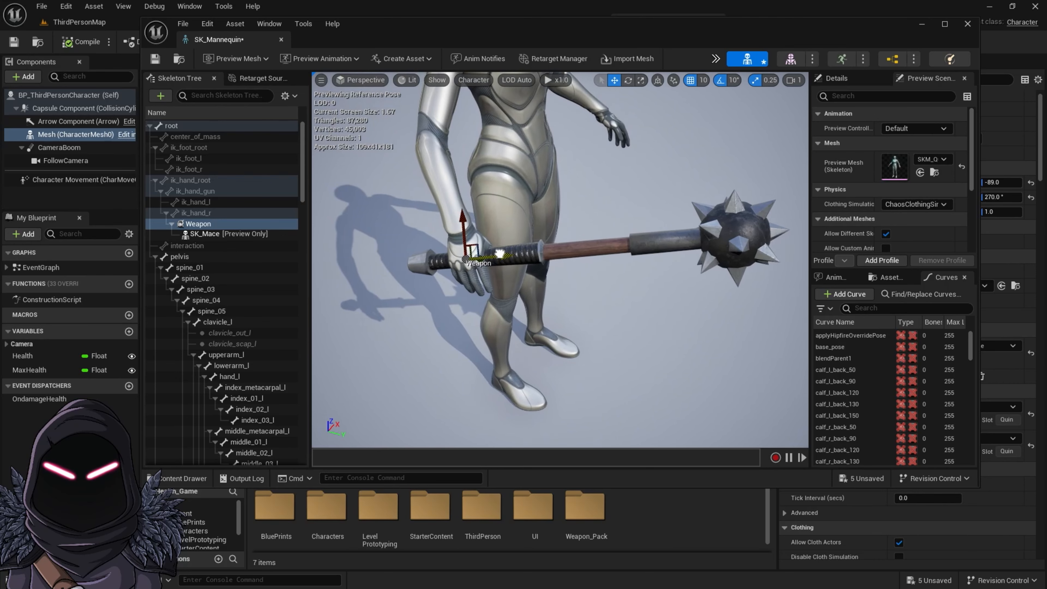
pyautogui.moveTo(500, 253)
pyautogui.mouseDown()
pyautogui.moveTo(515, 252)
pyautogui.moveTo(489, 250)
pyautogui.mouseUp()
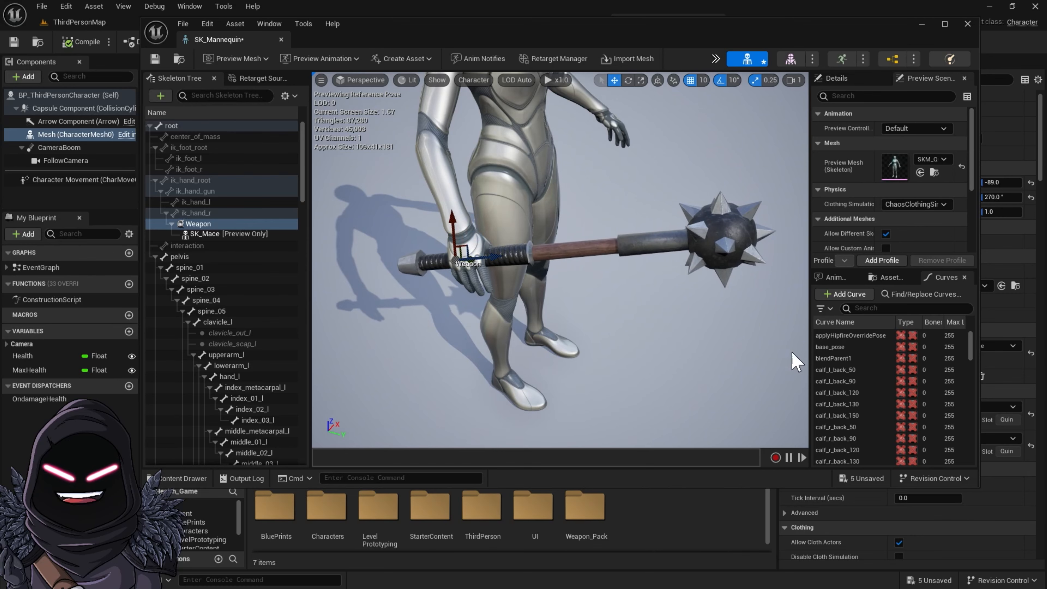
pyautogui.click(665, 239)
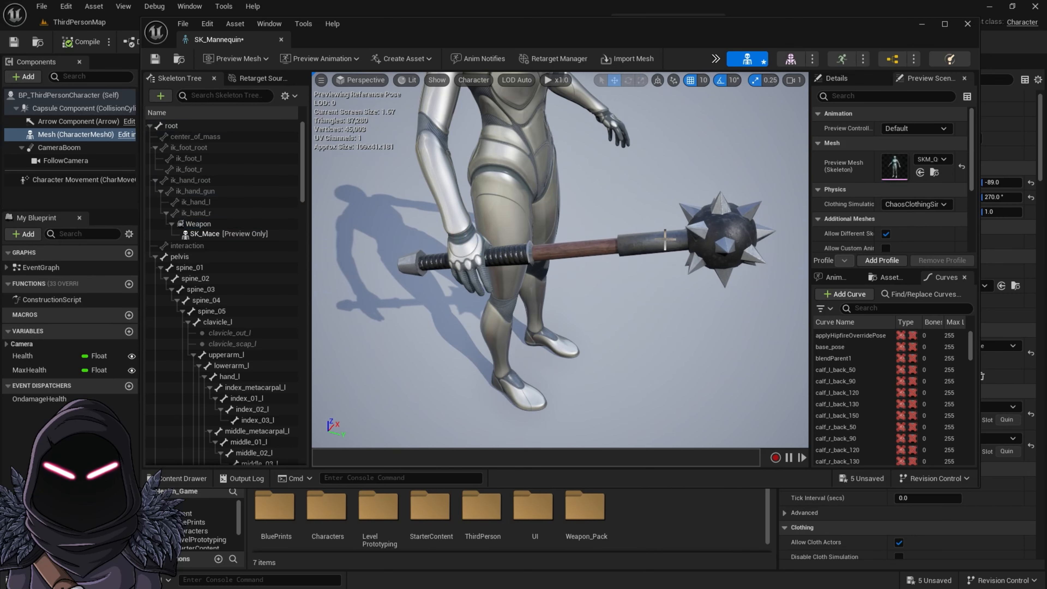
# Save the SK_Mannequin skeleton and switch back to the BP_ThirdPersonCharacter blueprint
pyautogui.scroll(-3, 510, 293)
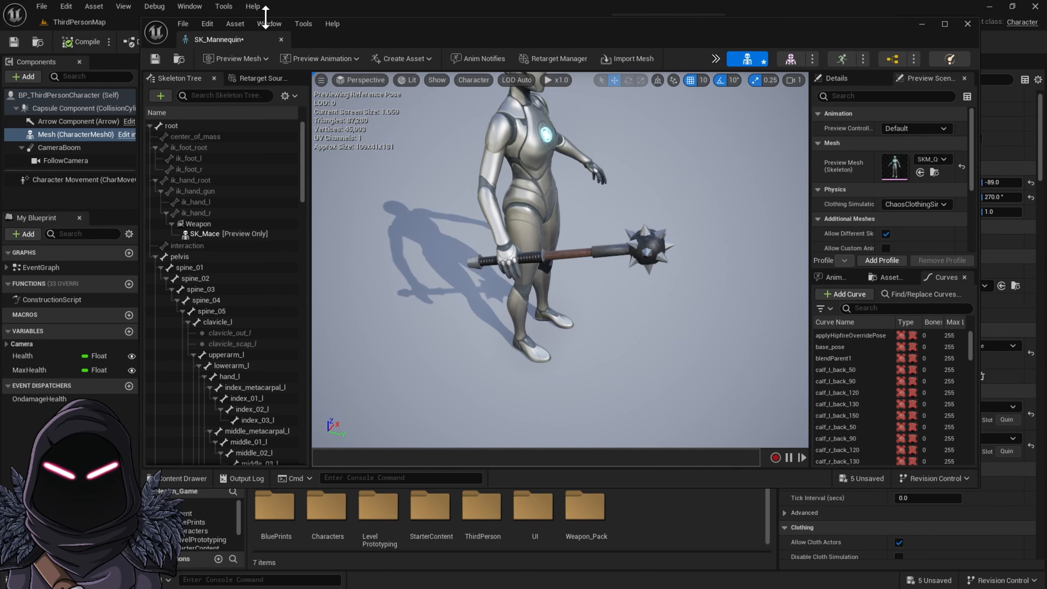
pyautogui.click(156, 59)
pyautogui.moveTo(218, 40); pyautogui.dragTo(431, 26)
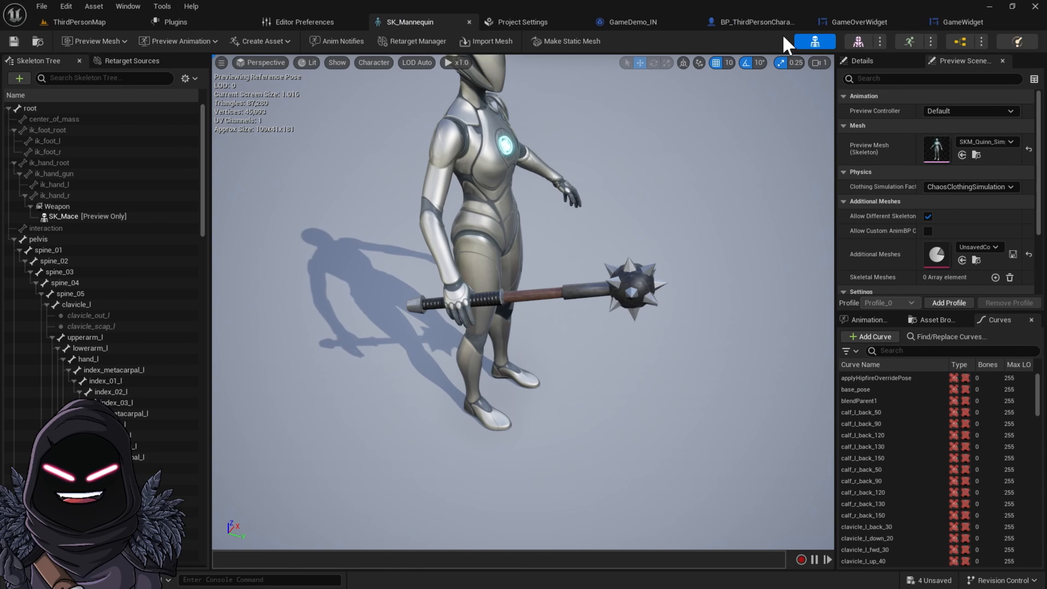
pyautogui.click(768, 25)
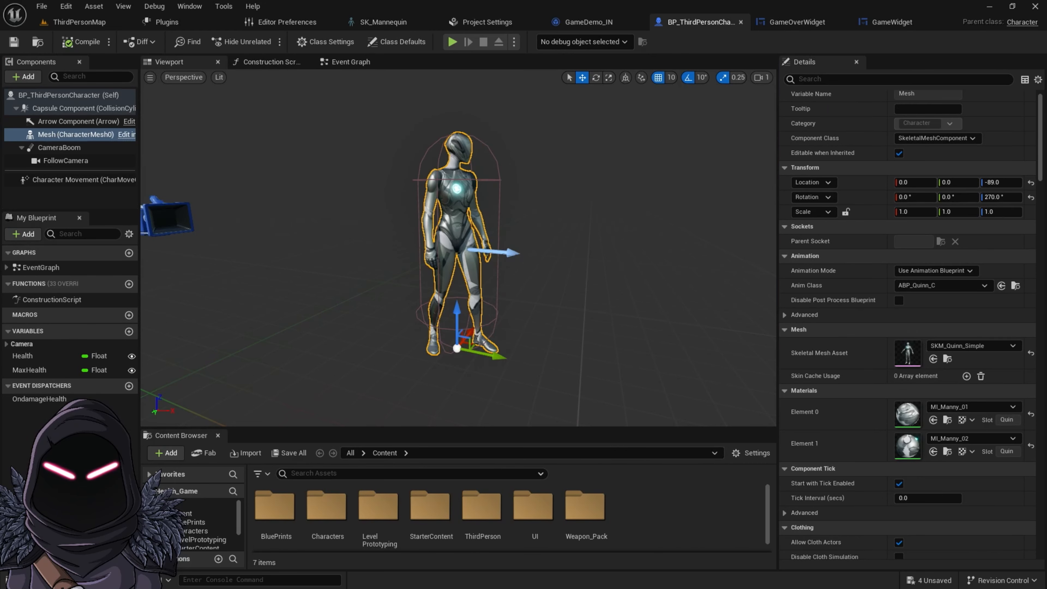
# Browse the content drawer to the ThirdPerson Blueprints folder
pyautogui.click(39, 580)
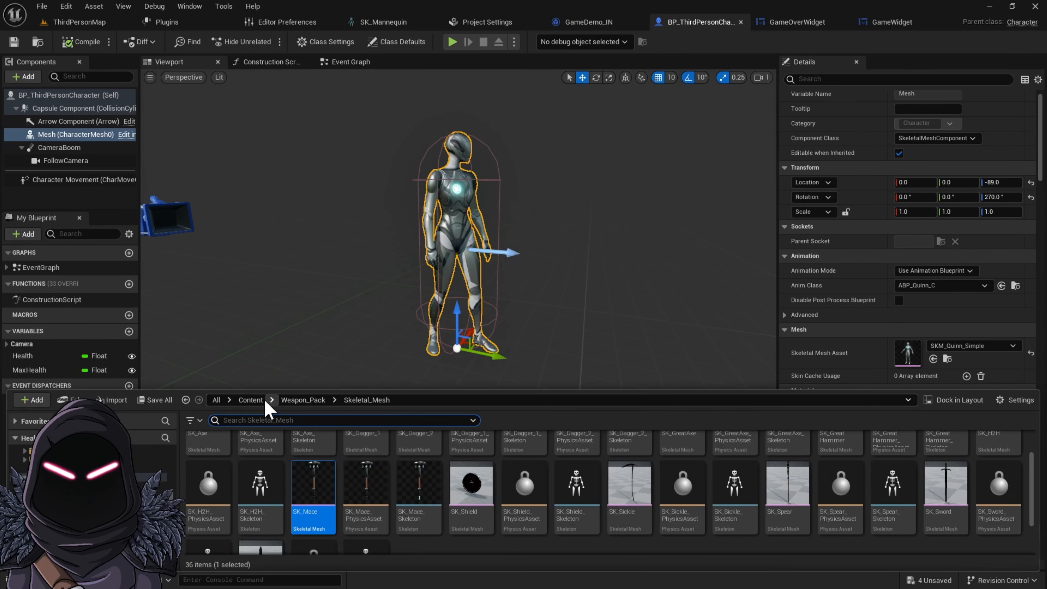
pyautogui.click(252, 400)
pyautogui.doubleClick(409, 455)
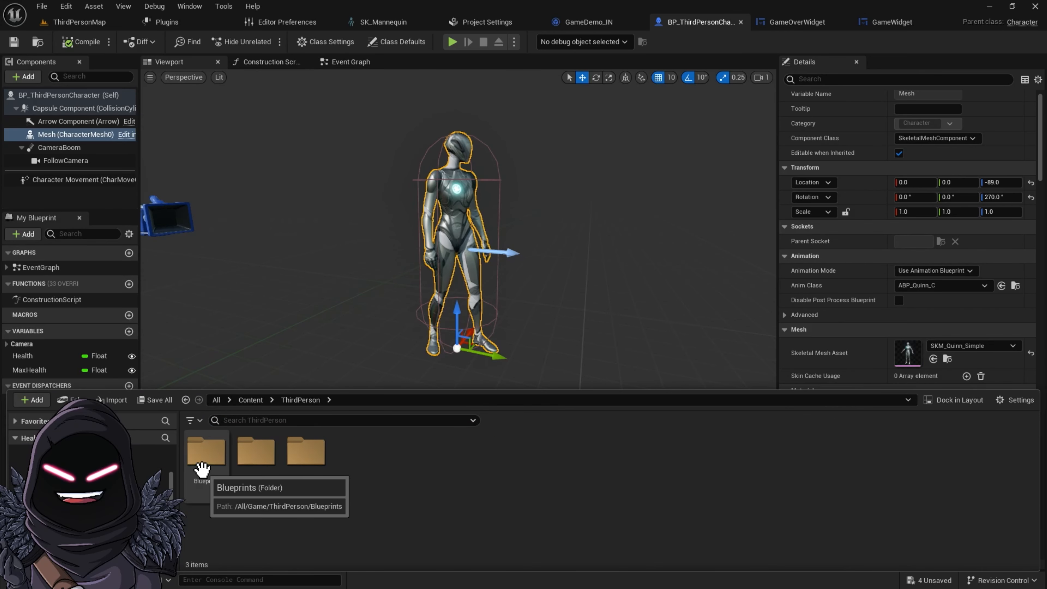
pyautogui.doubleClick(195, 465)
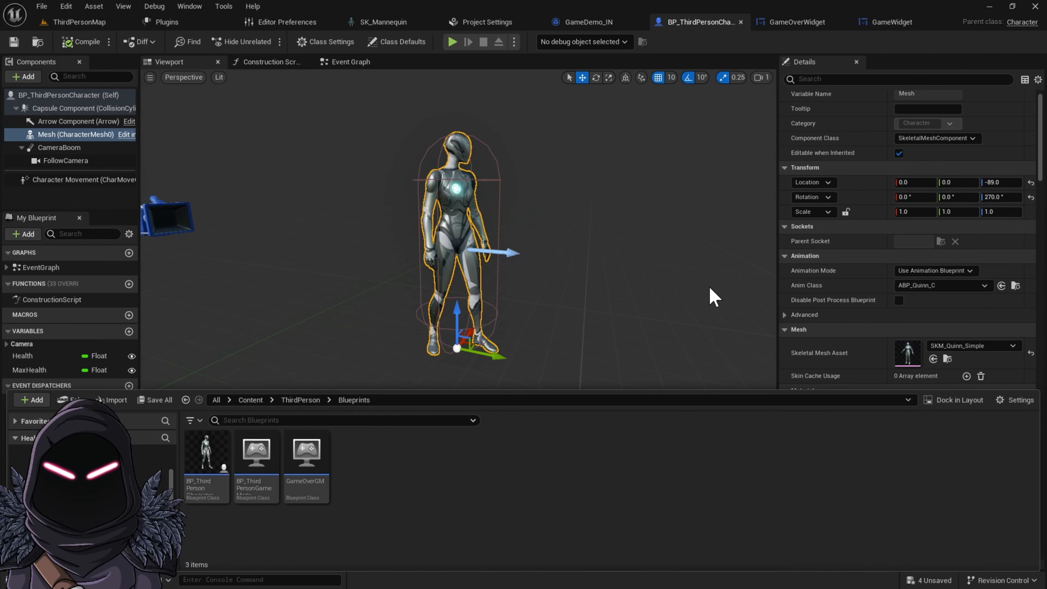
pyautogui.click(466, 201)
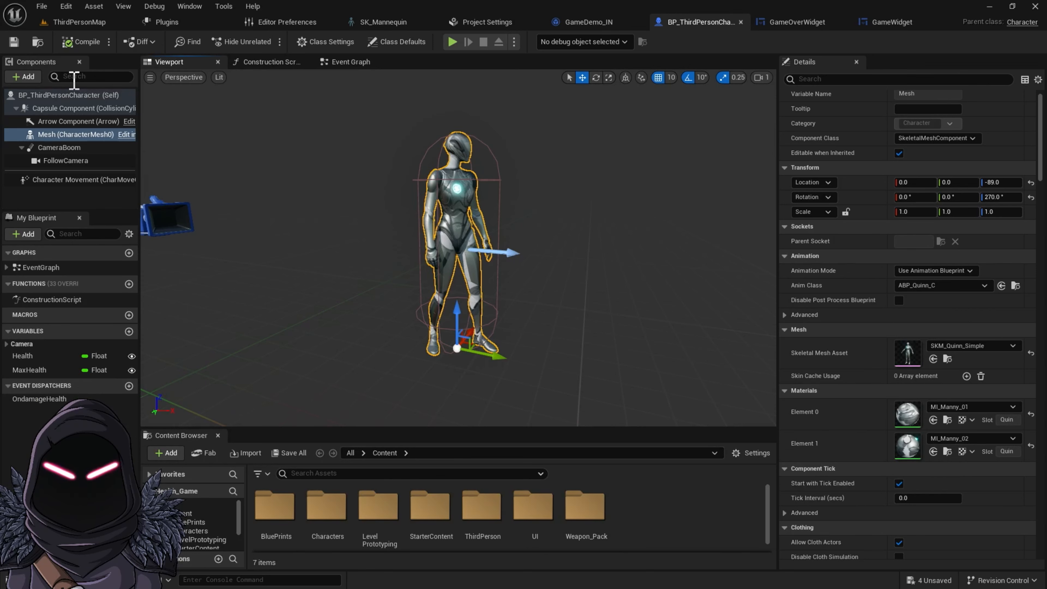
# Add a Skeletal Mesh component under the character mesh and name it Weapon
pyautogui.click(25, 77)
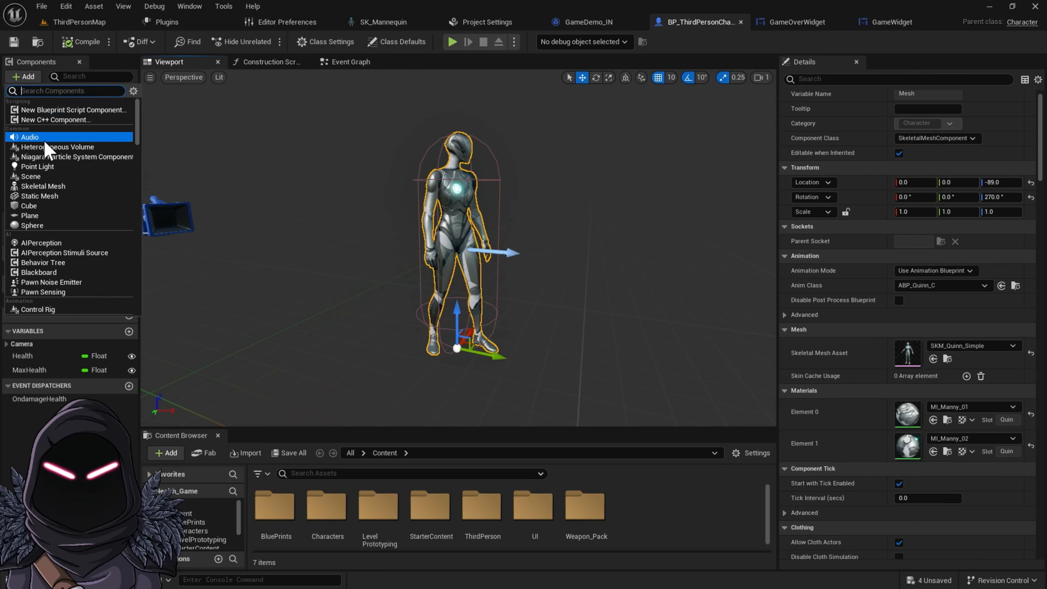
pyautogui.click(62, 187)
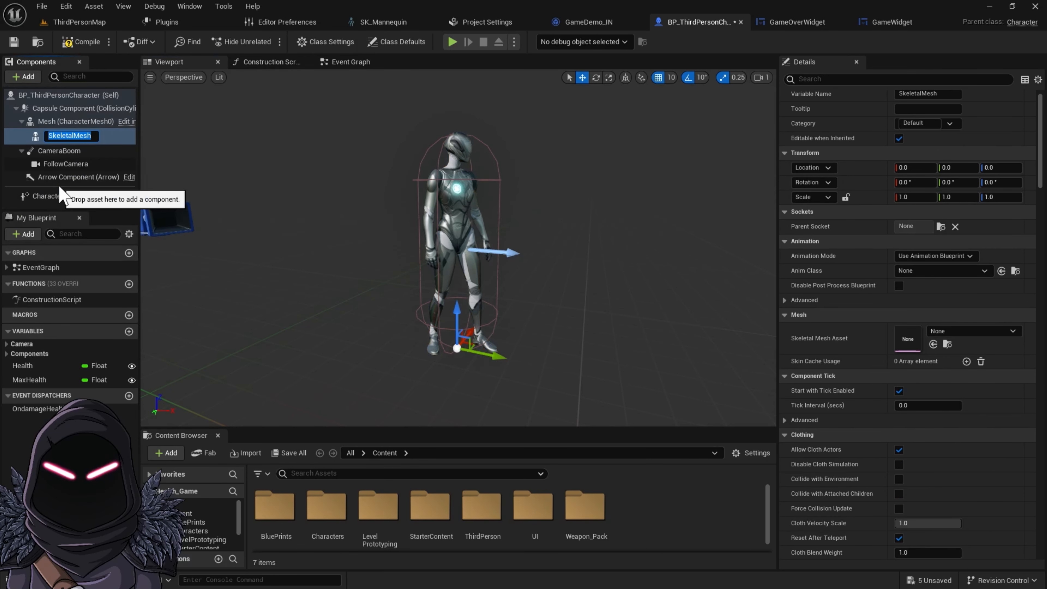
pyautogui.write('Weapon')
pyautogui.press('Return')
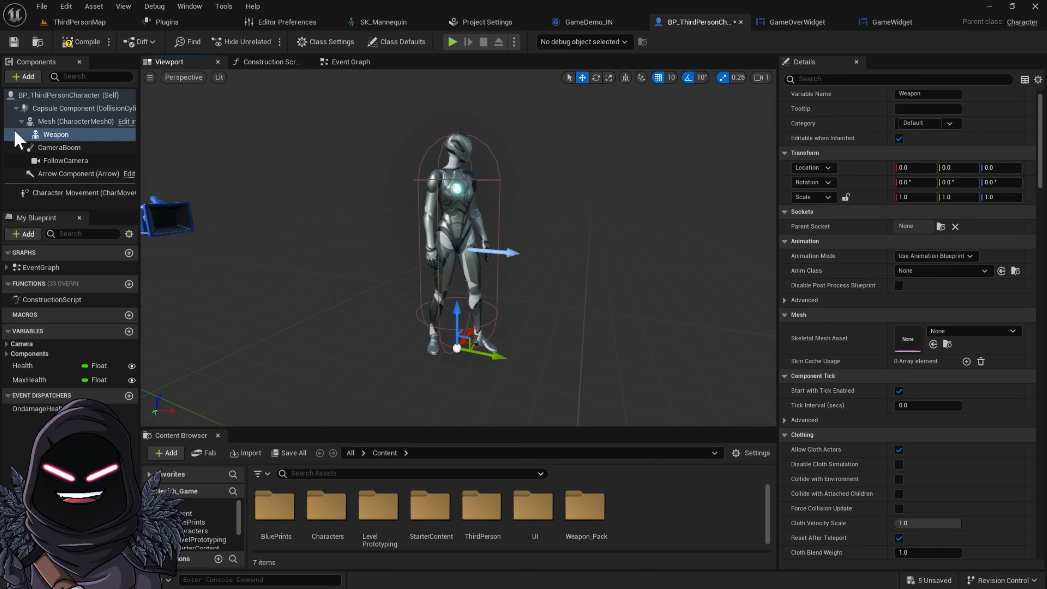
# Set the Weapon component's skeletal mesh asset to SK_Mace
pyautogui.click(62, 138)
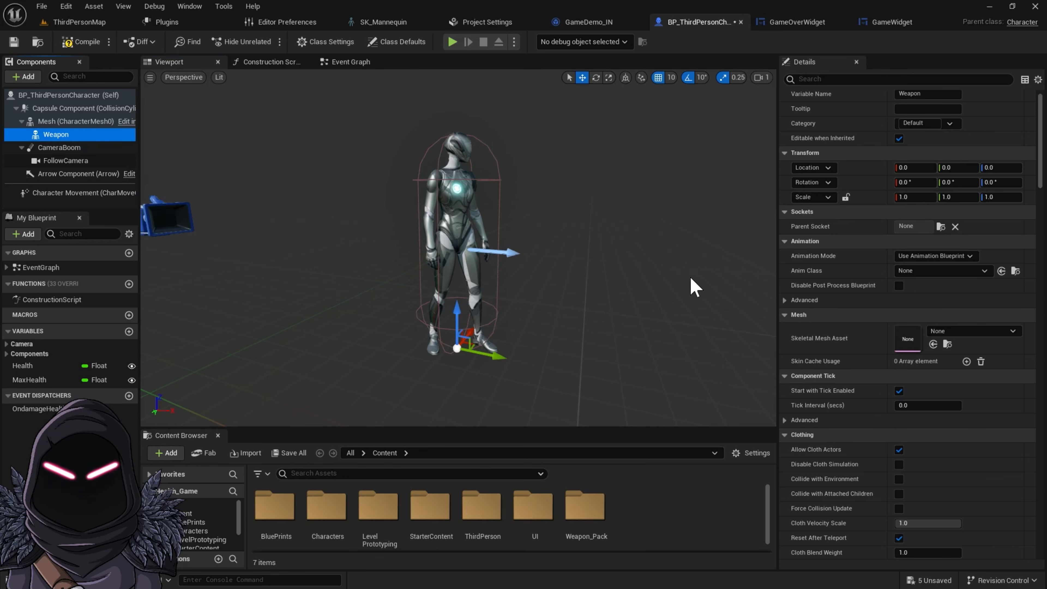
pyautogui.click(1005, 334)
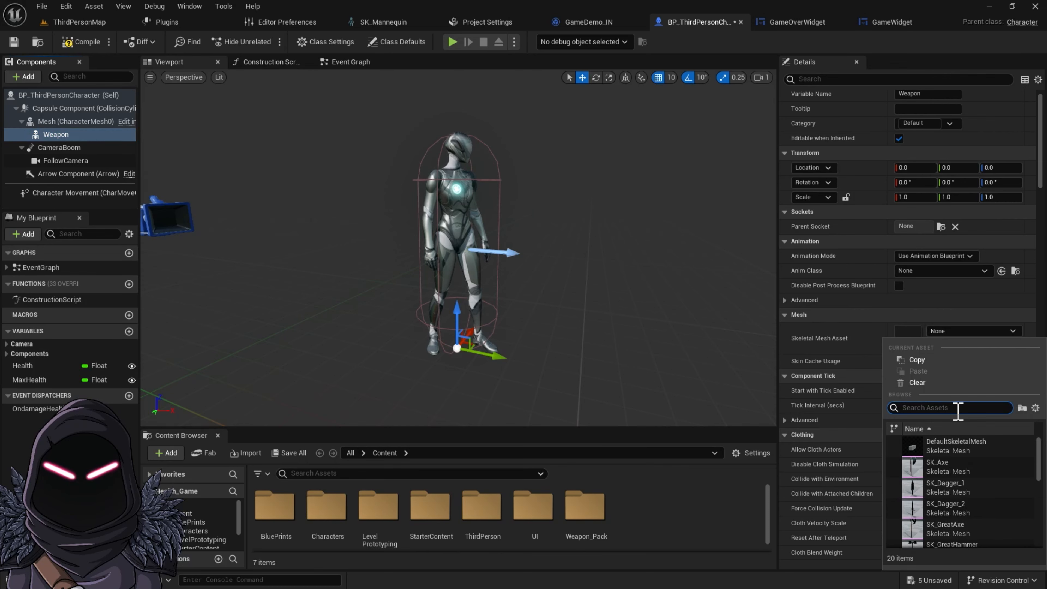
pyautogui.write('SK_Mace')
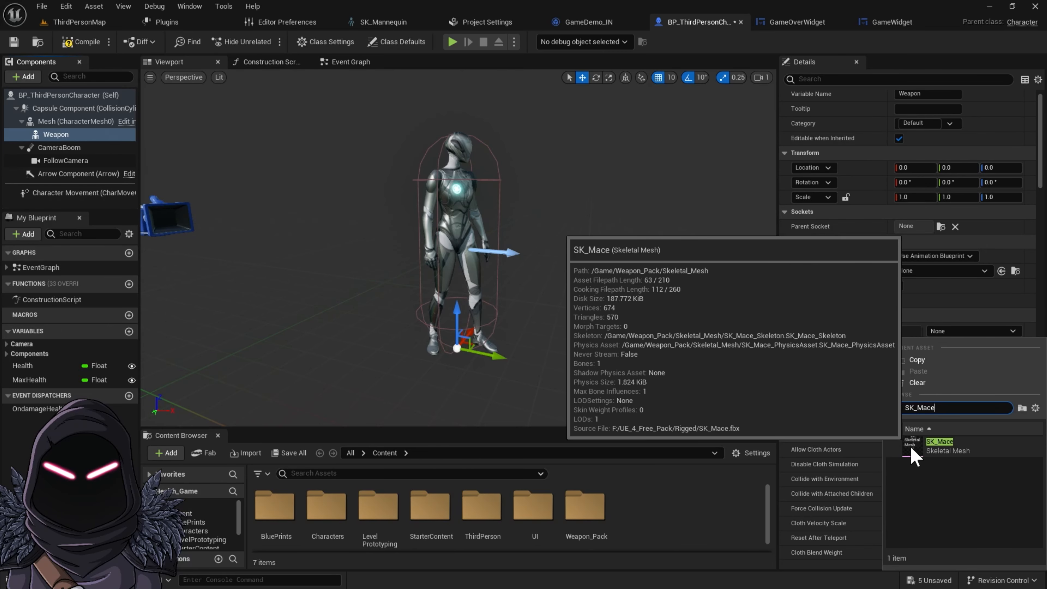
pyautogui.click(914, 453)
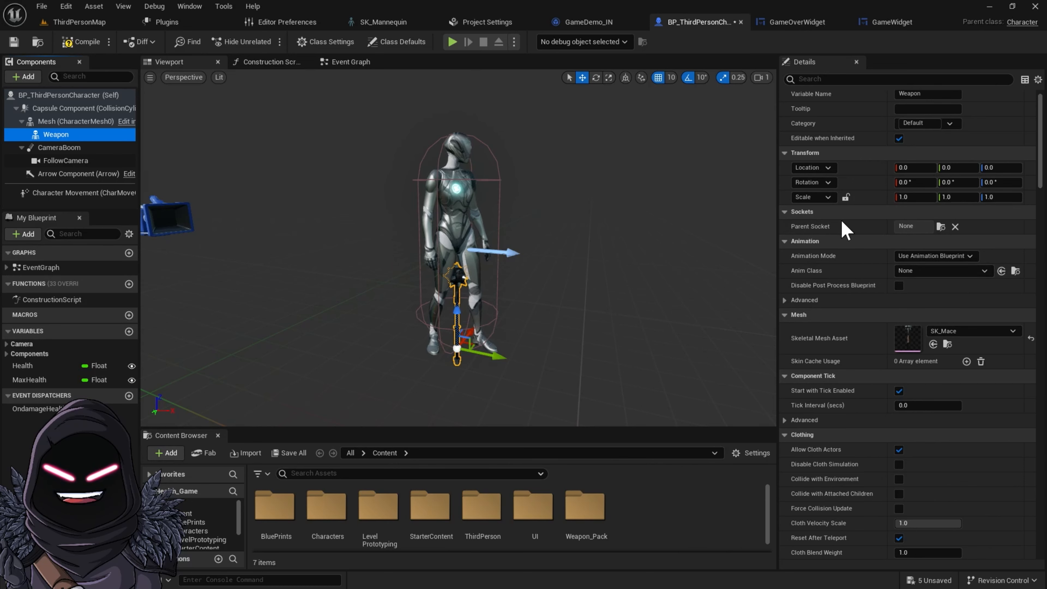
# Set the Weapon component's parent socket to the Weapon socket
pyautogui.click(796, 213)
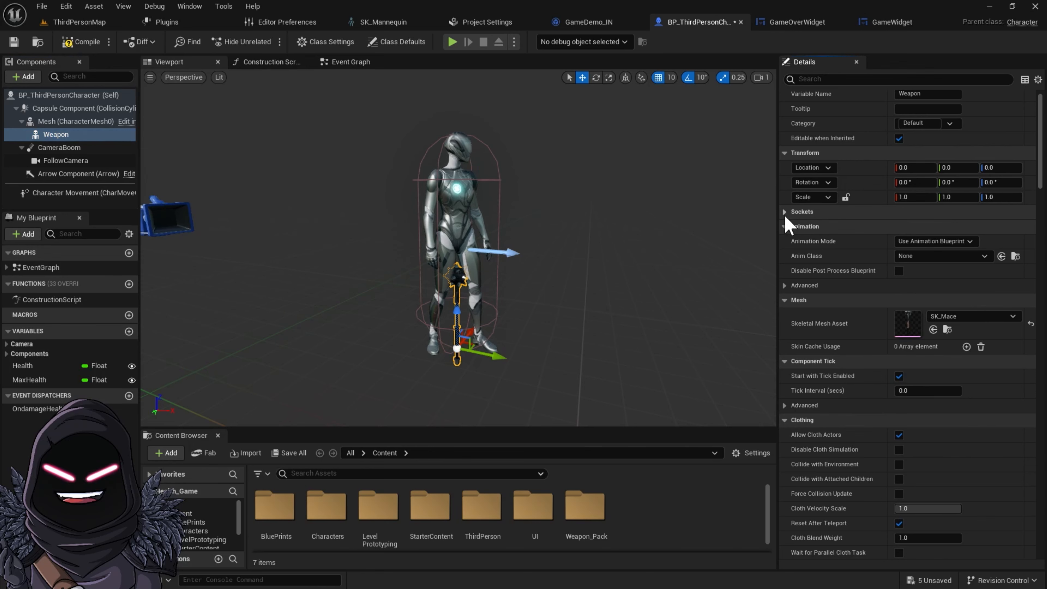
pyautogui.click(784, 215)
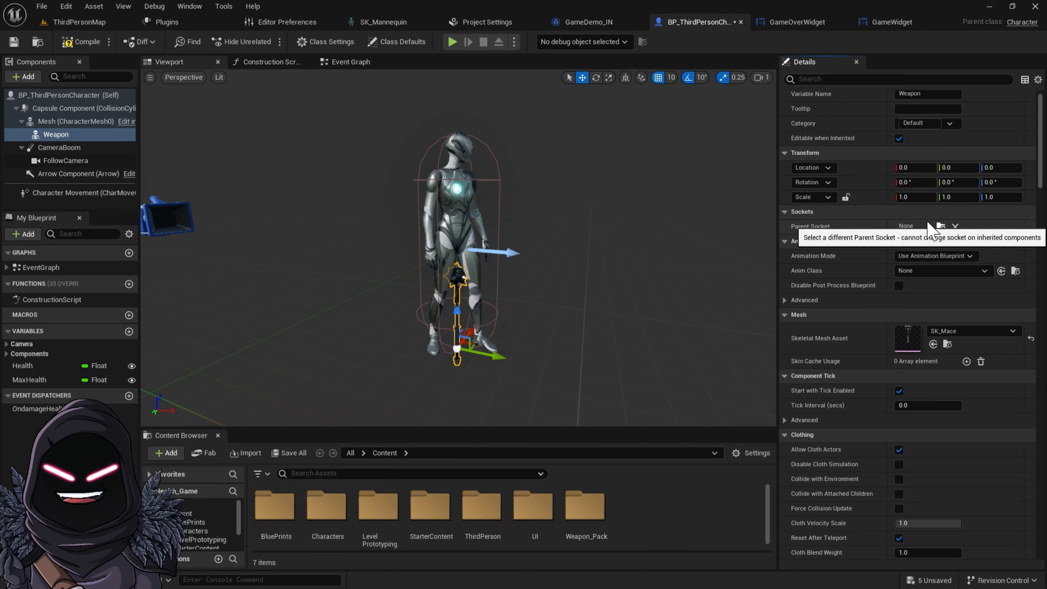
pyautogui.click(940, 224)
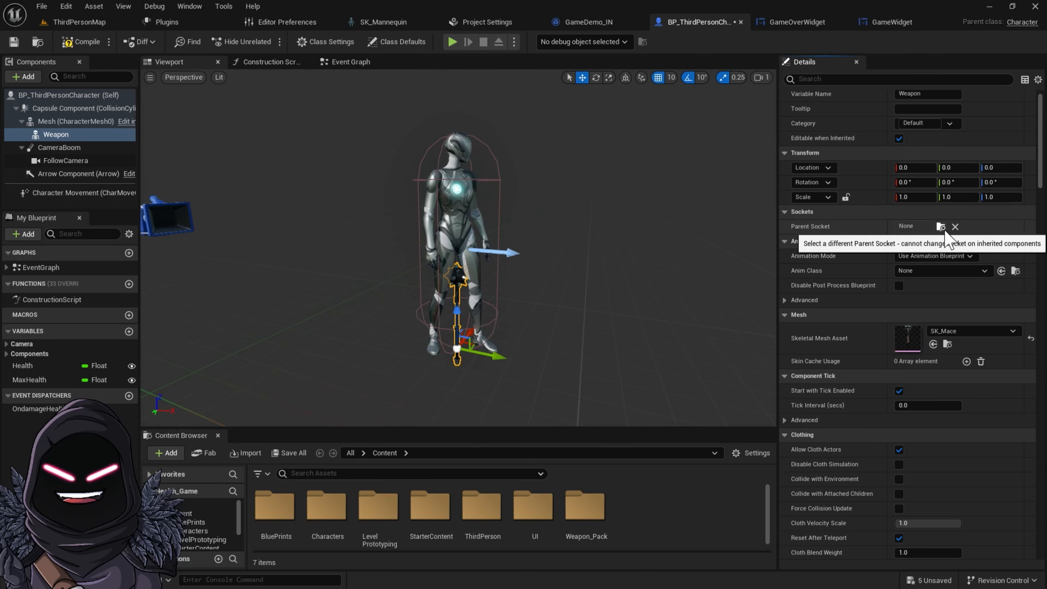
pyautogui.click(944, 229)
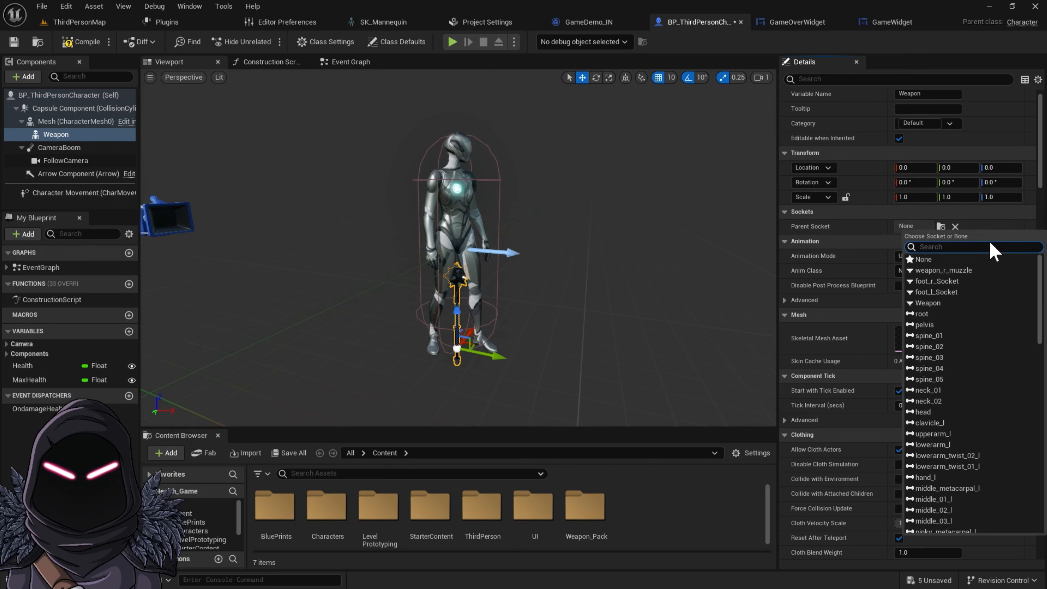
pyautogui.write('Weap')
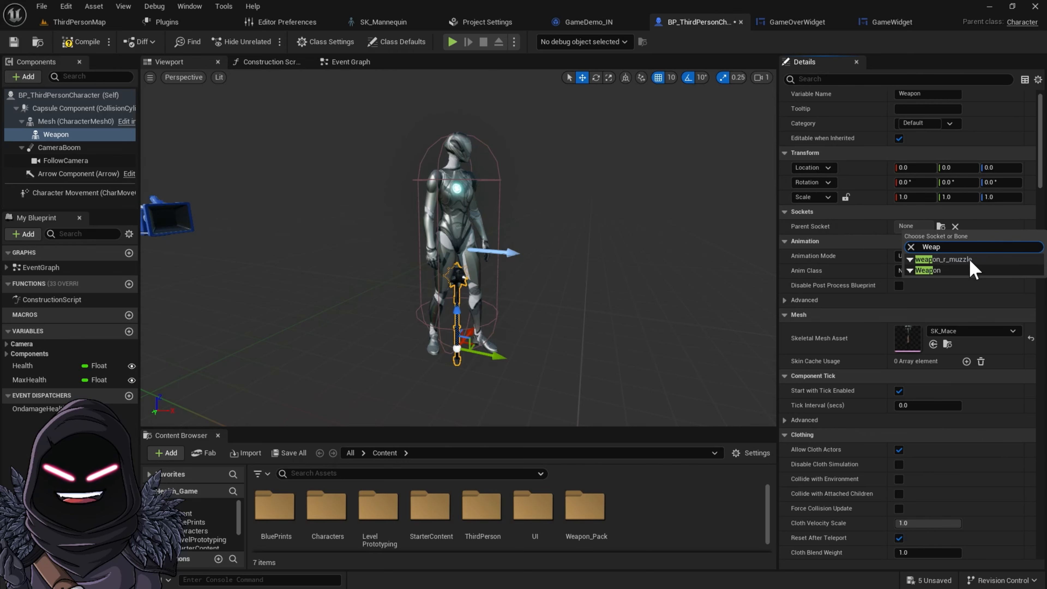
pyautogui.click(939, 271)
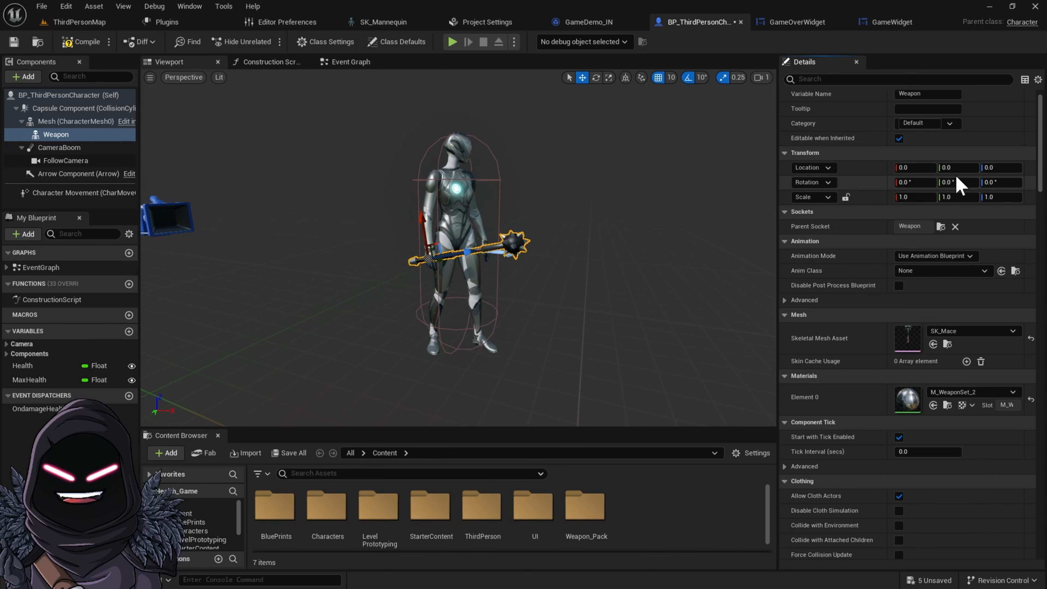
# Set the Weapon component's uniform scale to 0.9
pyautogui.scroll(6, 432, 255)
pyautogui.scroll(-3, 432, 254)
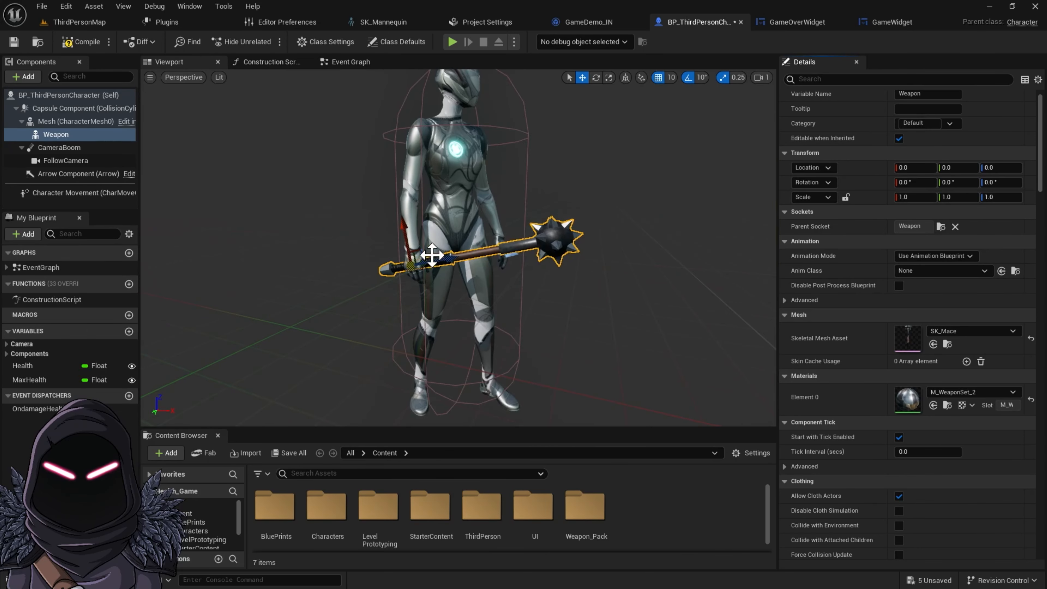
pyautogui.scroll(-3, 447, 255)
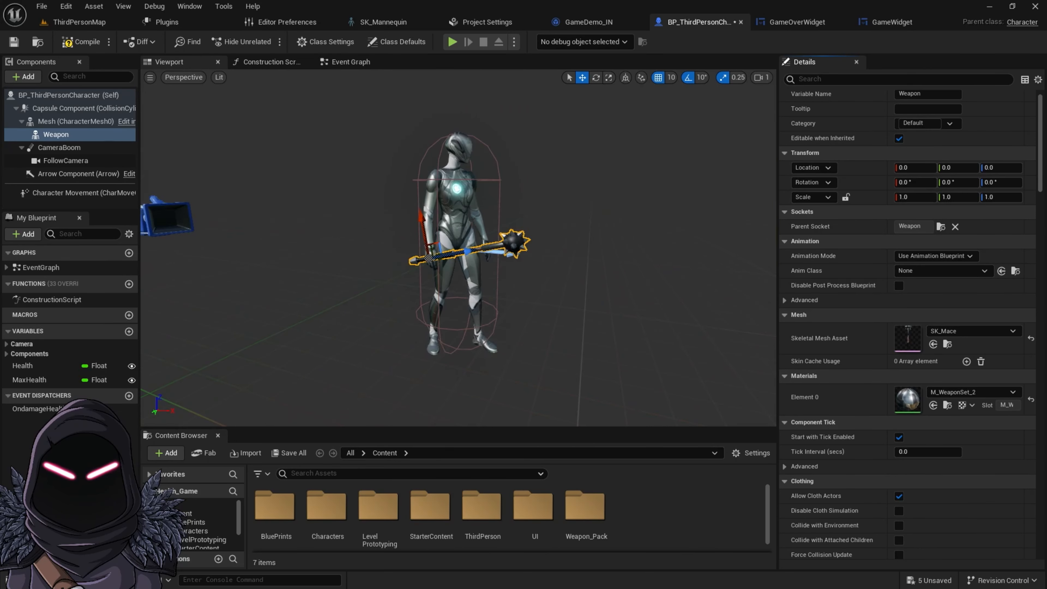
pyautogui.moveTo(571, 245)
pyautogui.mouseDown(button='right')
pyautogui.moveTo(614, 260)
pyautogui.moveTo(570, 245)
pyautogui.mouseUp(button='right')
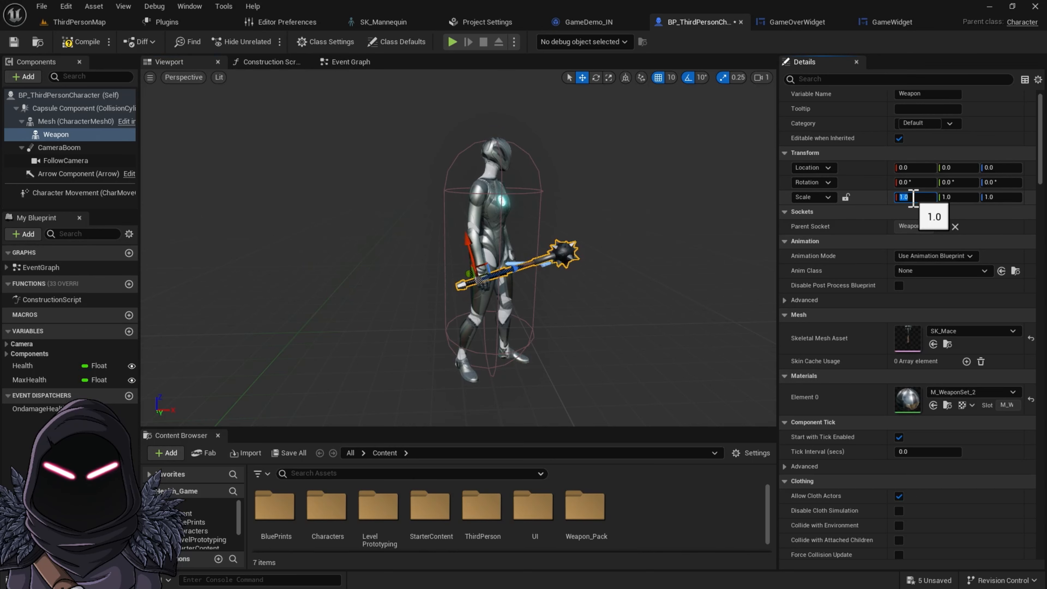
pyautogui.write('.8')
pyautogui.press('Tab')
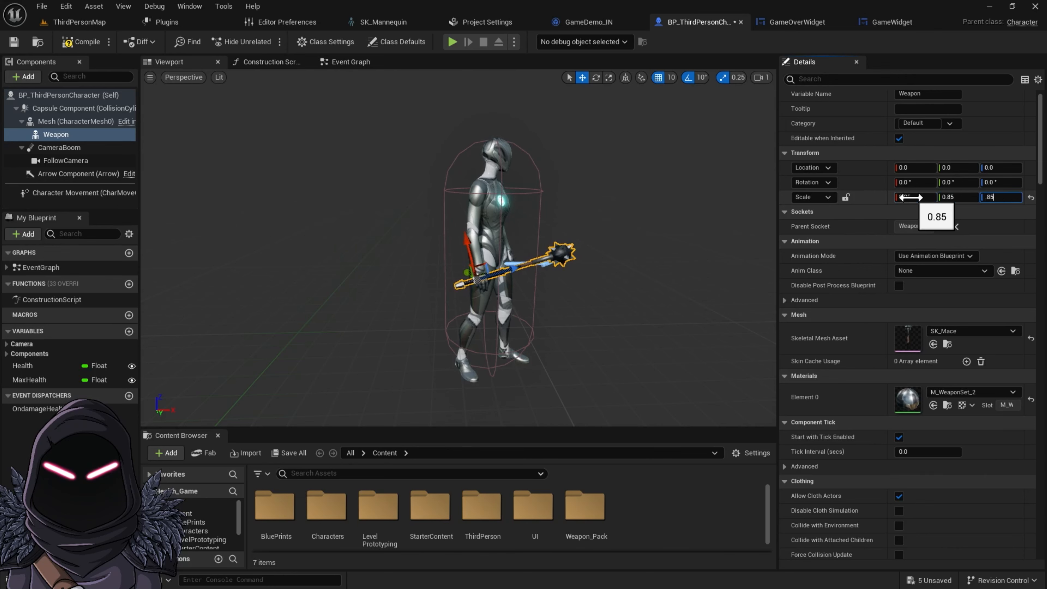
pyautogui.press('Return')
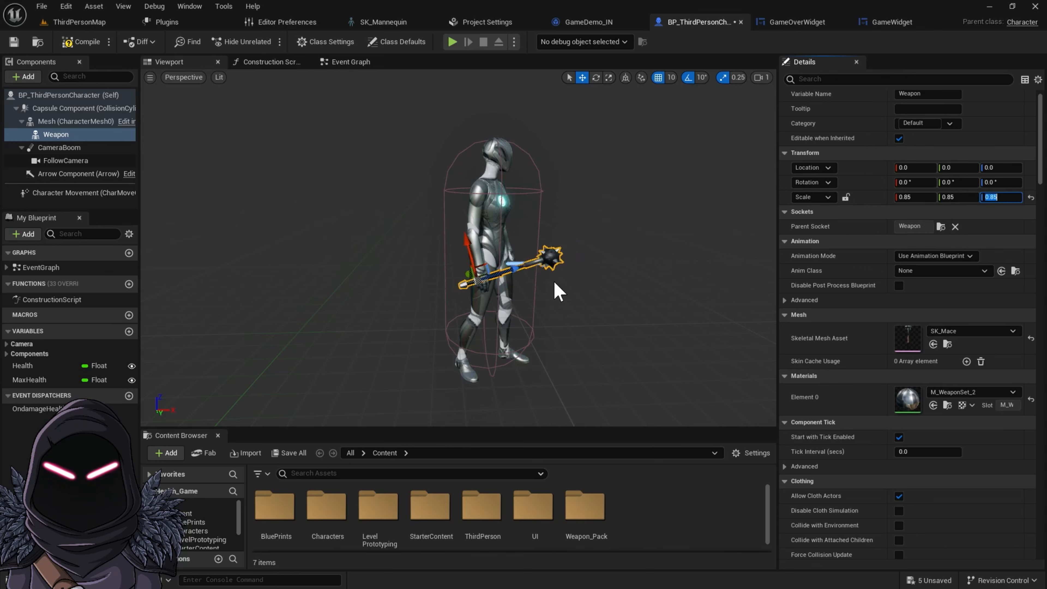
pyautogui.scroll(3, 599, 244)
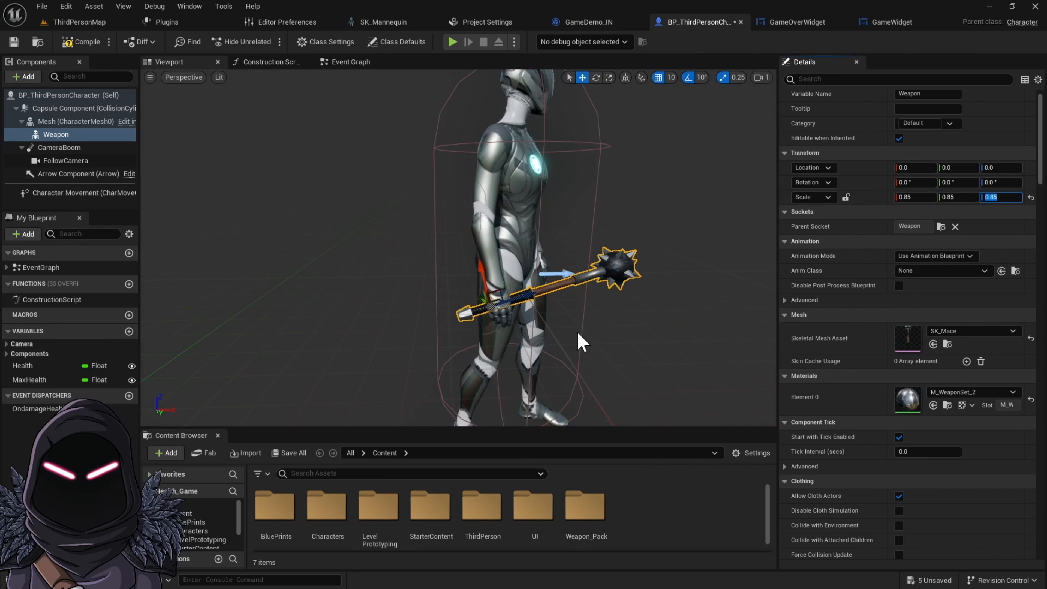
pyautogui.click(921, 197)
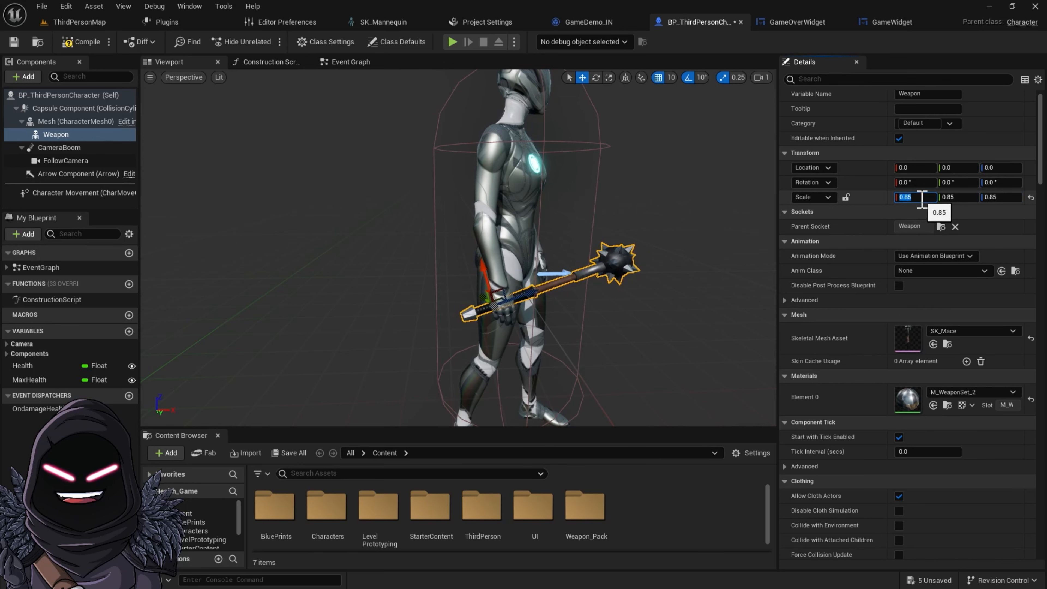
pyautogui.press('BackSpace')
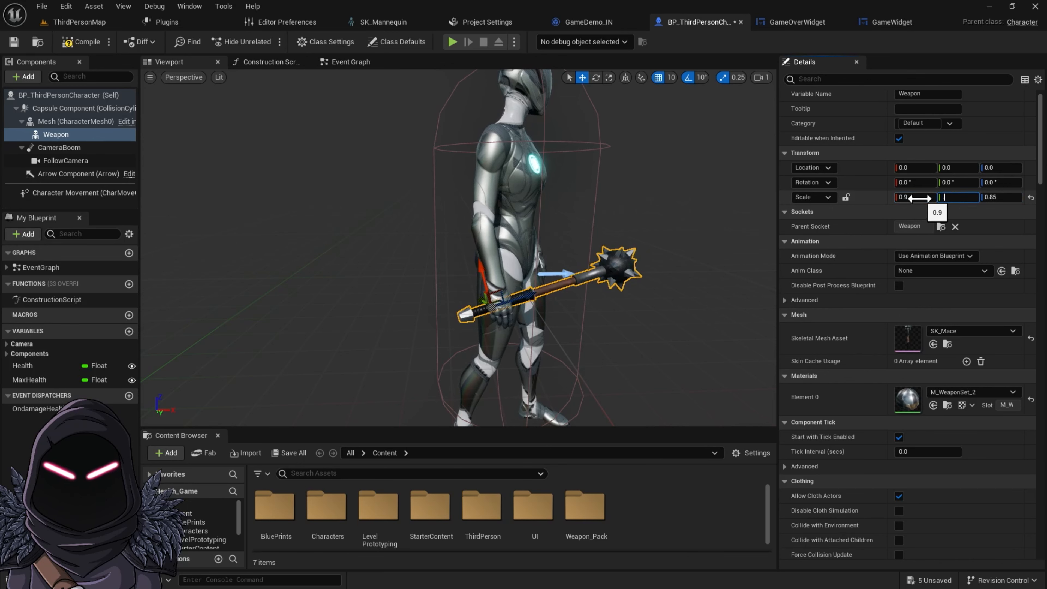
pyautogui.write('0.9')
pyautogui.press('Return')
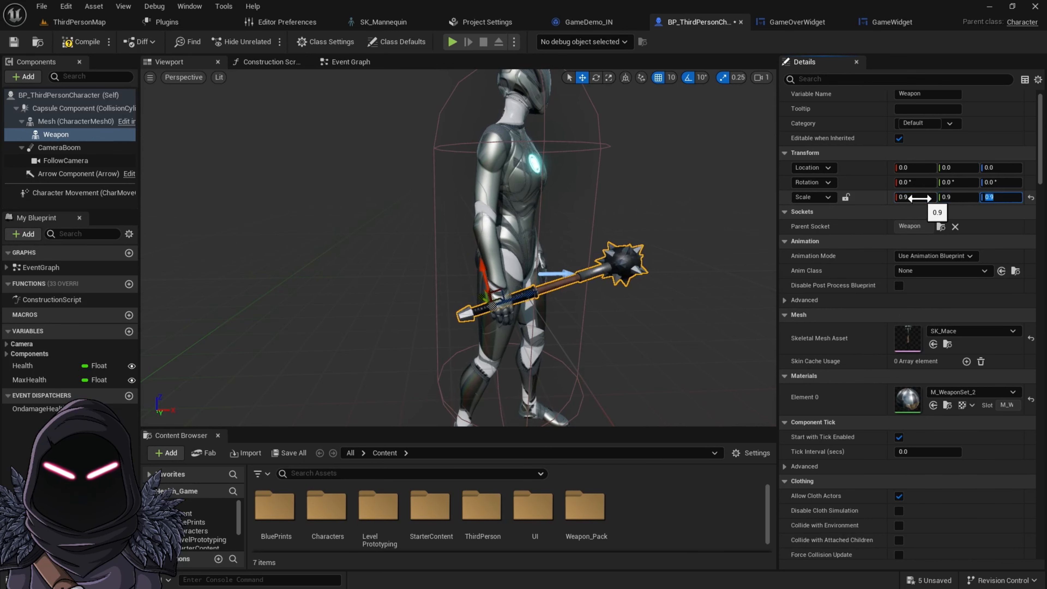
pyautogui.scroll(-4, 562, 258)
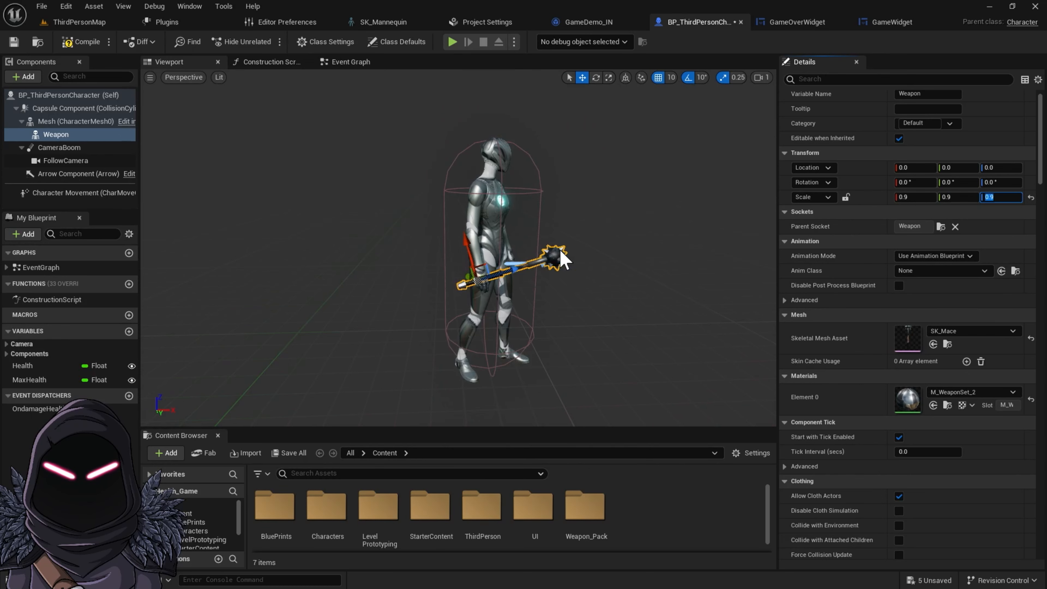
# Compile and save the character blueprint, then play-test the level briefly
pyautogui.click(80, 42)
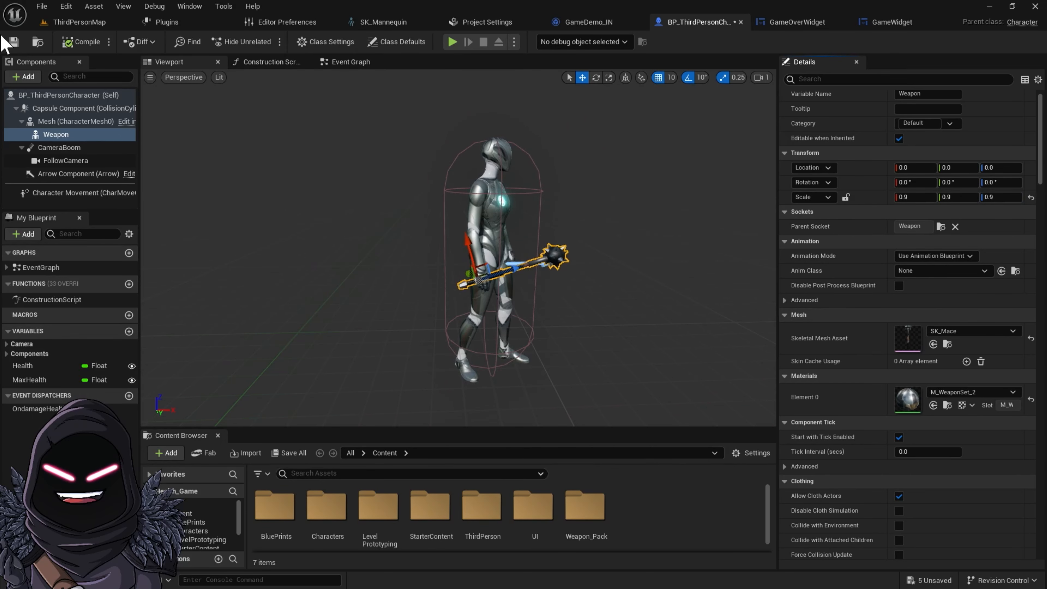
pyautogui.click(13, 42)
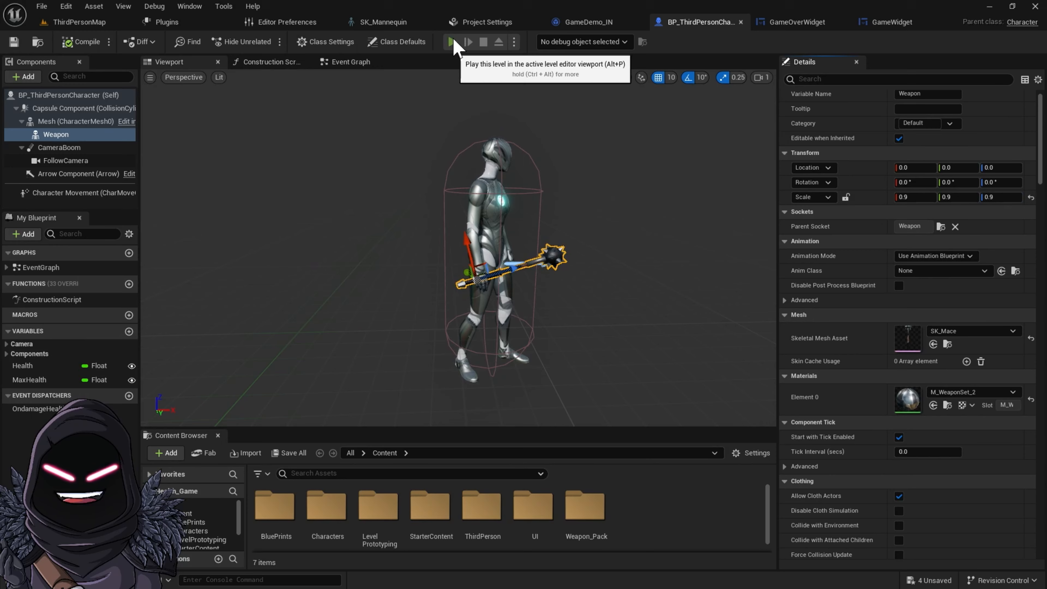
pyautogui.hotkey('alt', 'p')
pyautogui.click(589, 307)
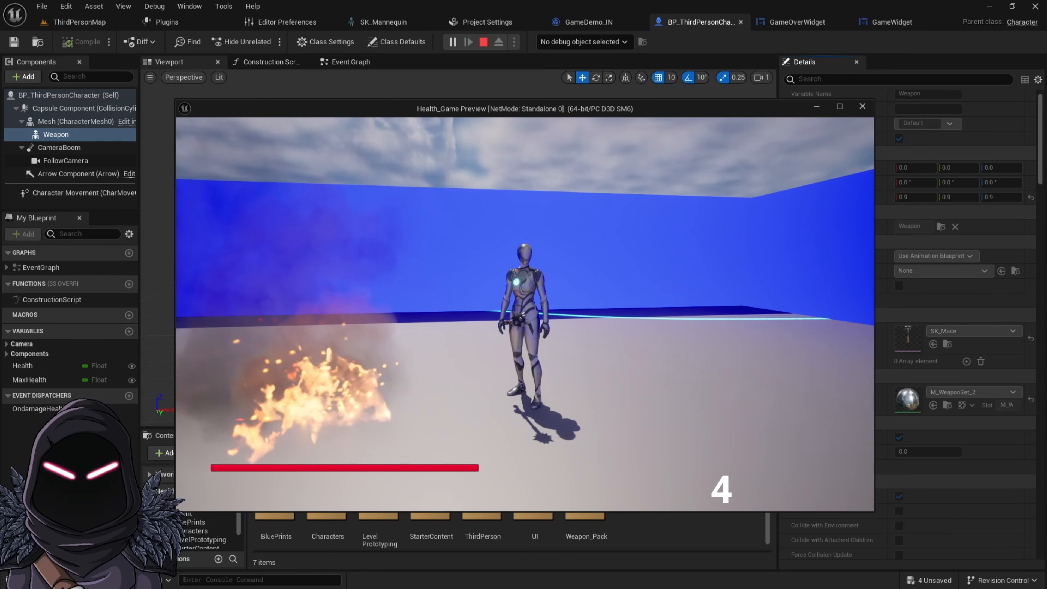
pyautogui.press('Escape')
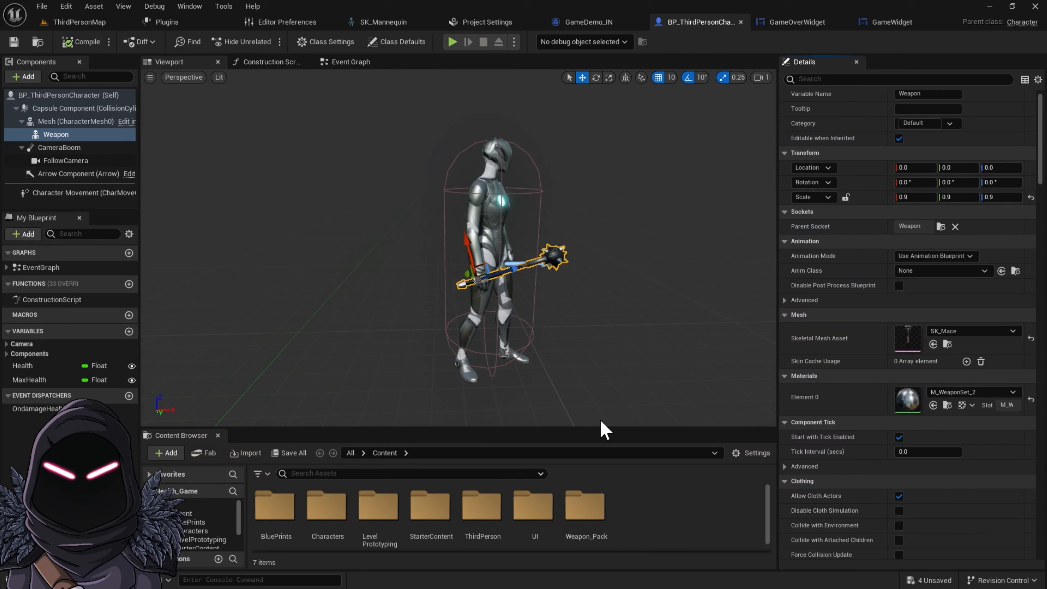
# Adjust the Weapon component's location to -1.0, 1.0, 0.0 so the mace sits in the hand
pyautogui.moveTo(508, 333); pyautogui.dragTo(355, 299, button='right')
pyautogui.press('d')
pyautogui.press('d')
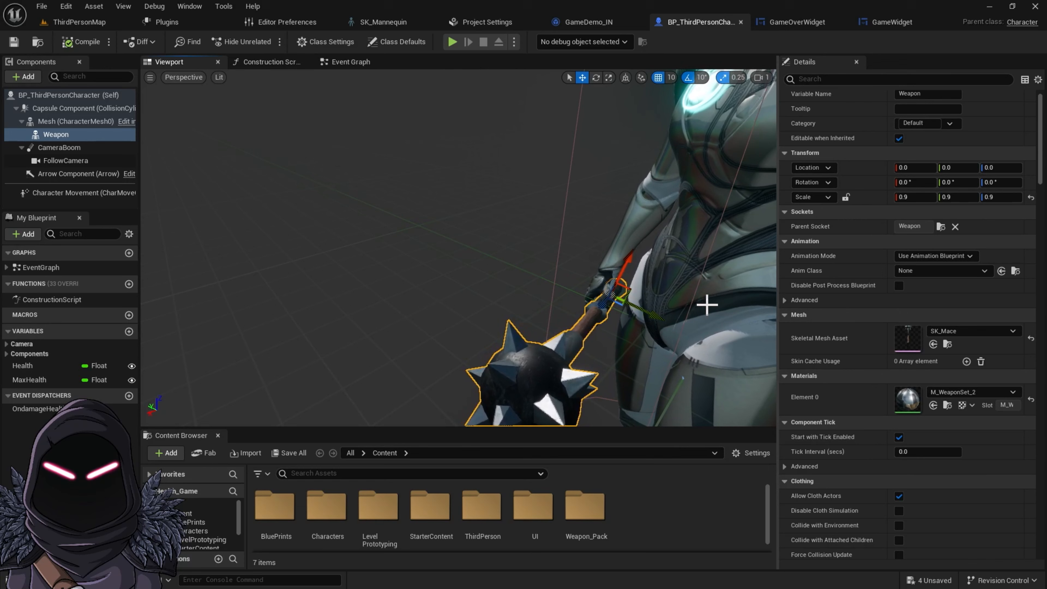
pyautogui.click(956, 170)
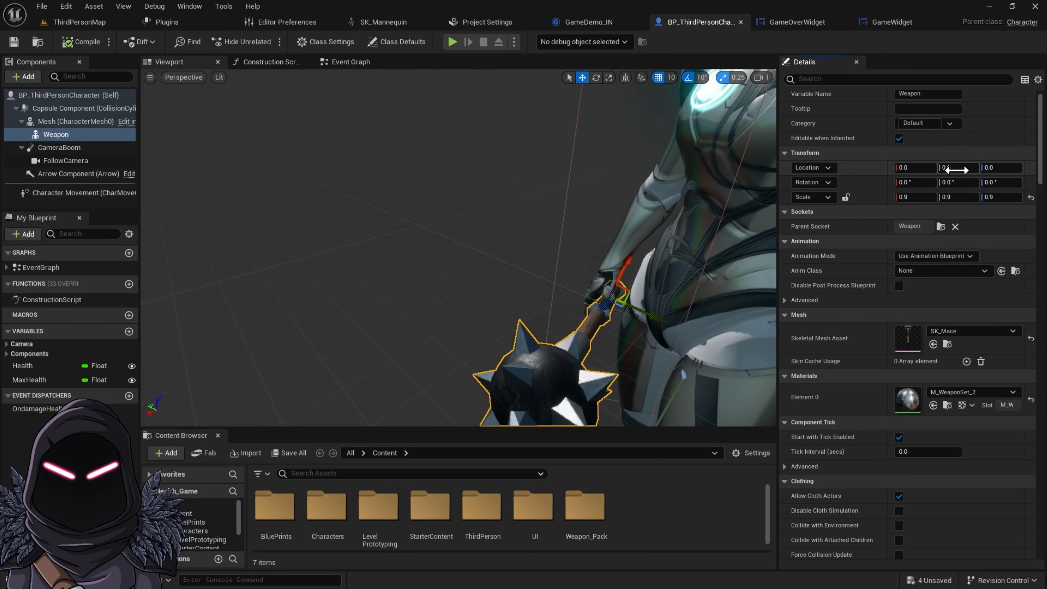
pyautogui.moveTo(950, 170); pyautogui.dragTo(954, 170)
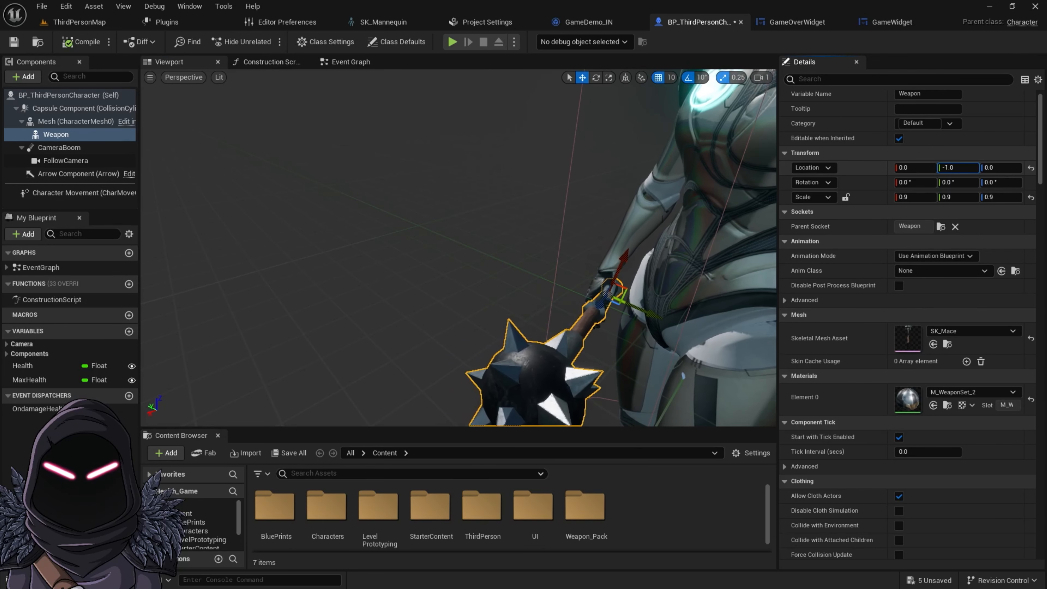
pyautogui.moveTo(915, 169); pyautogui.dragTo(909, 170)
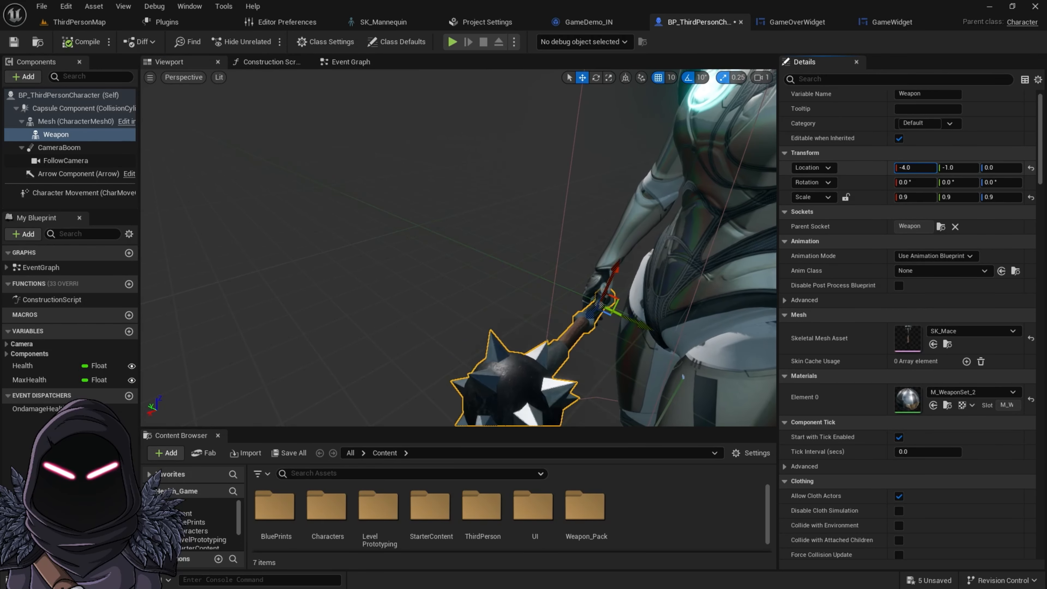
pyautogui.moveTo(954, 170); pyautogui.dragTo(950, 171)
pyautogui.moveTo(518, 335); pyautogui.dragTo(642, 330, button='right')
pyautogui.moveTo(519, 335); pyautogui.dragTo(622, 371, button='middle')
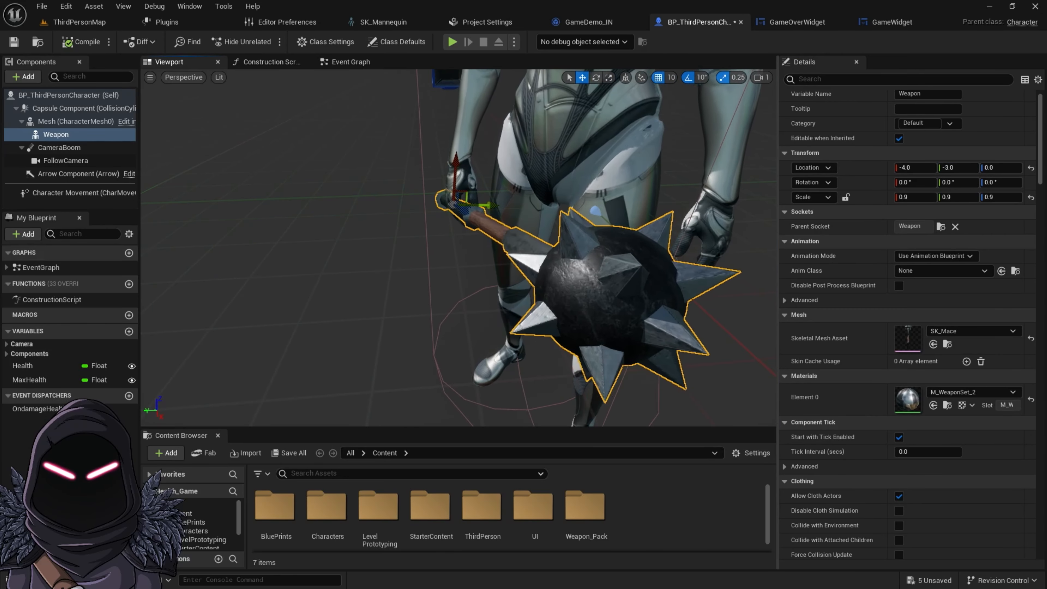
pyautogui.moveTo(913, 169); pyautogui.dragTo(960, 168)
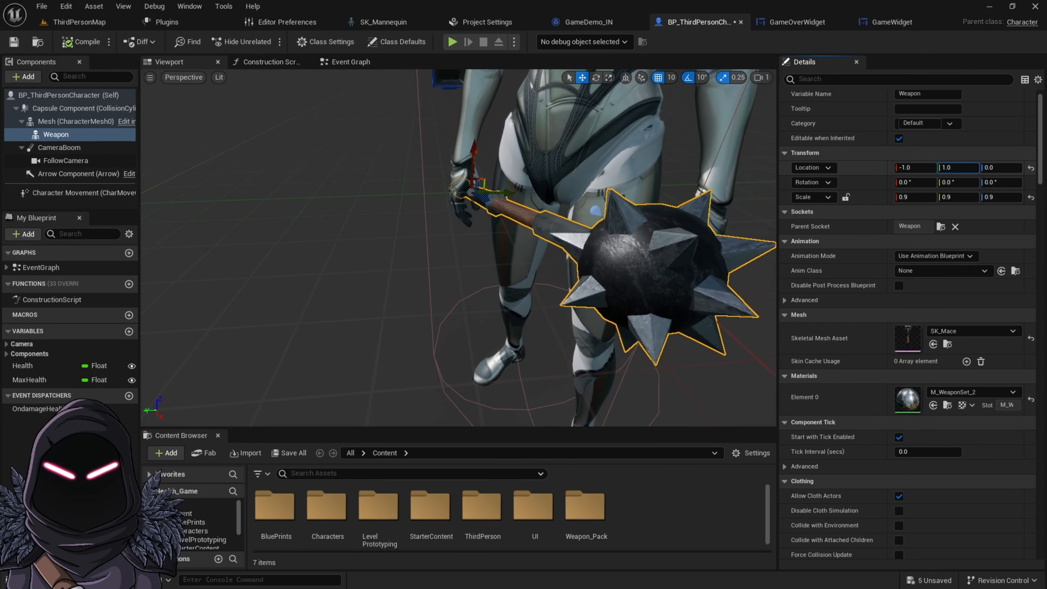
# Rotate the Weapon component to a roll of -20 degrees in the character's hand
pyautogui.moveTo(410, 232); pyautogui.dragTo(391, 272, button='right')
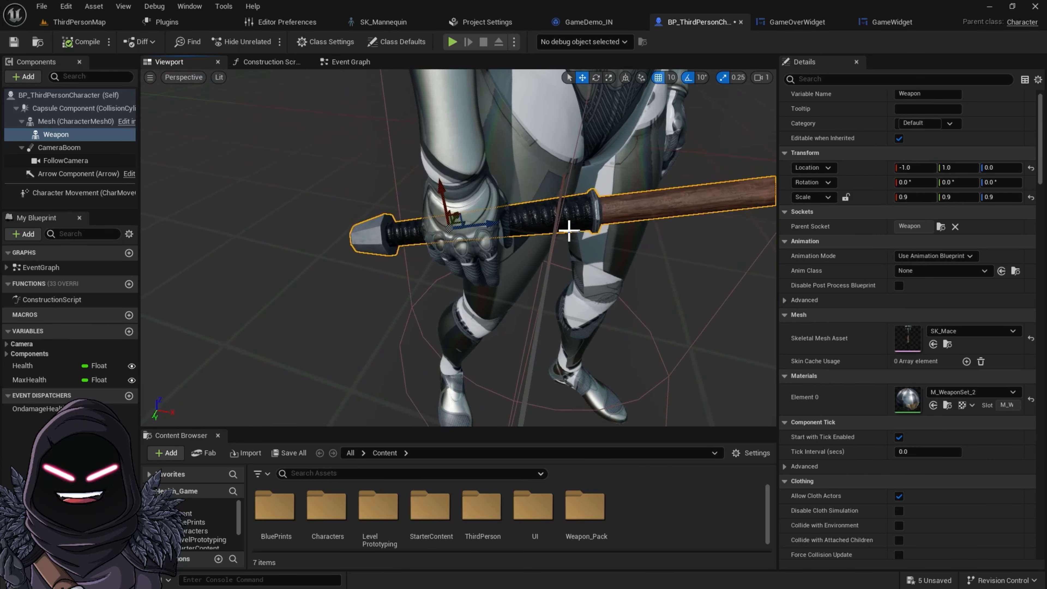
pyautogui.moveTo(503, 233); pyautogui.dragTo(500, 233)
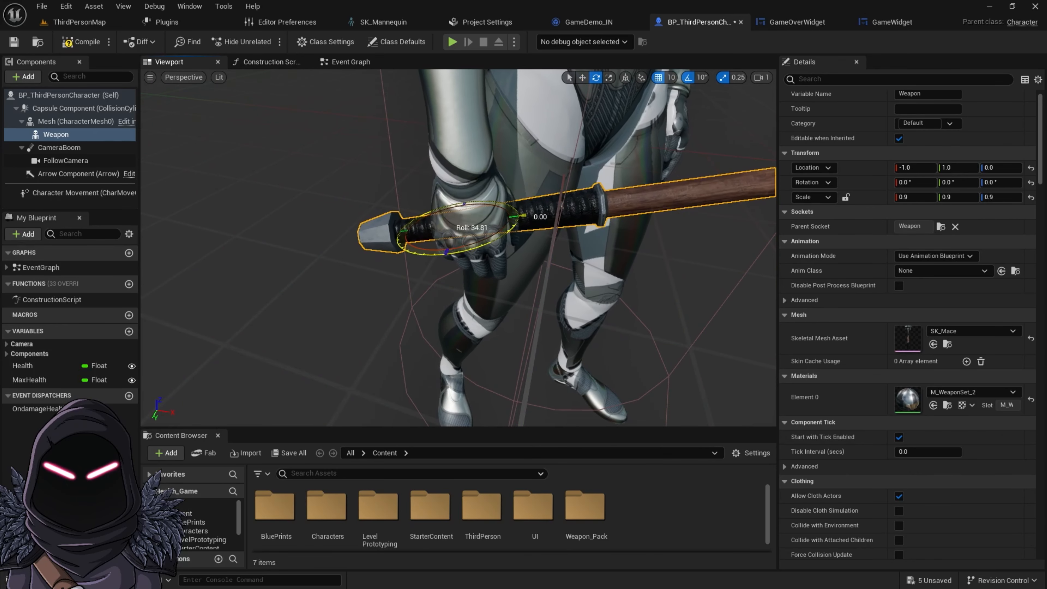
pyautogui.moveTo(503, 231)
pyautogui.mouseDown()
pyautogui.moveTo(511, 235)
pyautogui.moveTo(503, 232)
pyautogui.mouseUp()
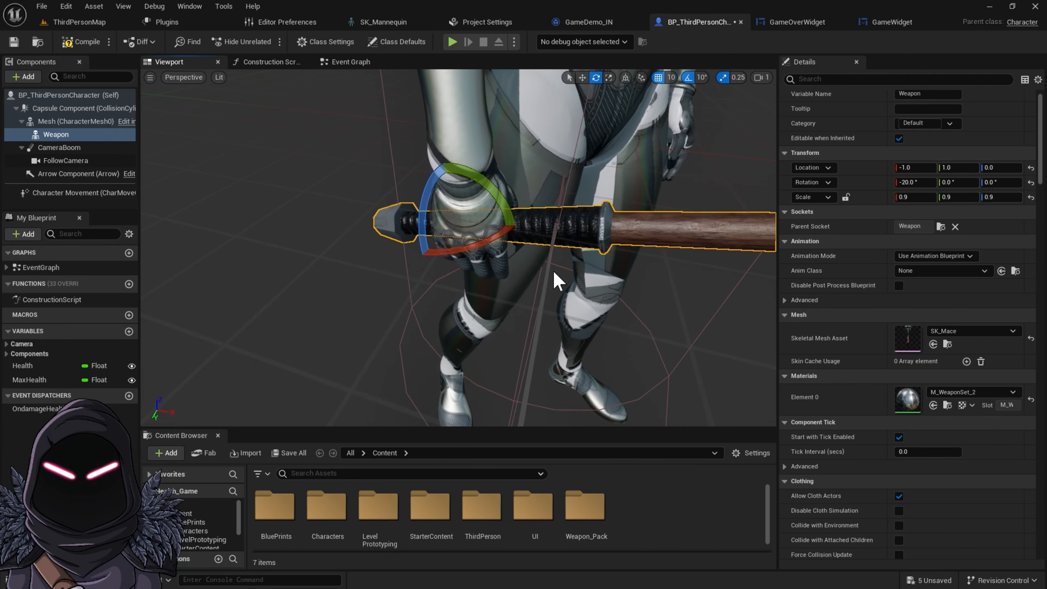
pyautogui.scroll(-10, 571, 267)
pyautogui.scroll(8, 550, 272)
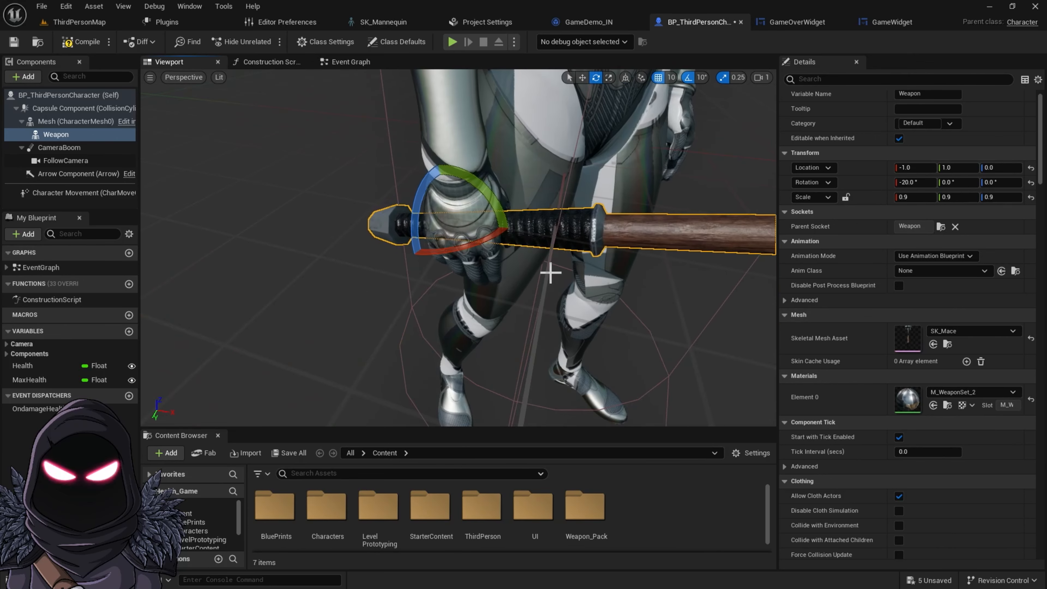
pyautogui.scroll(-4, 550, 272)
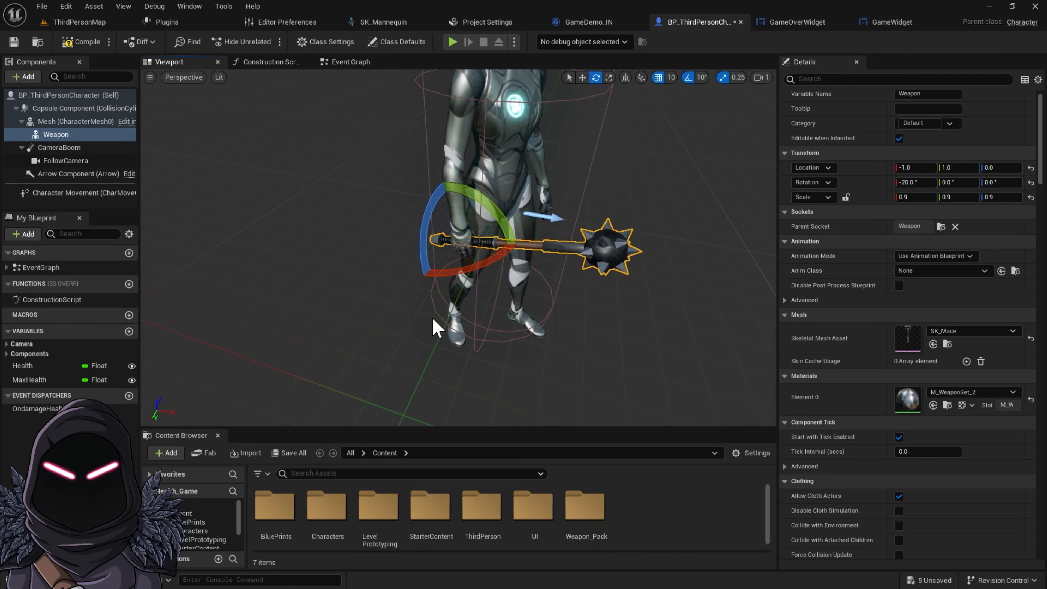
# Save the character blueprint
pyautogui.click(15, 43)
pyautogui.scroll(5, 581, 285)
pyautogui.scroll(-9, 580, 285)
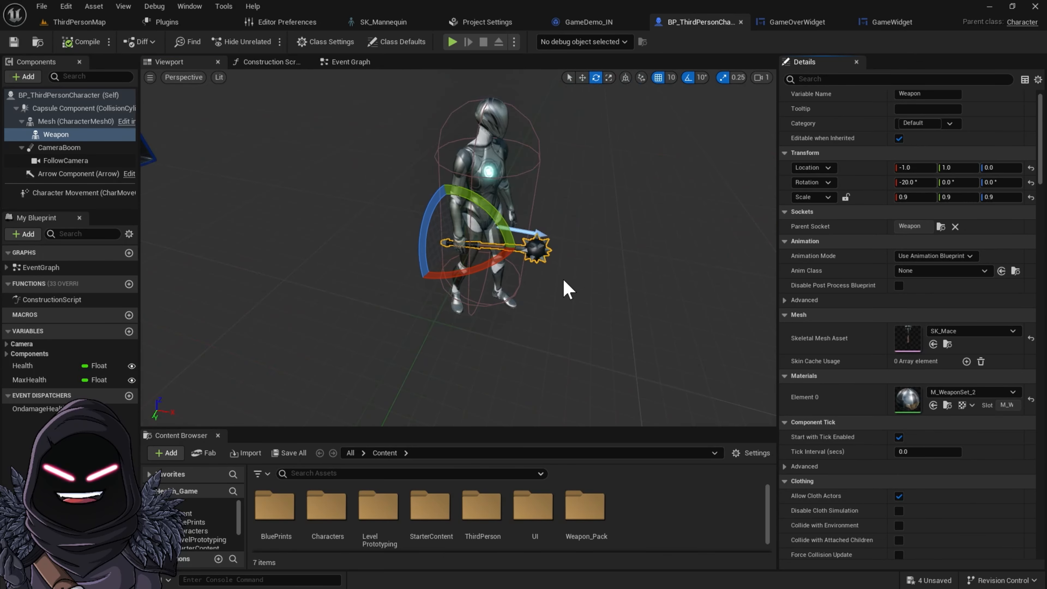
# Add a Cascade Particle System component under the Weapon and set its template to P_Fire
pyautogui.click(23, 77)
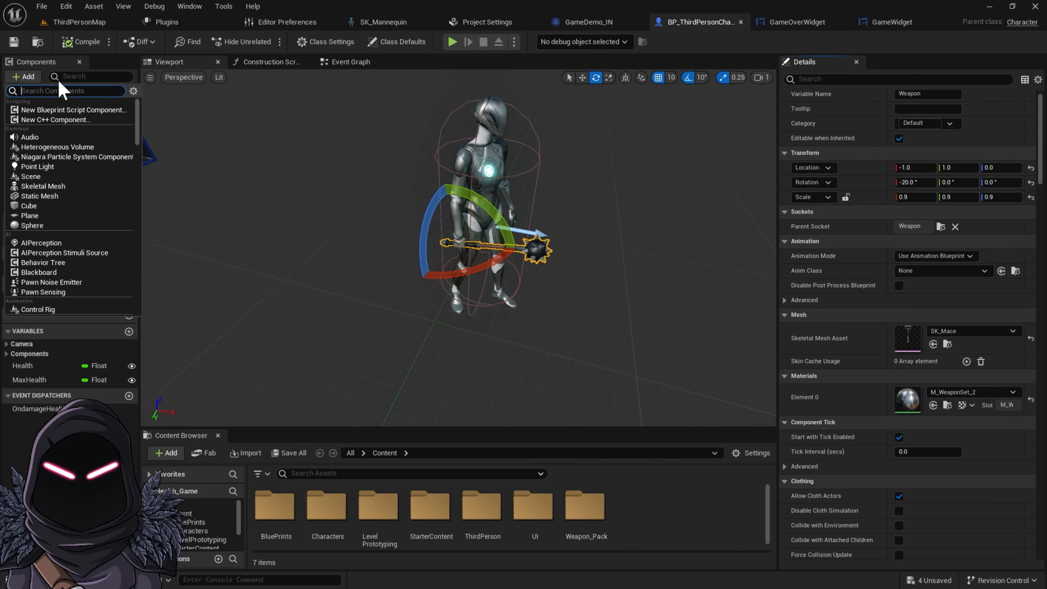
pyautogui.write('part')
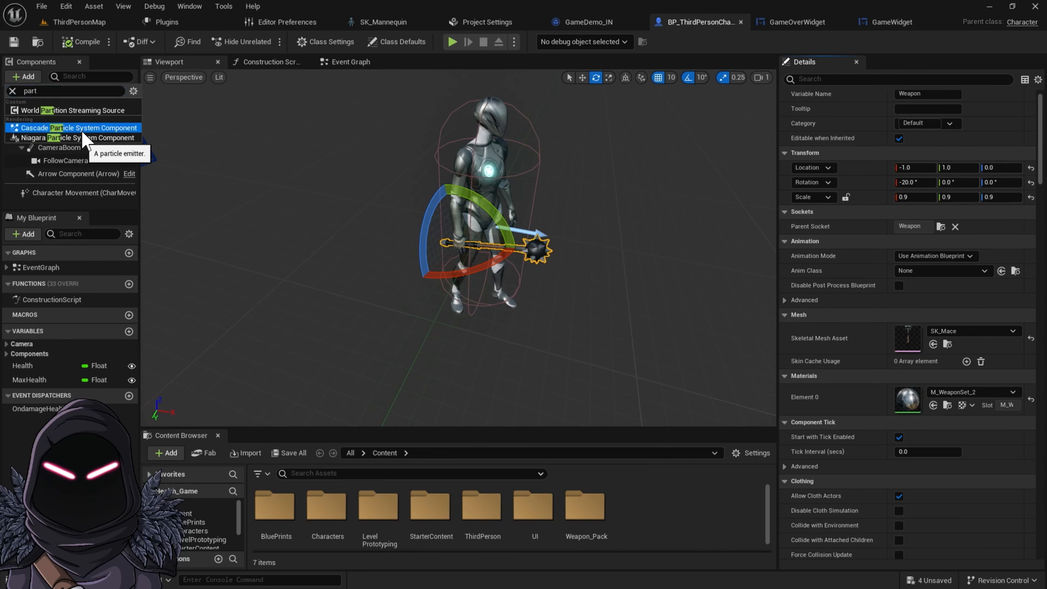
pyautogui.click(82, 131)
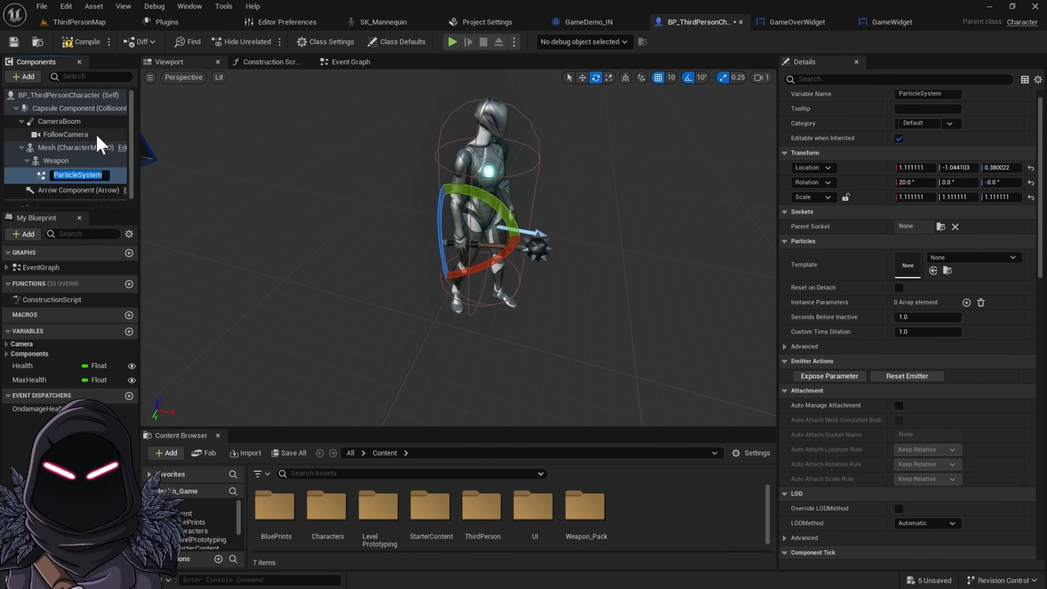
pyautogui.click(968, 258)
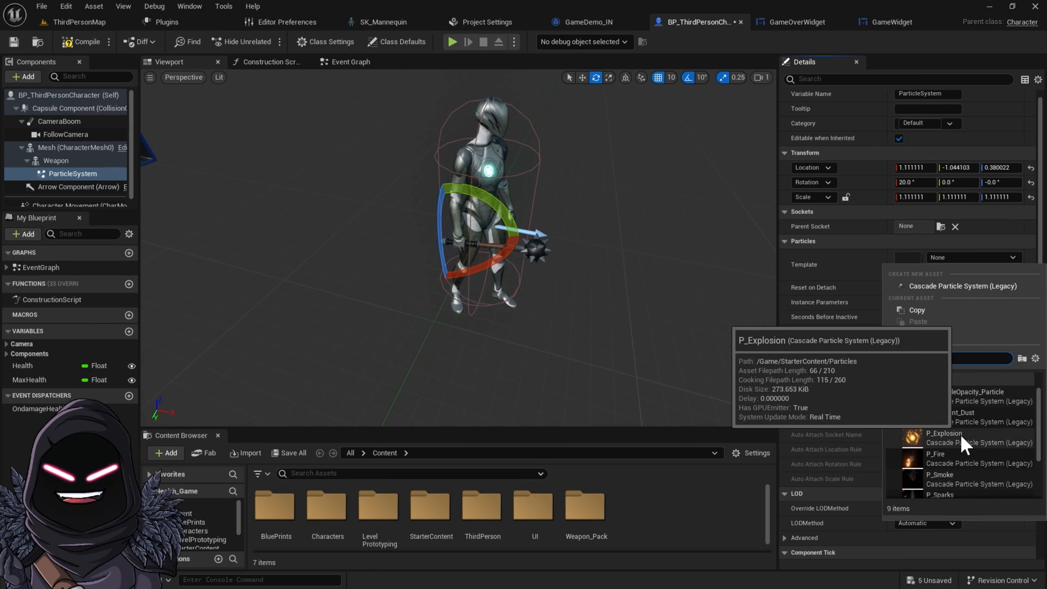
pyautogui.click(948, 459)
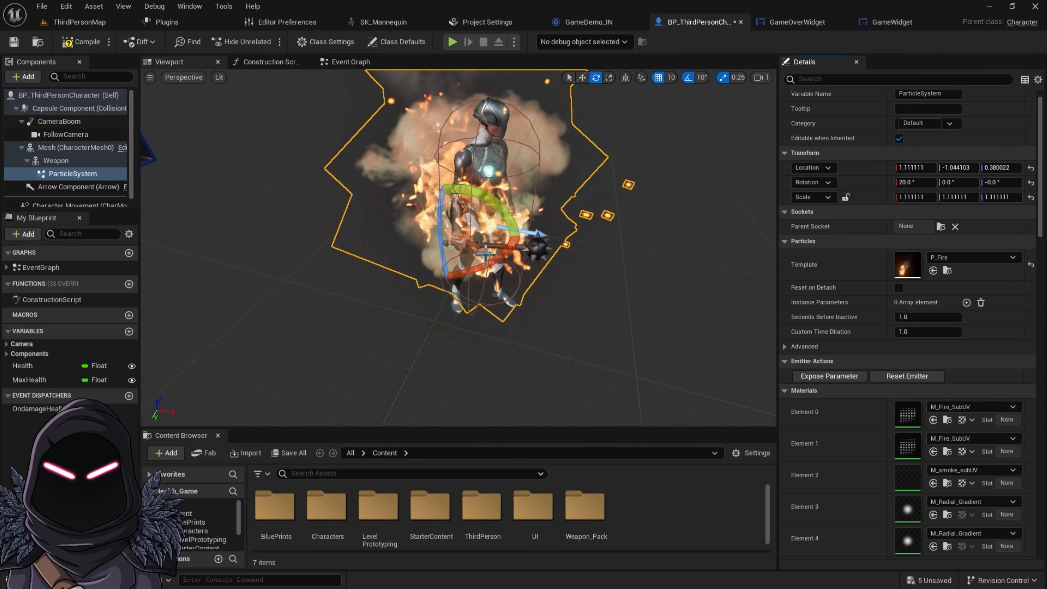
# Set the particle system's scale to 0.5 on all three axes
pyautogui.moveTo(916, 197); pyautogui.dragTo(910, 197)
pyautogui.click(914, 200)
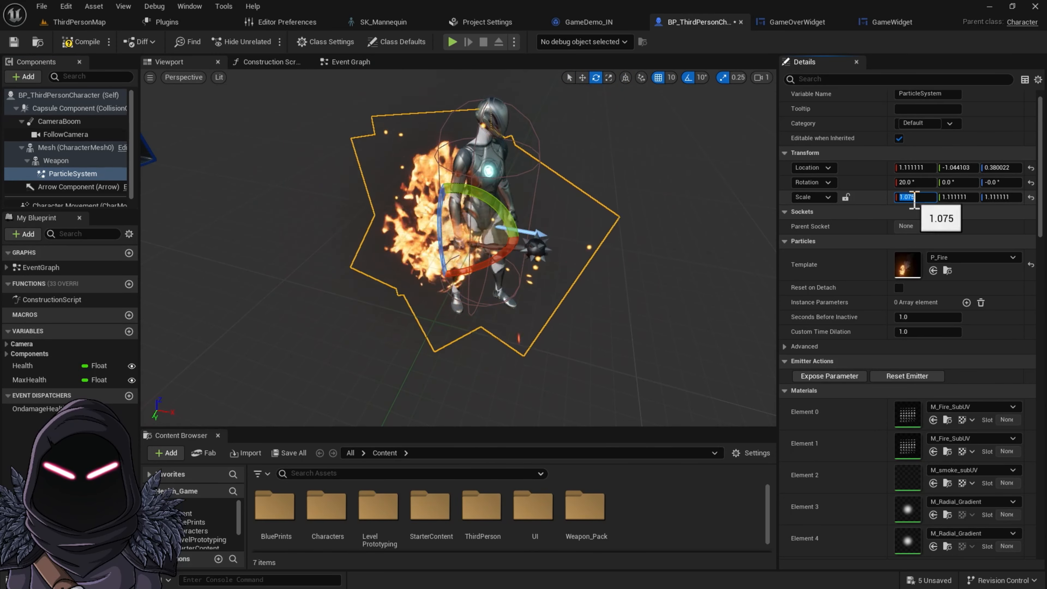
pyautogui.write('.5')
pyautogui.press('Tab')
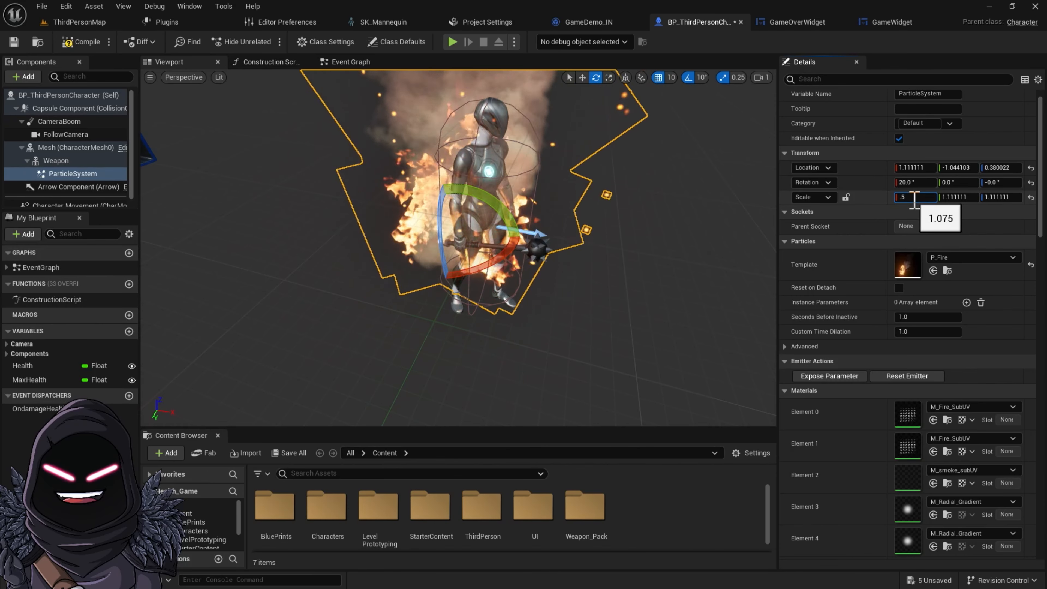
pyautogui.press('Tab')
pyautogui.write('.5')
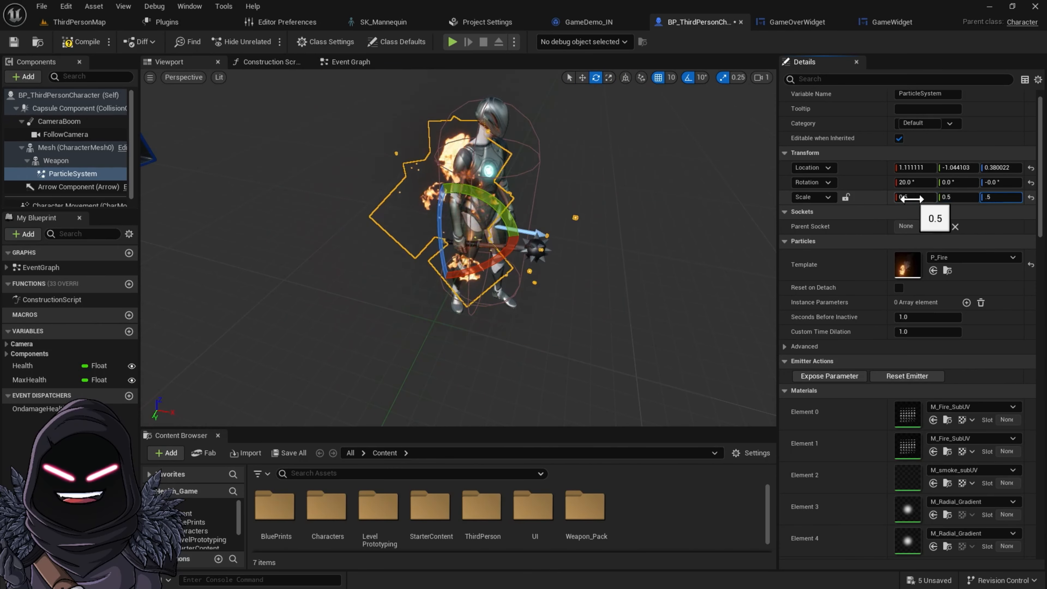
pyautogui.press('Return')
# Set the particle system's scale to 0.01 on all three axes
pyautogui.click(913, 198)
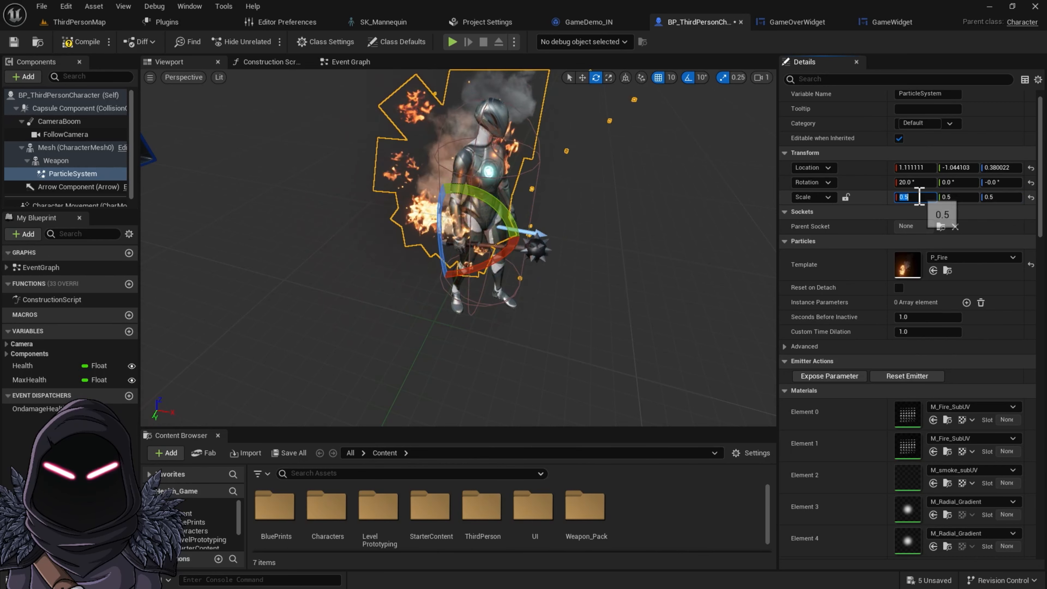
pyautogui.write('.01')
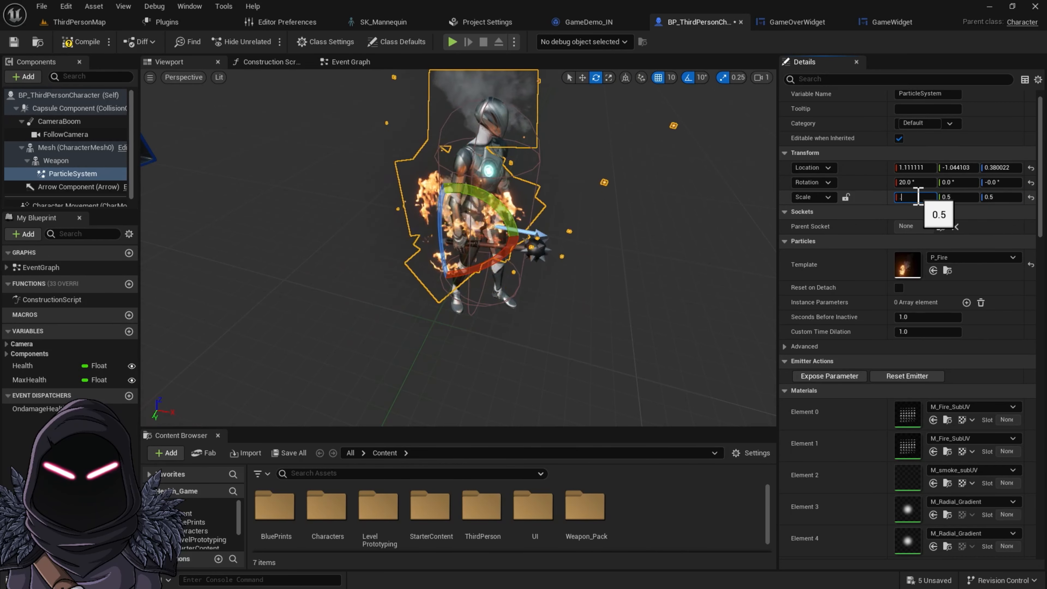
pyautogui.press('Tab')
pyautogui.write('.01')
pyautogui.press('Tab')
pyautogui.write('.01')
pyautogui.press('Return')
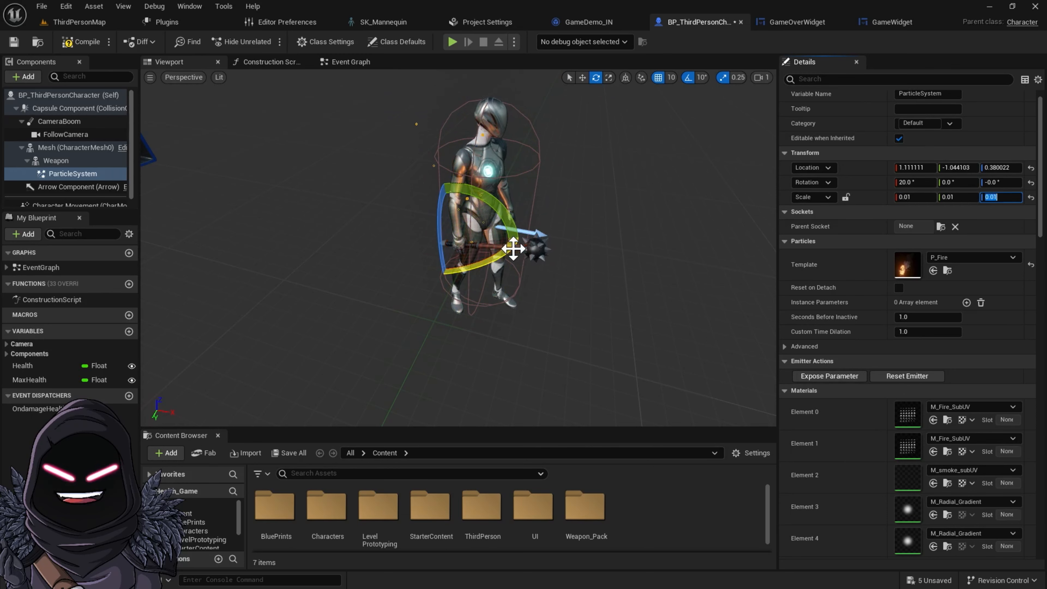
# Move the particle system with the move gizmo so the fire sits on the mace head
pyautogui.click(95, 160)
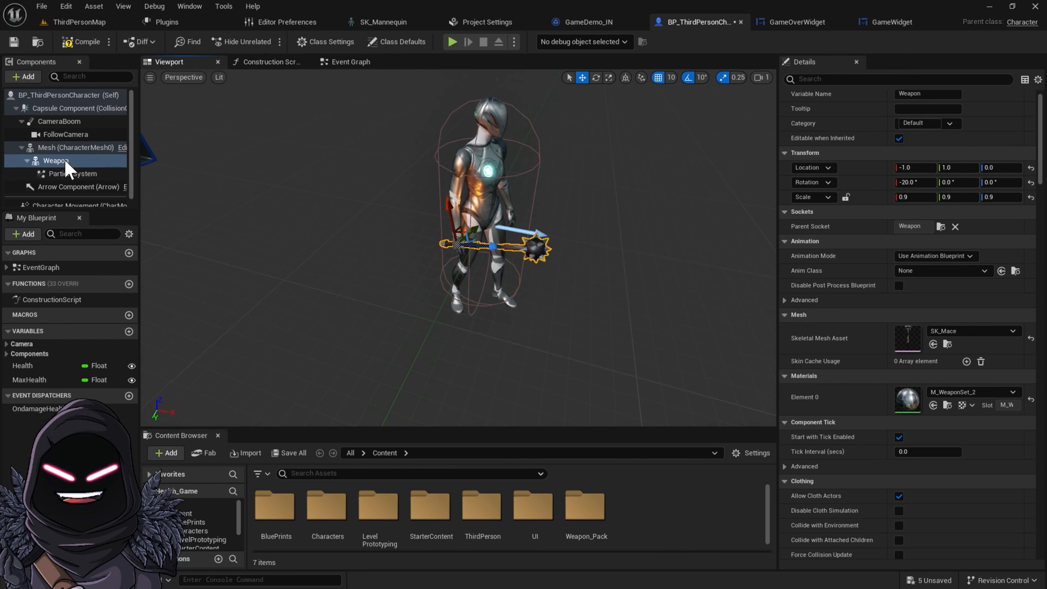
pyautogui.click(80, 173)
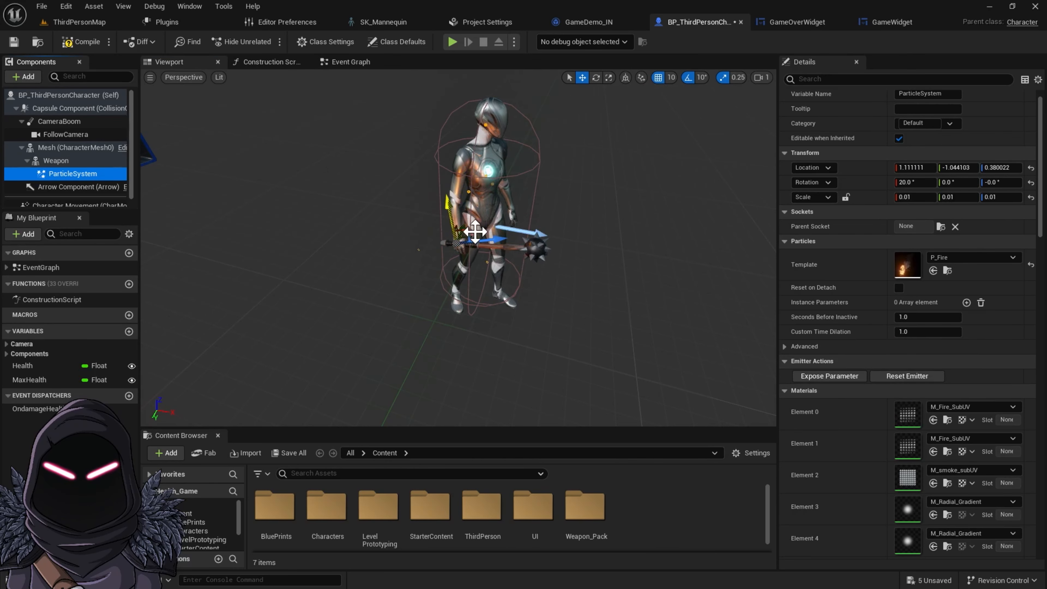
pyautogui.moveTo(509, 240); pyautogui.dragTo(576, 233)
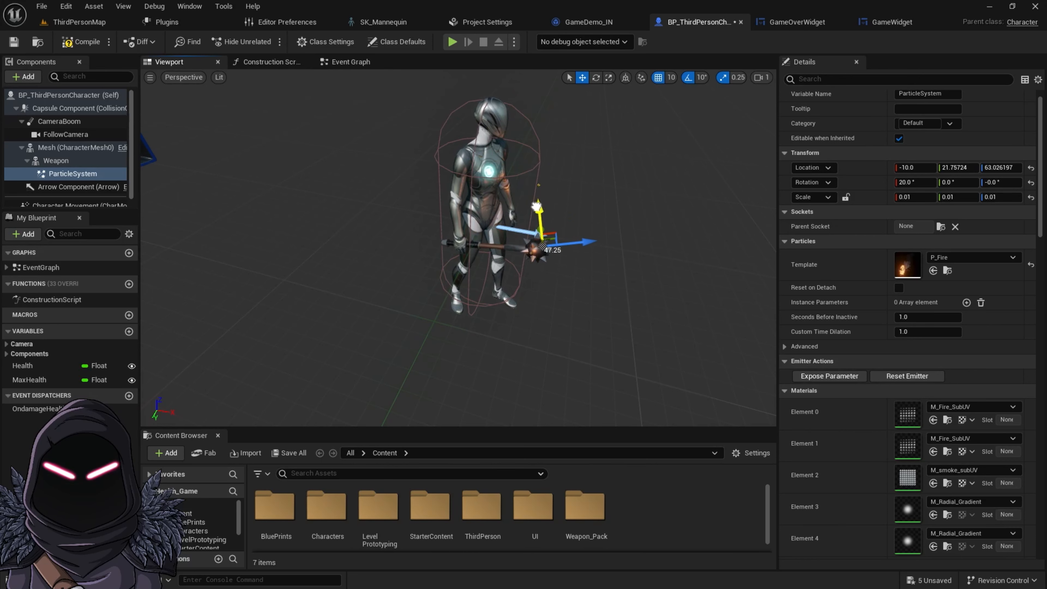
pyautogui.moveTo(594, 237); pyautogui.dragTo(516, 249)
pyautogui.moveTo(441, 280); pyautogui.dragTo(393, 298)
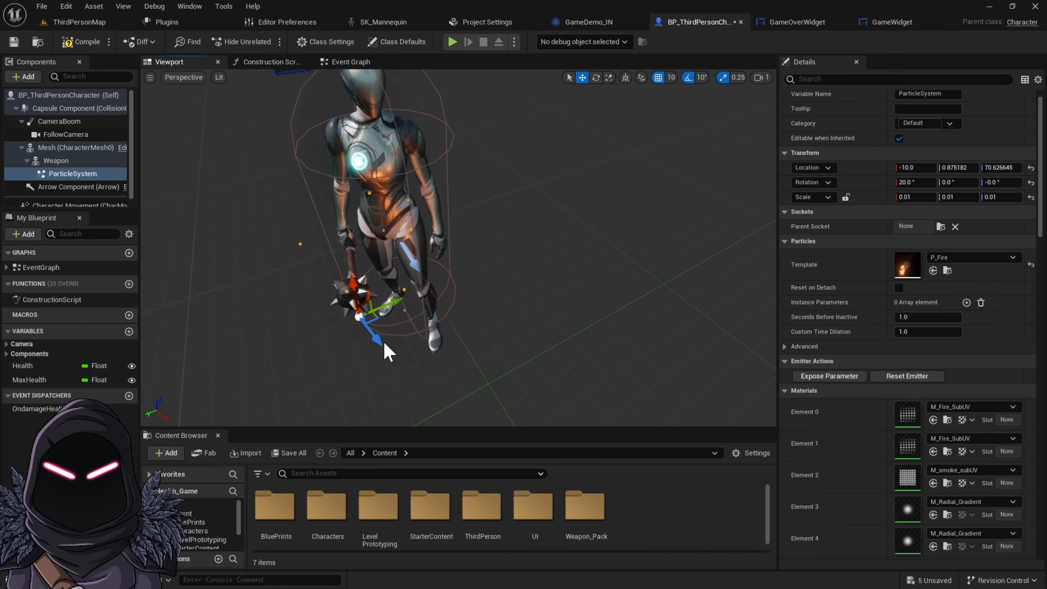
pyautogui.scroll(3, 386, 349)
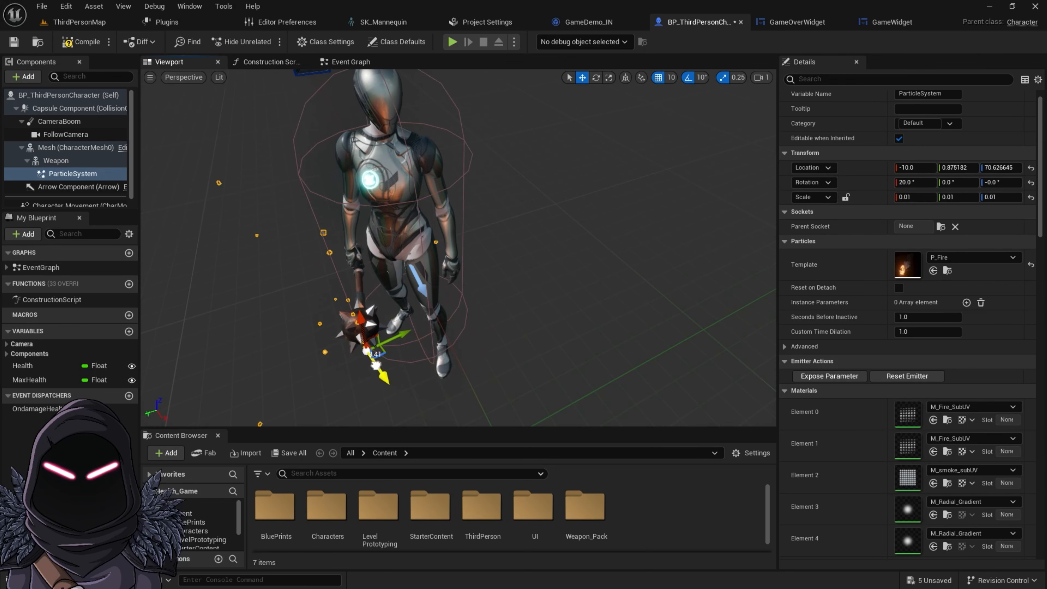
pyautogui.moveTo(357, 321); pyautogui.dragTo(362, 305)
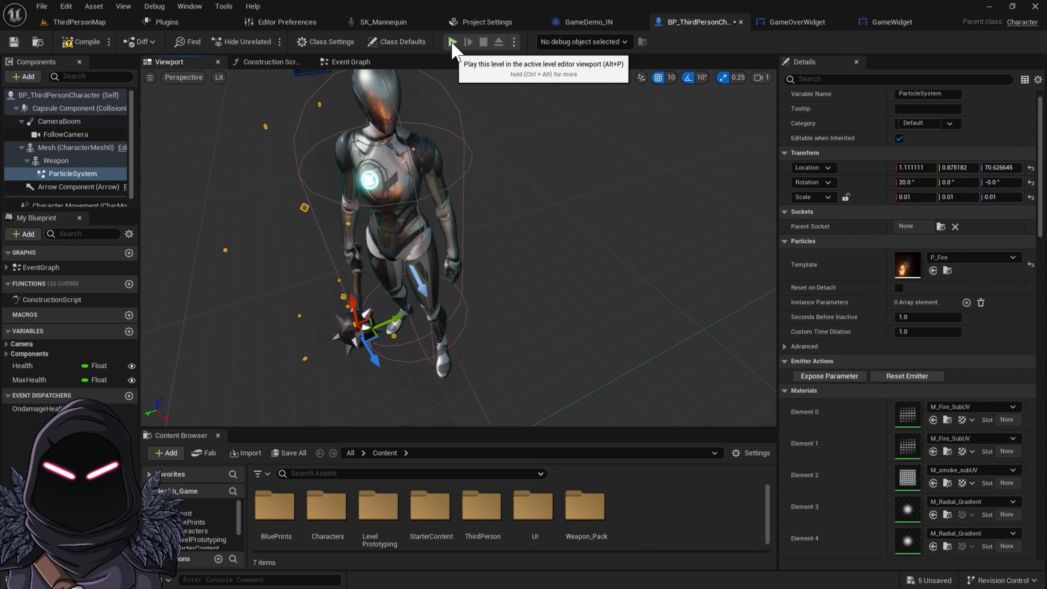
# Compile the character blueprint and play-test the level, walking around with the flaming mace
pyautogui.click(94, 41)
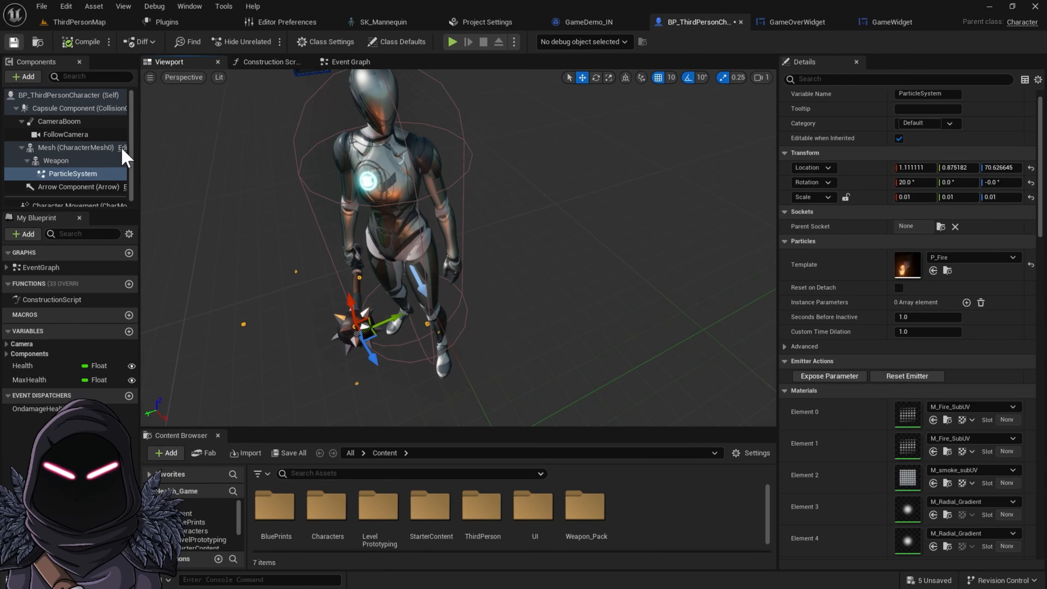
pyautogui.scroll(-3, 408, 308)
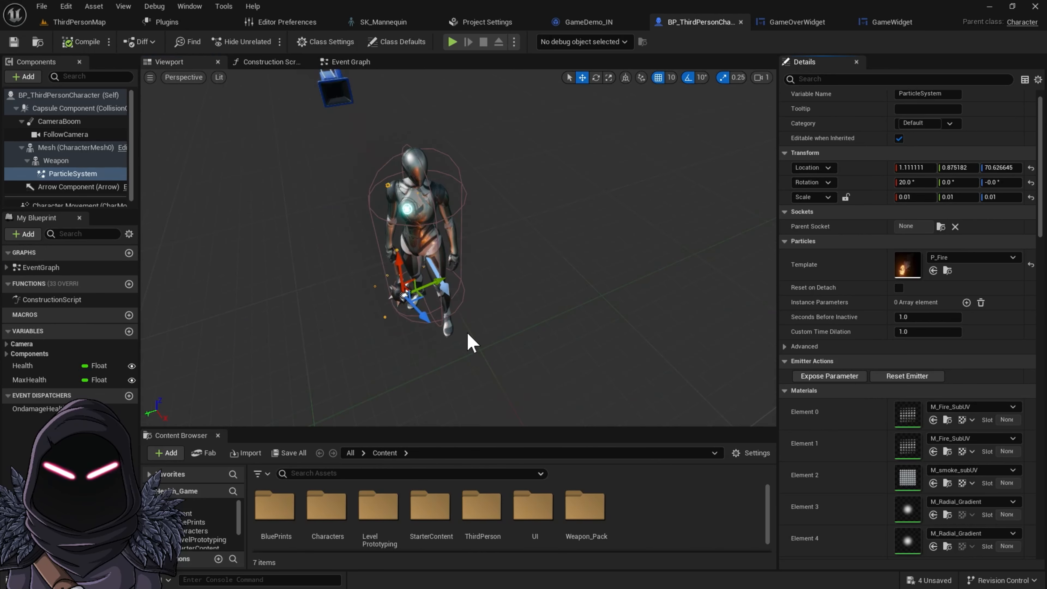
pyautogui.click(452, 41)
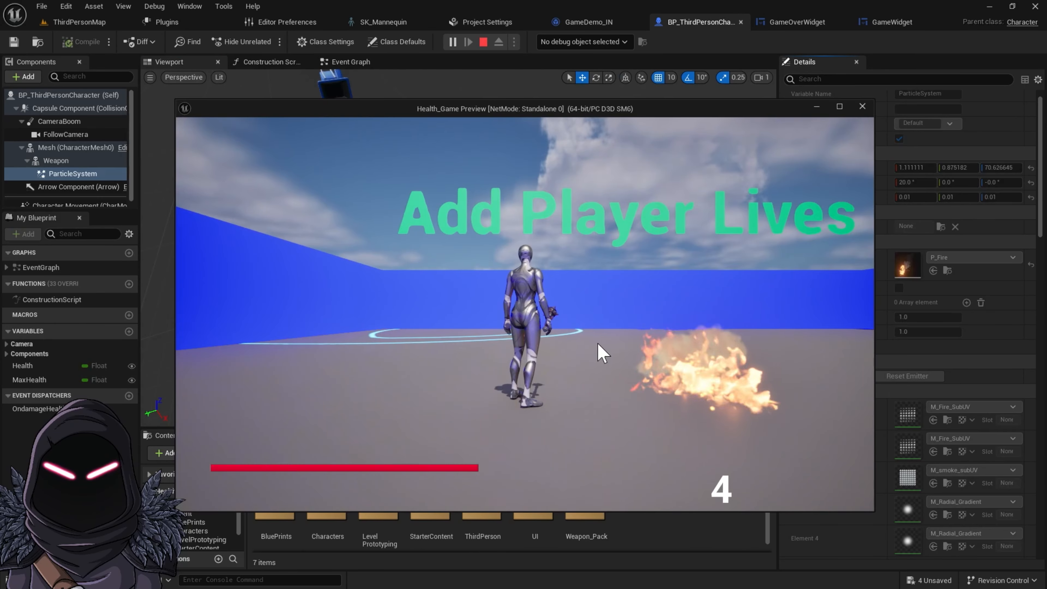
pyautogui.press('a')
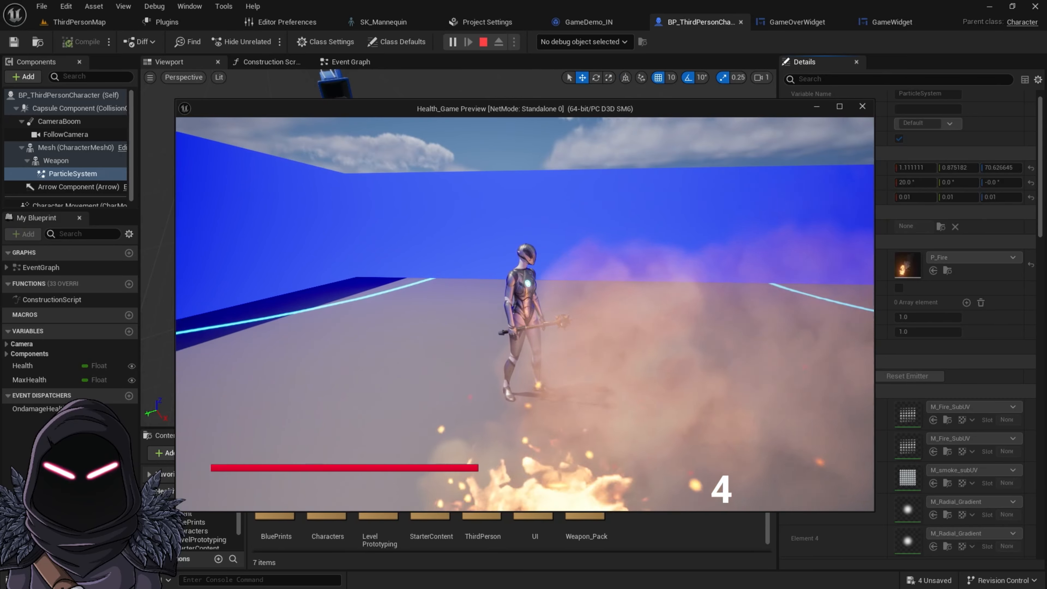
pyautogui.press('w')
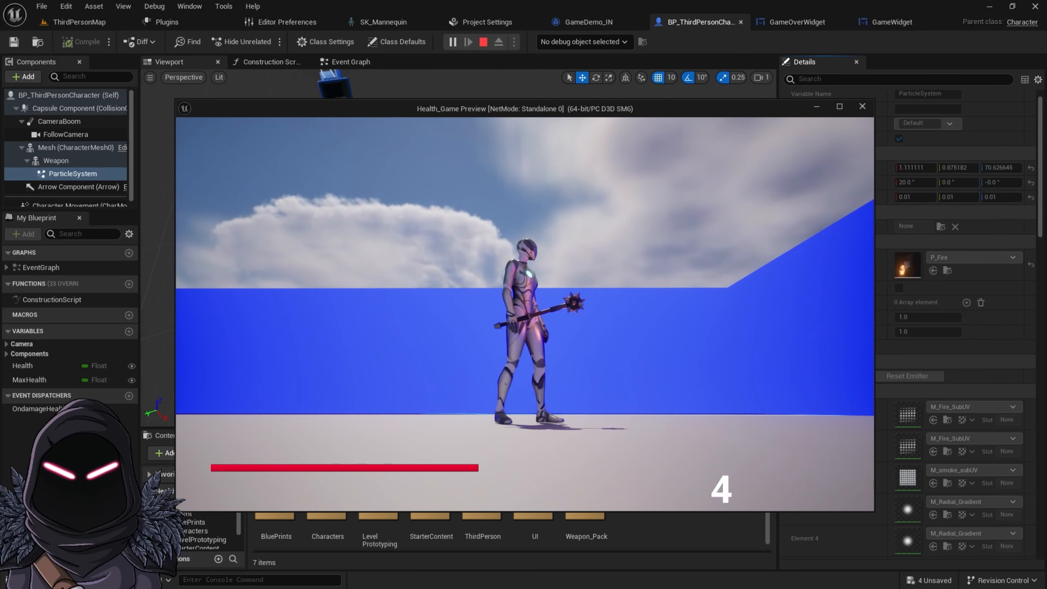
pyautogui.press('w')
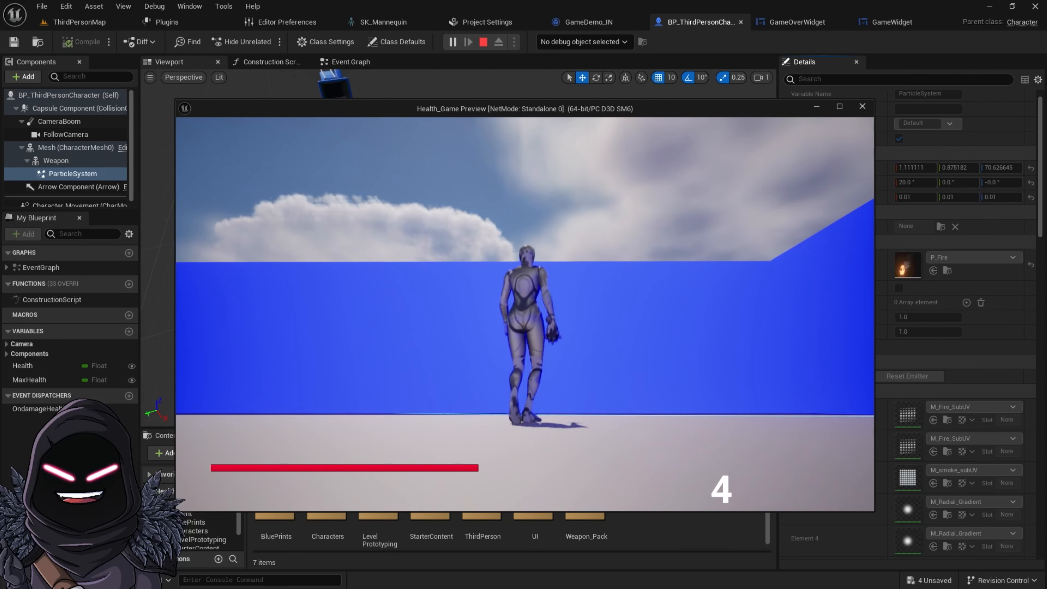
pyautogui.press('s')
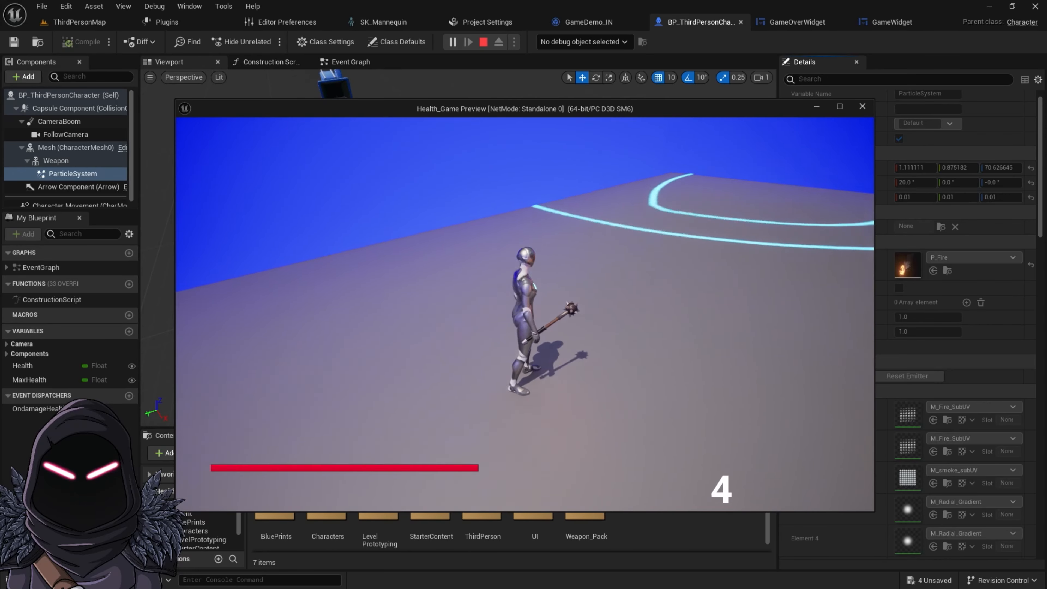
pyautogui.press('Escape')
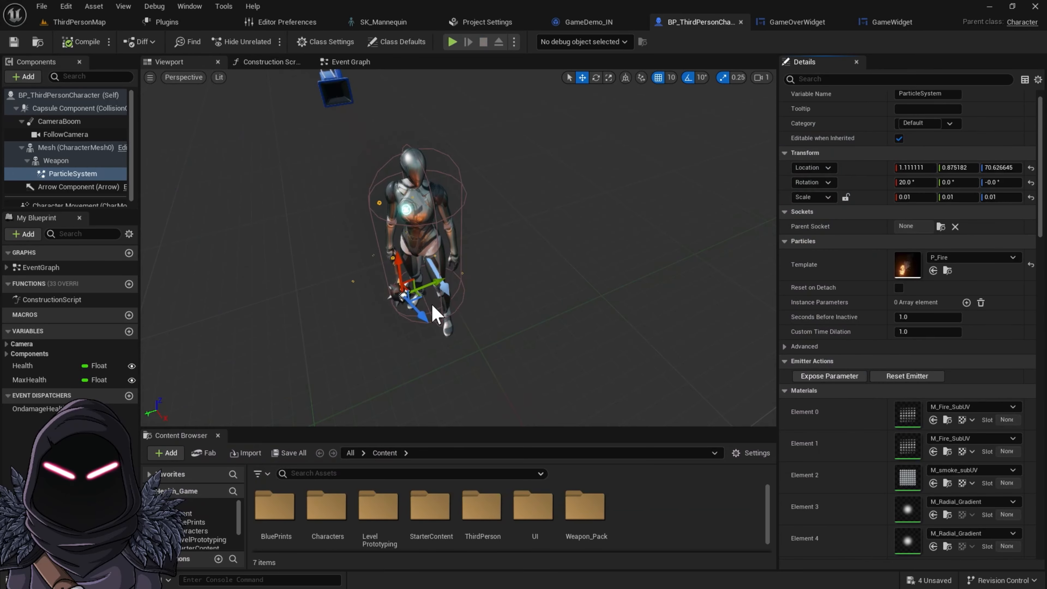
# Inspect the fire effect on the mace head up close in the viewport
pyautogui.press('f')
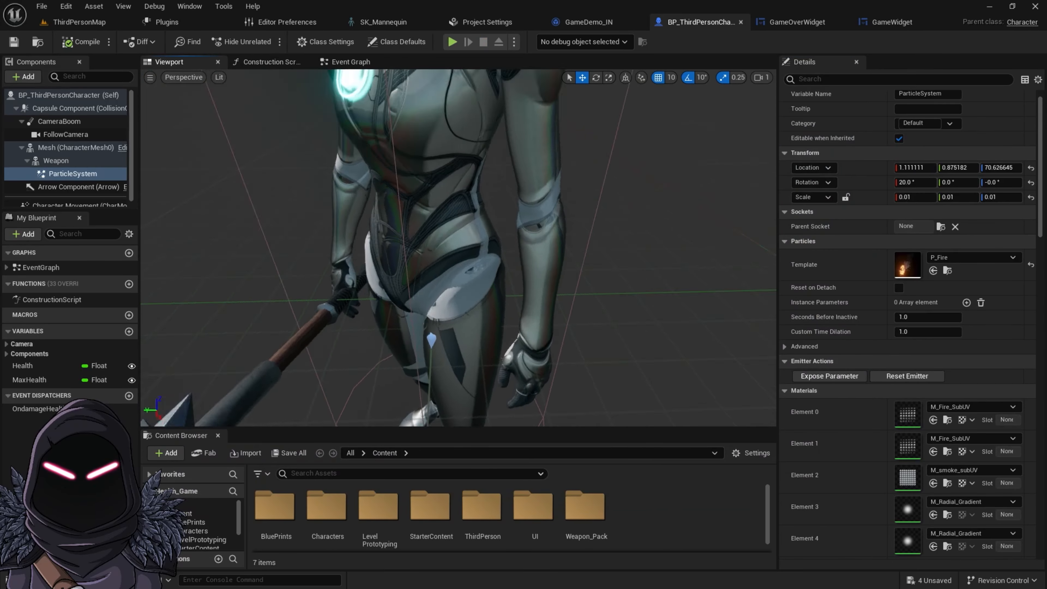
pyautogui.moveTo(457, 247); pyautogui.dragTo(537, 274, button='right')
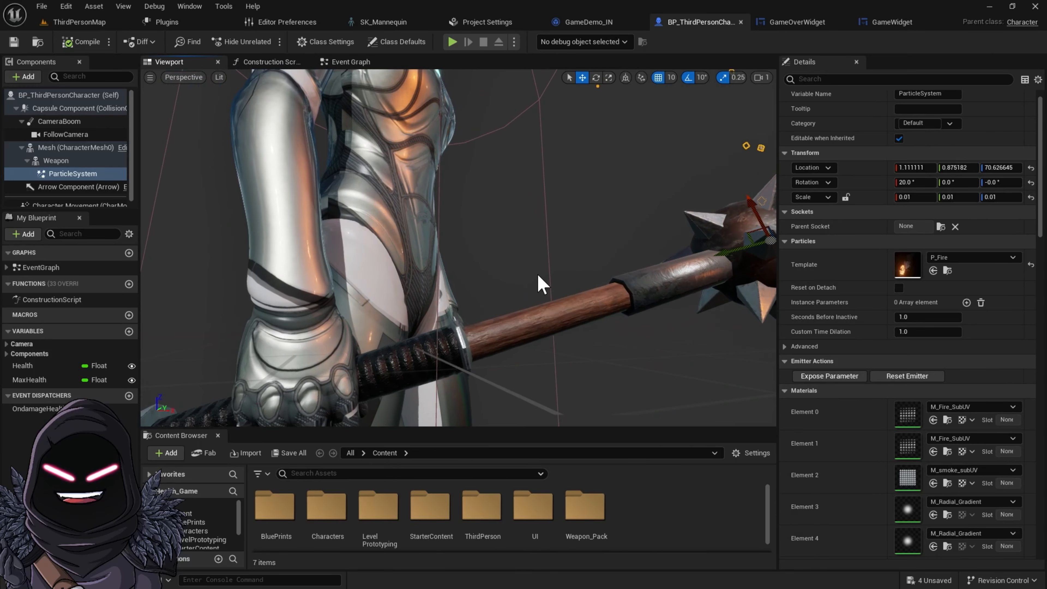
pyautogui.scroll(-6, 536, 275)
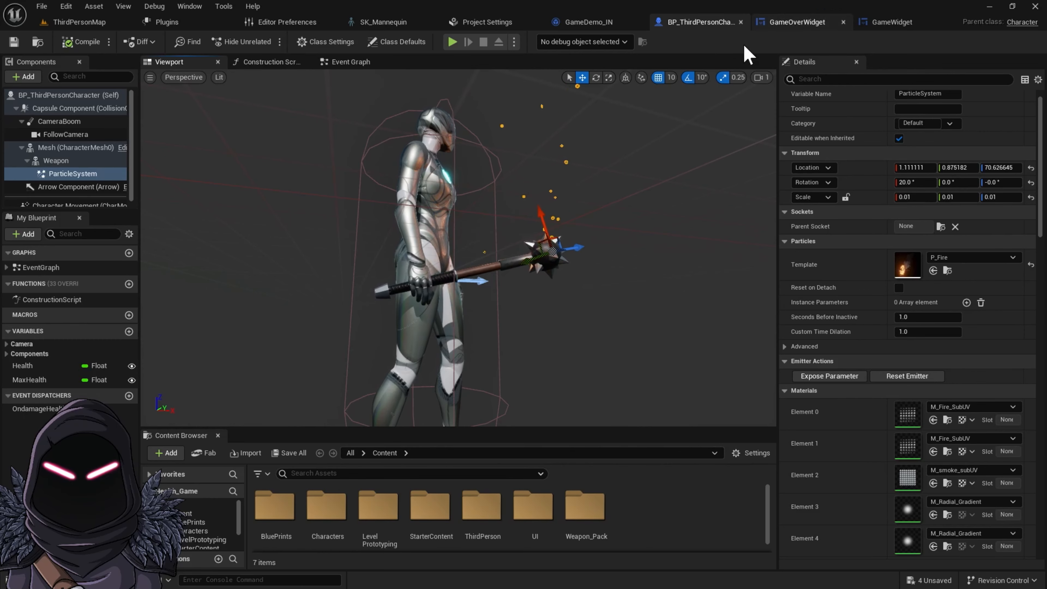
# Duplicate GameOverWidget in the UI content folder and rename the copy MainMenuWidget1
pyautogui.click(70, 22)
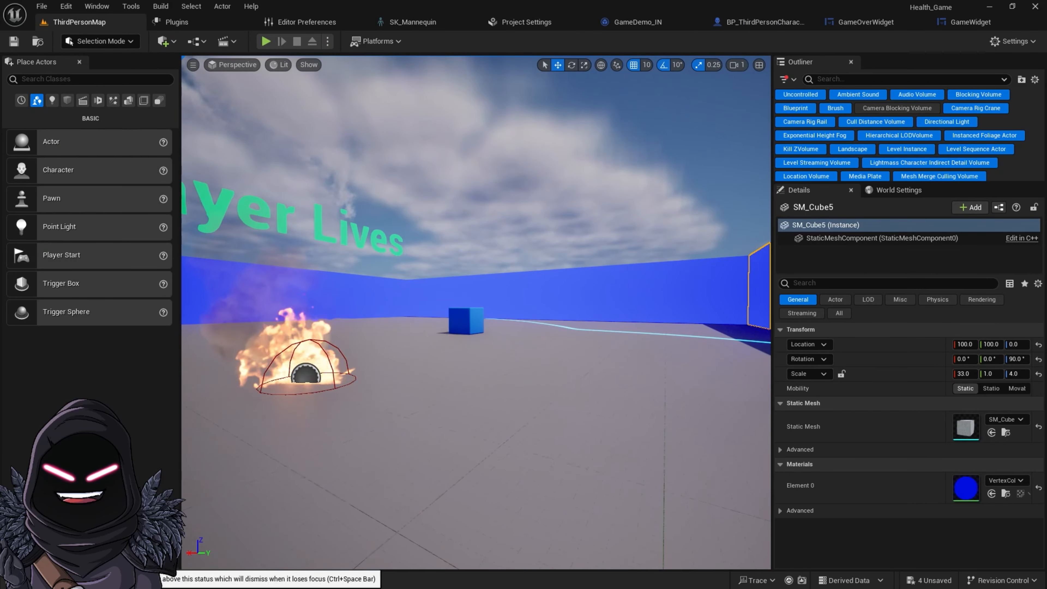
pyautogui.click(40, 580)
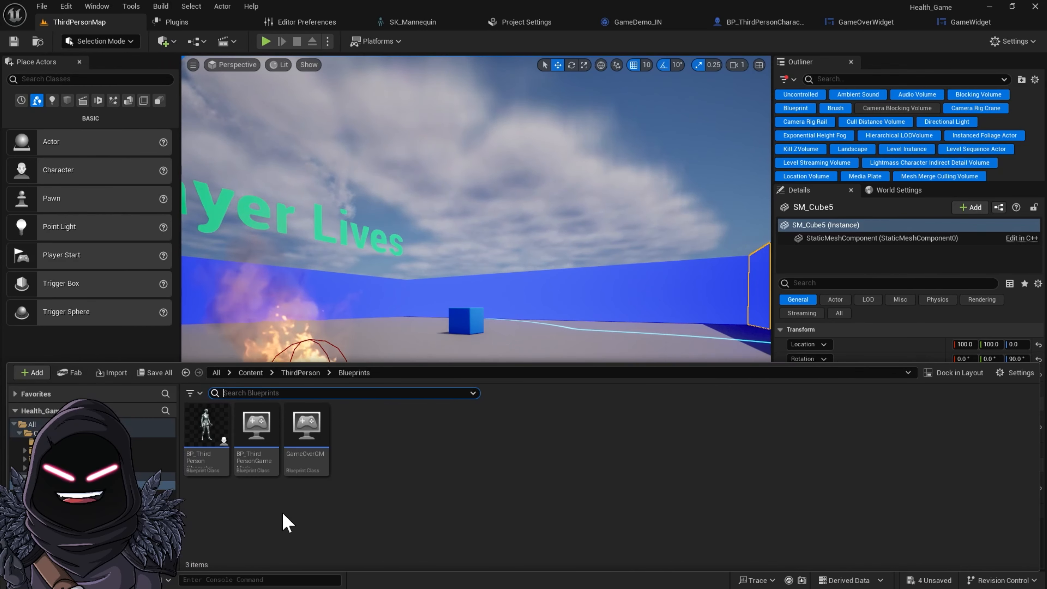
pyautogui.click(250, 373)
pyautogui.click(453, 425)
pyautogui.doubleClick(462, 449)
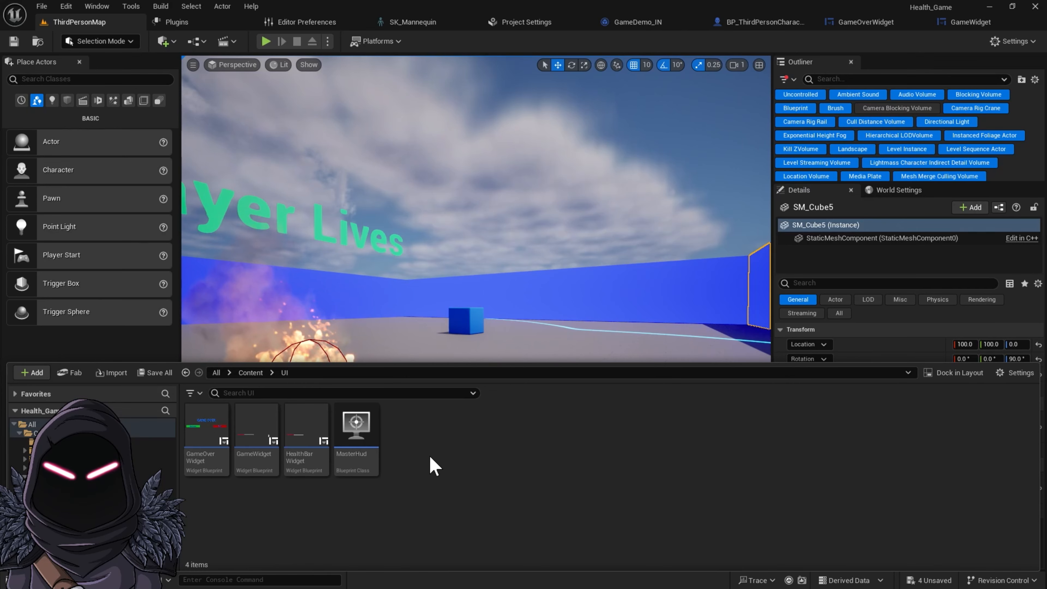
pyautogui.click(200, 433)
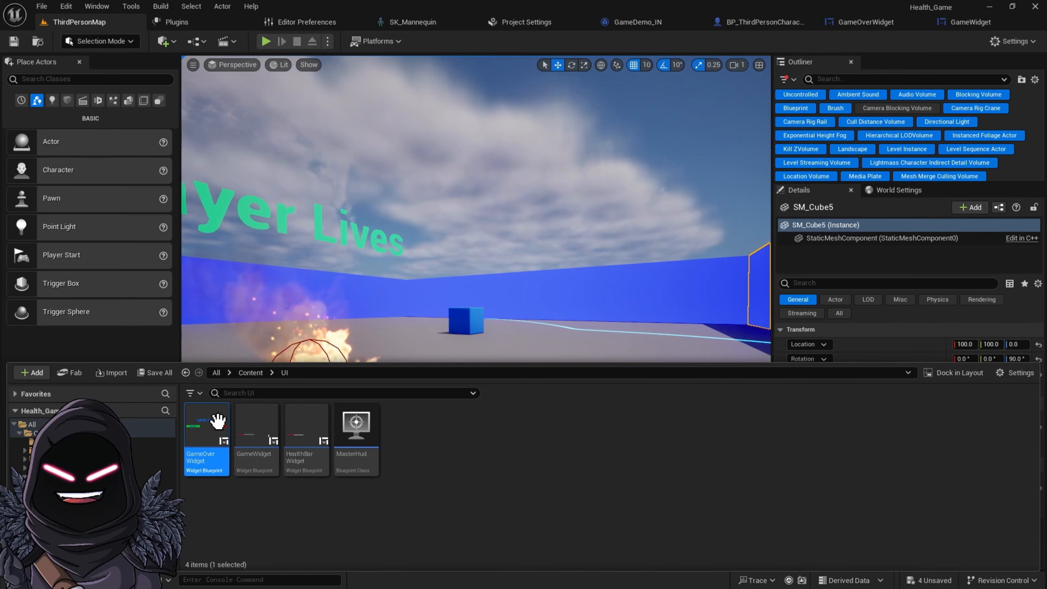
pyautogui.moveTo(202, 435)
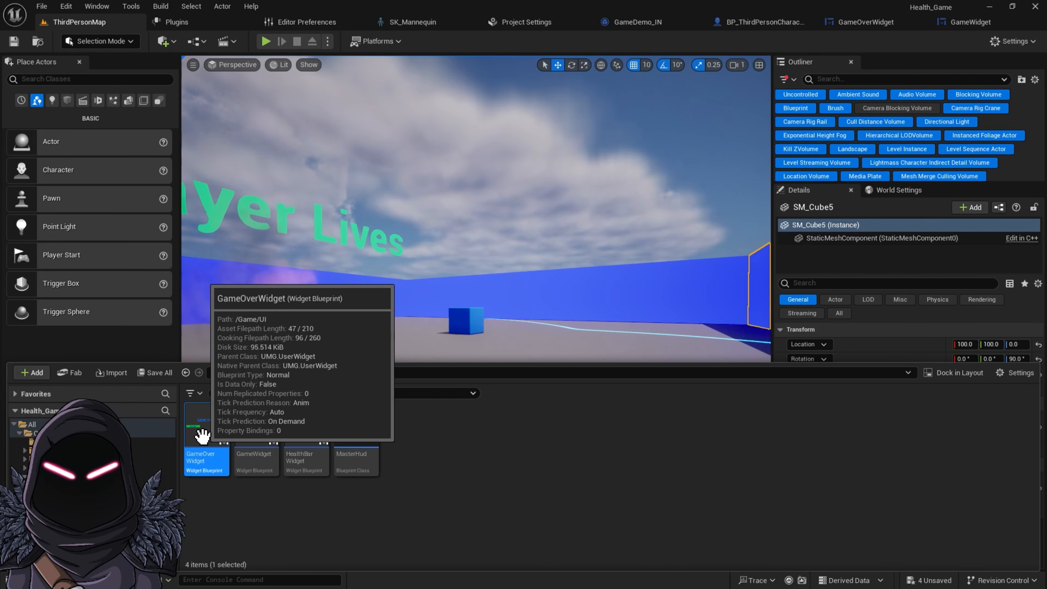
pyautogui.hotkey('ctrl', 'd')
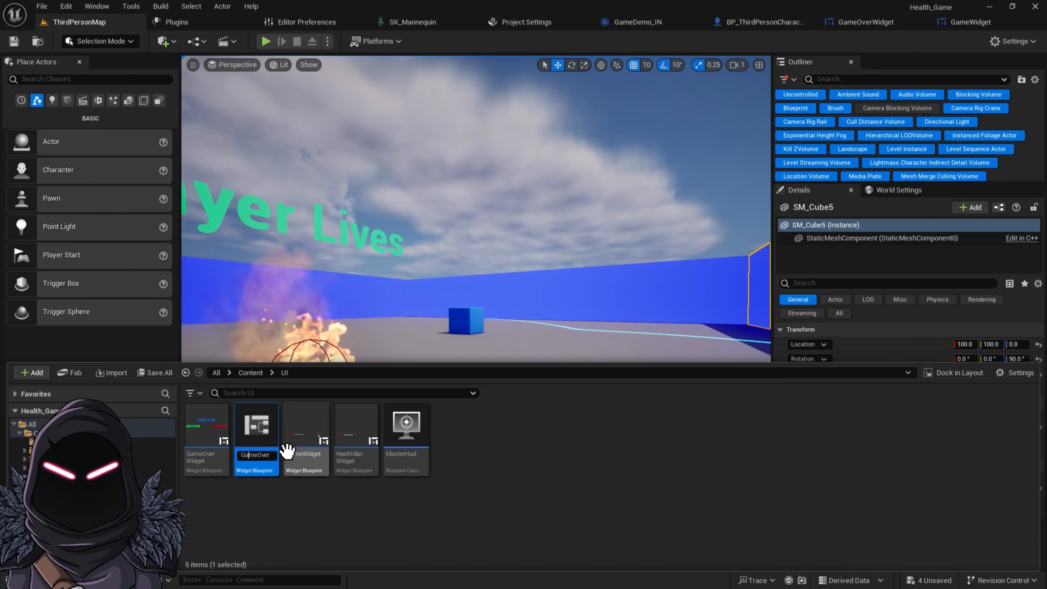
pyautogui.press('BackSpace')
pyautogui.press('BackSpace')
pyautogui.press('BackSpace')
pyautogui.press('BackSpace')
pyautogui.press('BackSpace')
pyautogui.press('BackSpace')
pyautogui.press('BackSpace')
pyautogui.press('BackSpace')
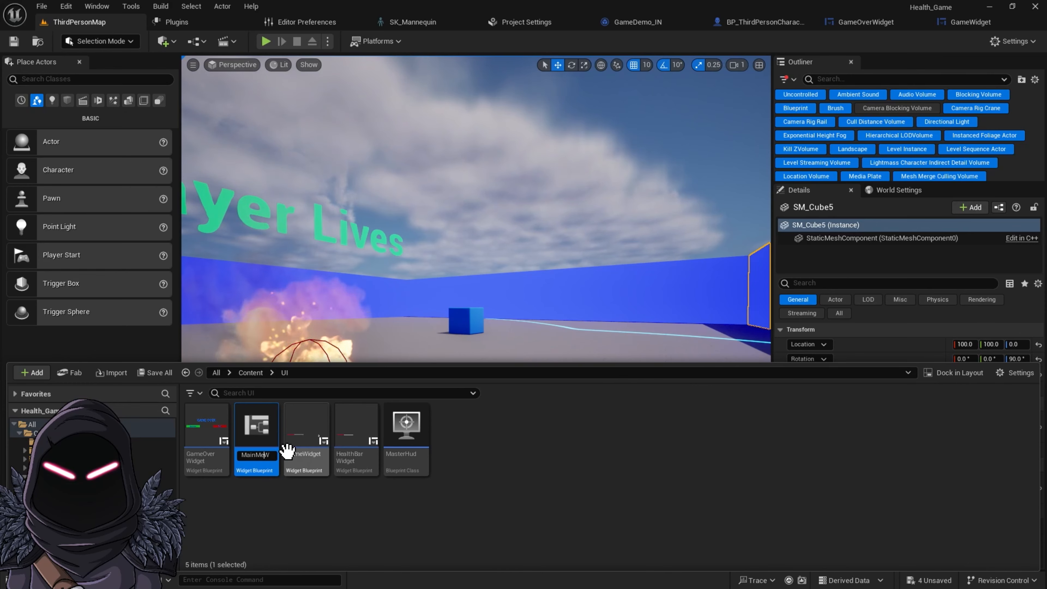
pyautogui.press('Return')
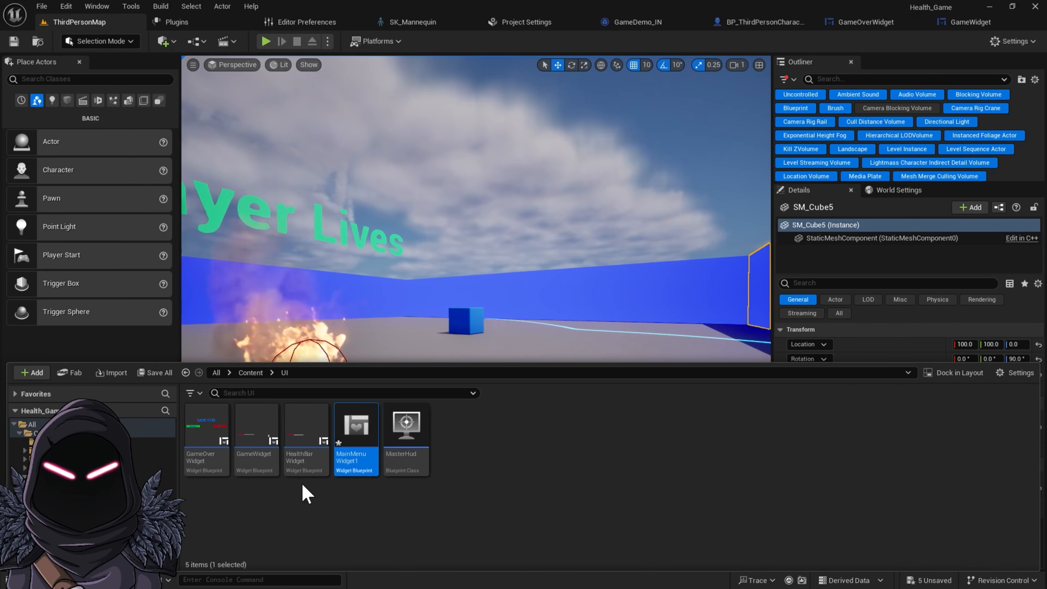
# Open MainMenuWidget1 and select its Respawn and END button texts
pyautogui.doubleClick(369, 437)
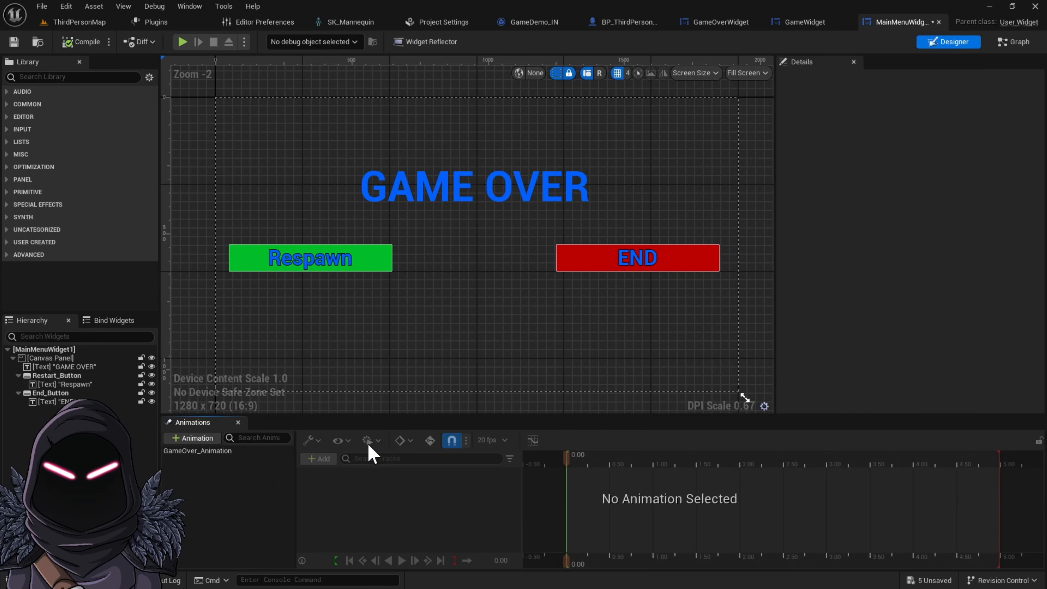
pyautogui.click(326, 260)
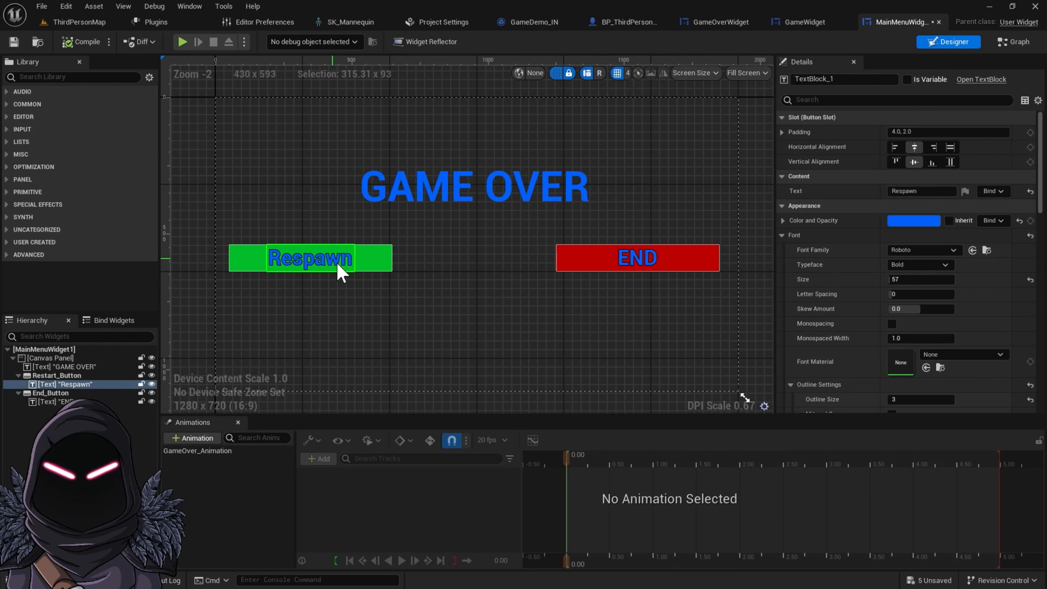
pyautogui.click(644, 264)
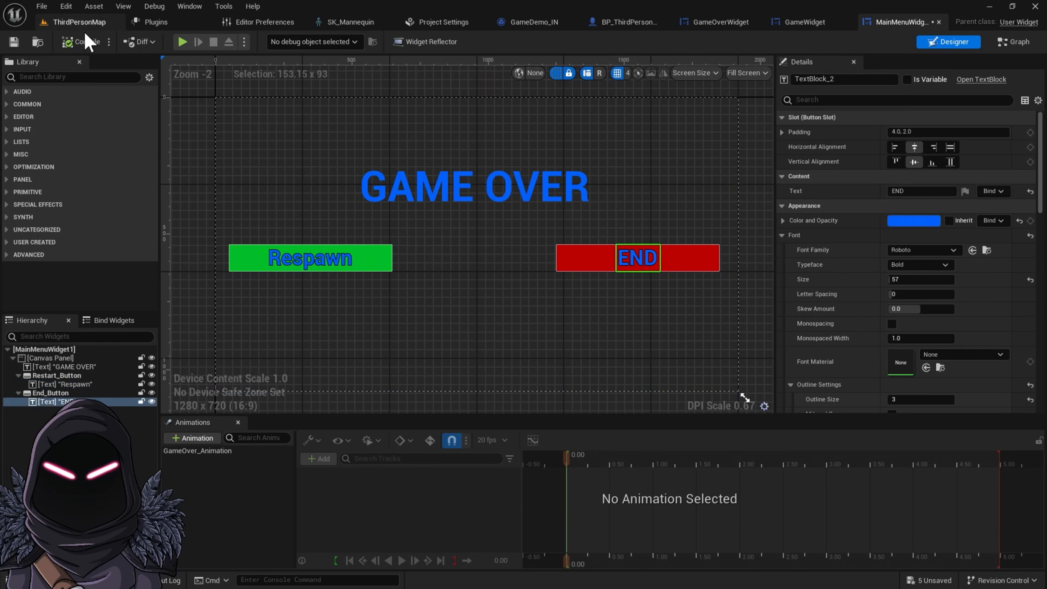
# Force delete the MainMenuWidget1 asset from the UI folder
pyautogui.click(79, 23)
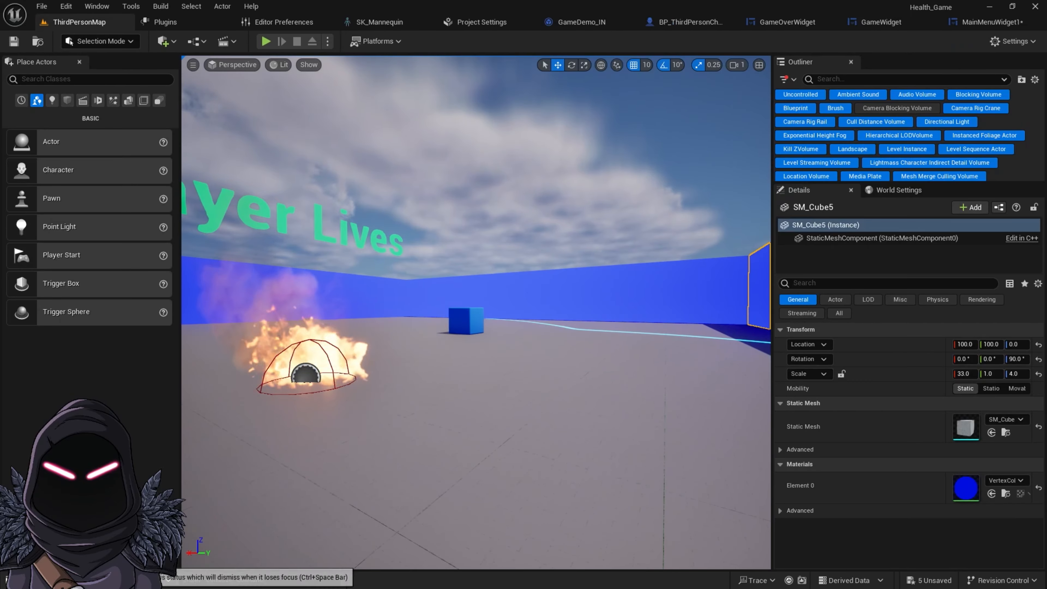
pyautogui.click(26, 580)
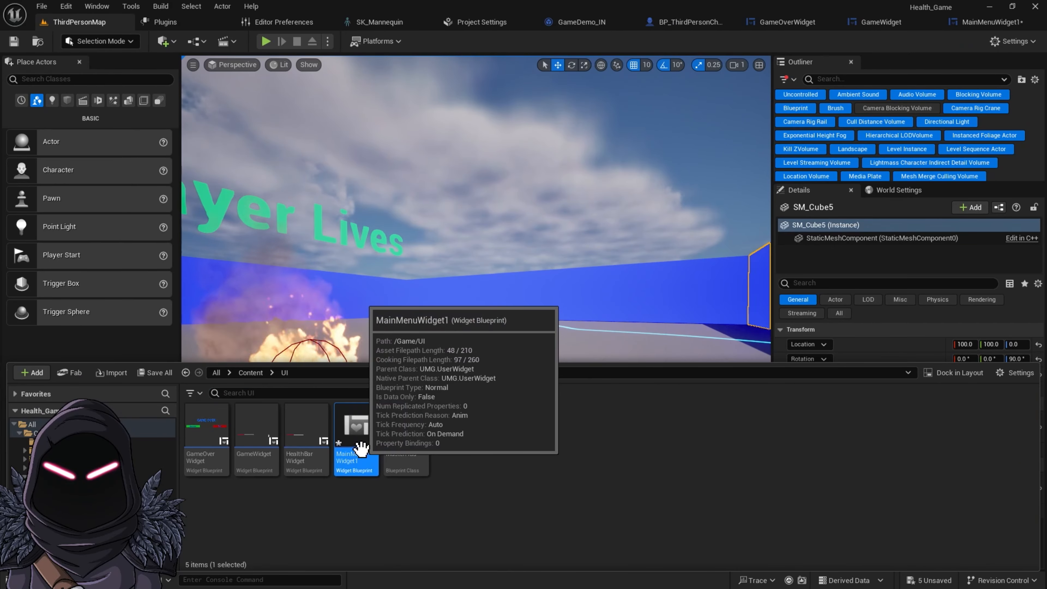
pyautogui.press('Delete')
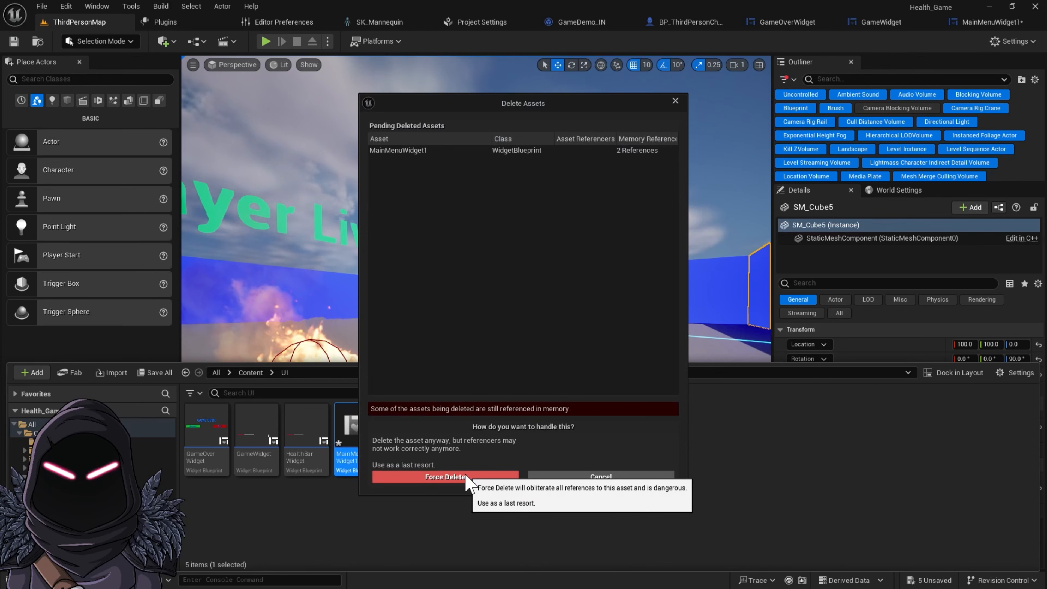
pyautogui.click(444, 477)
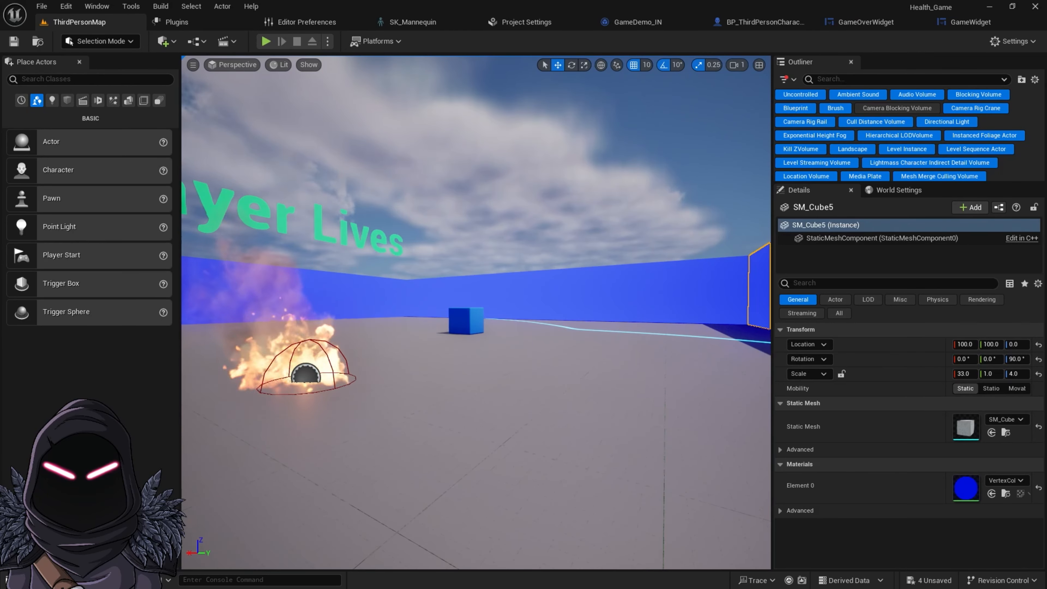
# Create a new Widget Blueprint based on User Widget in the UI folder and name it MainMenuWidget
pyautogui.hotkey('ctrl', 'space')
pyautogui.rightClick(398, 467)
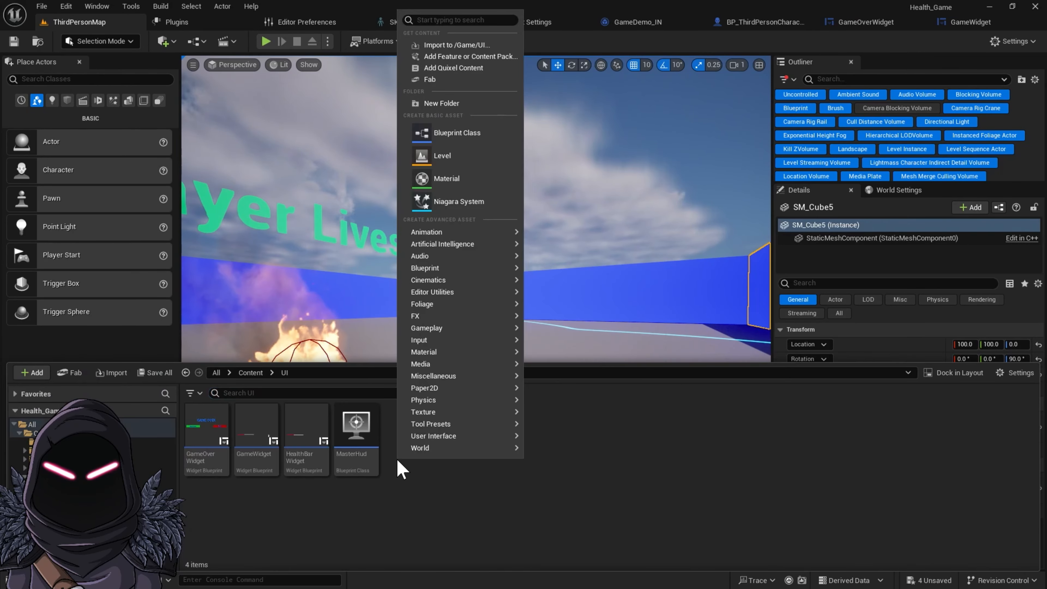
pyautogui.moveTo(448, 424)
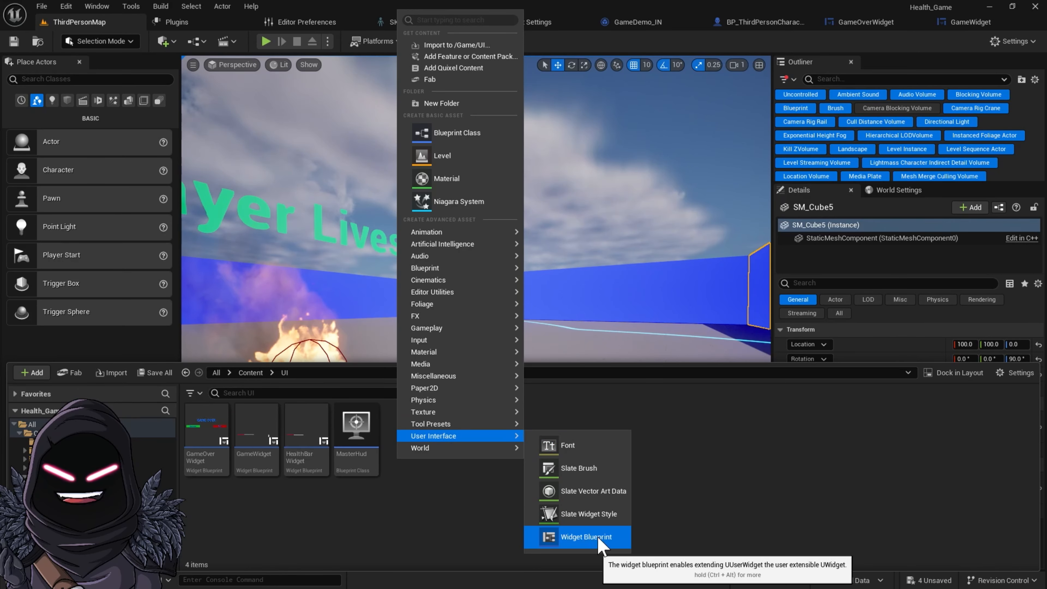
pyautogui.click(585, 538)
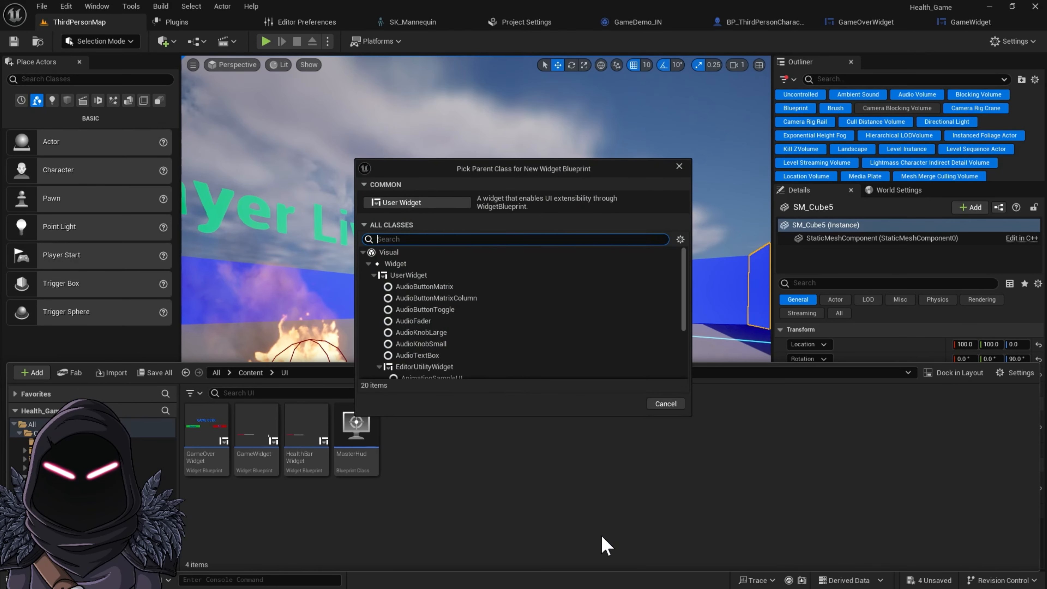
pyautogui.click(414, 204)
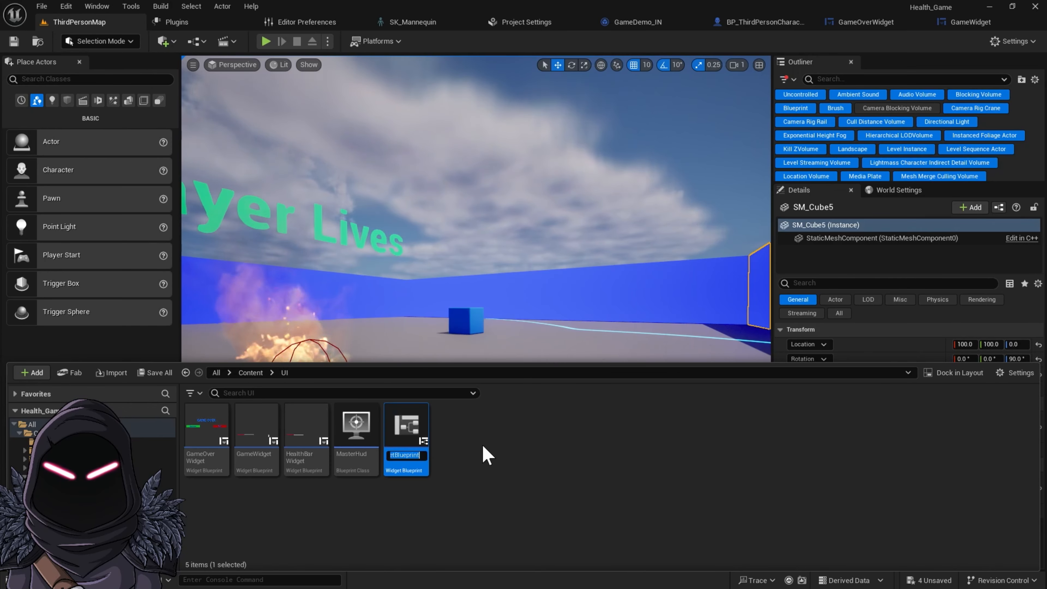
pyautogui.press('Right')
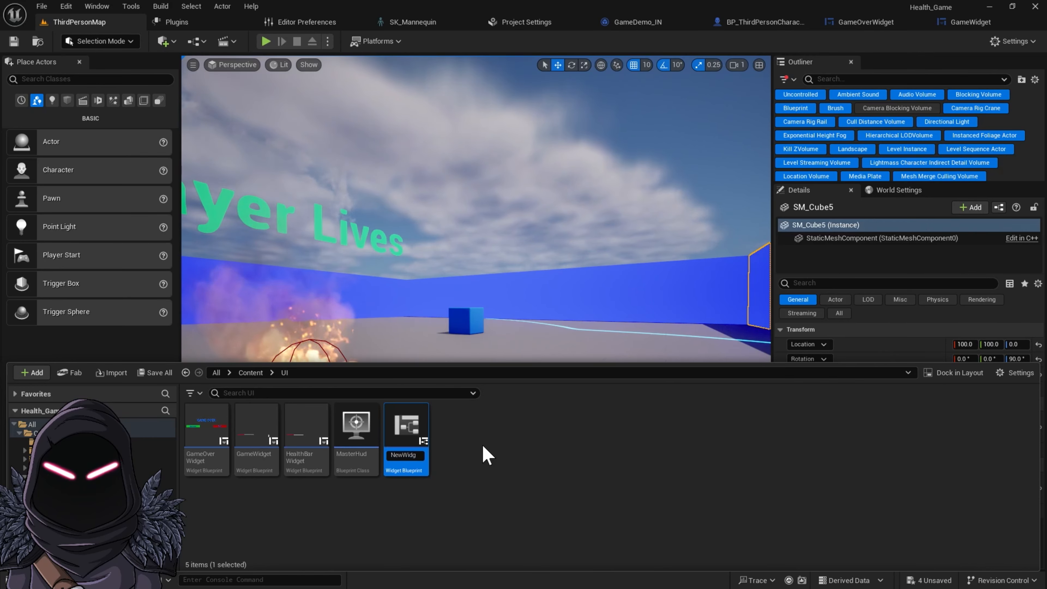
pyautogui.write('e')
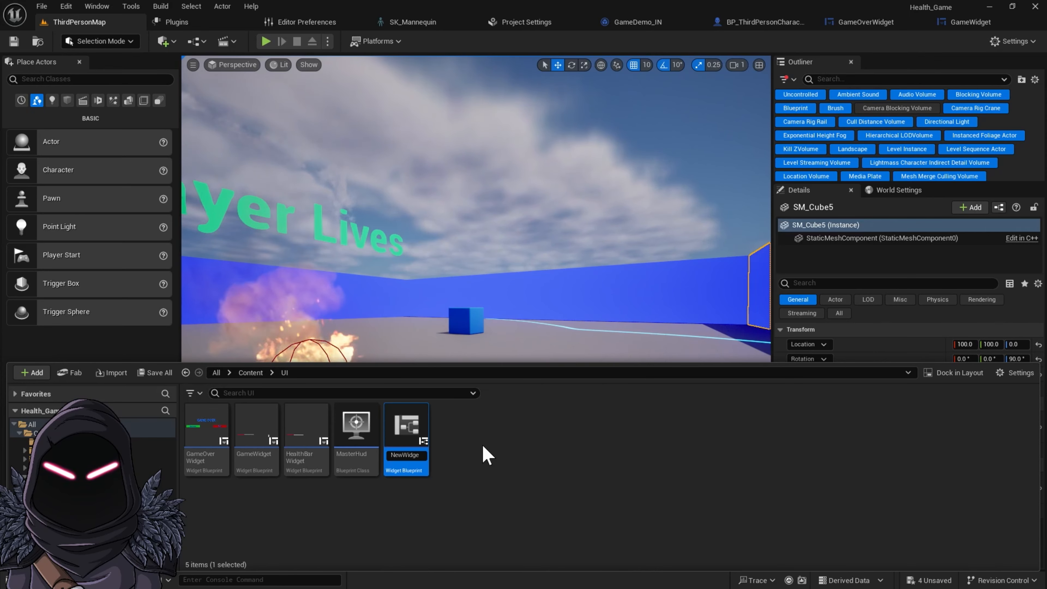
pyautogui.press('BackSpace')
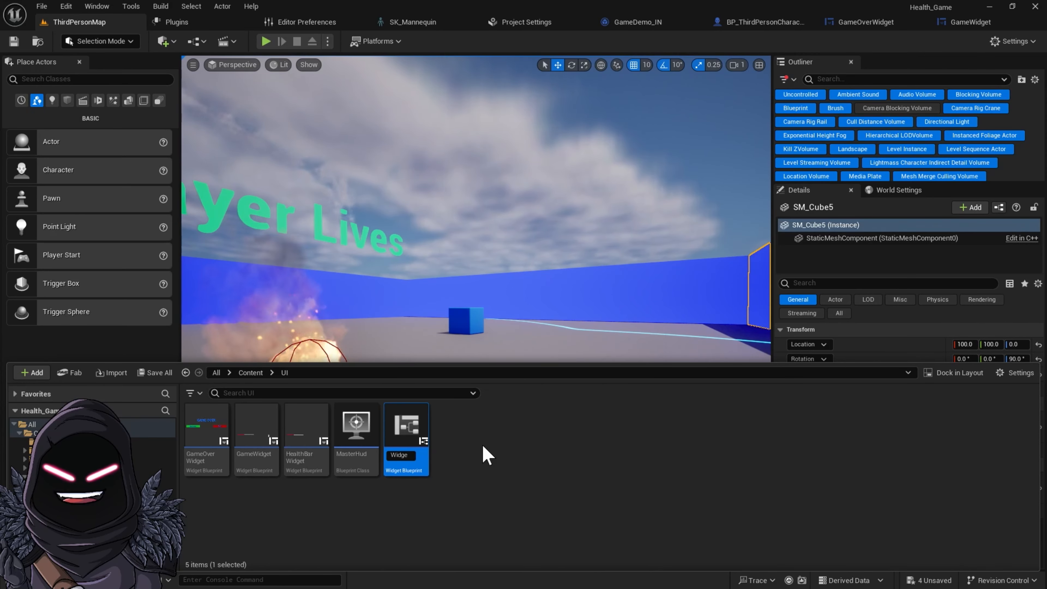
pyautogui.write('MainMenu')
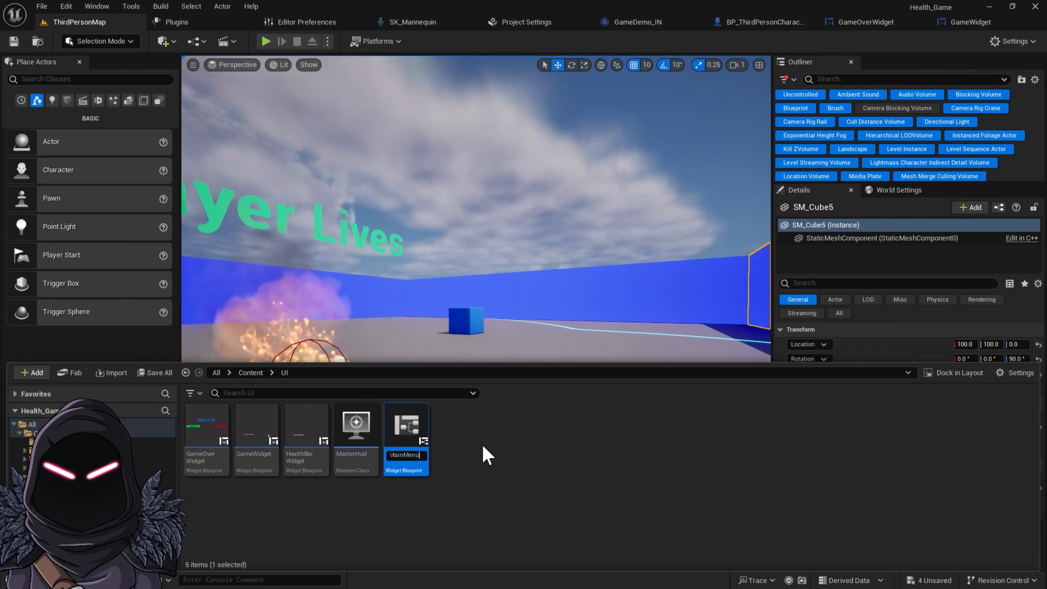
pyautogui.press('Return')
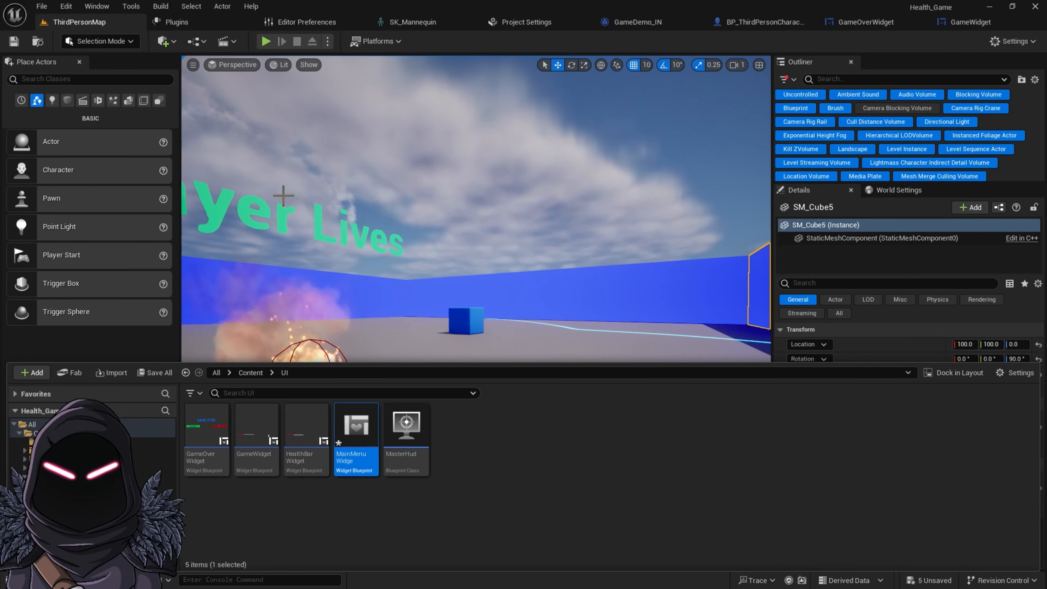
# Create a new Empty Level, saving the selected modified map content when asked
pyautogui.middleClick(181, 23)
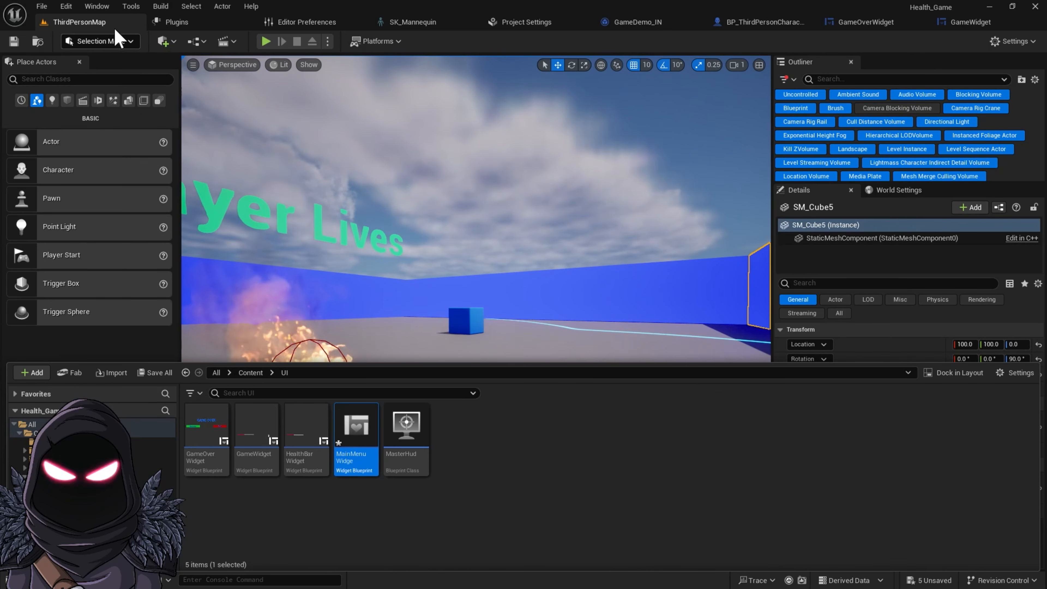
pyautogui.click(43, 6)
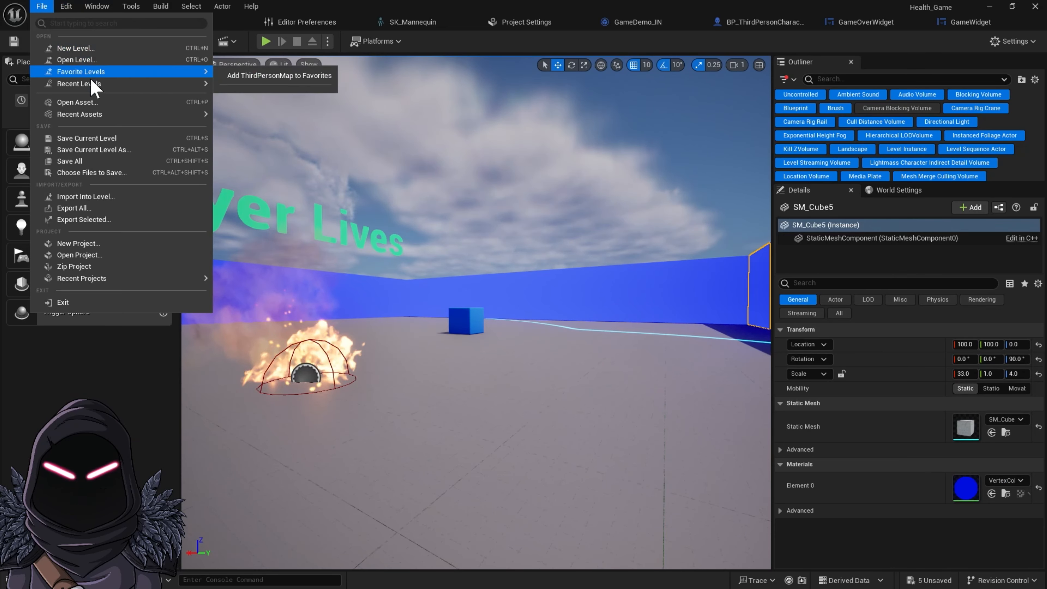
pyautogui.click(76, 48)
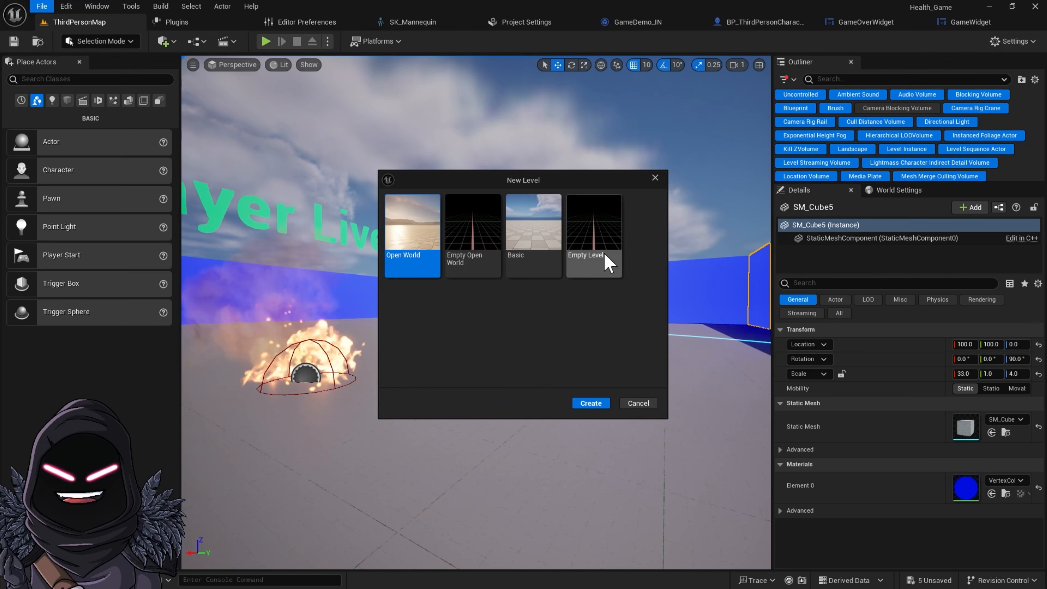
pyautogui.click(550, 237)
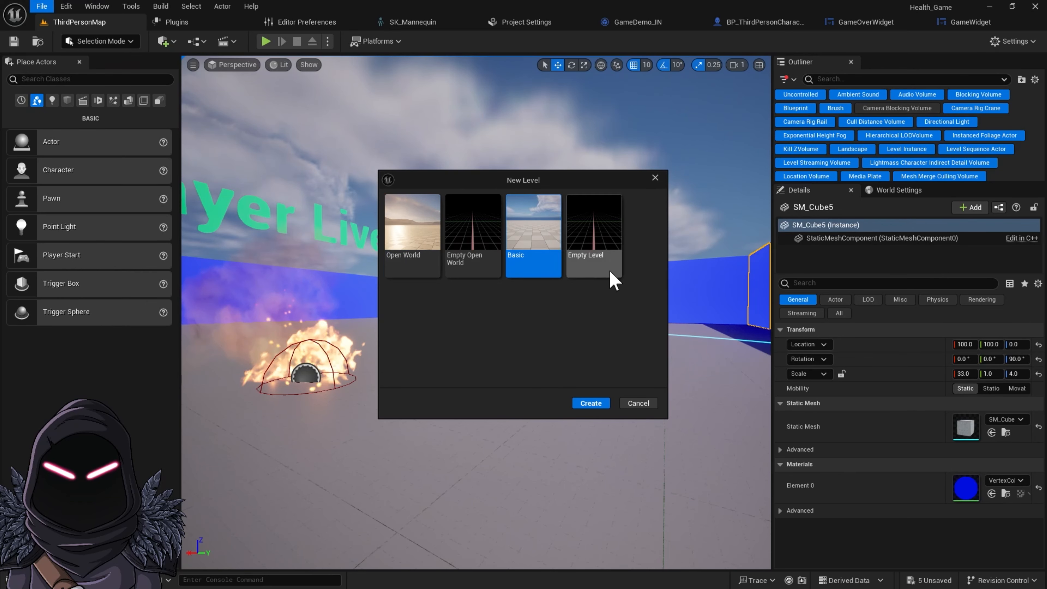
pyautogui.click(604, 253)
pyautogui.click(536, 247)
pyautogui.click(607, 266)
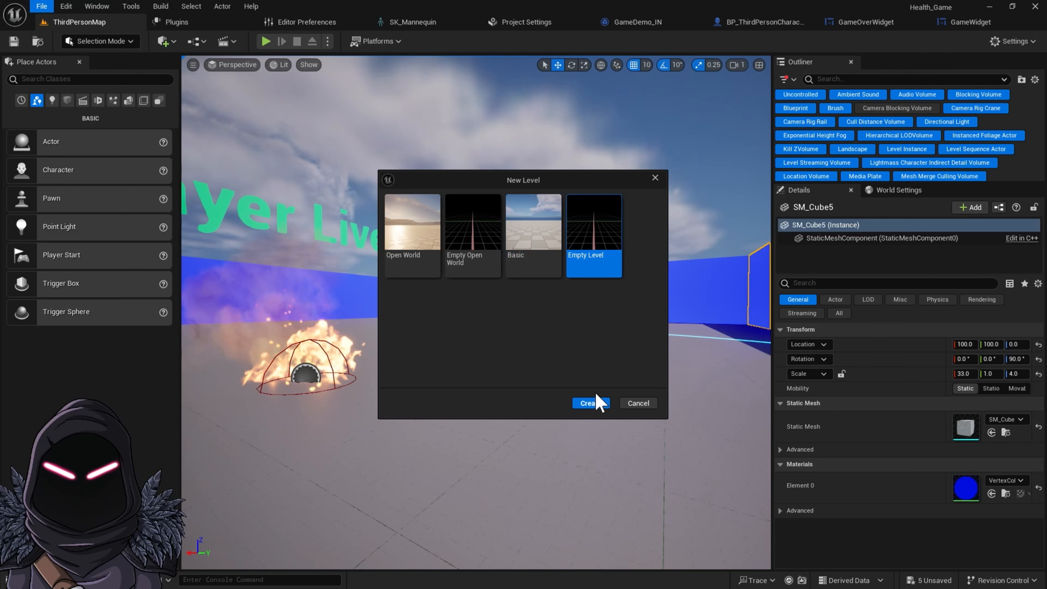
pyautogui.click(597, 402)
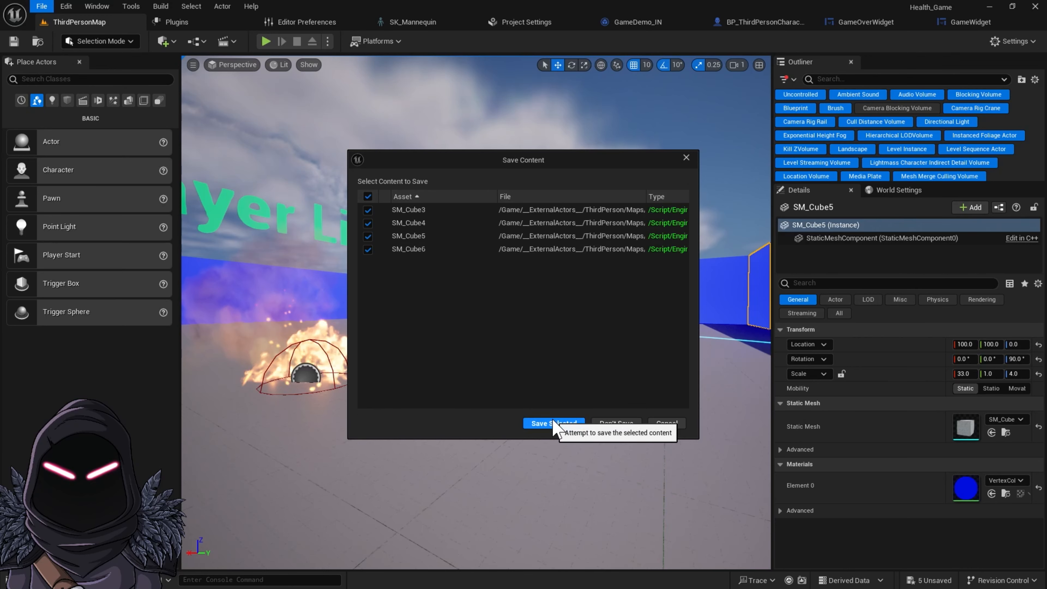
pyautogui.click(554, 425)
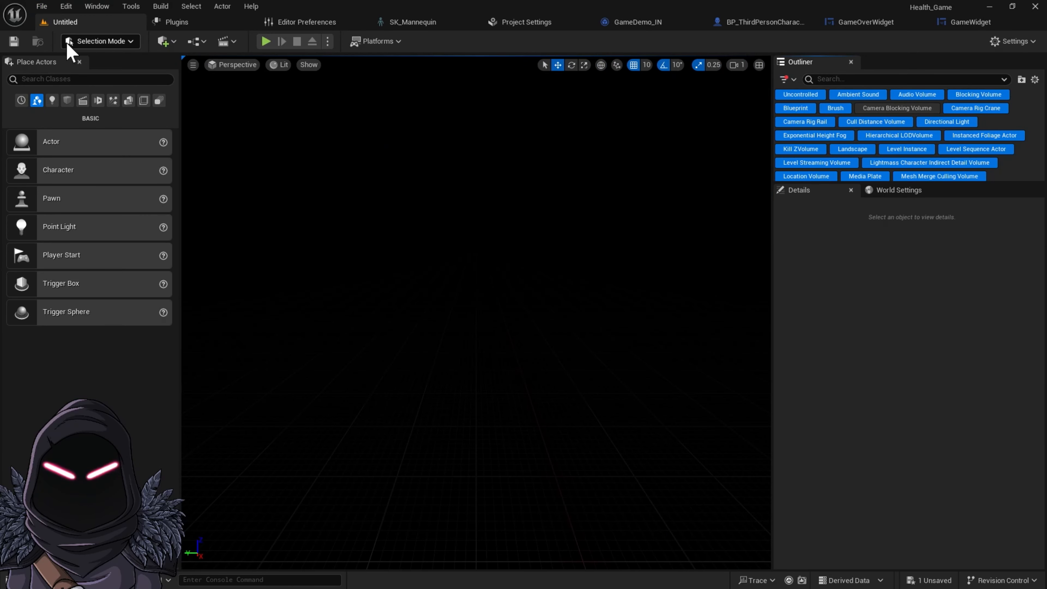
# Save the new level as MainMenu_Level in the ThirdPerson Maps folder
pyautogui.click(43, 6)
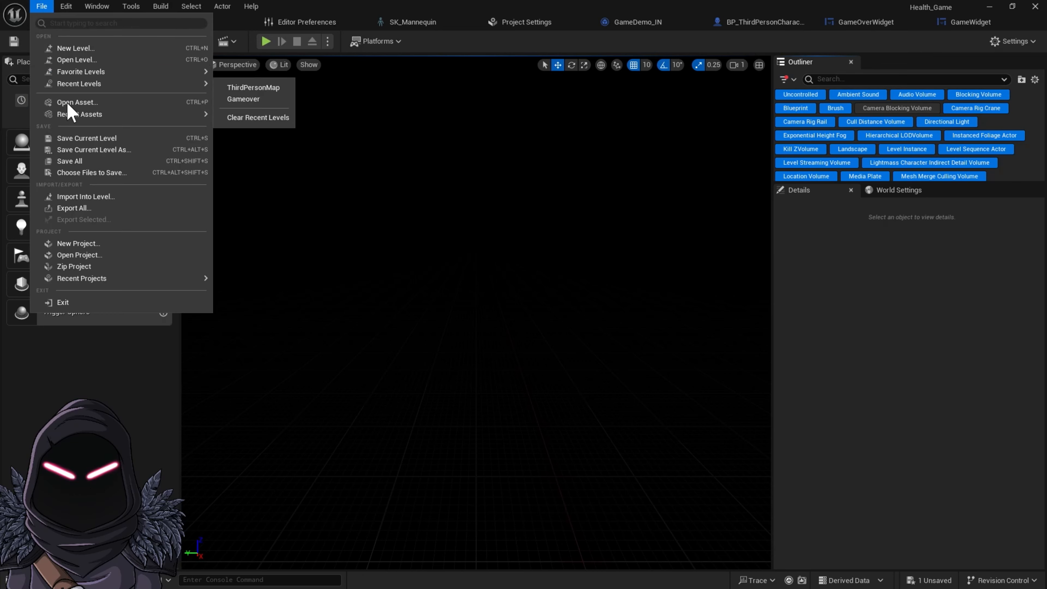
pyautogui.click(87, 149)
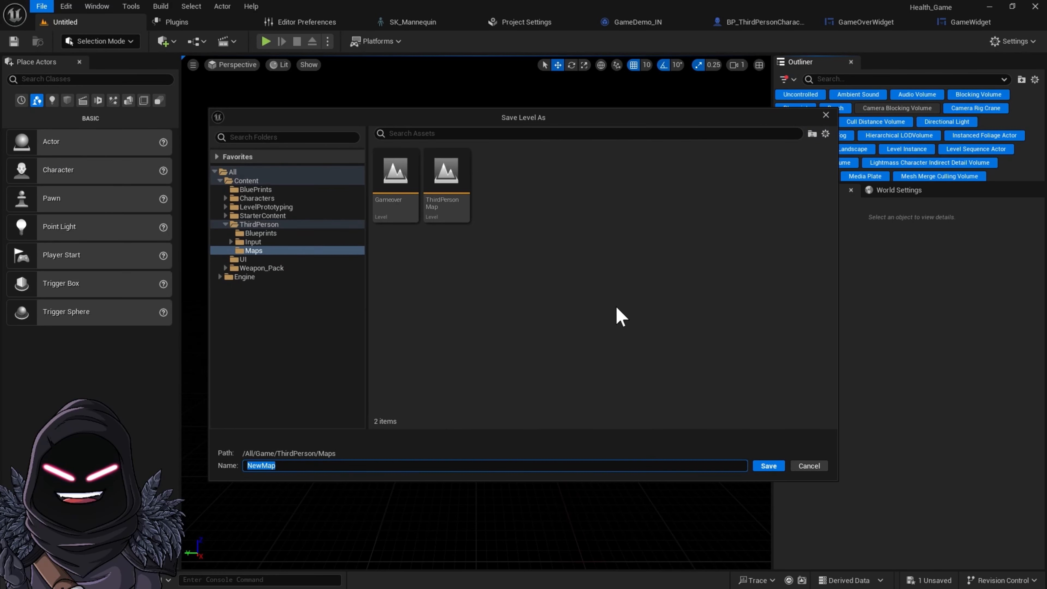
pyautogui.write('MainMenu_Level')
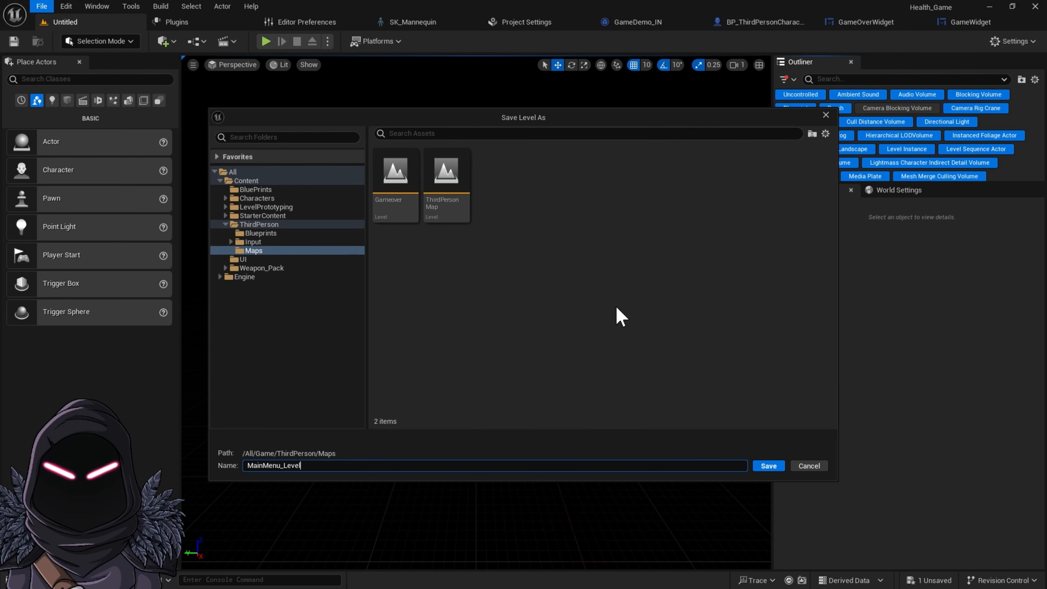
pyautogui.press('Return')
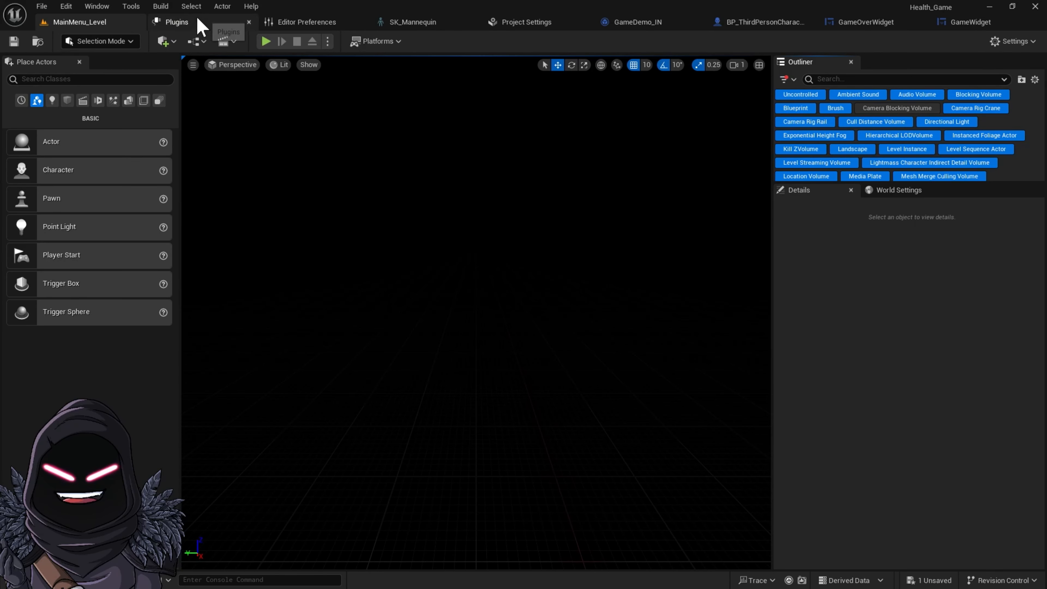
# Open the current level's Level Blueprint and delete its Event Tick node
pyautogui.click(203, 41)
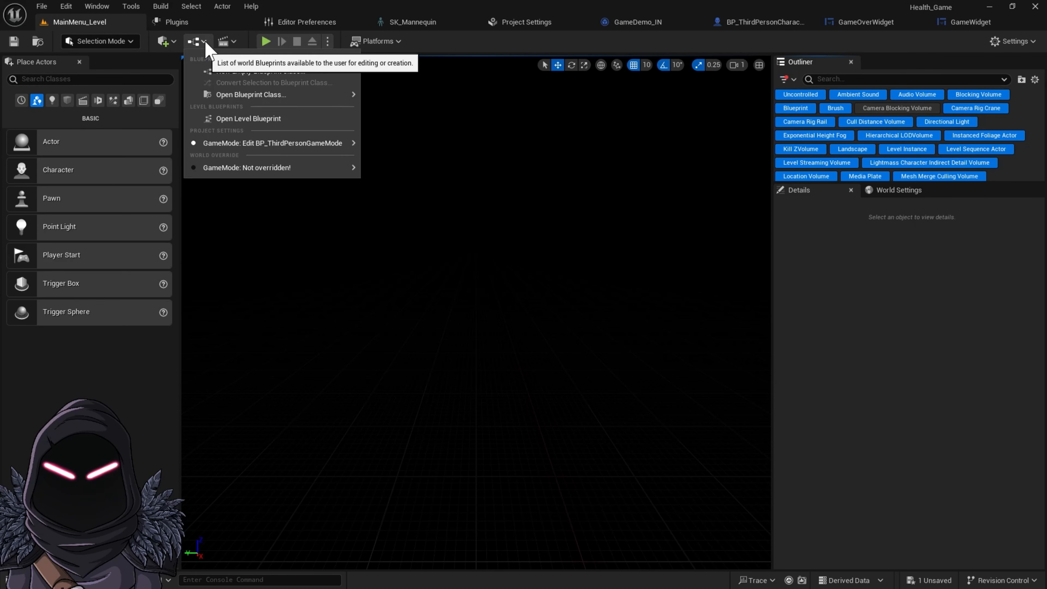
pyautogui.click(243, 120)
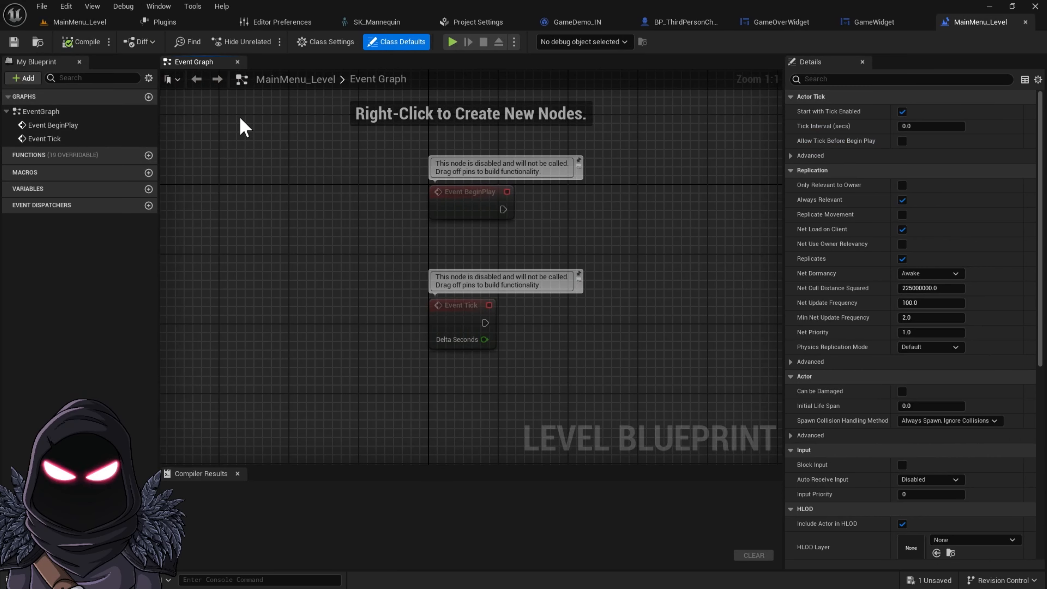
pyautogui.moveTo(552, 201); pyautogui.dragTo(467, 211, button='right')
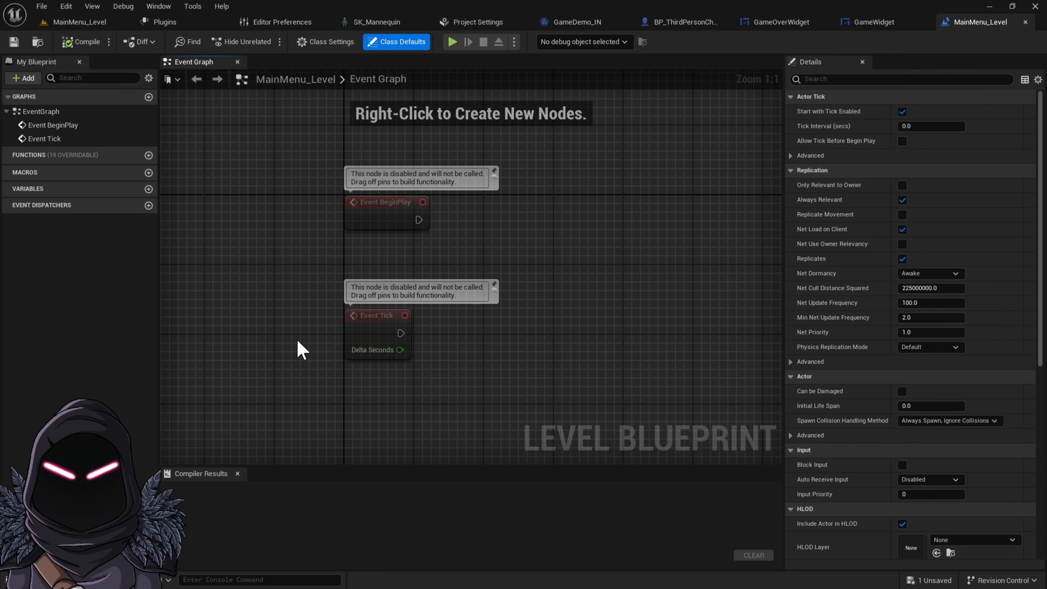
pyautogui.moveTo(334, 287); pyautogui.dragTo(535, 379)
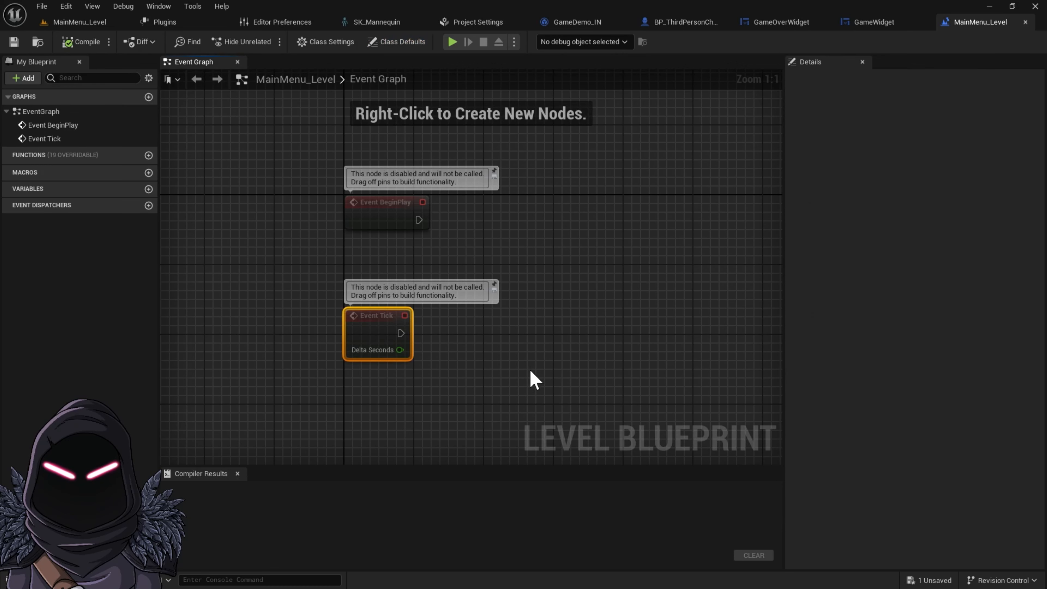
pyautogui.press('Delete')
# Pull a new node from Event BeginPlay's execution pin, searching the actions for "cre"
pyautogui.moveTo(420, 222); pyautogui.dragTo(493, 226)
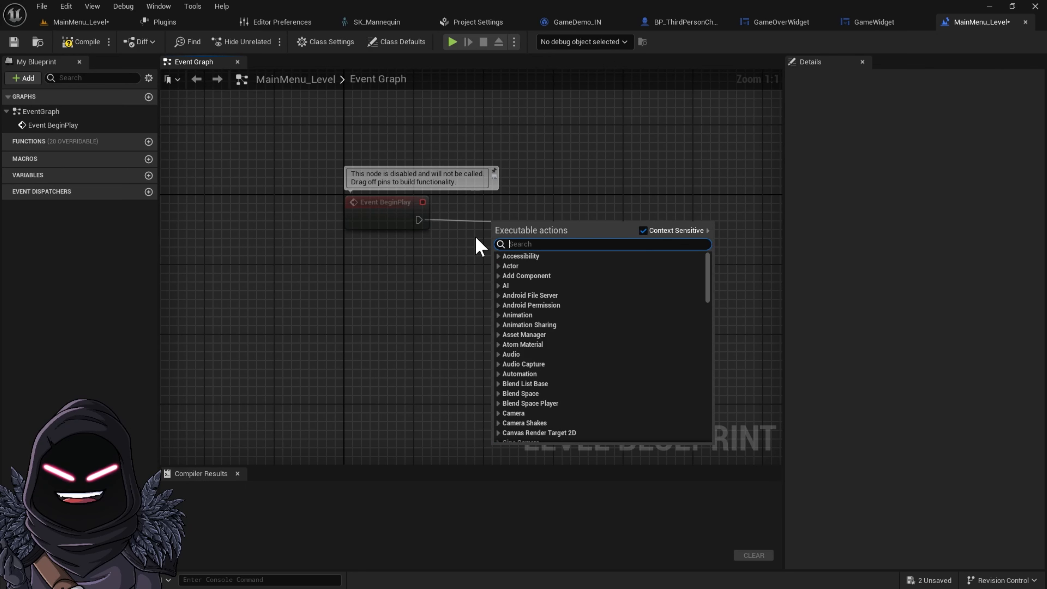
pyautogui.write('cre')
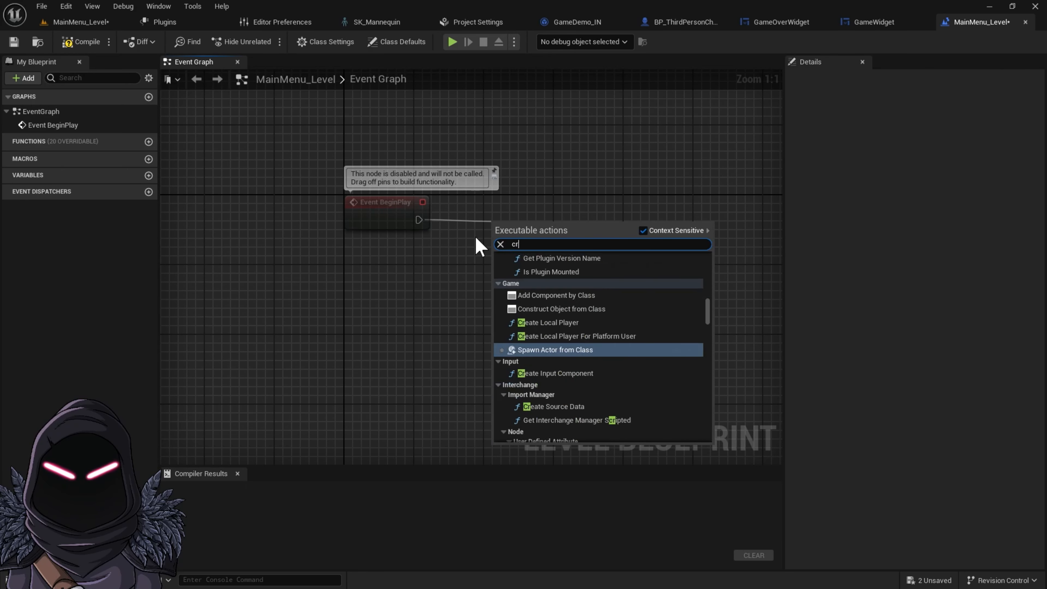
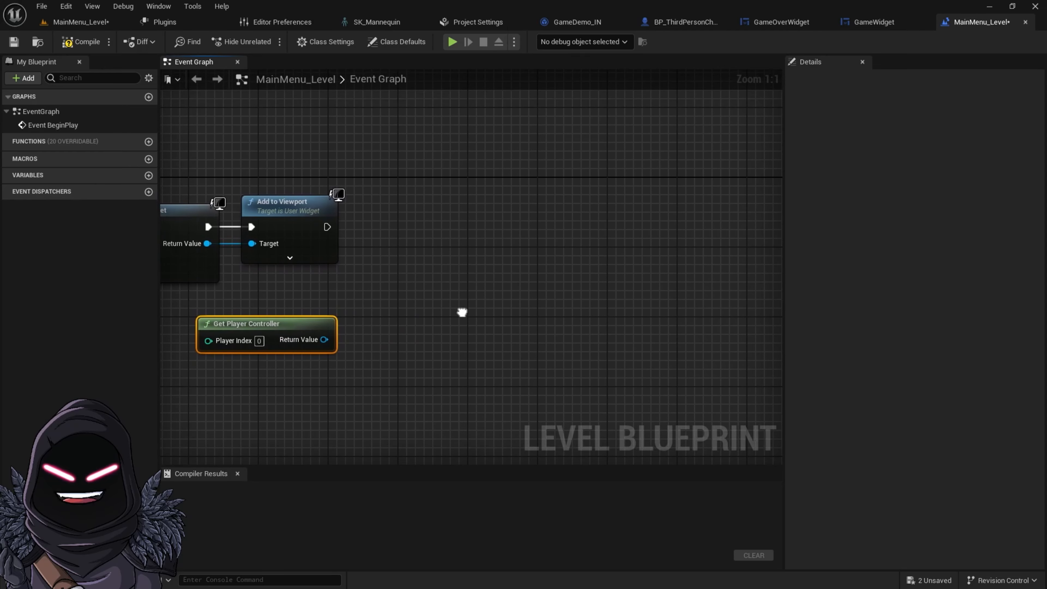
# Pull from Get Player Controller's return value and add a Set Show Mouse Cursor node
pyautogui.moveTo(324, 340); pyautogui.dragTo(403, 237)
pyautogui.write('show mouse')
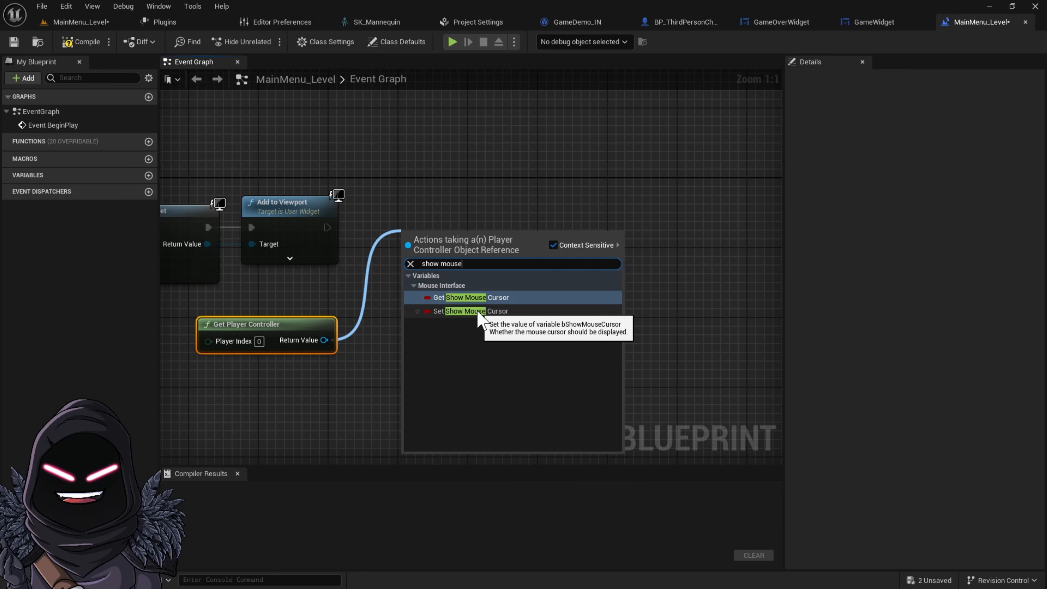
pyautogui.click(478, 312)
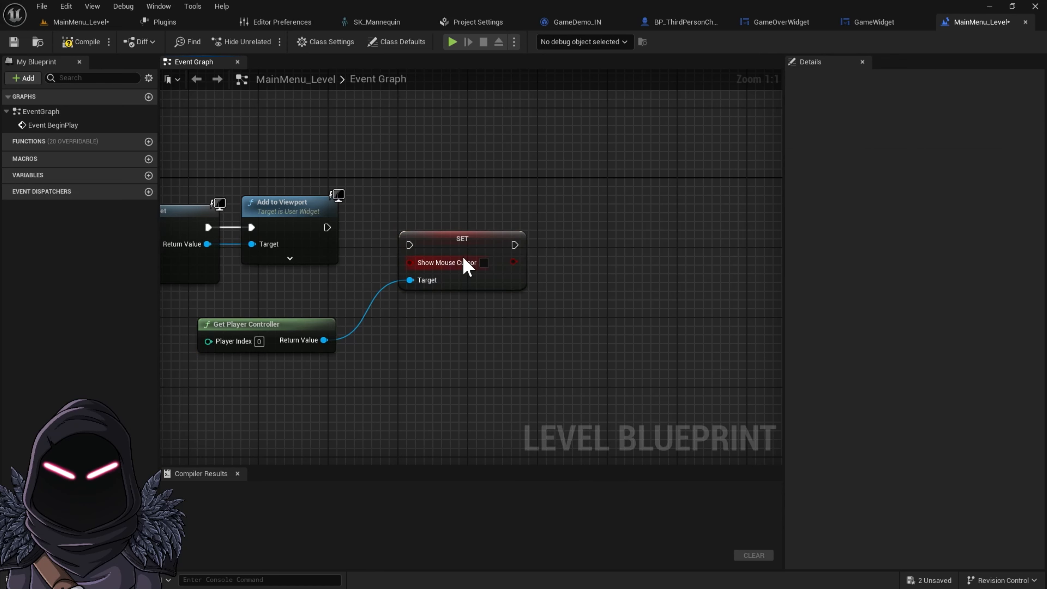
# Wire Add to Viewport's execution into the SET node and enable Show Mouse Cursor
pyautogui.moveTo(462, 232); pyautogui.dragTo(326, 227)
pyautogui.click(483, 228)
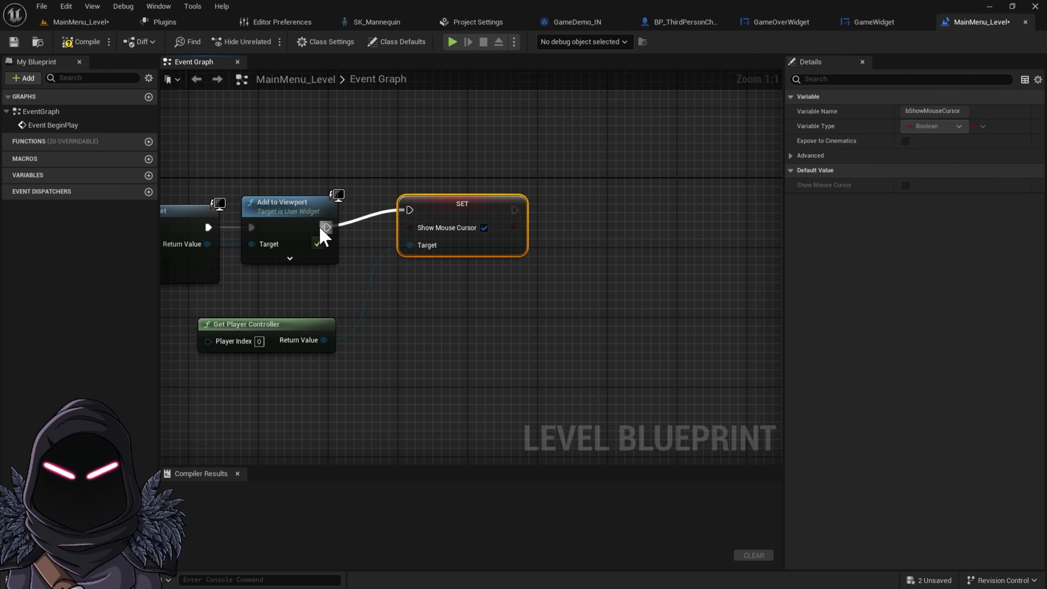
pyautogui.moveTo(476, 208); pyautogui.dragTo(447, 225)
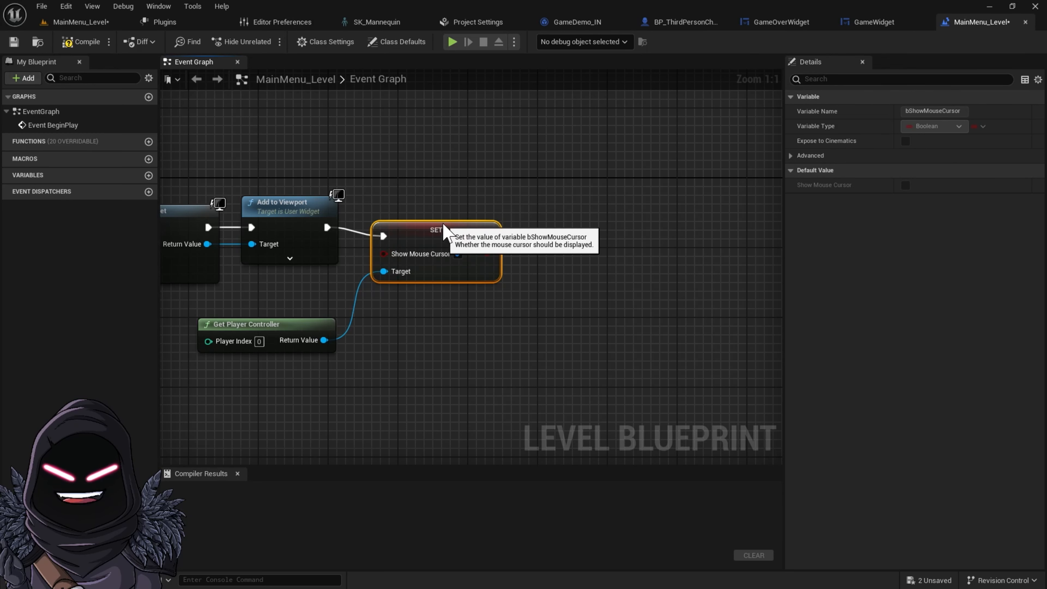
# Add a Set Input Mode UI Only node after the SET node's execution output
pyautogui.moveTo(457, 163); pyautogui.dragTo(268, 185, button='right')
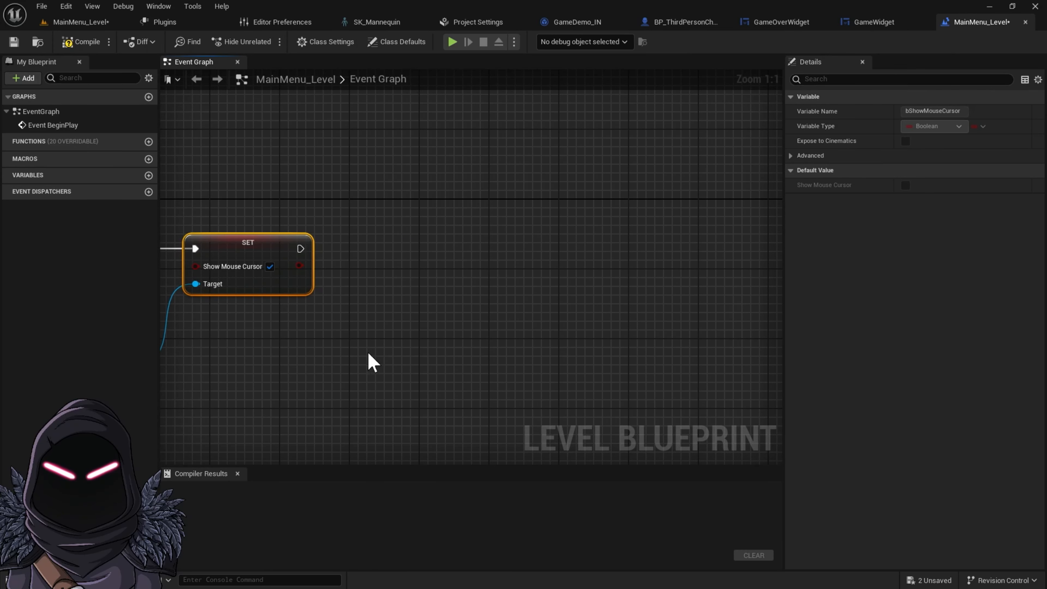
pyautogui.moveTo(302, 248); pyautogui.dragTo(360, 252)
pyautogui.write('set input ui mo')
pyautogui.click(422, 310)
# Connect the widget's return value to In Widget to Focus and the player controller to Player Controller
pyautogui.moveTo(313, 347); pyautogui.dragTo(579, 347, button='right')
pyautogui.moveTo(284, 266); pyautogui.dragTo(643, 283)
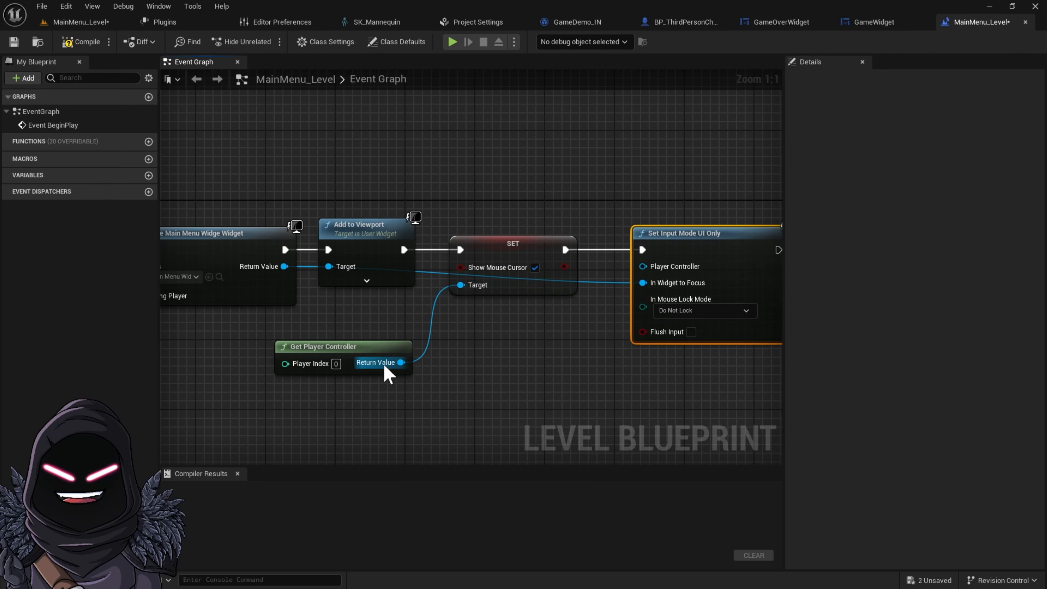
pyautogui.moveTo(401, 362); pyautogui.dragTo(645, 268)
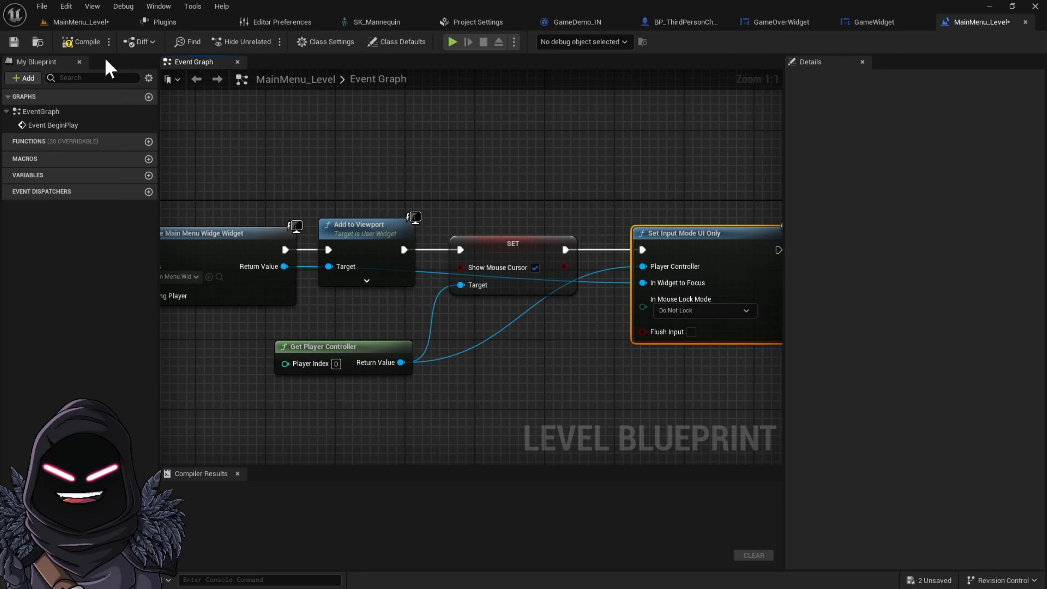
# Compile and save the Level Blueprint
pyautogui.click(81, 42)
pyautogui.click(14, 42)
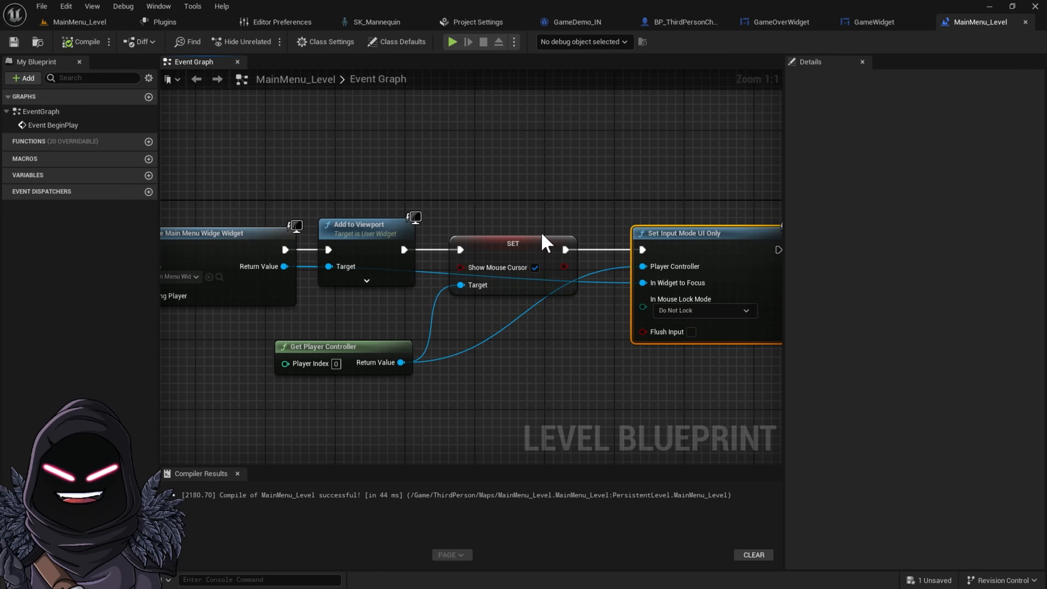
pyautogui.moveTo(729, 175); pyautogui.dragTo(566, 155, button='right')
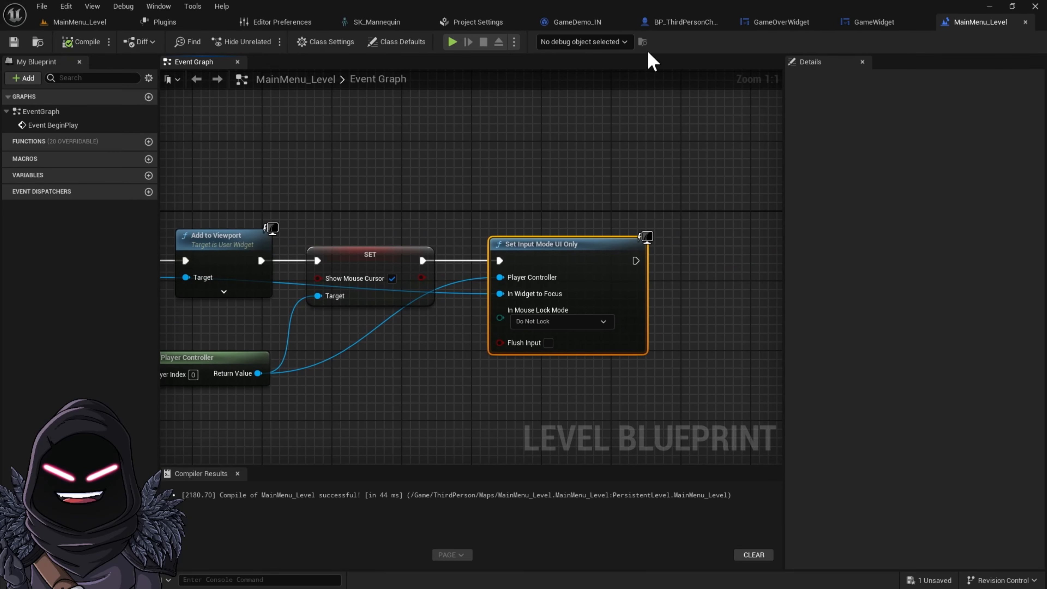
# Return to the MainMenu_Level editor and filter World Settings for gamemode
pyautogui.click(74, 23)
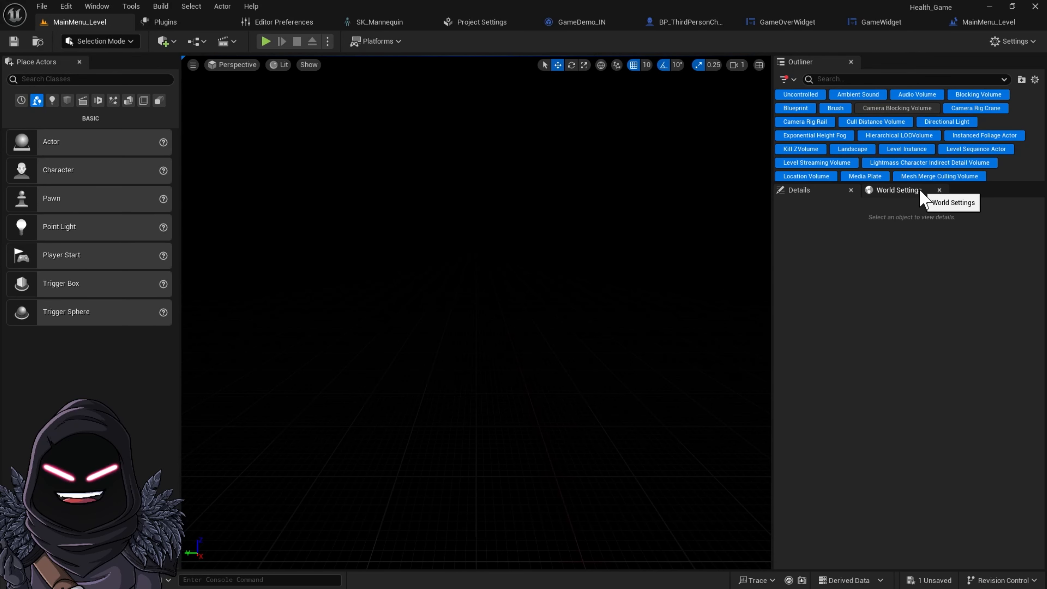
pyautogui.click(903, 192)
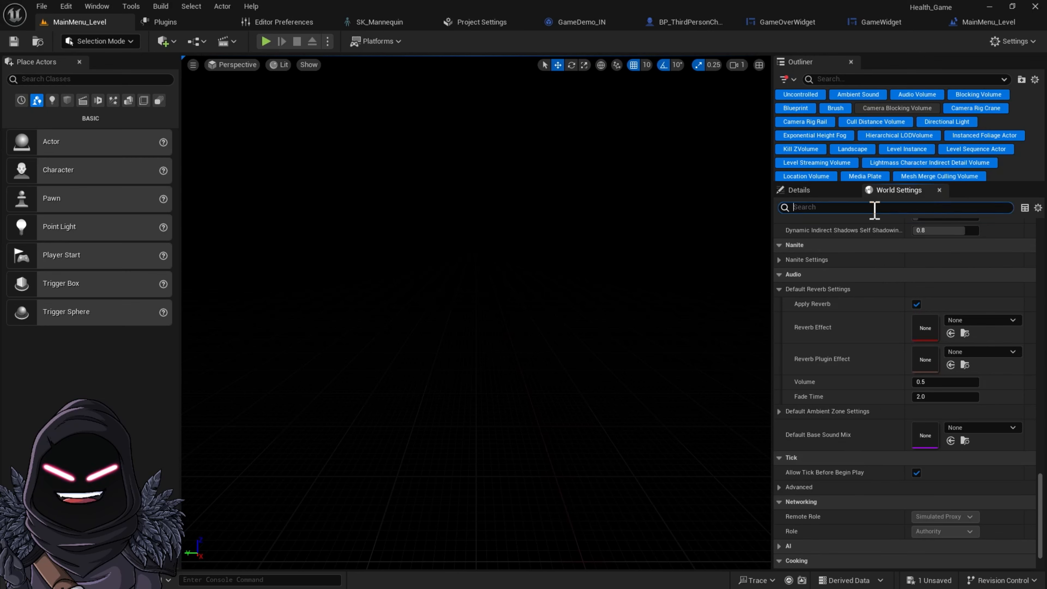
pyautogui.write('gamemode')
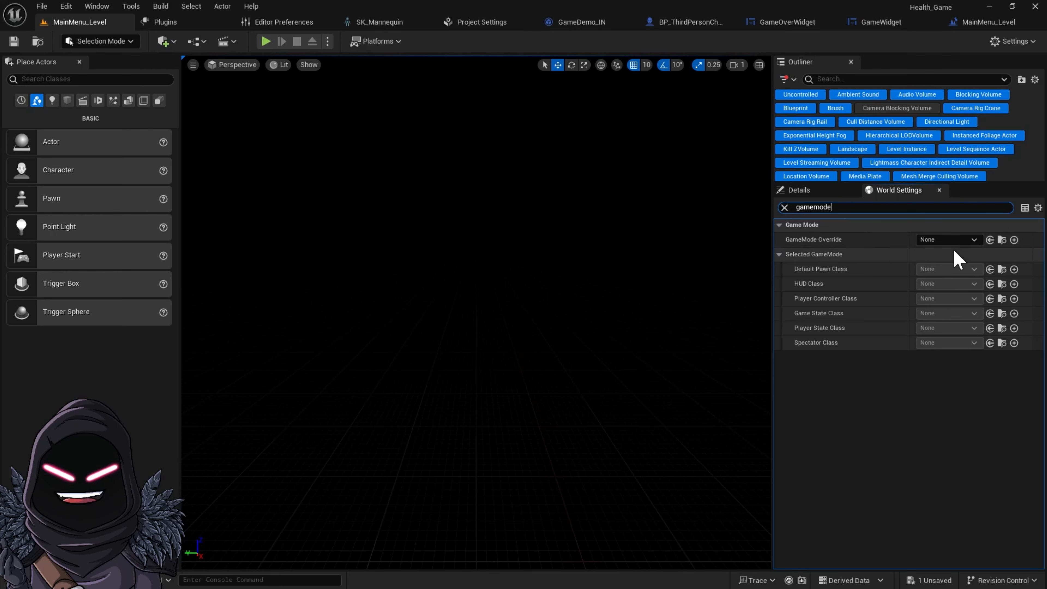
# Set the level's GameMode Override to GameOverGM
pyautogui.click(974, 240)
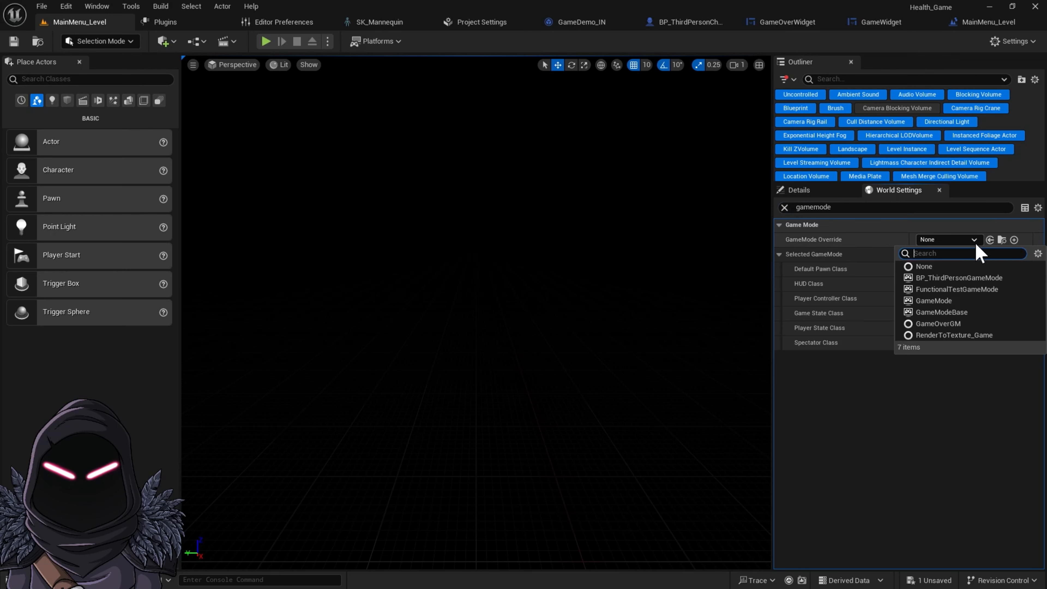
pyautogui.click(983, 323)
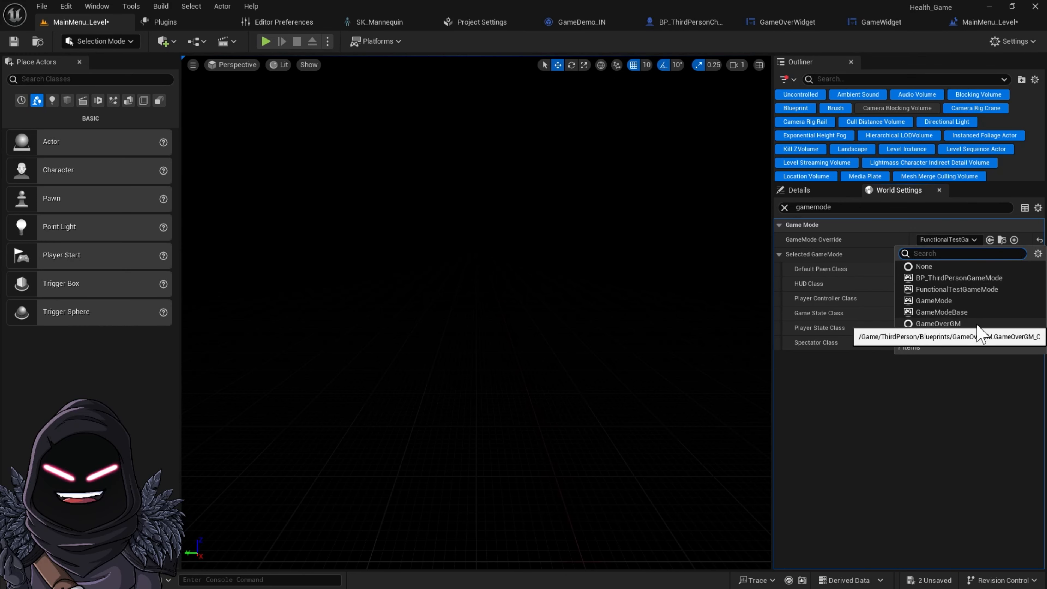
pyautogui.click(960, 324)
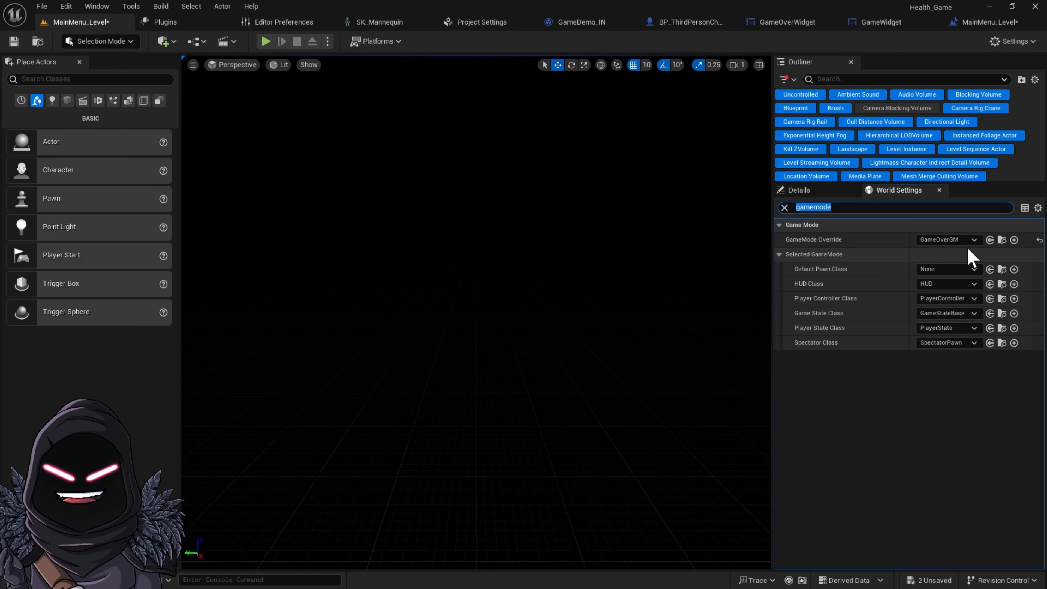
pyautogui.click(974, 239)
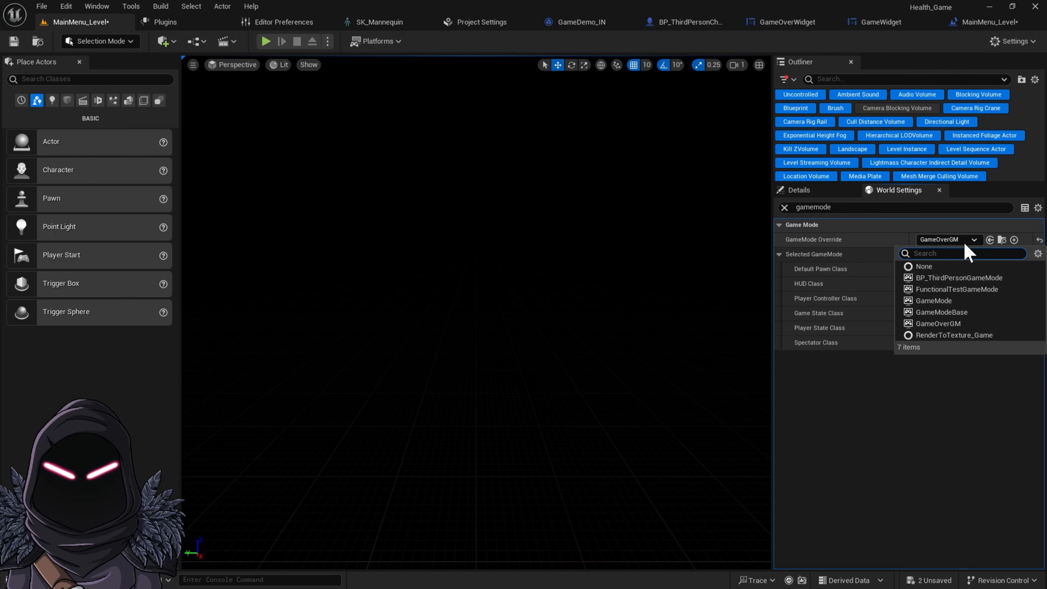
pyautogui.click(886, 237)
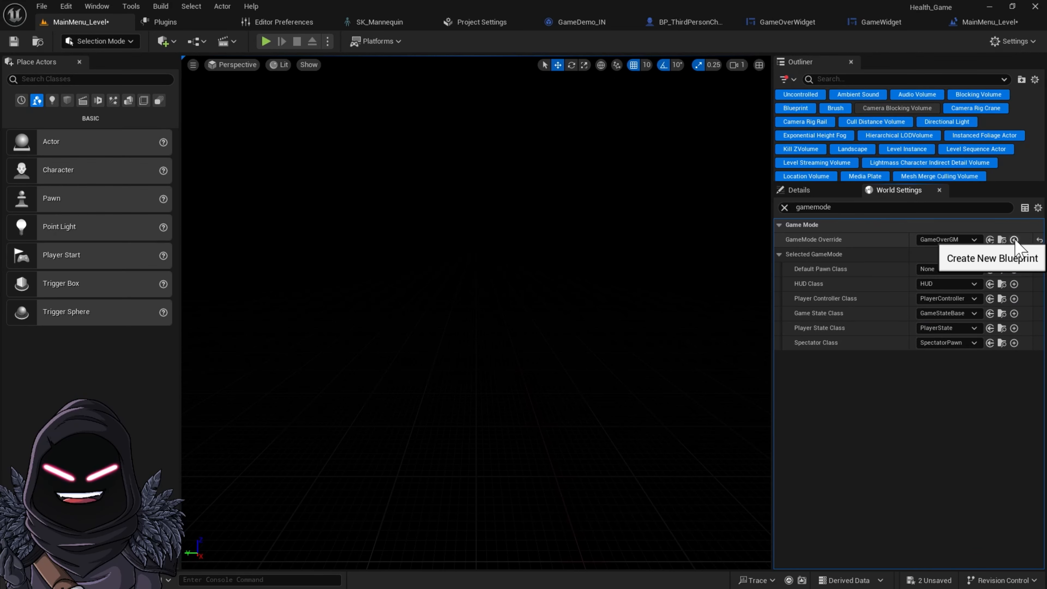
pyautogui.click(1014, 240)
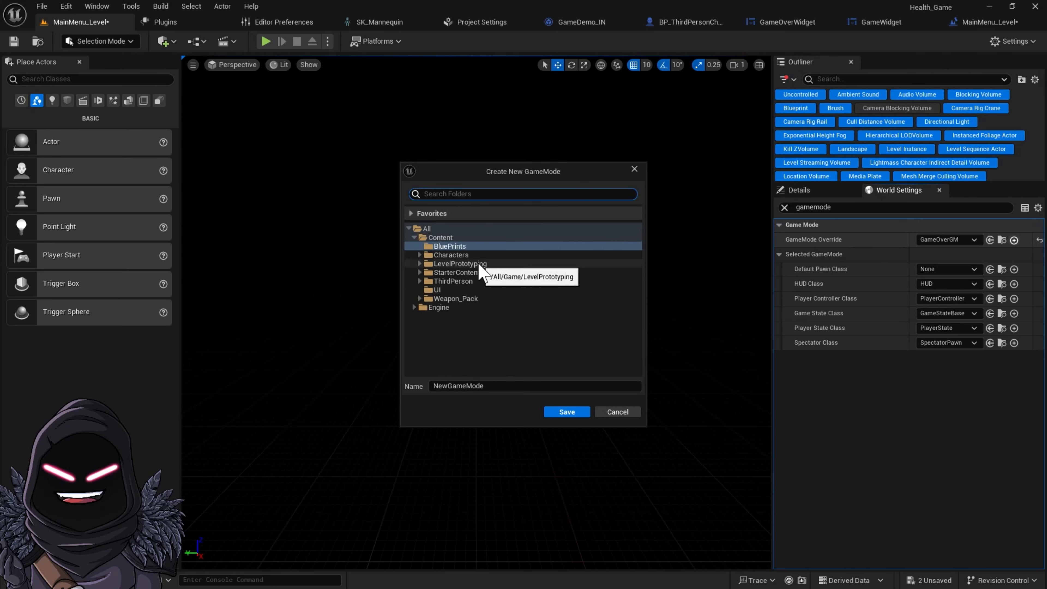
pyautogui.click(617, 412)
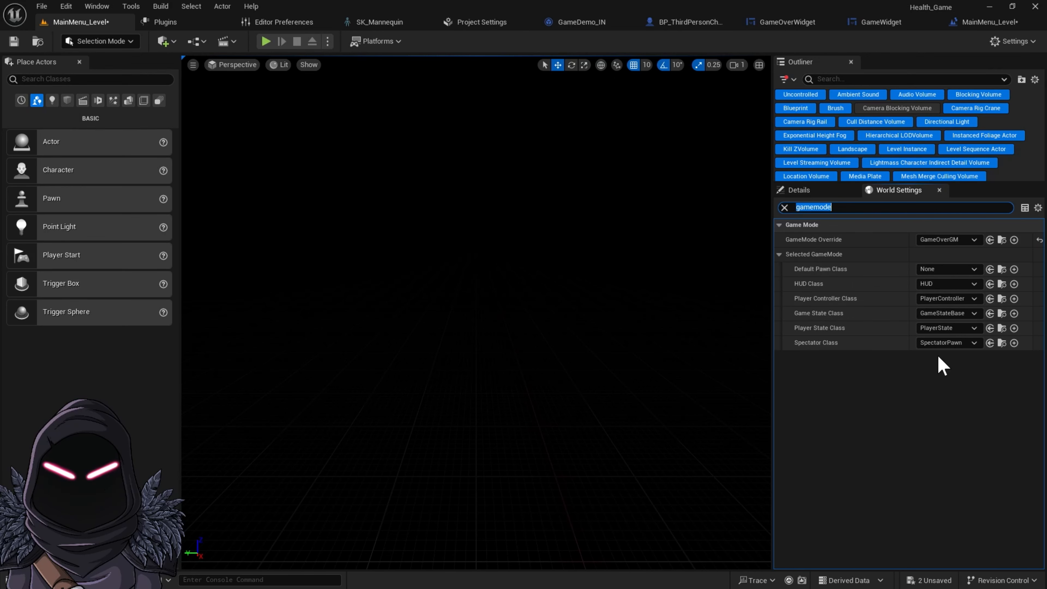
# Clear the World Settings filter and save the level
pyautogui.click(784, 208)
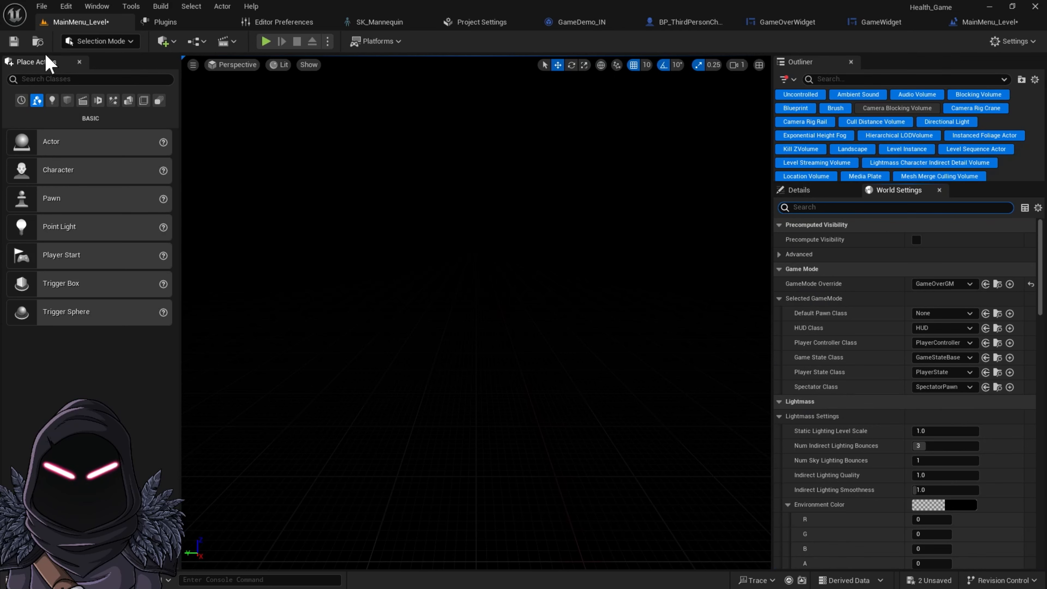
pyautogui.click(13, 43)
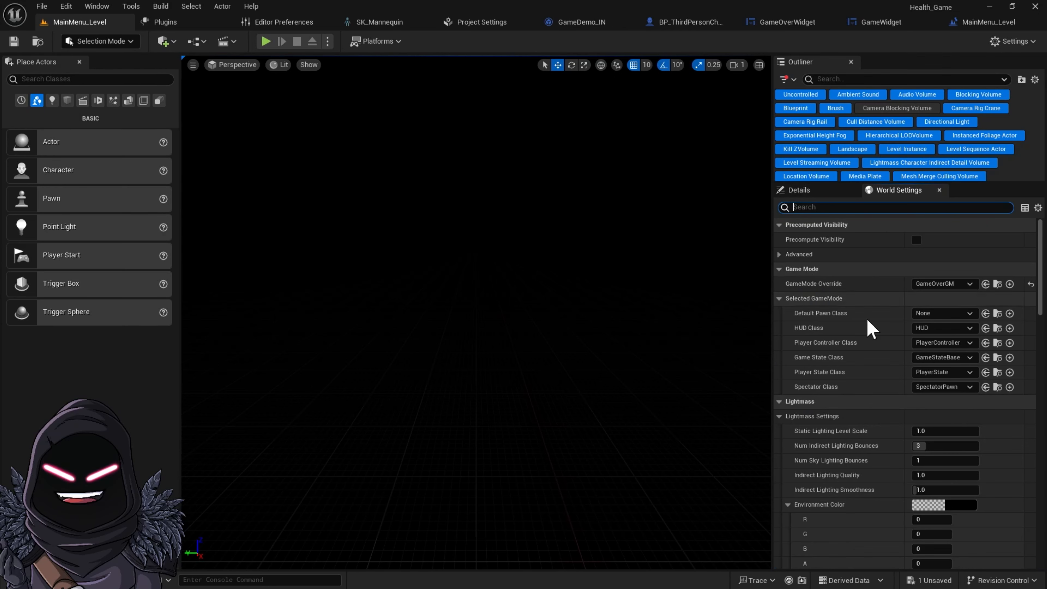
# Set GameMode Override to BP_ThirdPersonGameMode and test-play the level, then stop
pyautogui.click(969, 284)
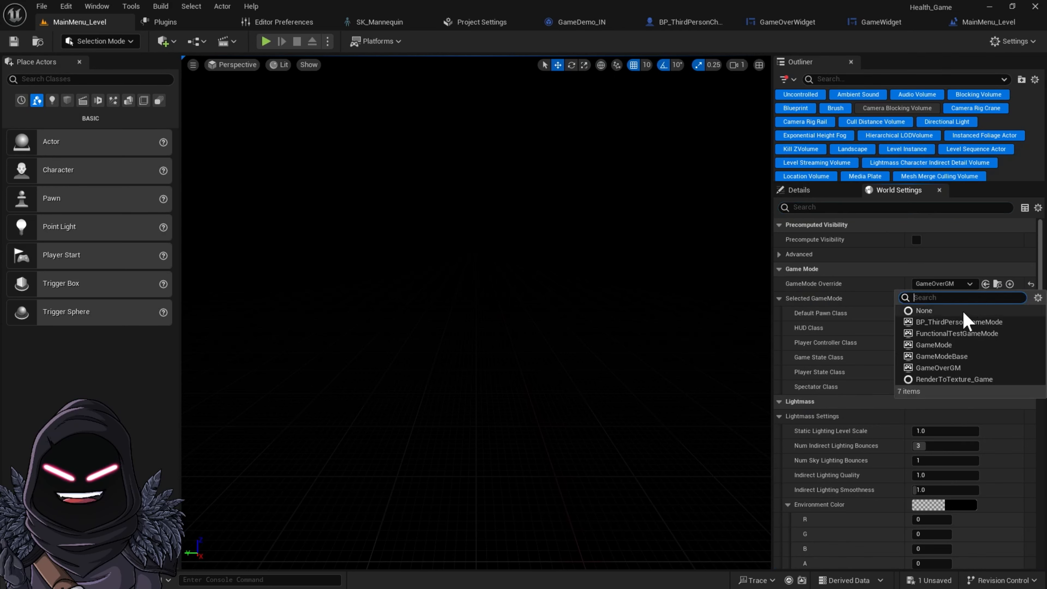
pyautogui.click(960, 322)
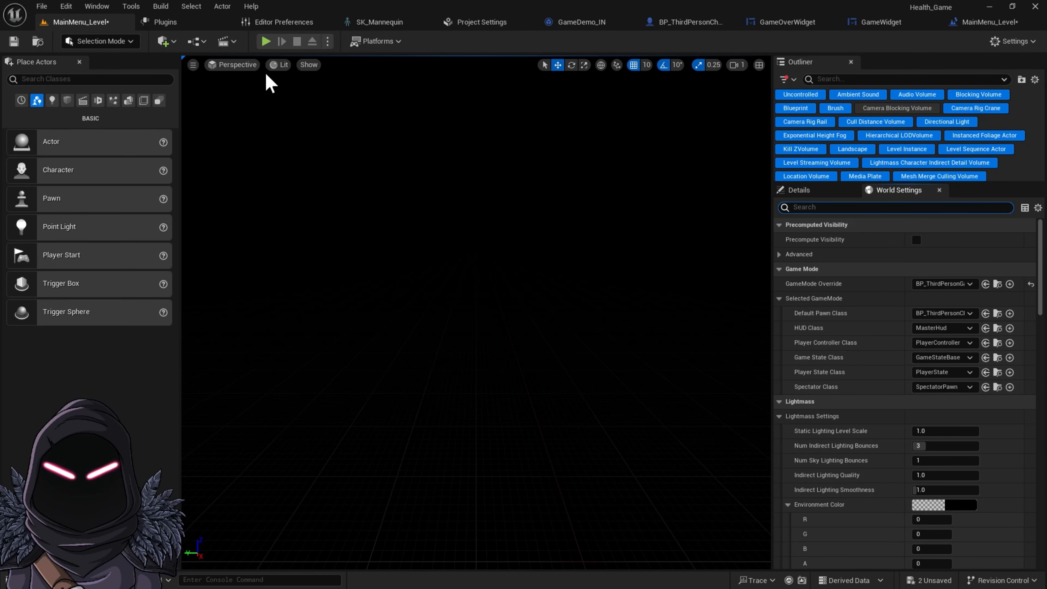
pyautogui.click(266, 41)
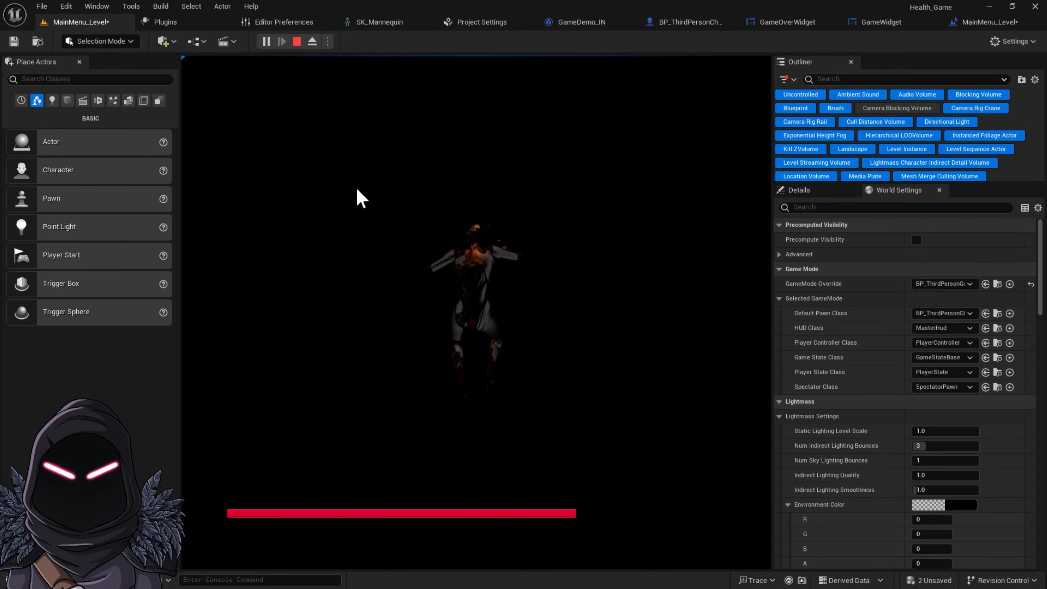
pyautogui.click(297, 41)
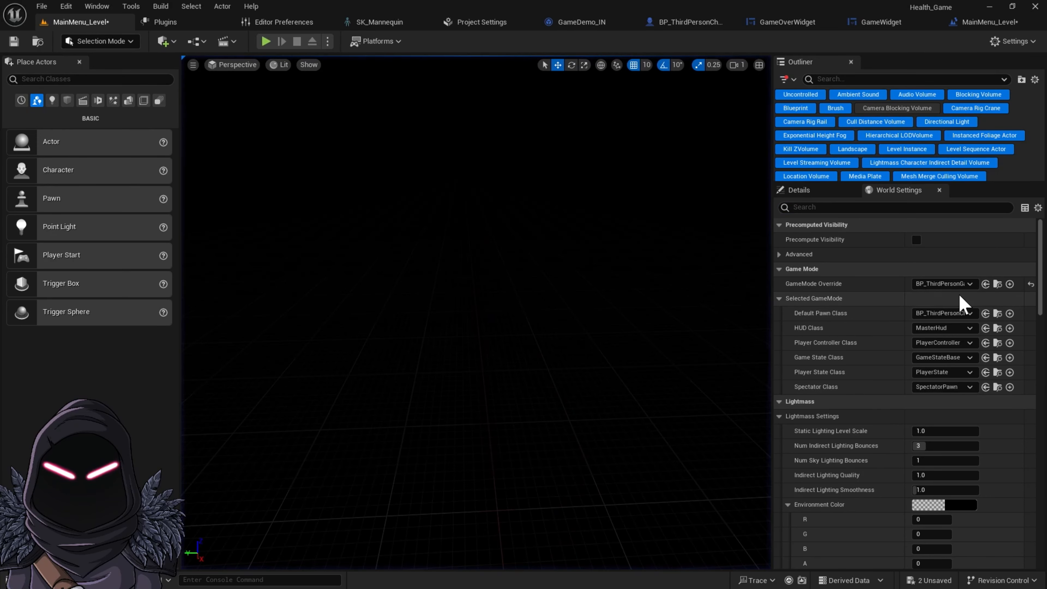
# Set the GameMode Override back to GameOverGM
pyautogui.click(969, 284)
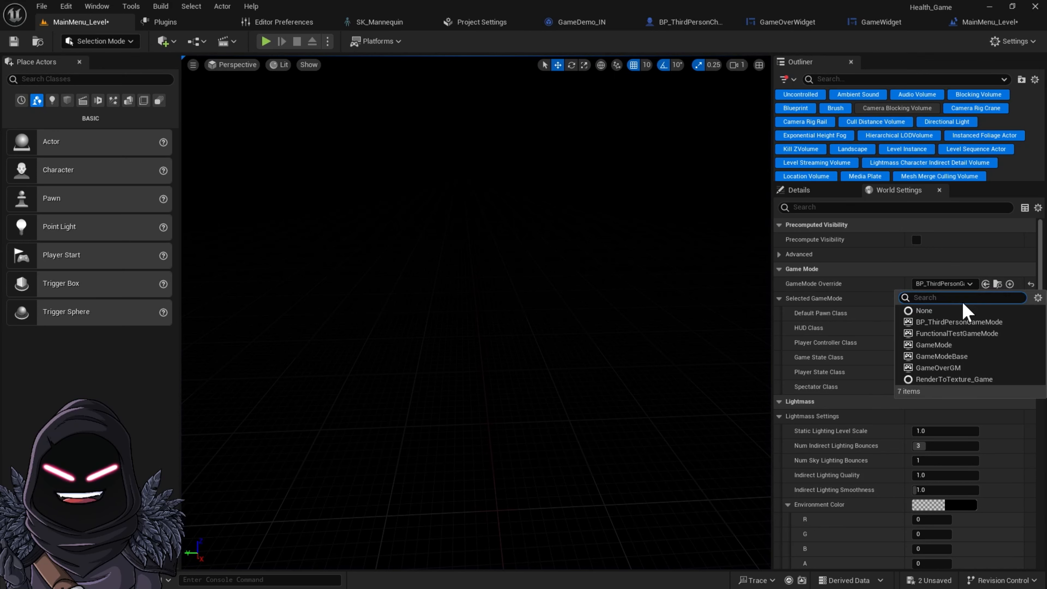
pyautogui.click(961, 370)
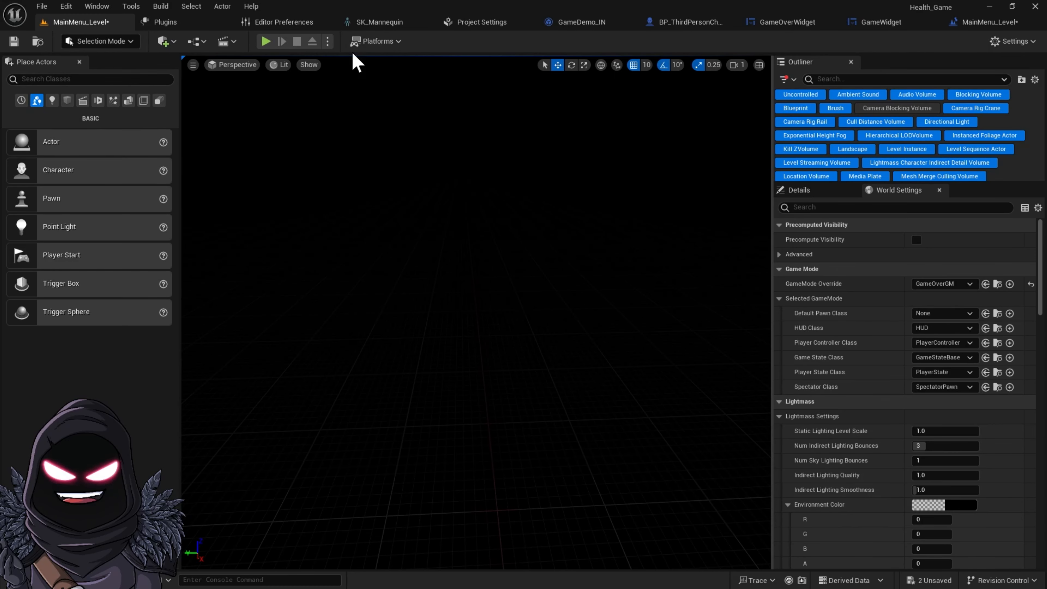
# Play the level to test the main menu, then stop the session
pyautogui.click(267, 42)
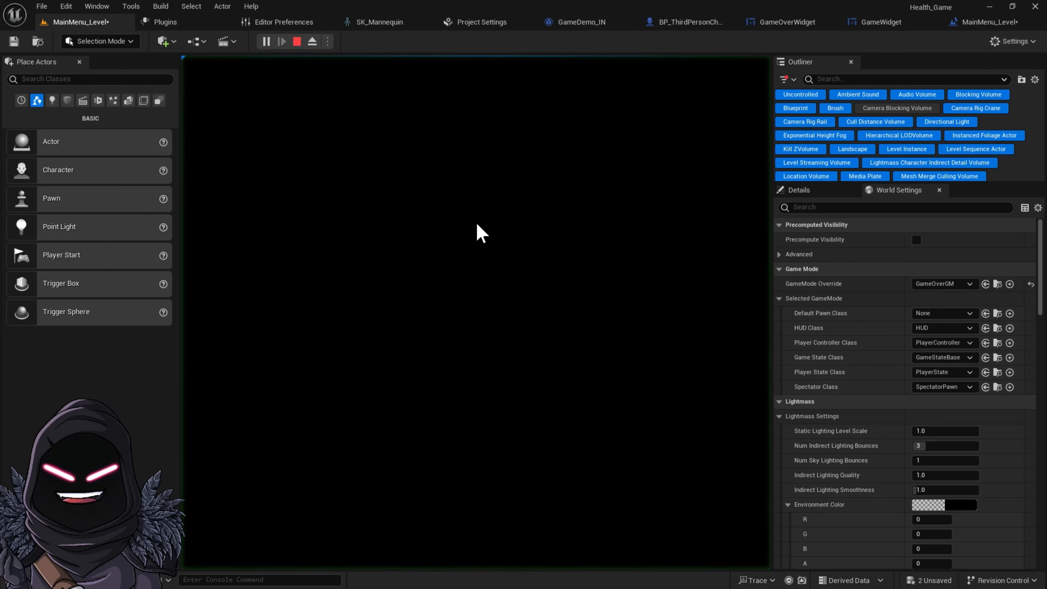
pyautogui.click(297, 41)
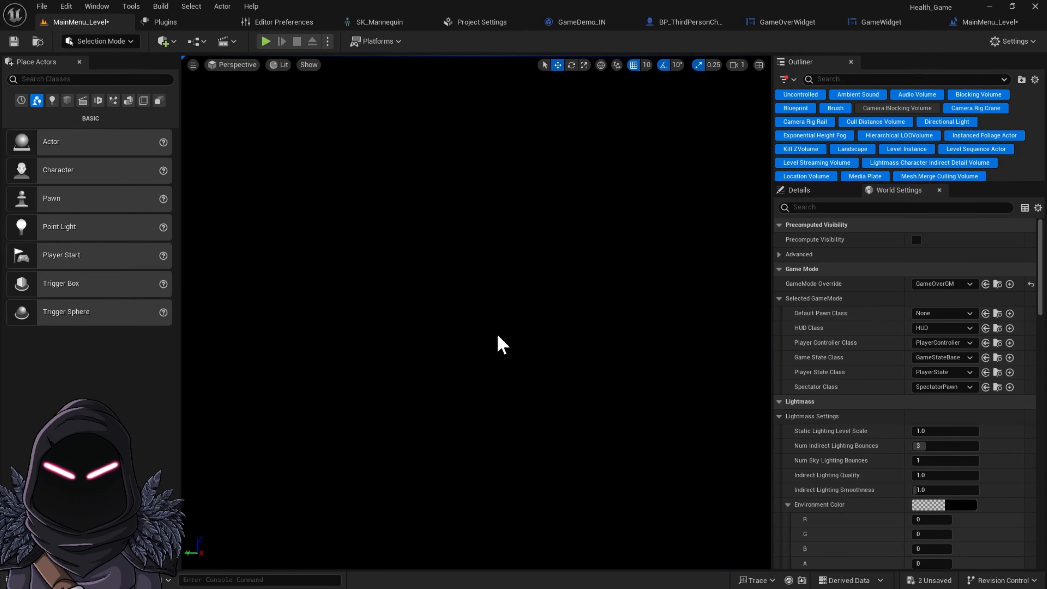
# Open the MainMenuWidge widget blueprint from the UI folder of the content drawer
pyautogui.click(39, 580)
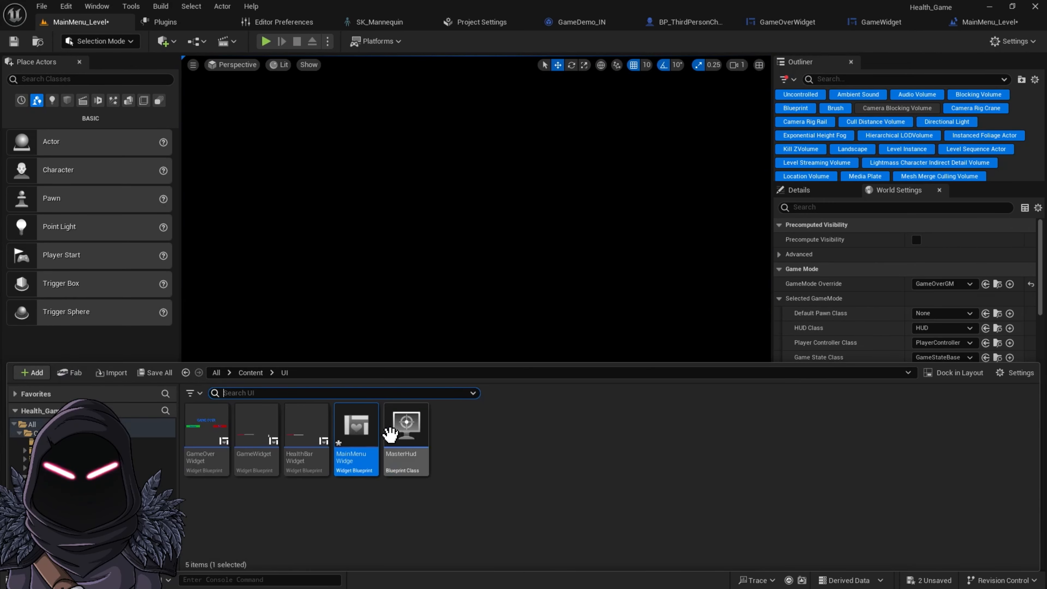
pyautogui.doubleClick(357, 446)
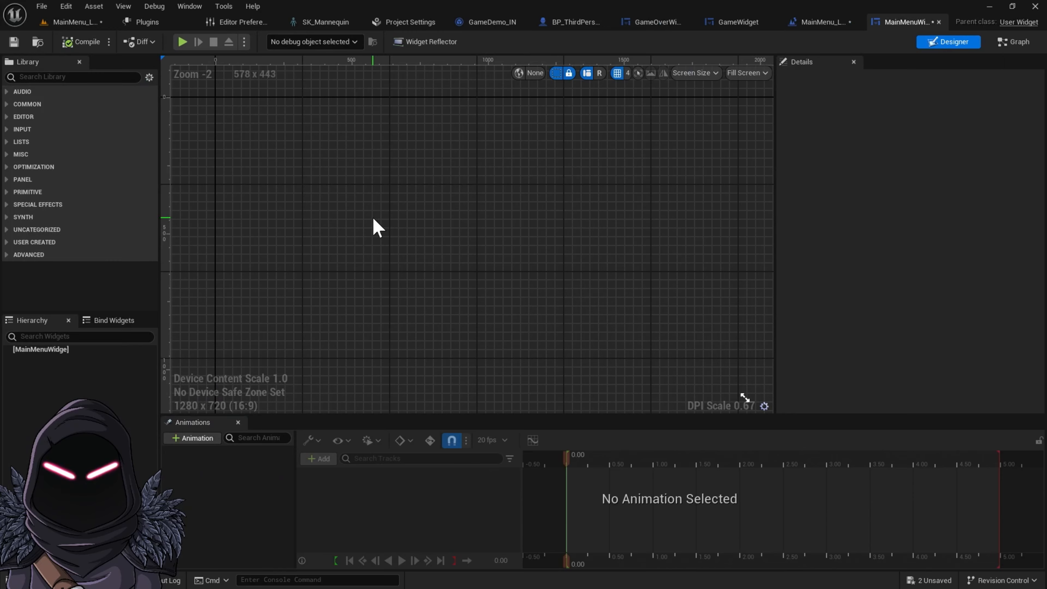
# Add a Canvas Panel to the MainMenuWidge designer
pyautogui.moveTo(373, 219); pyautogui.dragTo(408, 303, button='right')
pyautogui.moveTo(411, 208); pyautogui.dragTo(361, 182, button='right')
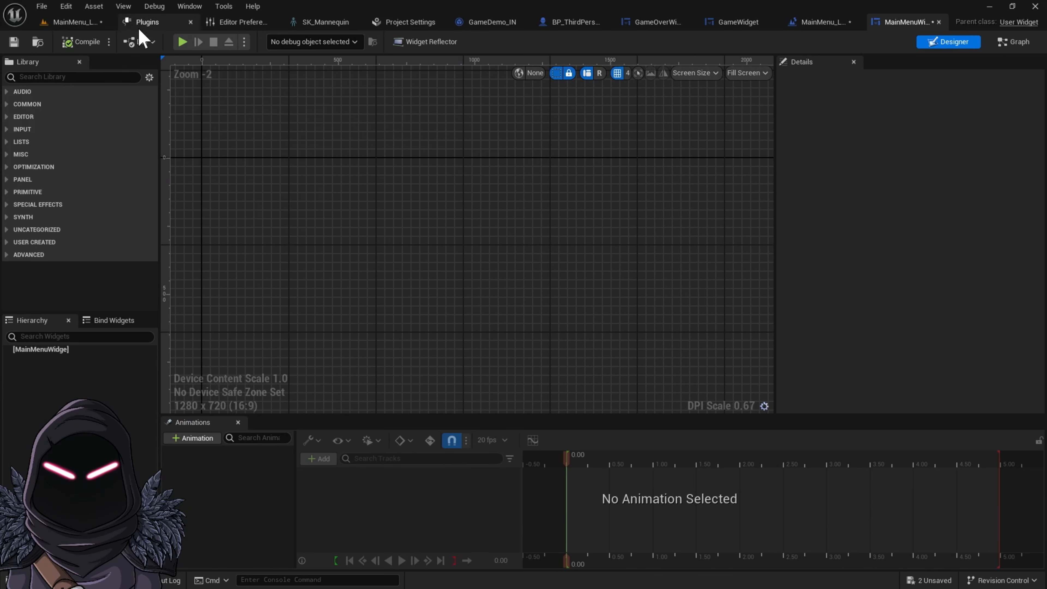
pyautogui.click(77, 77)
pyautogui.write('can')
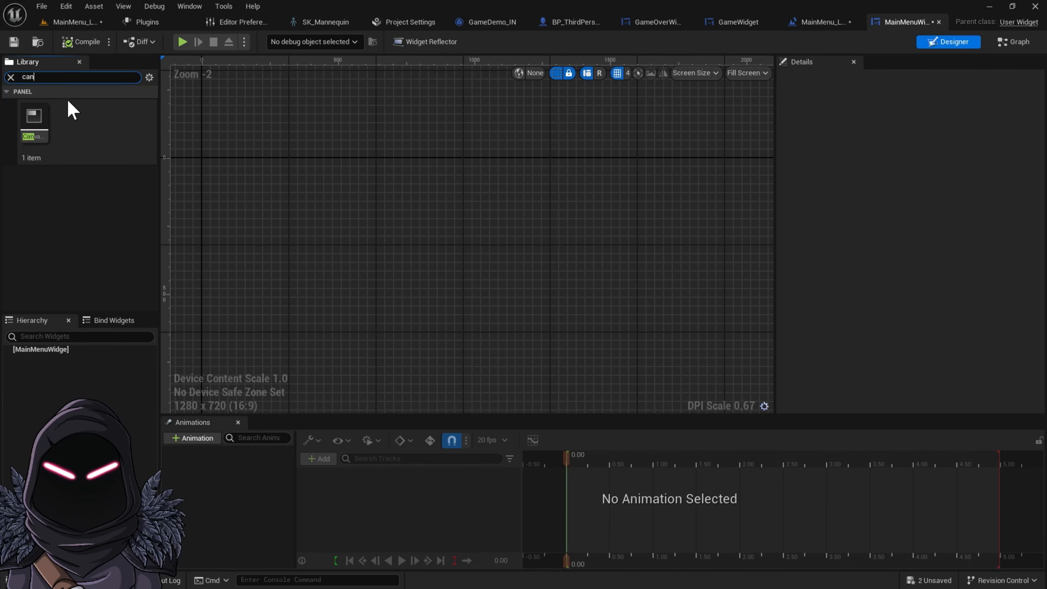
pyautogui.moveTo(33, 117); pyautogui.dragTo(367, 272)
# Add a Text Block from the widget library onto the canvas panel
pyautogui.moveTo(552, 209); pyautogui.dragTo(575, 180, button='right')
pyautogui.click(11, 77)
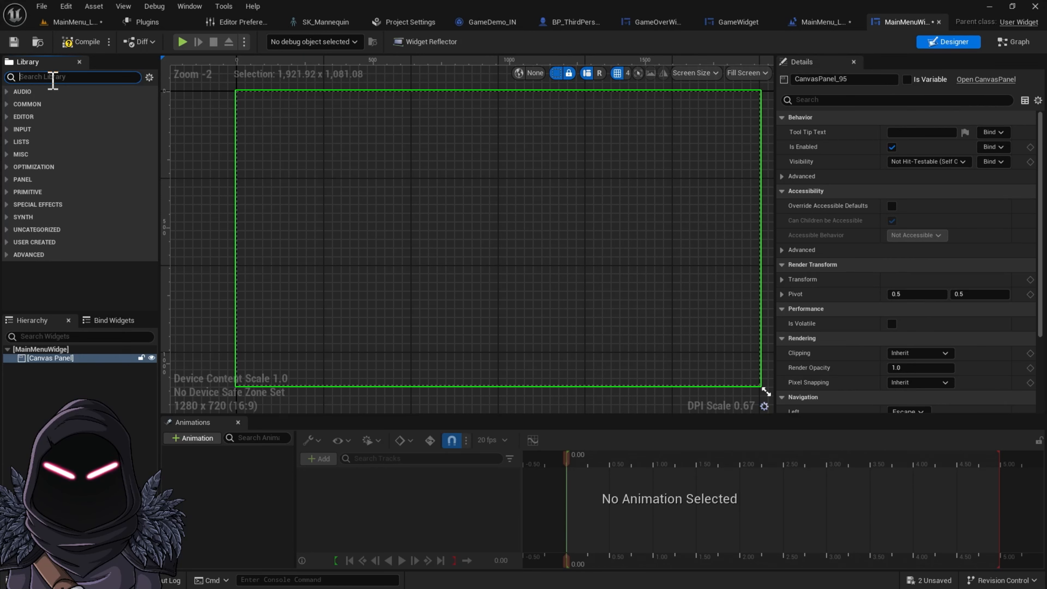
pyautogui.write('text')
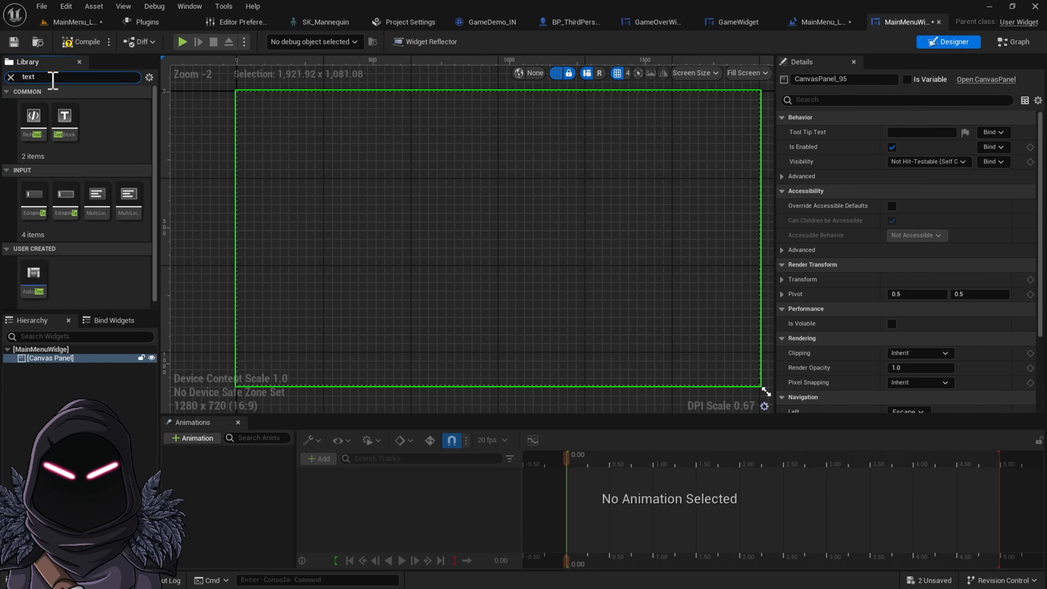
pyautogui.moveTo(64, 119); pyautogui.dragTo(439, 144)
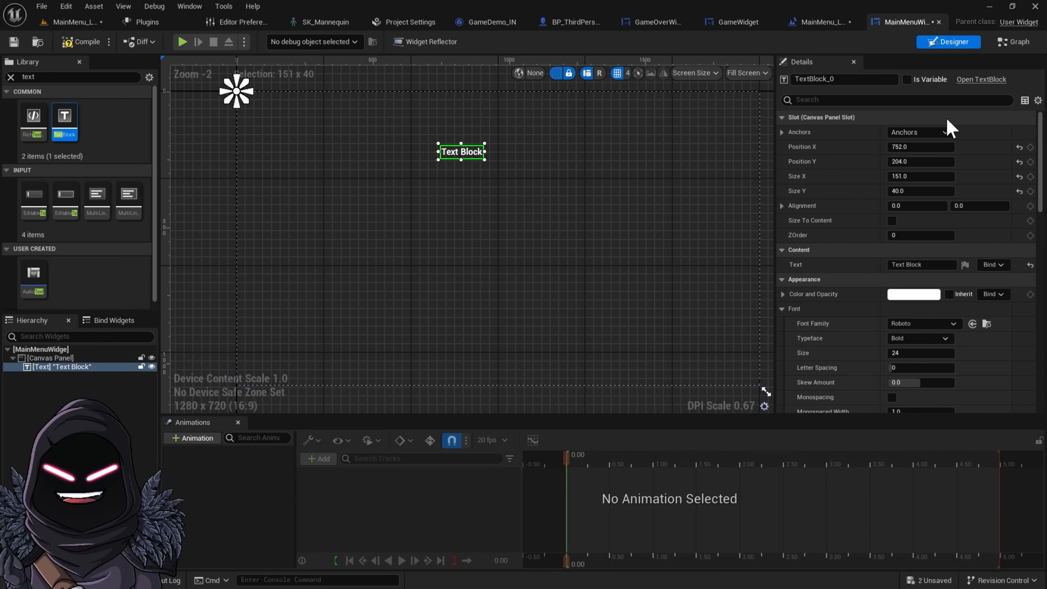
# Anchor the text block to the centre and set its position to X 460, Y -250
pyautogui.click(946, 132)
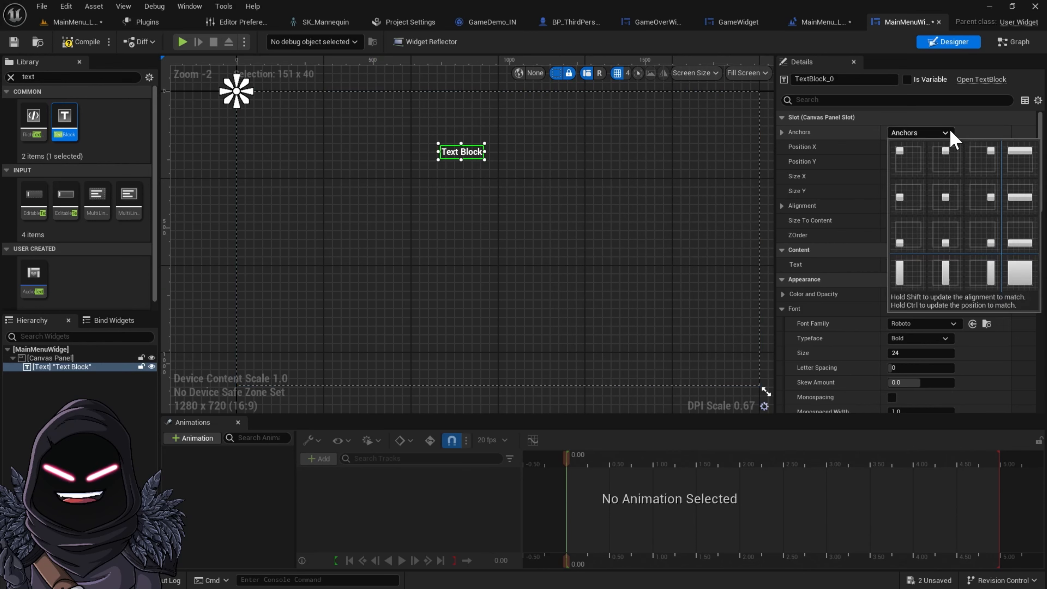
pyautogui.click(955, 192)
pyautogui.click(927, 147)
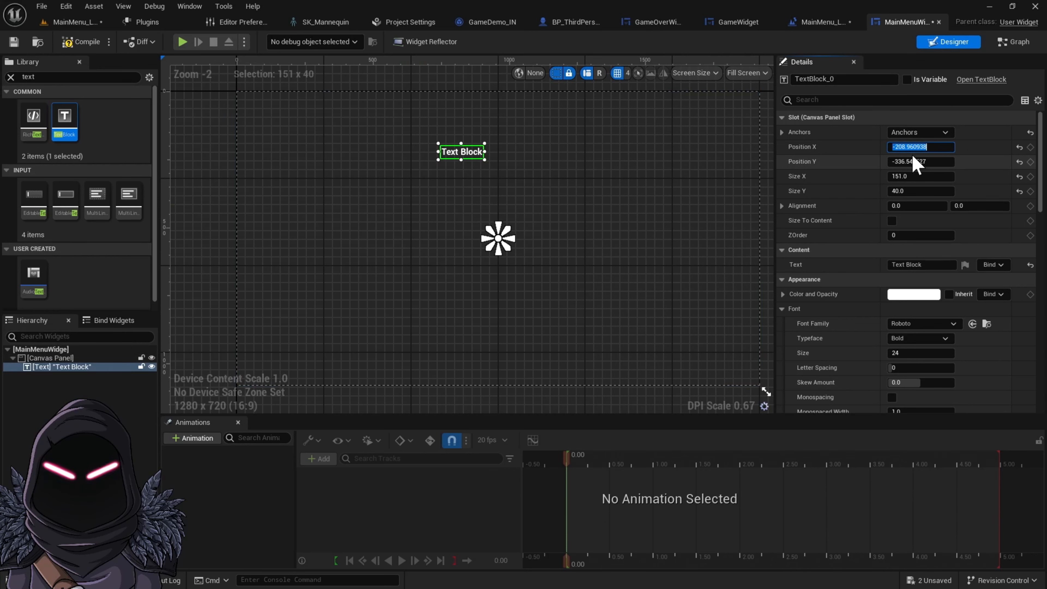
pyautogui.doubleClick(934, 147)
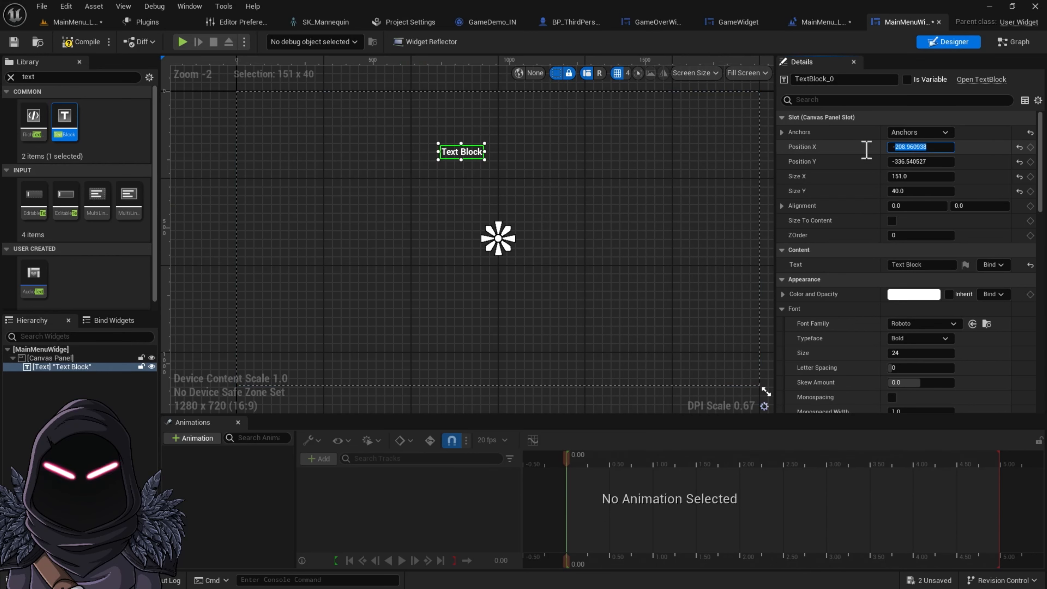
pyautogui.write('-460')
pyautogui.press('Return')
pyautogui.click(926, 161)
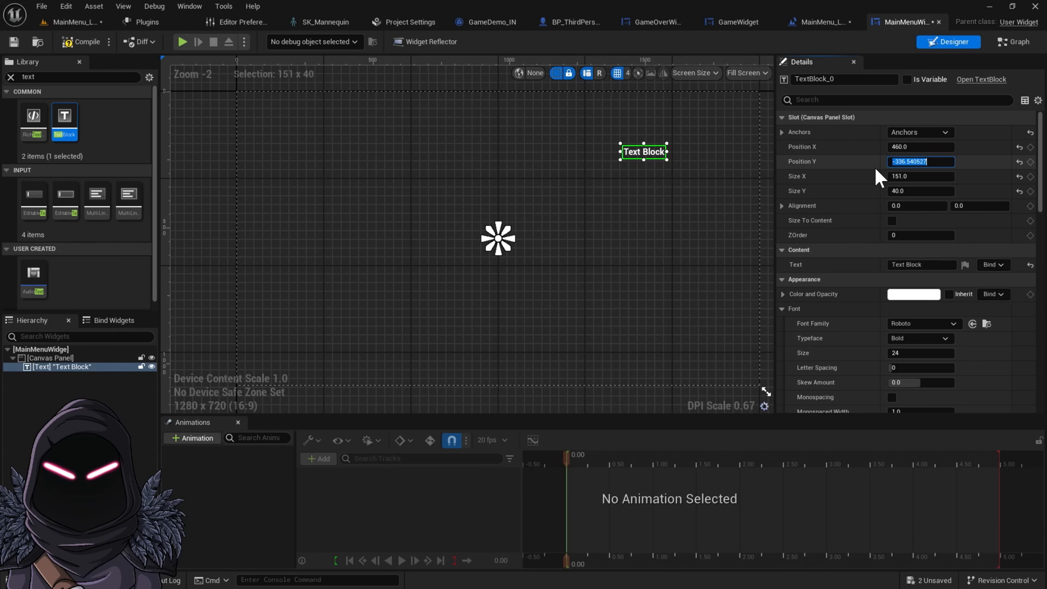
pyautogui.write('-250')
pyautogui.press('Return')
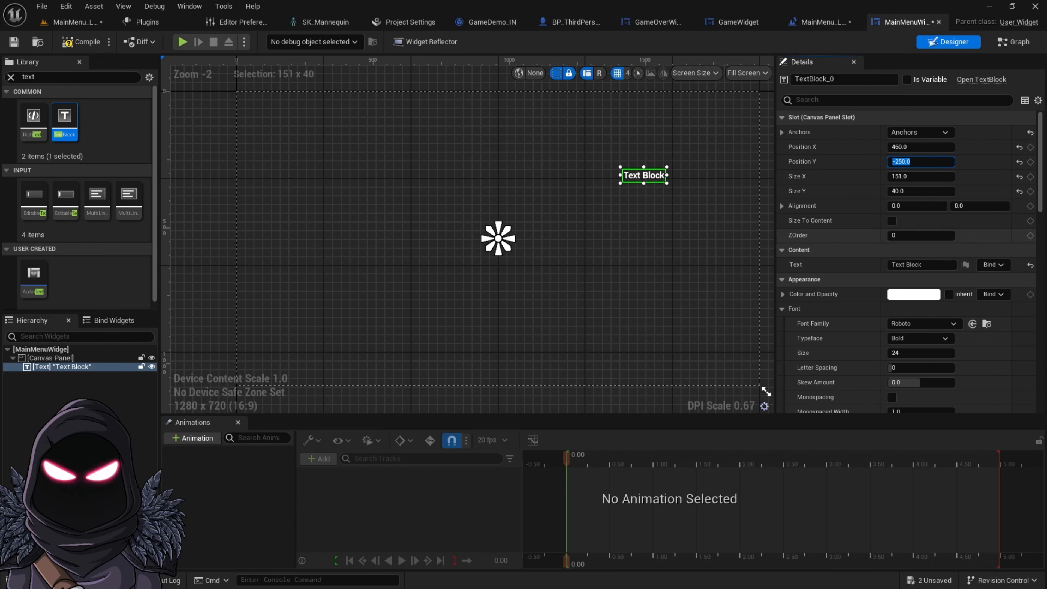
# Set the text block's size to 920 by 116
pyautogui.click(923, 192)
pyautogui.click(922, 176)
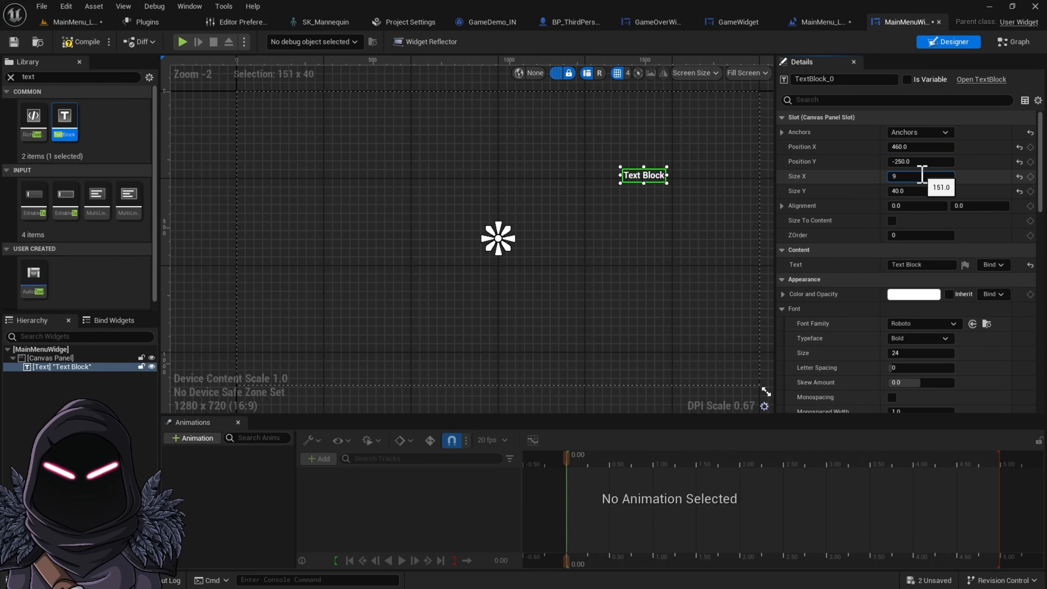
pyautogui.write('920')
pyautogui.press('Return')
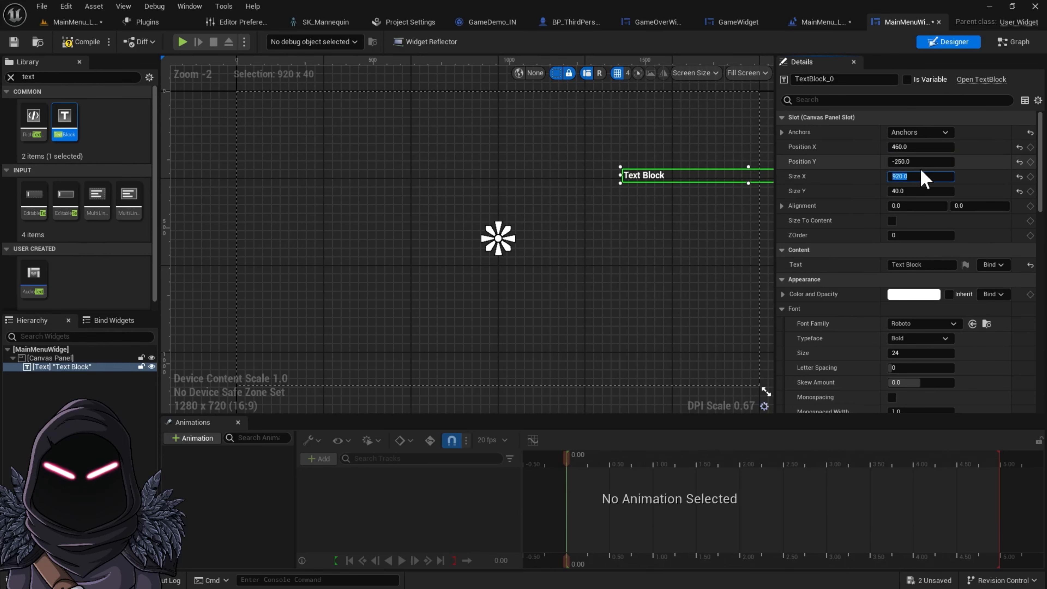
pyautogui.click(921, 191)
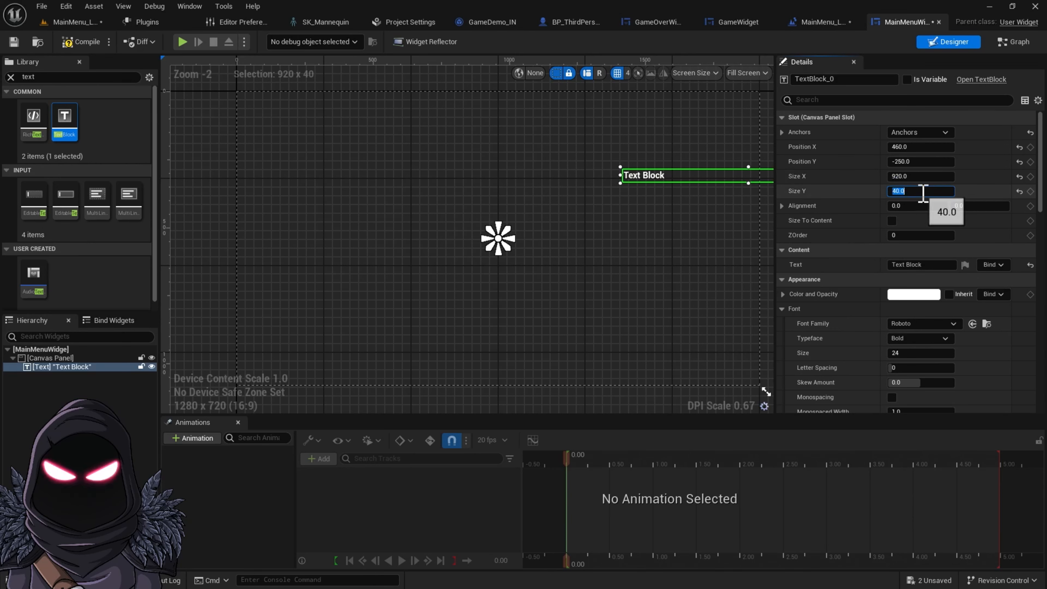
pyautogui.write('116')
pyautogui.press('Return')
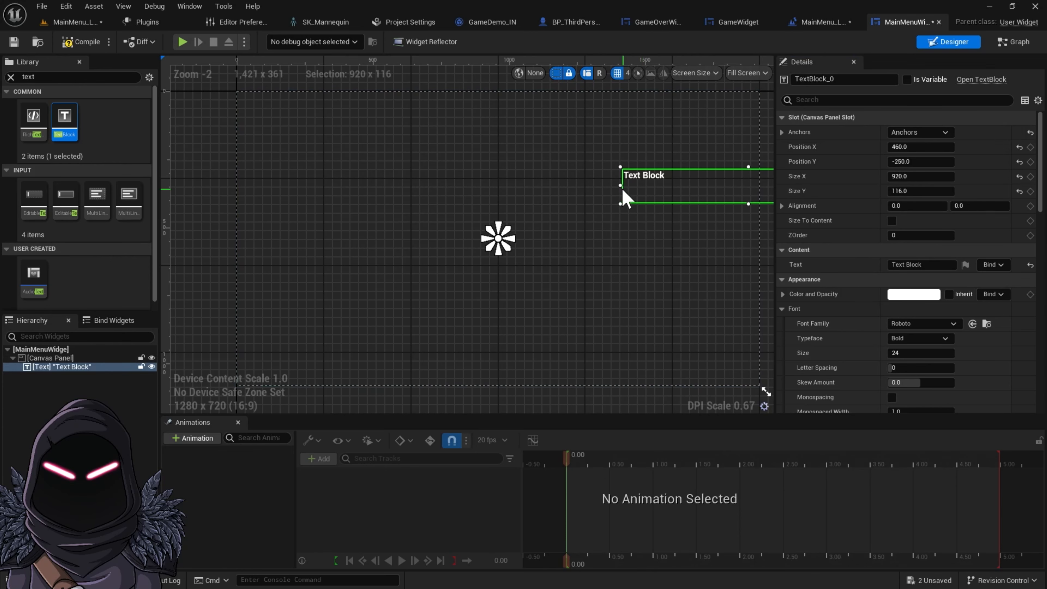
# Move the text block up toward the centre of the canvas, keeping its width at 920
pyautogui.moveTo(621, 185)
pyautogui.mouseDown()
pyautogui.moveTo(519, 185)
pyautogui.moveTo(641, 186)
pyautogui.mouseUp()
pyautogui.moveTo(739, 197); pyautogui.dragTo(482, 173)
pyautogui.click(914, 177)
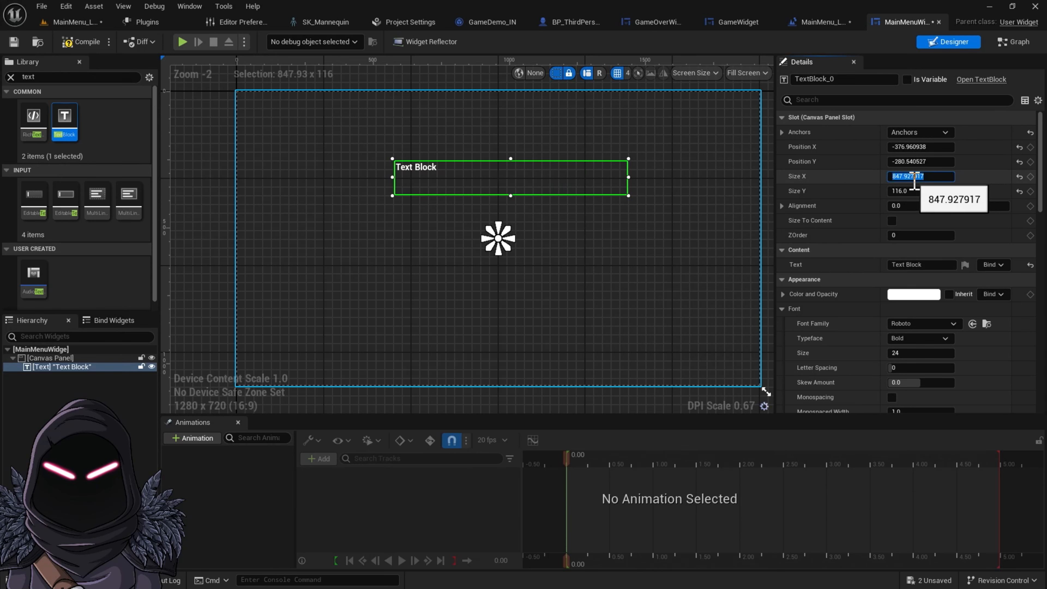
pyautogui.press('Return')
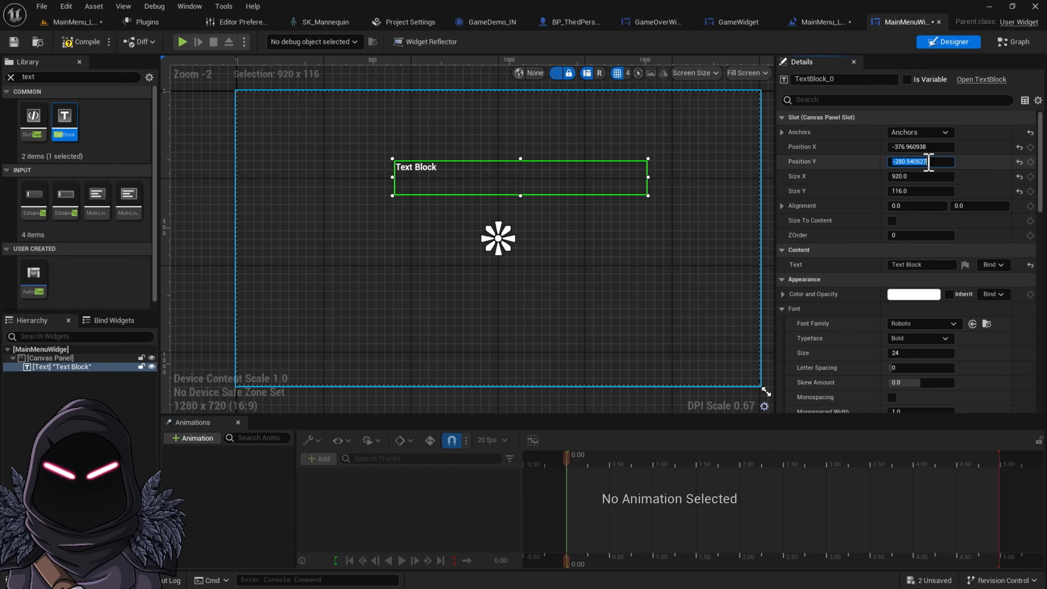
# Set the text block's font size to 80
pyautogui.click(918, 192)
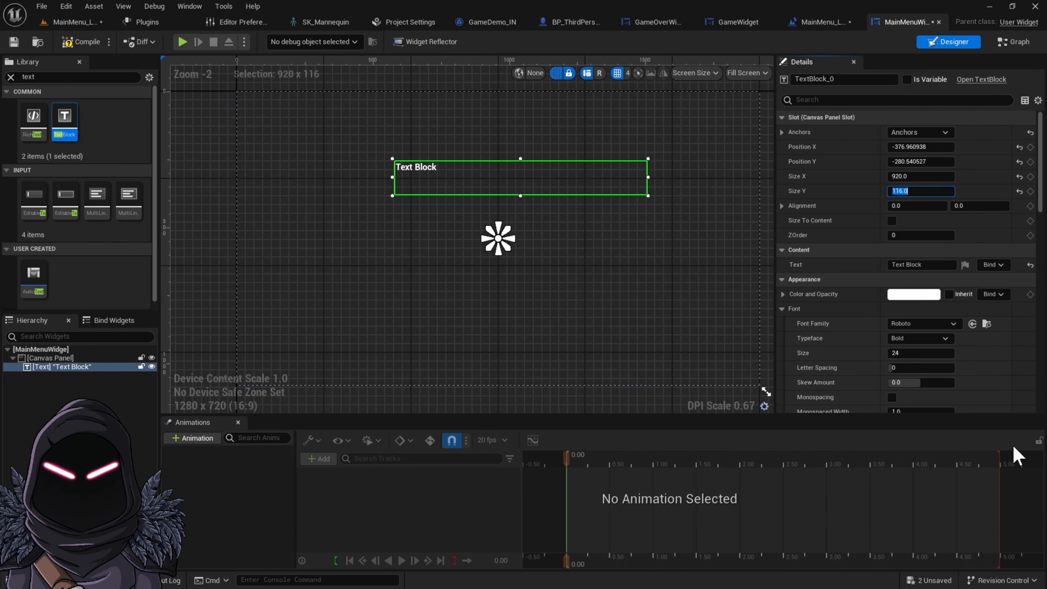
pyautogui.click(911, 351)
pyautogui.write('80')
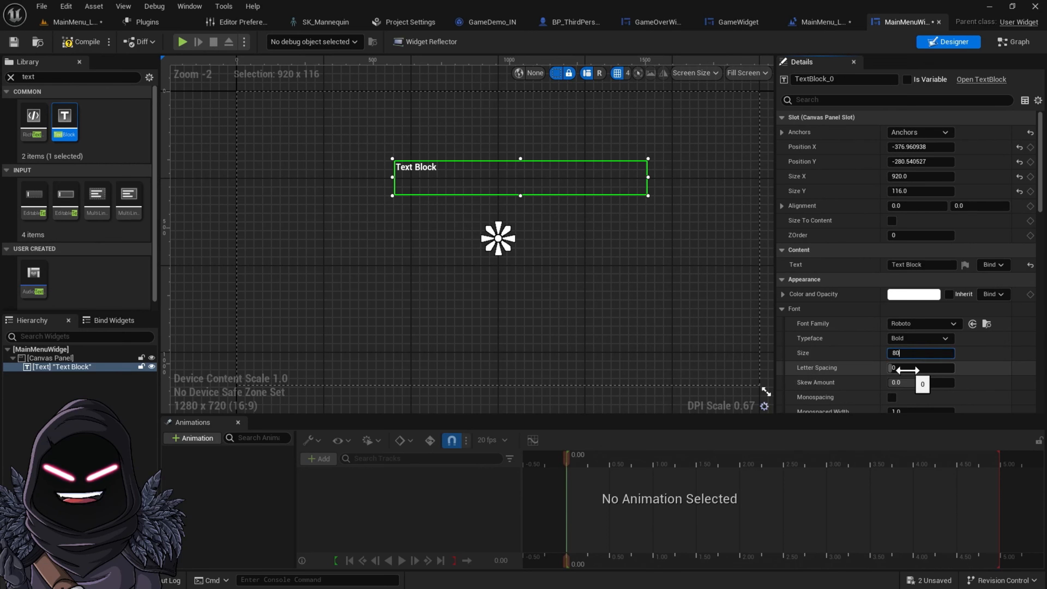
pyautogui.press('Return')
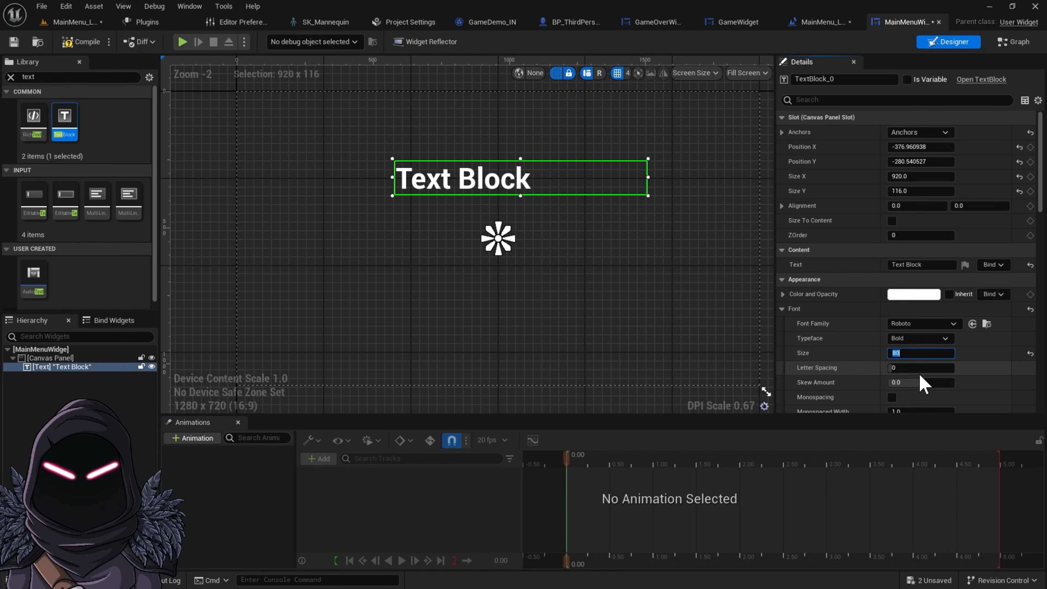
# Set the text colour to a blue-violet shade (sRGB hex 4E49FF)
pyautogui.click(919, 294)
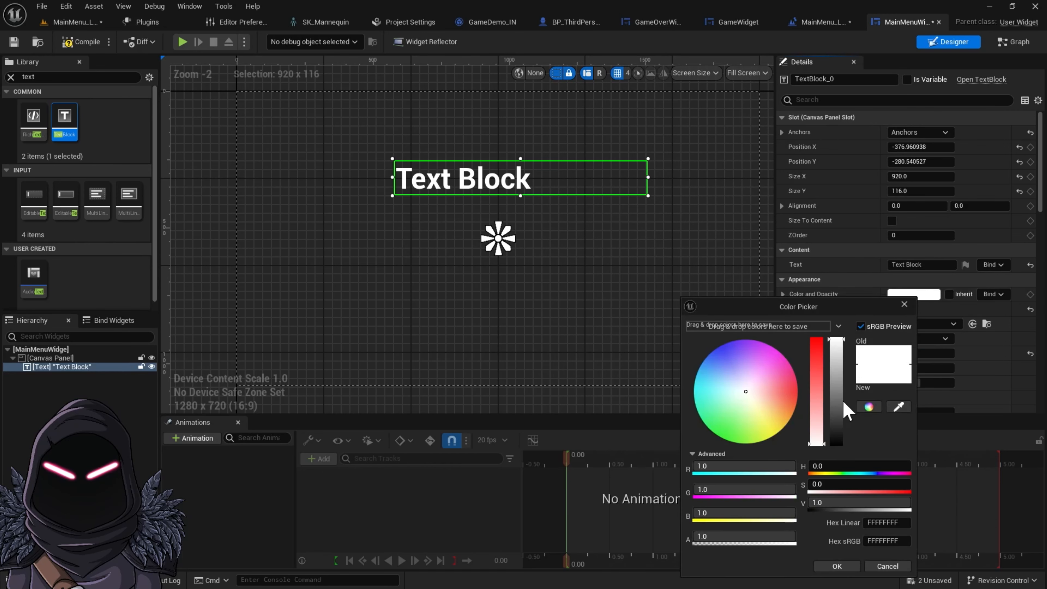
pyautogui.moveTo(705, 348)
pyautogui.mouseDown()
pyautogui.moveTo(730, 342)
pyautogui.moveTo(715, 350)
pyautogui.mouseUp()
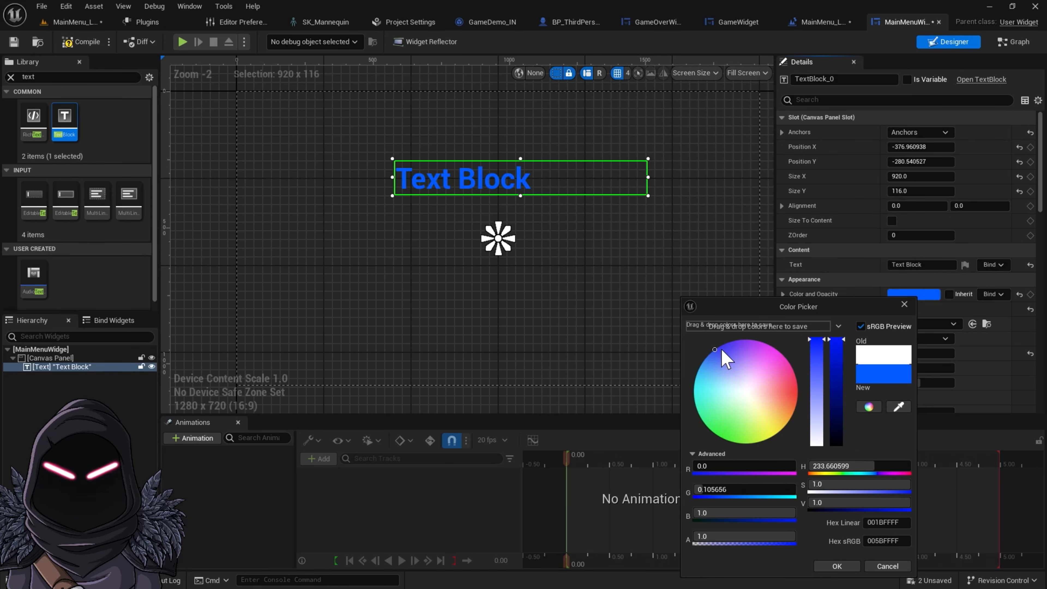
pyautogui.click(721, 349)
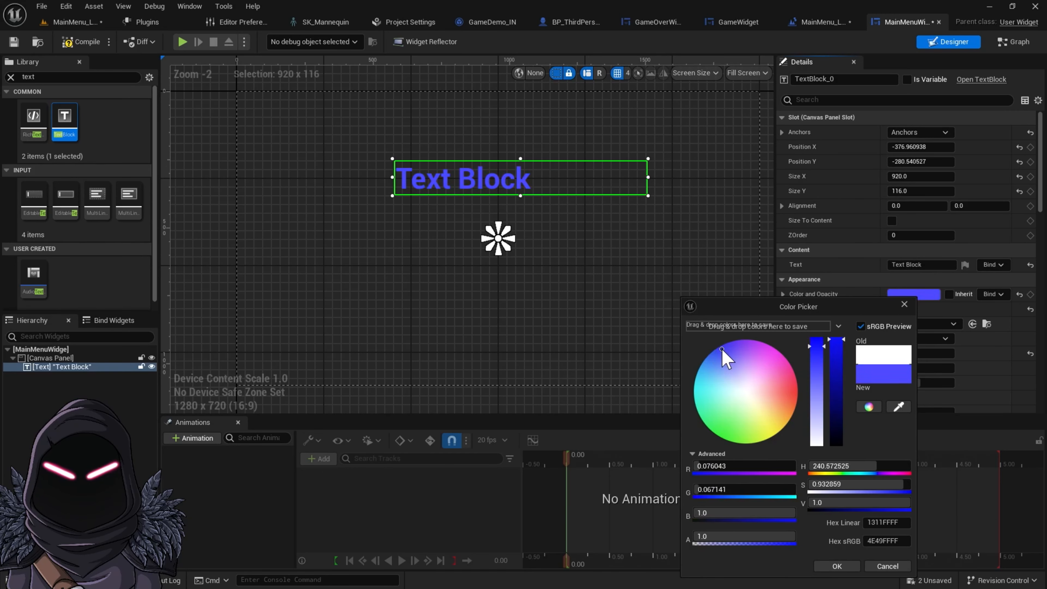
pyautogui.click(846, 568)
# Change the text block's content to "A 3rd PERSON GAME"
pyautogui.click(899, 265)
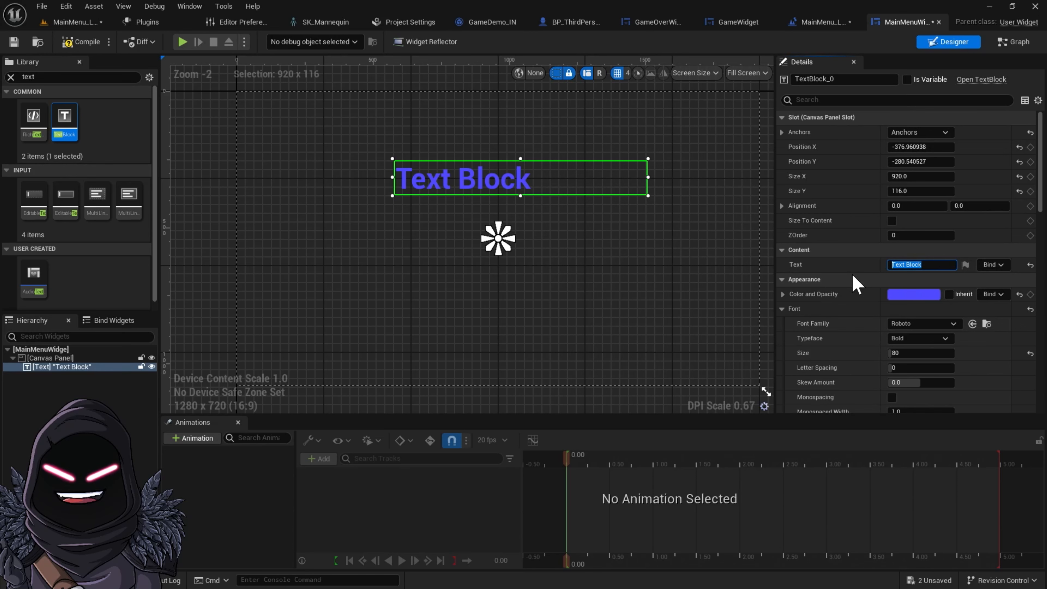
pyautogui.write('A 3Rd PERDON')
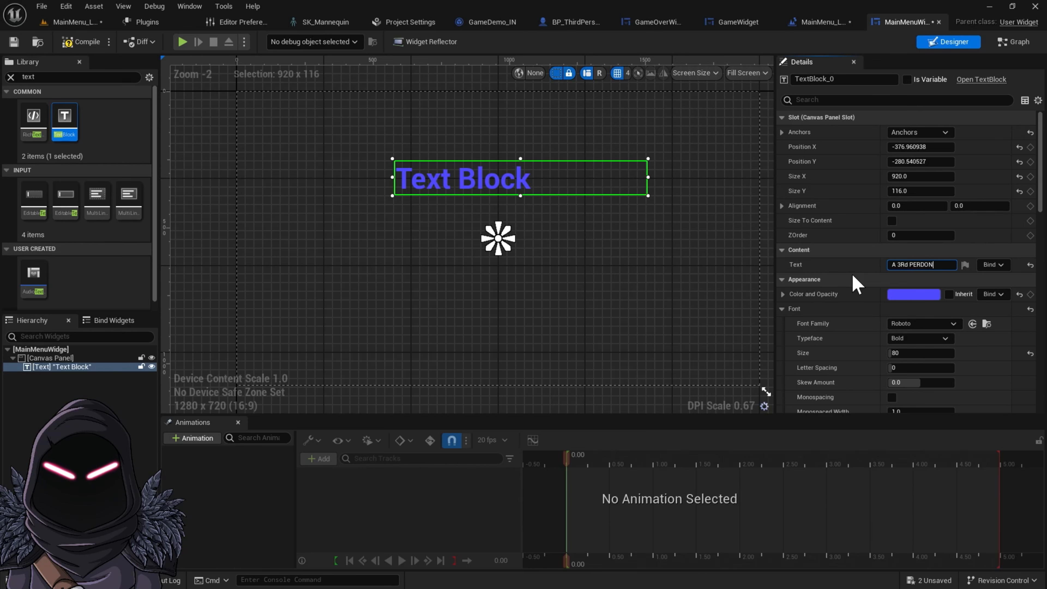
pyautogui.write(' GAME')
pyautogui.click(908, 263)
pyautogui.press('BackSpace')
pyautogui.press('BackSpace')
pyautogui.write('rd')
pyautogui.press('Return')
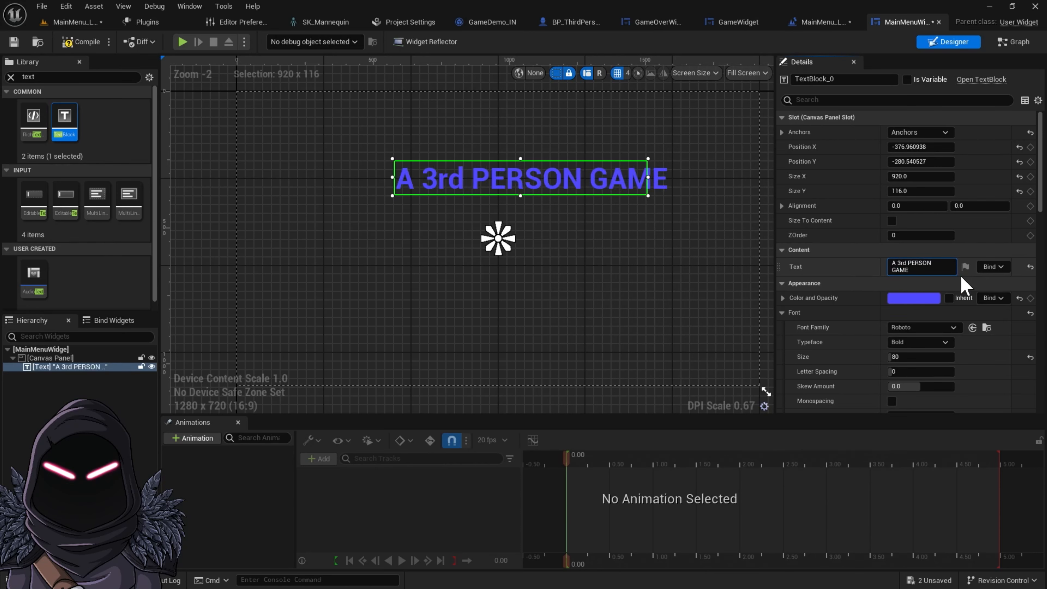
# Widen the text block to about 1010 so the title fits and set its Position X to -510
pyautogui.moveTo(648, 177); pyautogui.dragTo(674, 179)
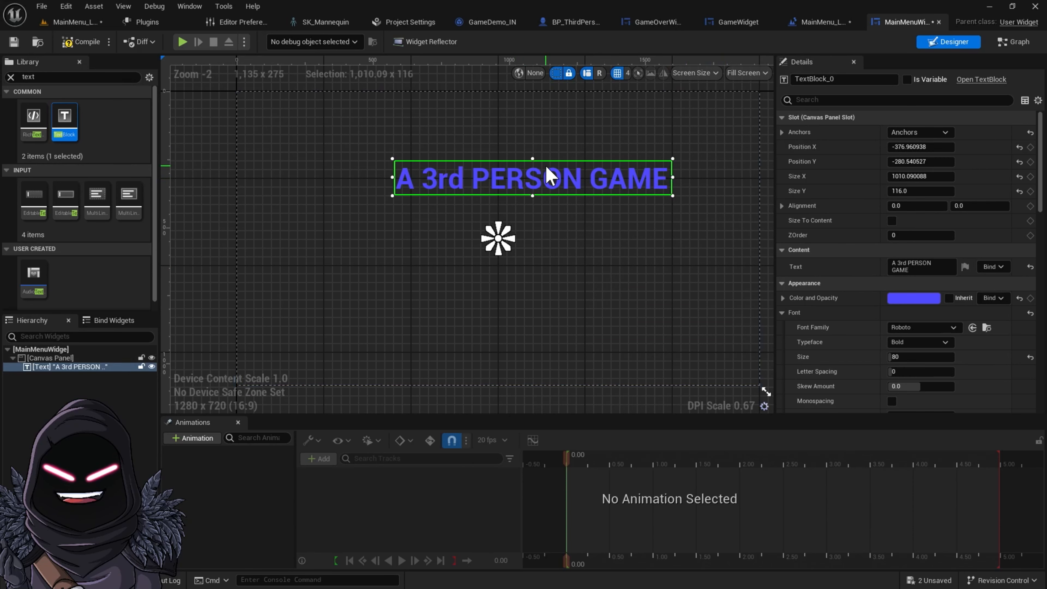
pyautogui.moveTo(549, 170); pyautogui.dragTo(509, 178)
pyautogui.click(895, 147)
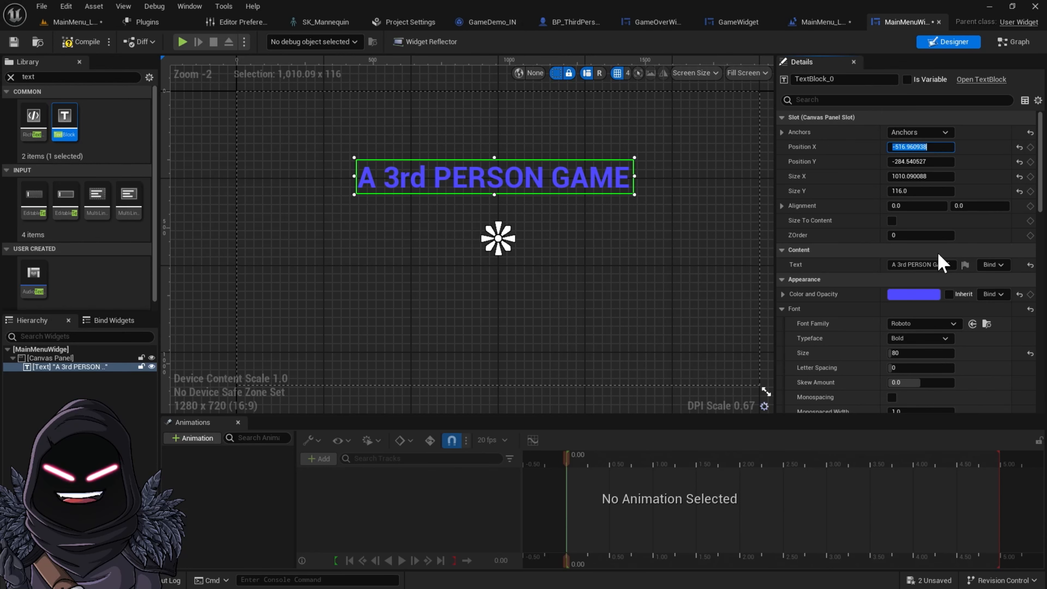
pyautogui.write('-')
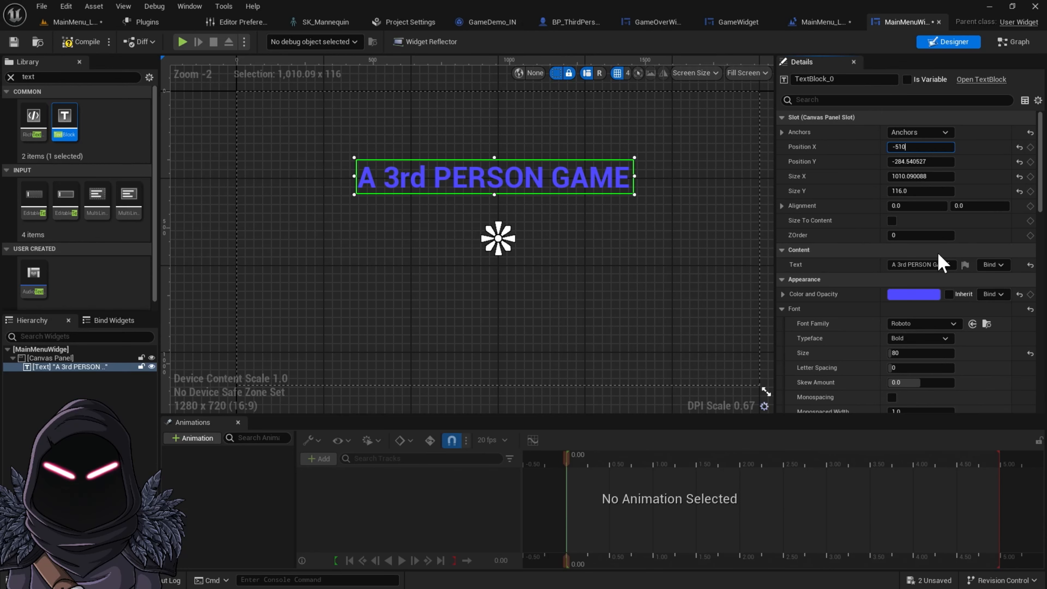
pyautogui.write('510')
pyautogui.press('Return')
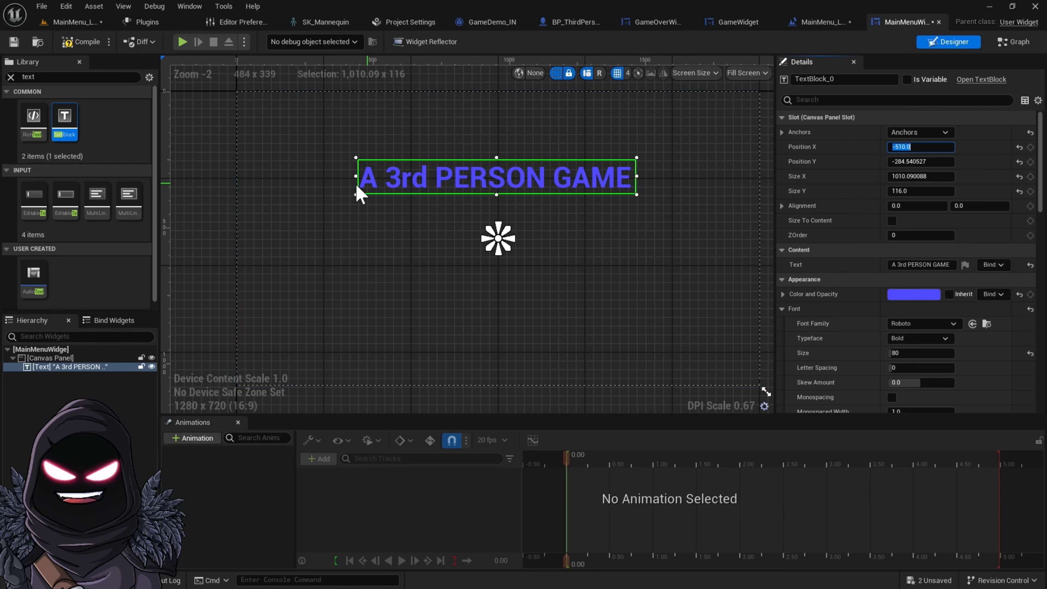
# Add a Button from the widget library onto the canvas below the title
pyautogui.click(10, 76)
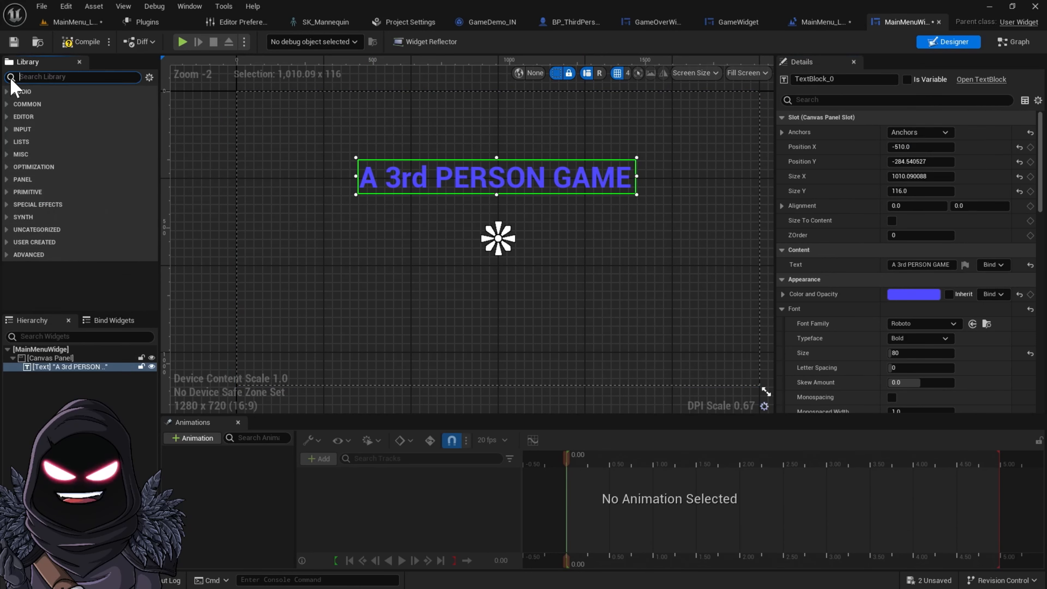
pyautogui.write('bu')
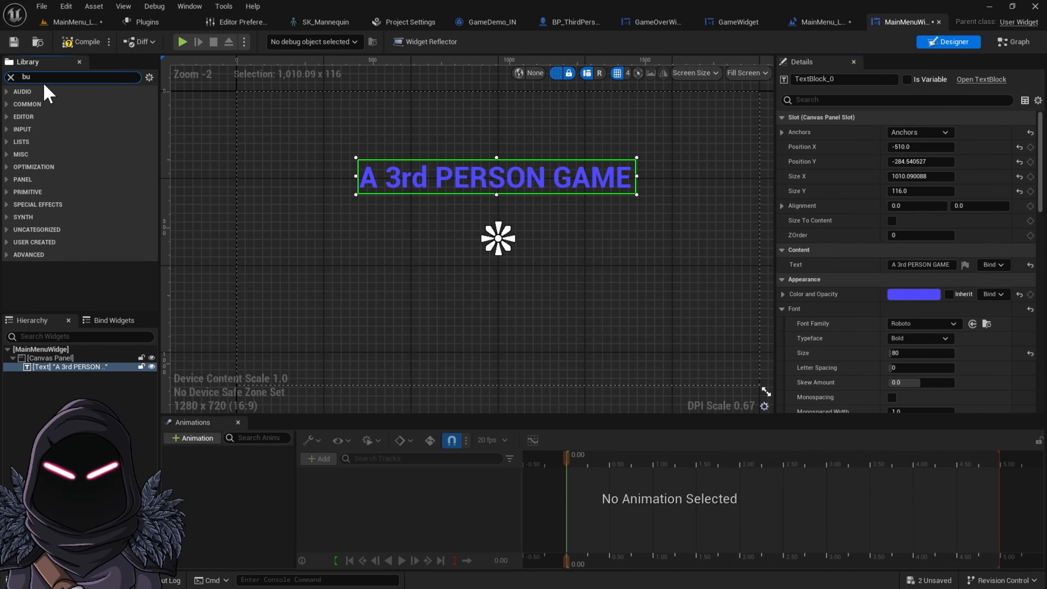
pyautogui.write('tton')
pyautogui.moveTo(36, 117); pyautogui.dragTo(359, 269)
# Anchor the button to the left-middle and set its position to X 100, Y 0
pyautogui.click(935, 133)
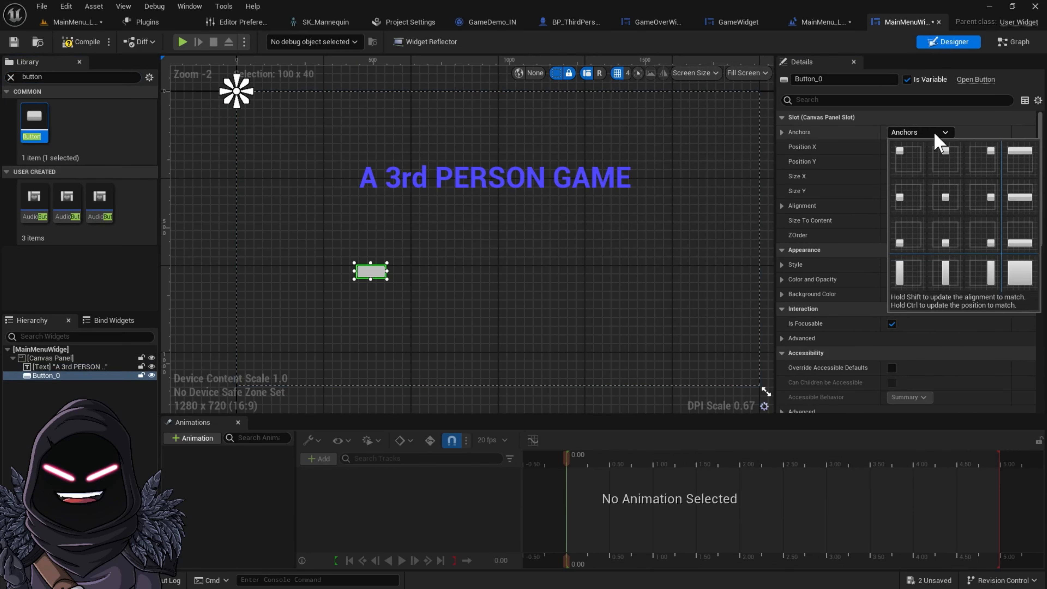
pyautogui.click(904, 196)
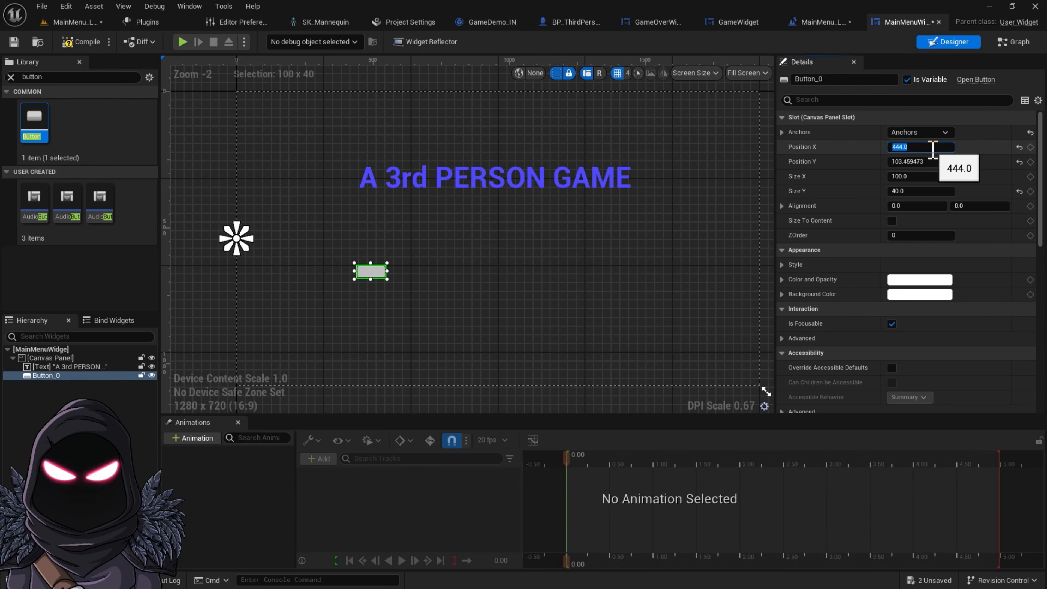
pyautogui.write('100')
pyautogui.press('Tab')
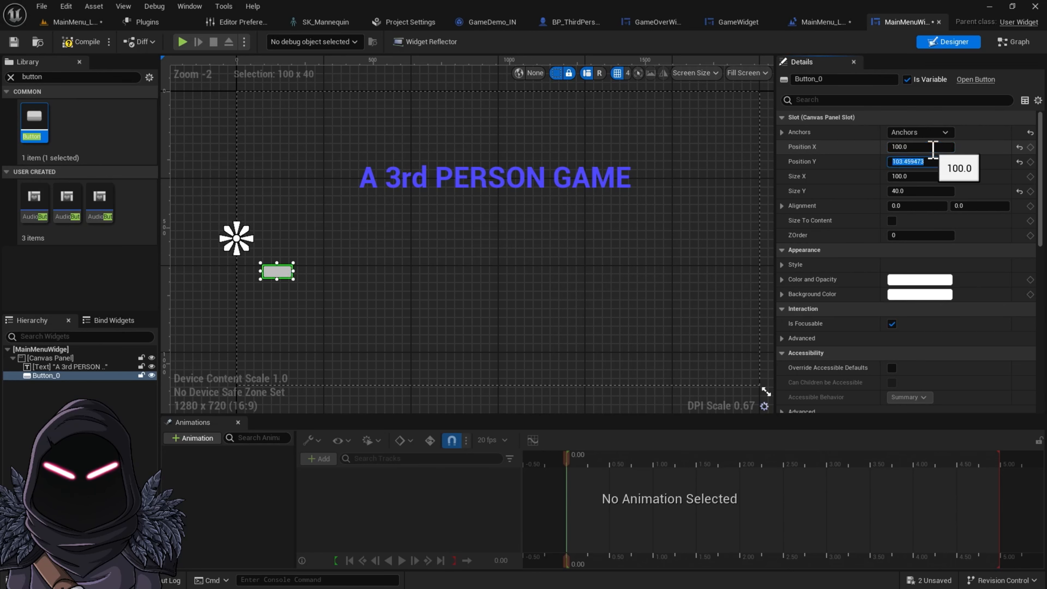
pyautogui.write('0')
pyautogui.press('Return')
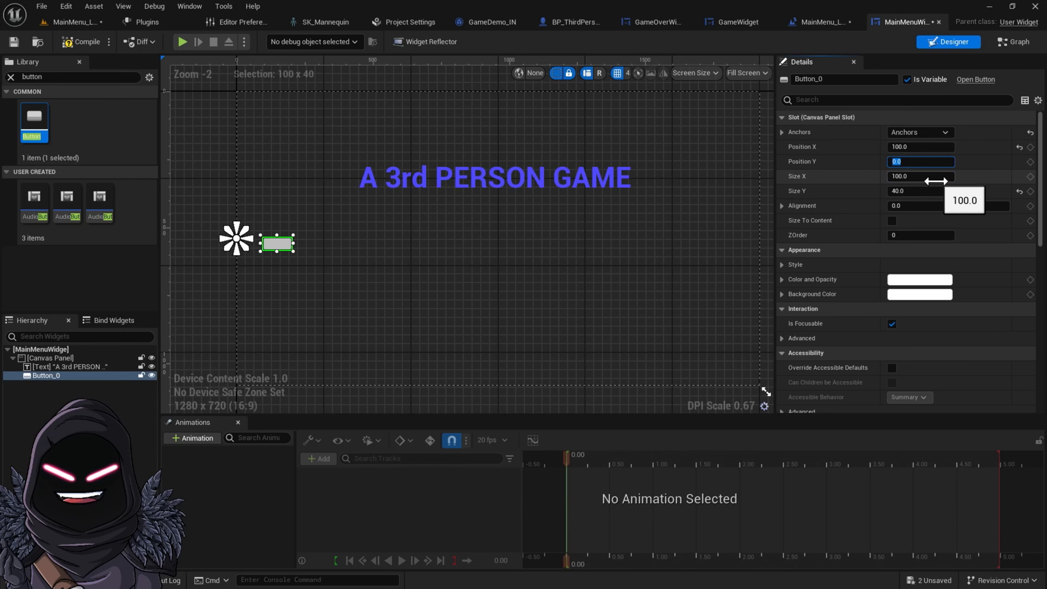
# Set the button's size to 600 by 100
pyautogui.click(917, 177)
pyautogui.write('600')
pyautogui.press('Tab')
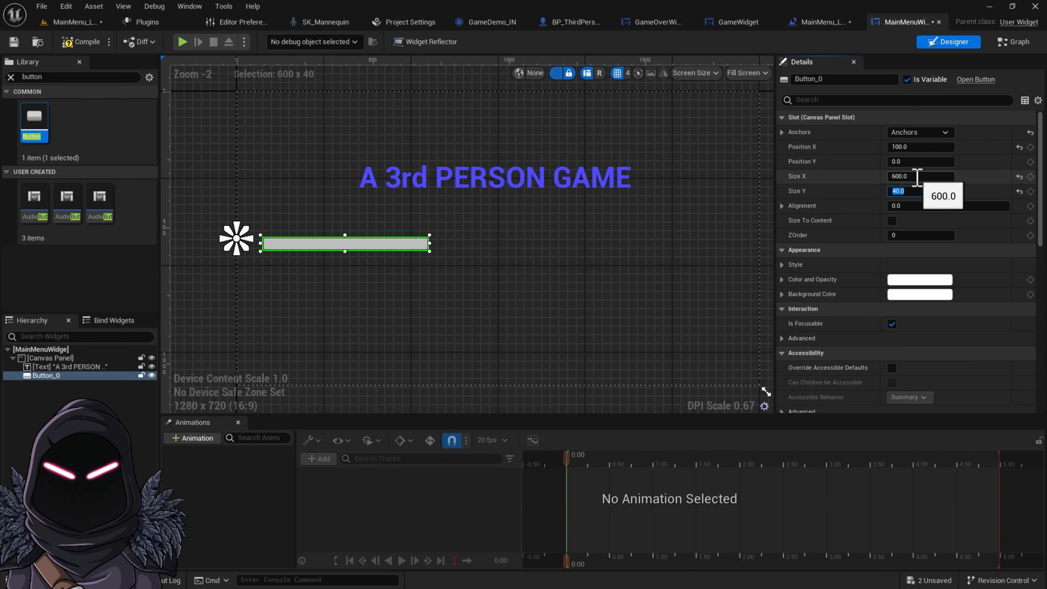
pyautogui.press('Return')
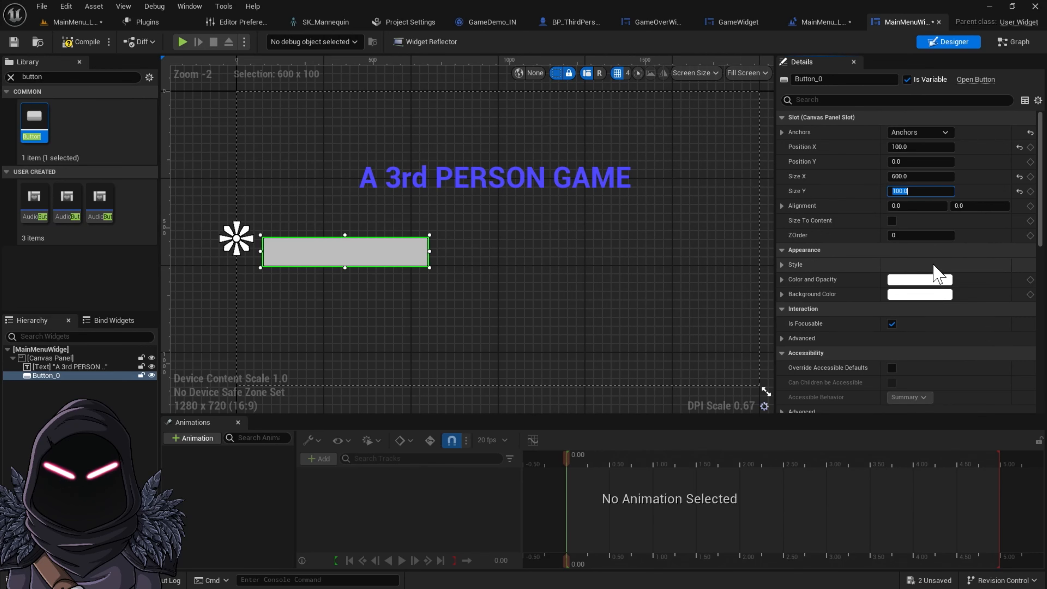
# Set the first button's background colour alpha to 0.3
pyautogui.click(921, 295)
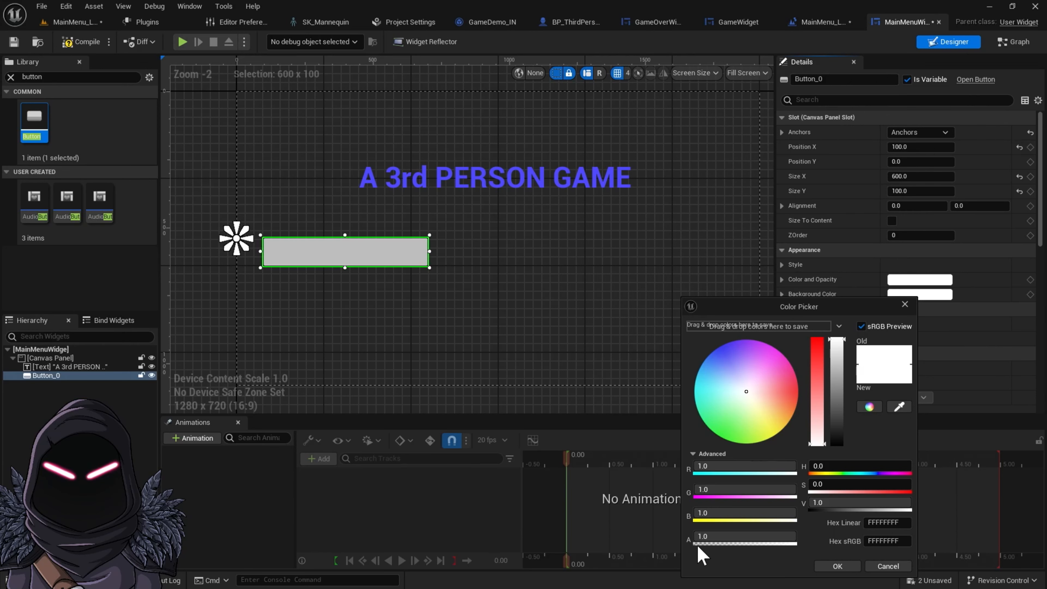
pyautogui.click(726, 536)
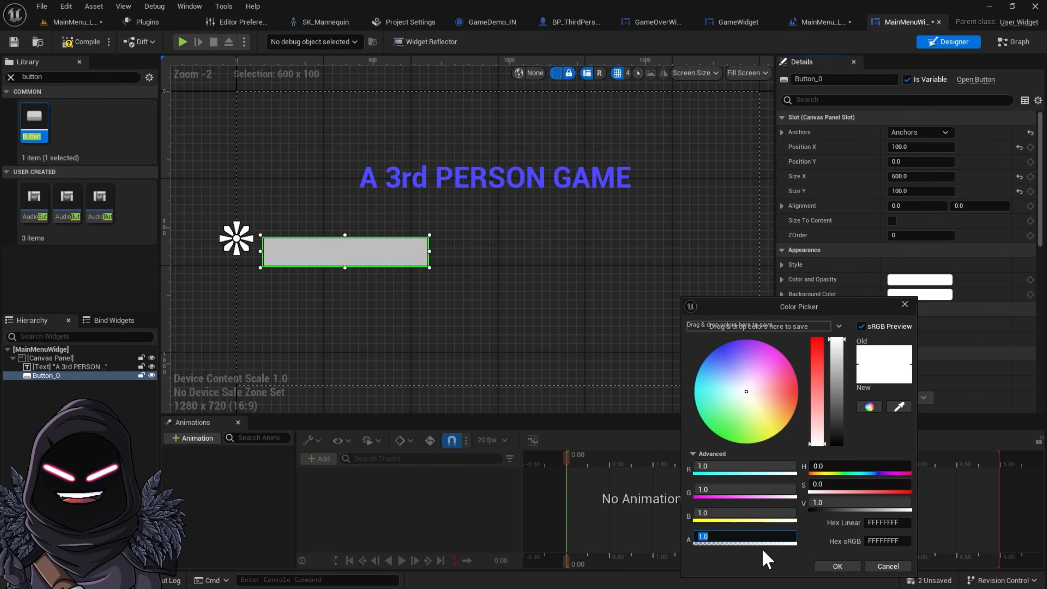
pyautogui.write('0.5')
pyautogui.press('Return')
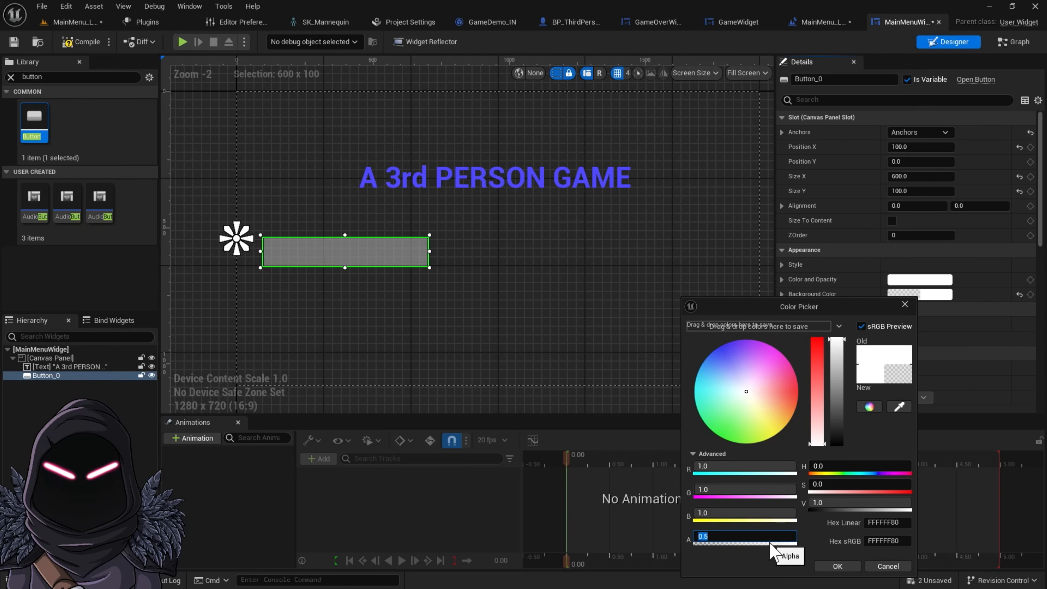
pyautogui.write('0.3')
pyautogui.press('Return')
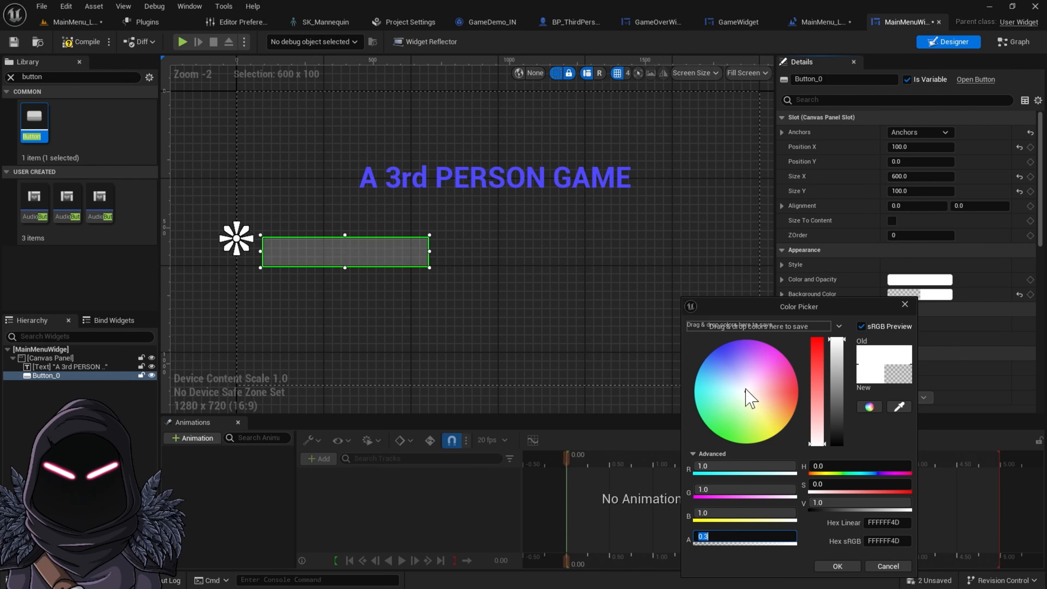
pyautogui.moveTo(836, 341); pyautogui.dragTo(842, 433)
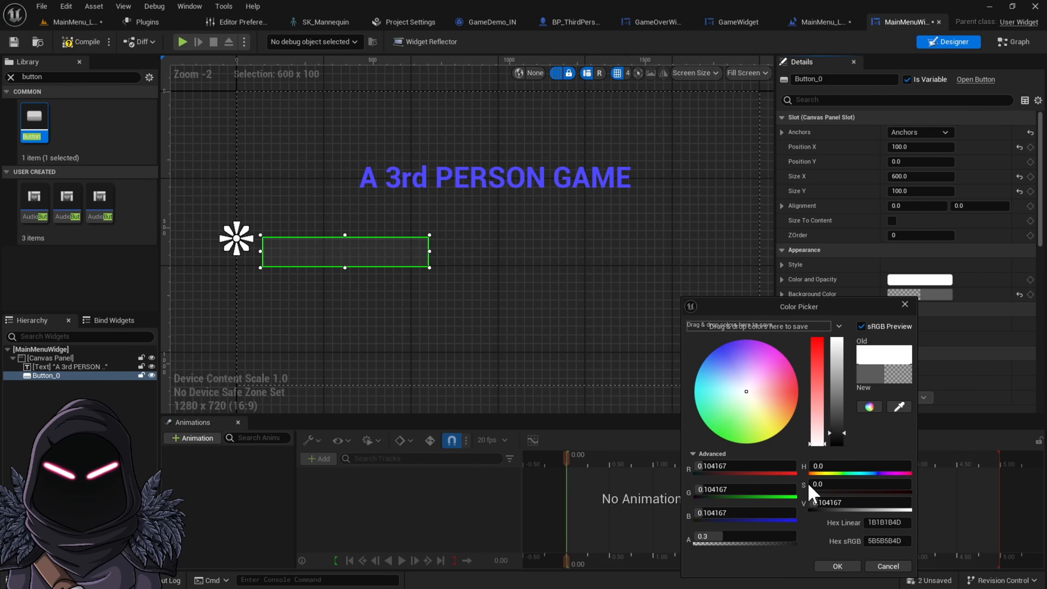
pyautogui.moveTo(845, 432); pyautogui.dragTo(853, 333)
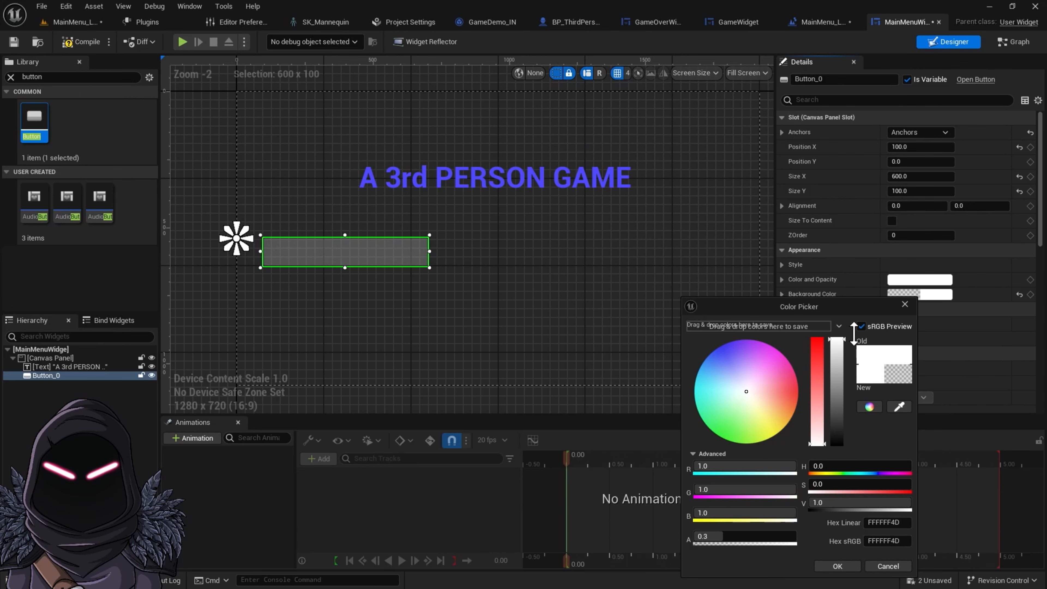
pyautogui.click(836, 566)
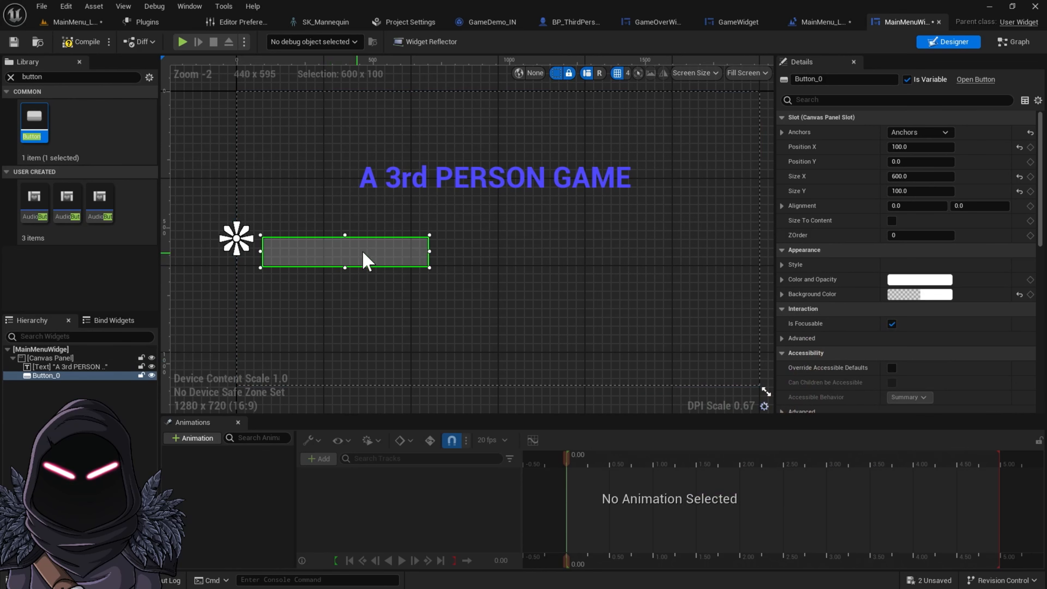
# Add a second Button to the canvas right of the first and anchor it to the right-middle
pyautogui.moveTo(47, 121); pyautogui.dragTo(633, 229)
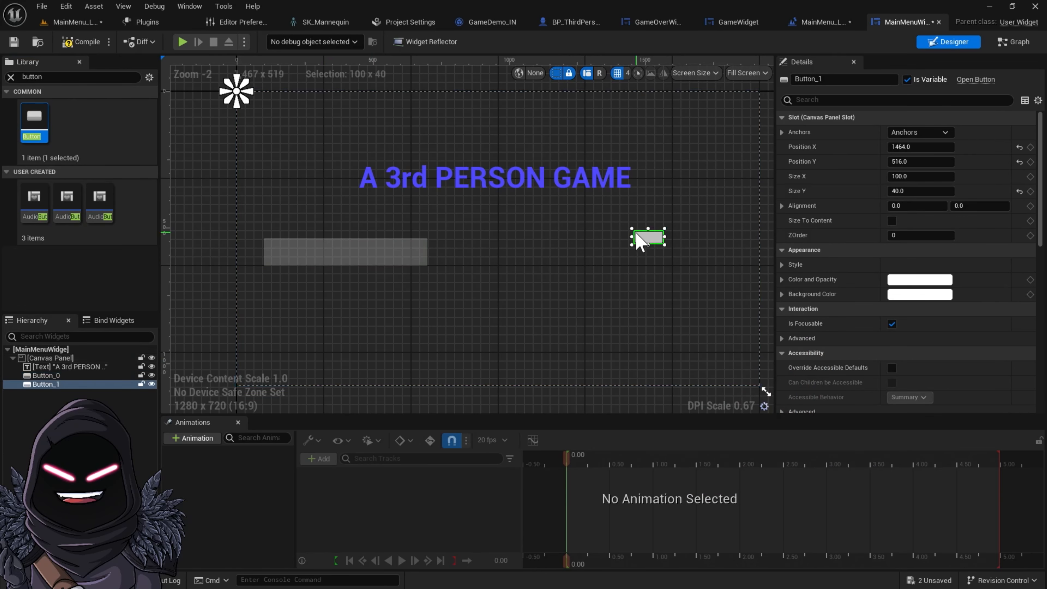
pyautogui.click(945, 133)
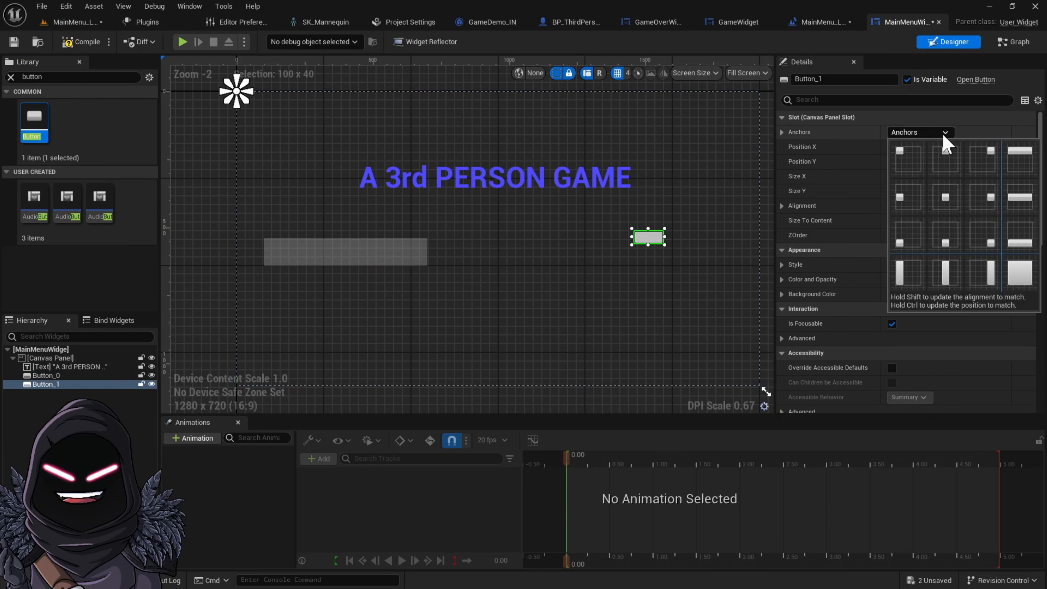
pyautogui.click(992, 204)
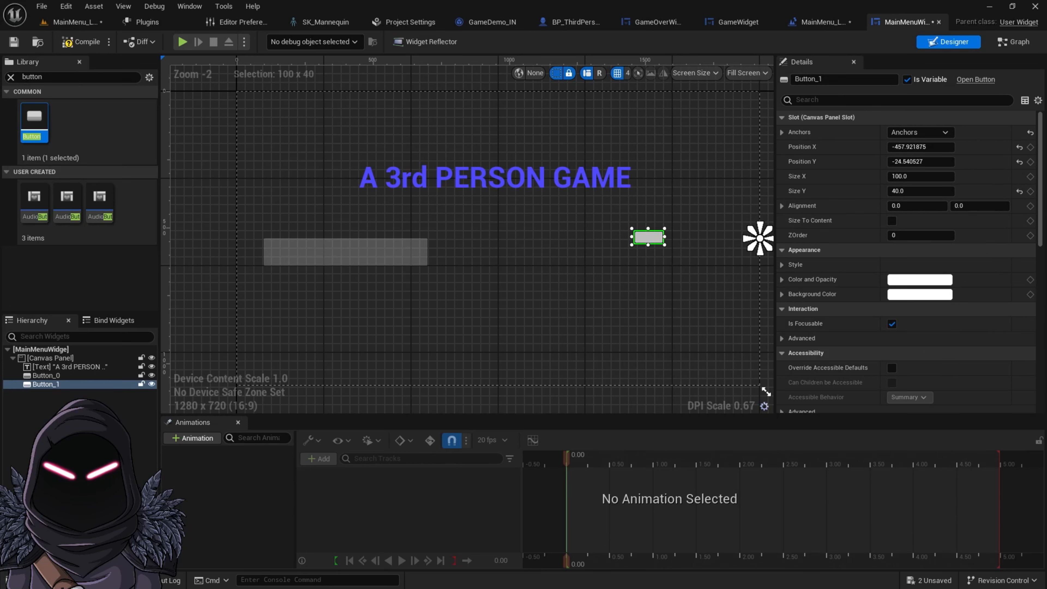
# Set the second button's position to X -675, Y 0
pyautogui.click(934, 146)
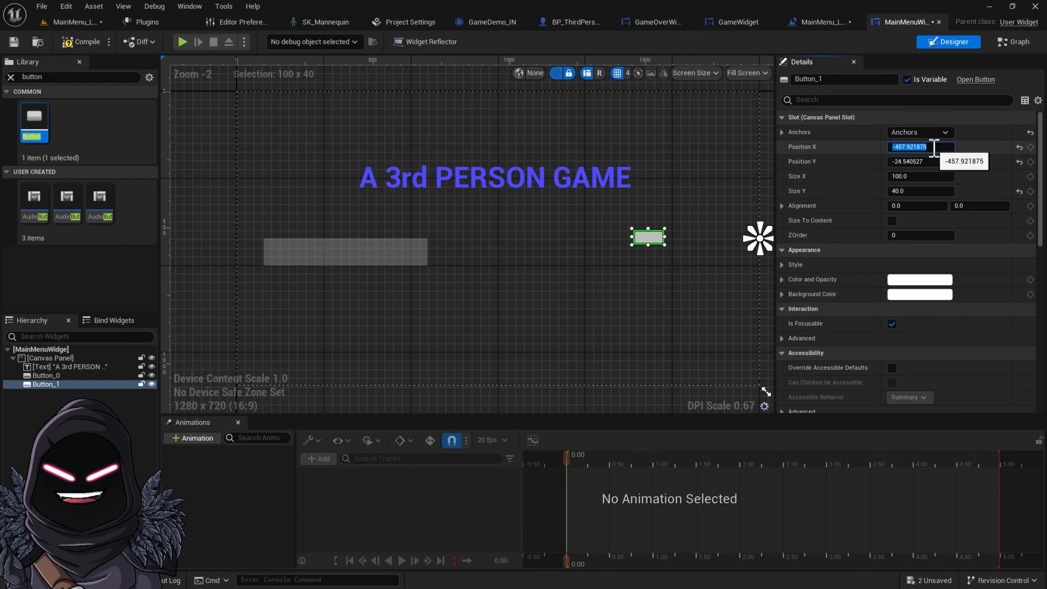
pyautogui.write('-675')
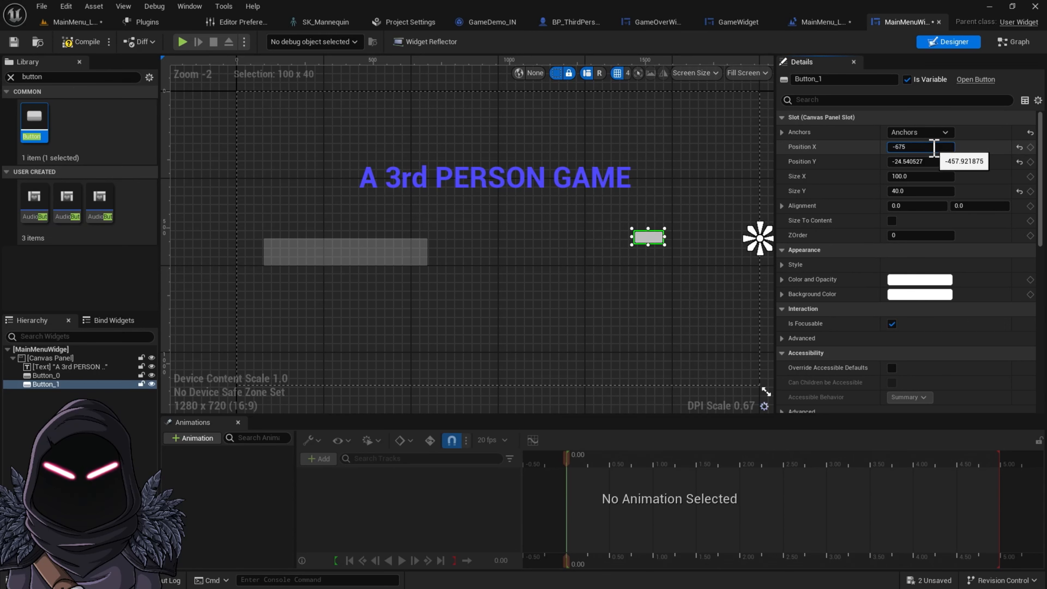
pyautogui.press('Return')
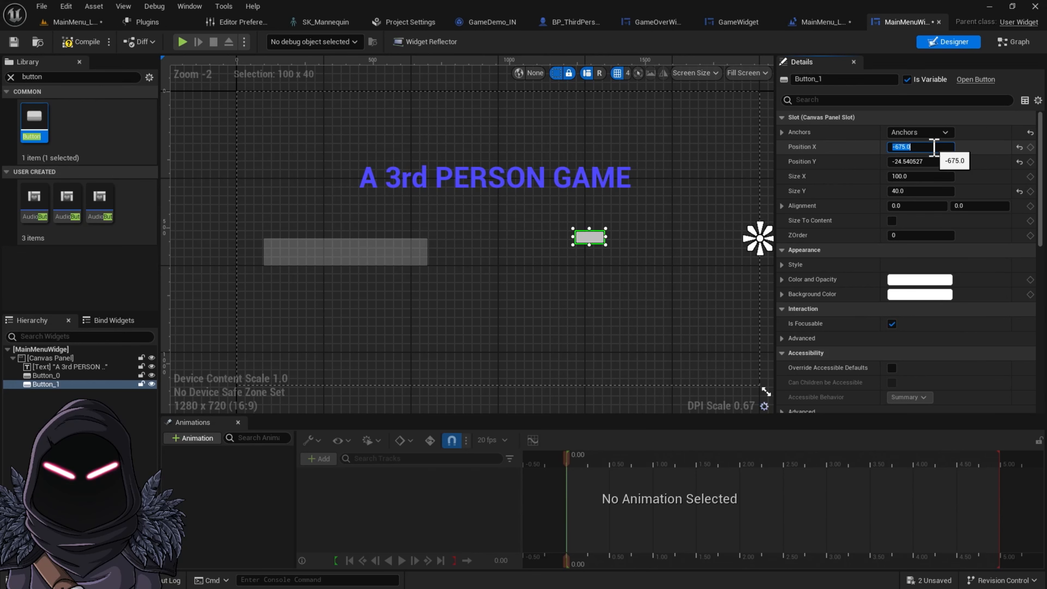
pyautogui.click(931, 161)
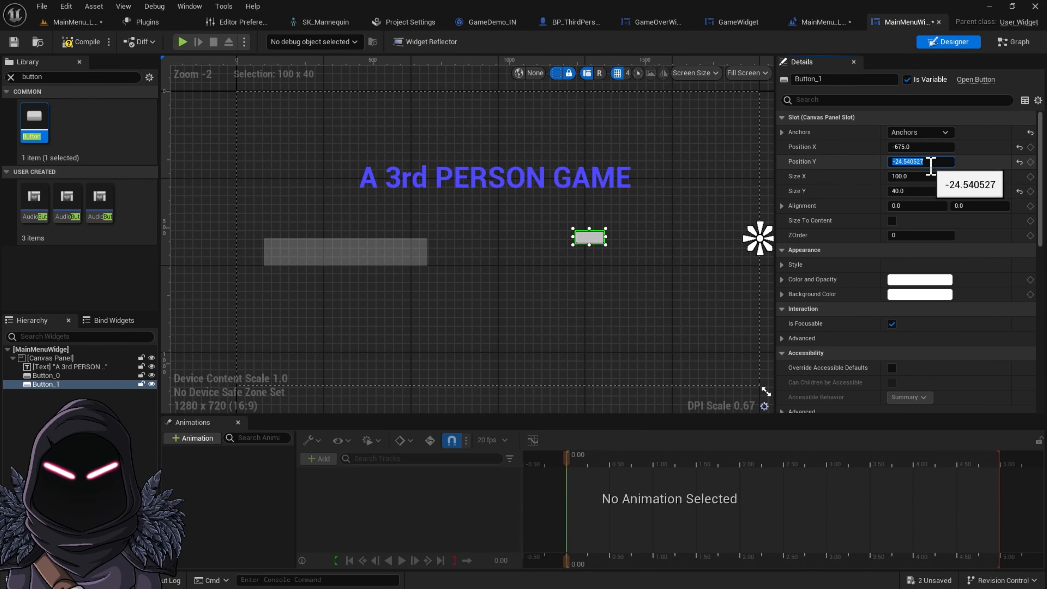
pyautogui.write('0')
pyautogui.press('Return')
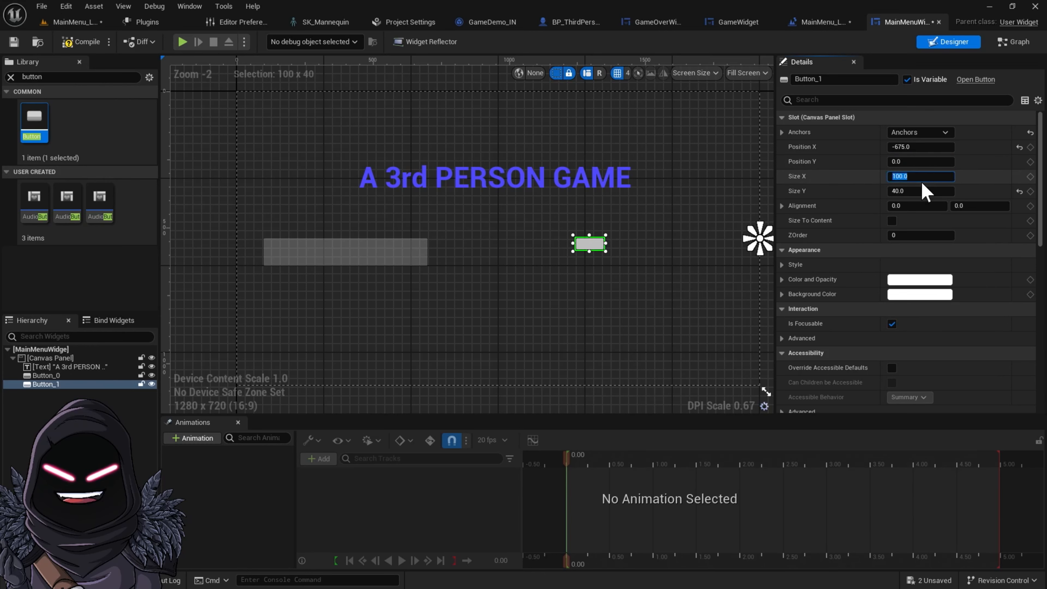
# Set the second button's size to 600 by 100
pyautogui.write('600')
pyautogui.press('Tab')
pyautogui.write('100')
pyautogui.press('Return')
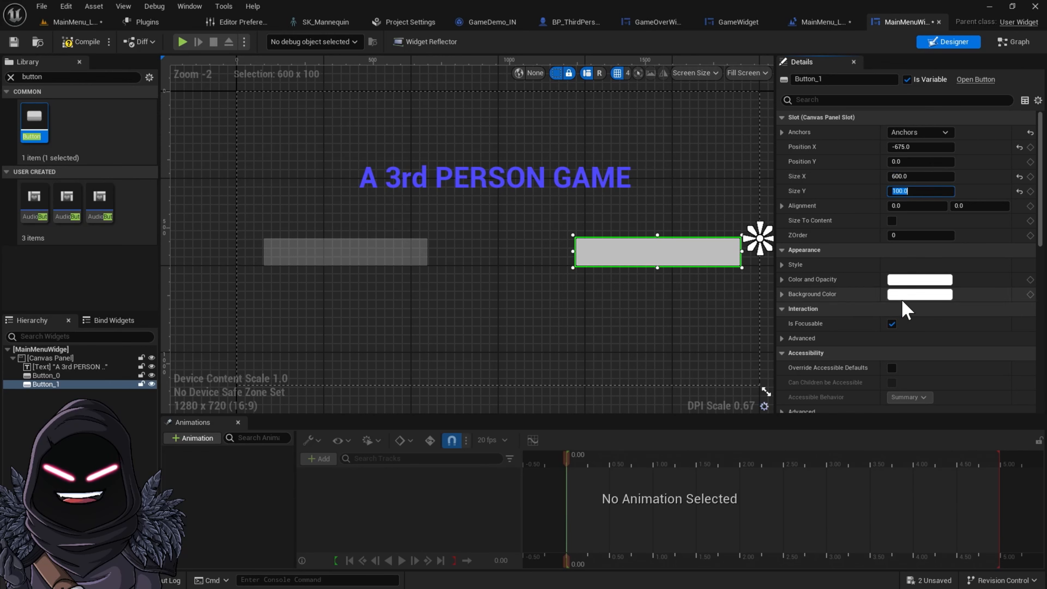
# Set the second button's background colour alpha to 0.3
pyautogui.click(909, 294)
pyautogui.click(727, 536)
pyautogui.press('BackSpace')
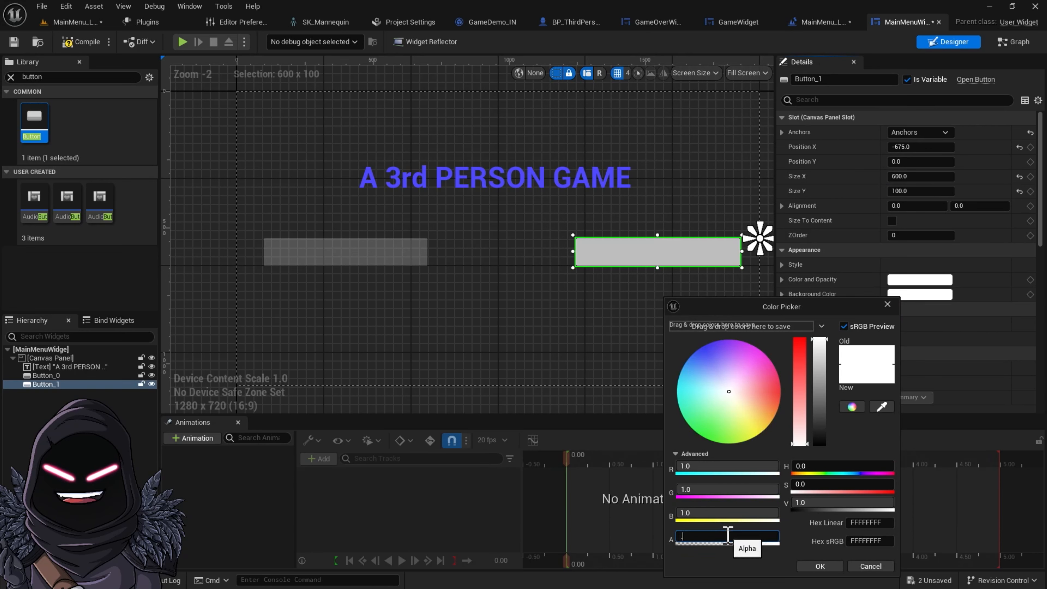
pyautogui.write('0.3')
pyautogui.press('Return')
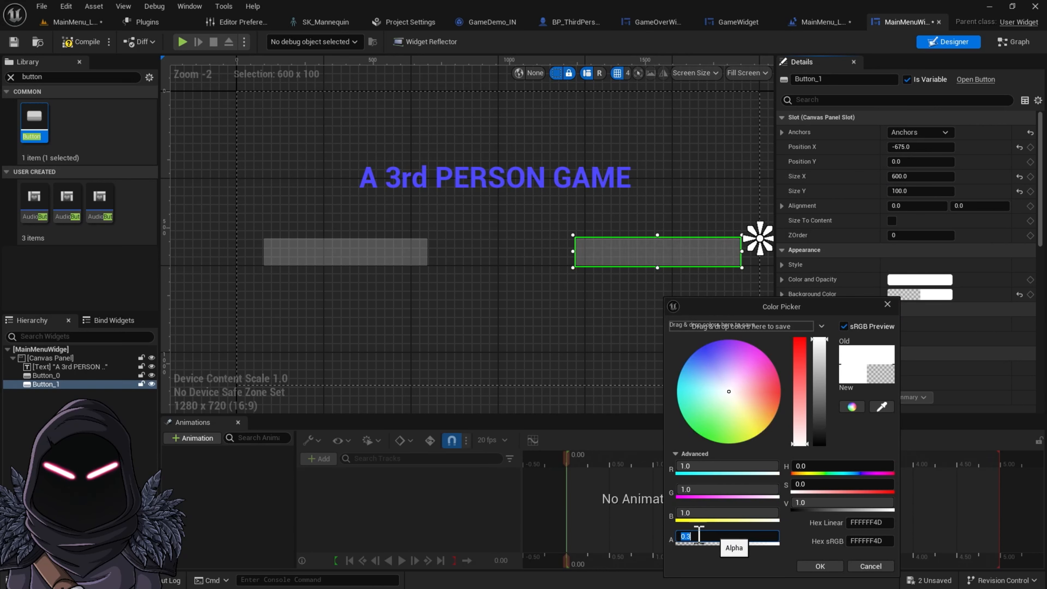
pyautogui.click(557, 365)
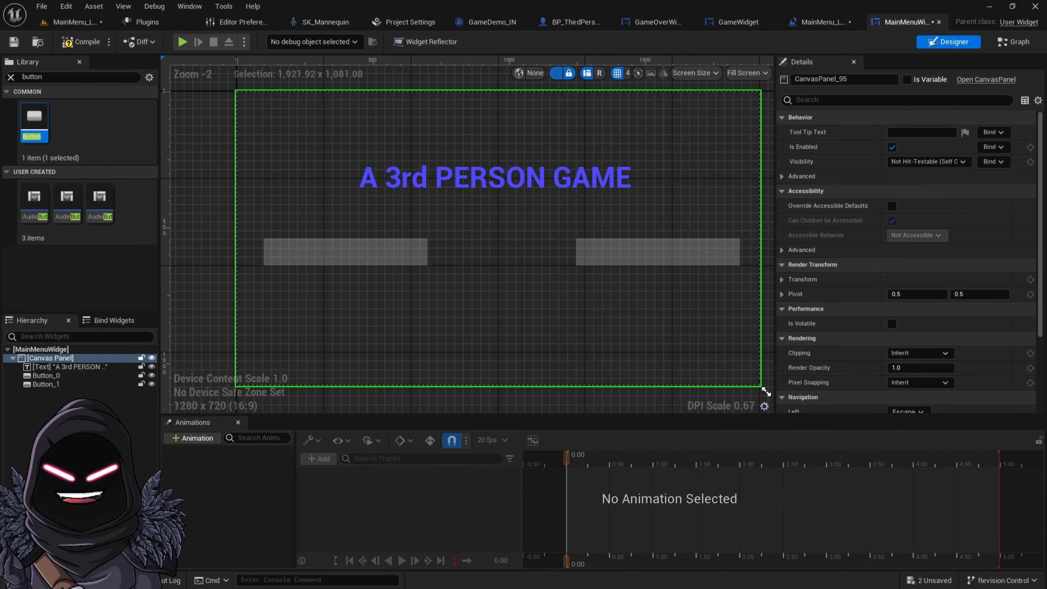
# Filter the widget library for text and rename the left button Start_Button
pyautogui.click(346, 261)
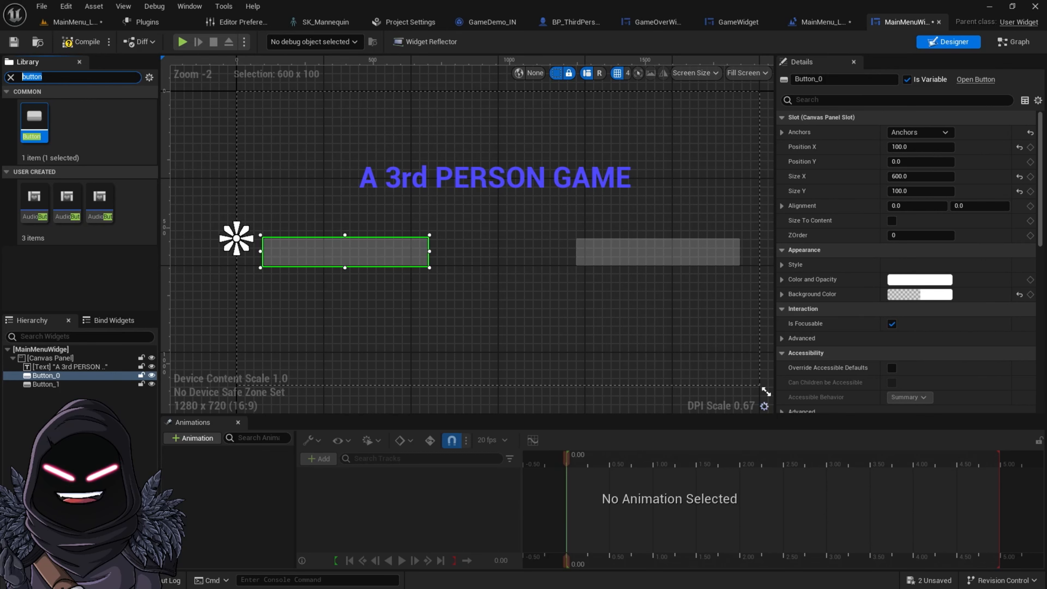
pyautogui.write('tex')
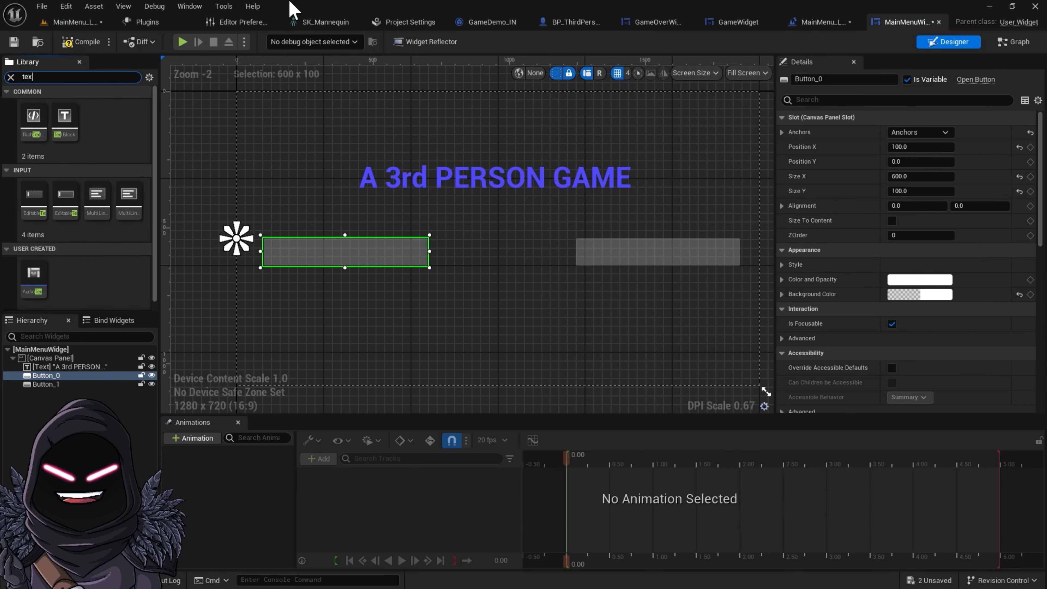
pyautogui.click(339, 237)
pyautogui.click(328, 252)
pyautogui.click(71, 376)
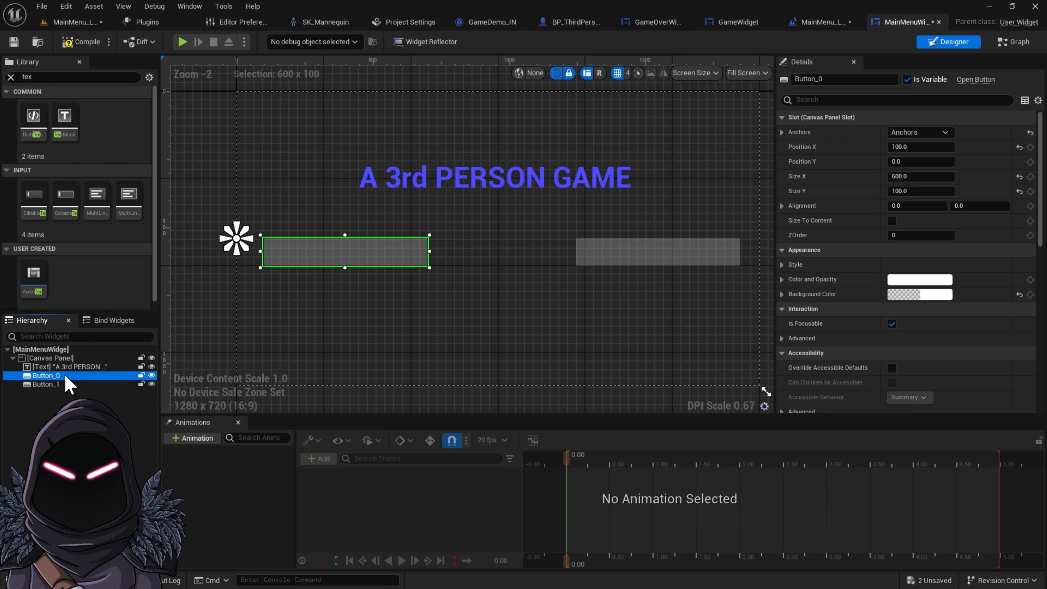
pyautogui.click(66, 377)
pyautogui.write('Start')
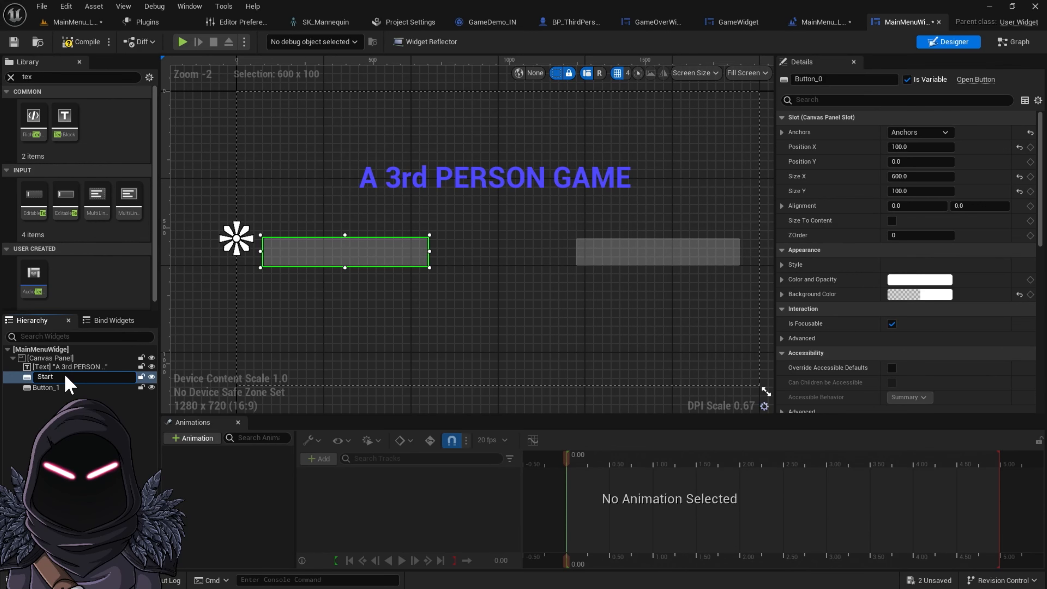
pyautogui.write('_Button')
pyautogui.press('Return')
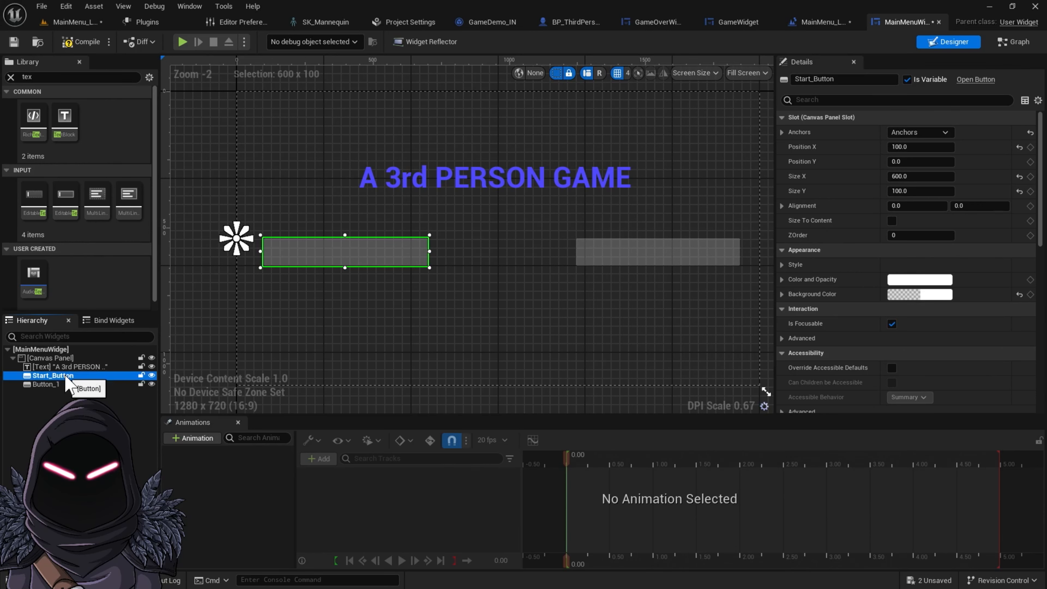
# Rename the right button END_Button
pyautogui.click(62, 386)
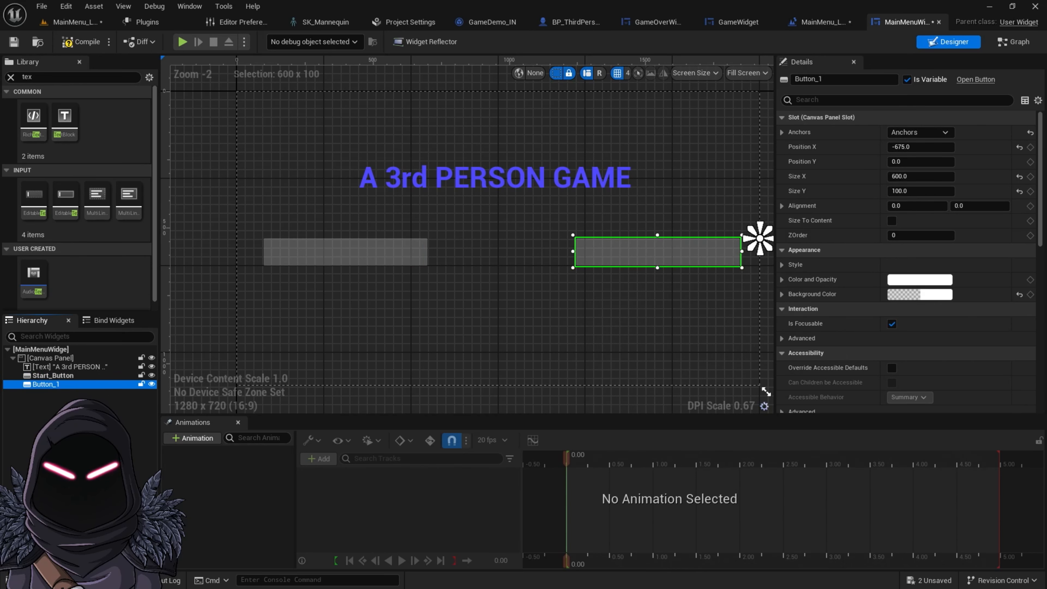
pyautogui.press('F2')
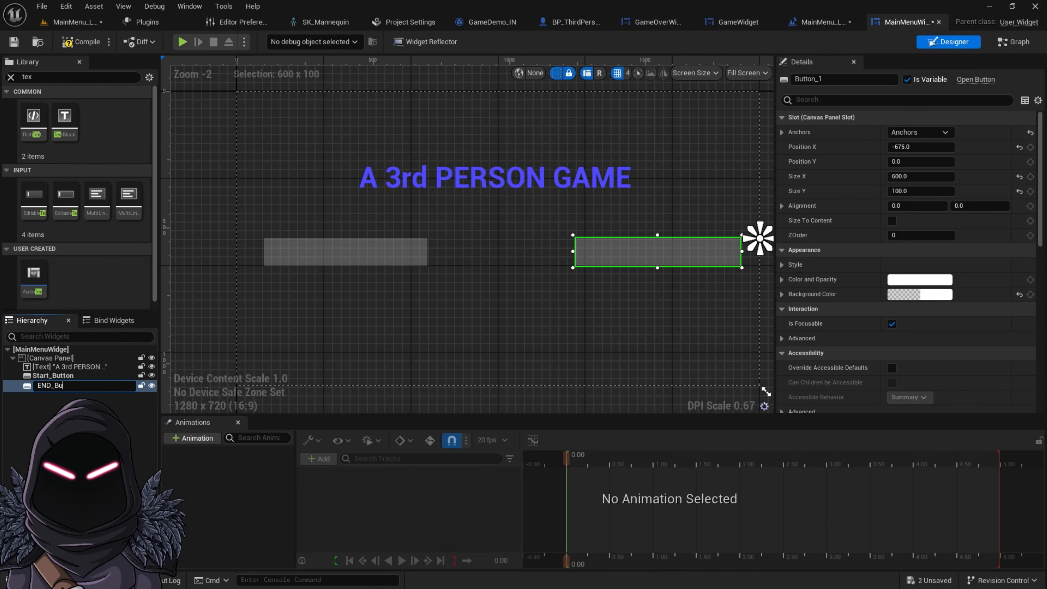
pyautogui.write('END_Button')
pyautogui.press('Return')
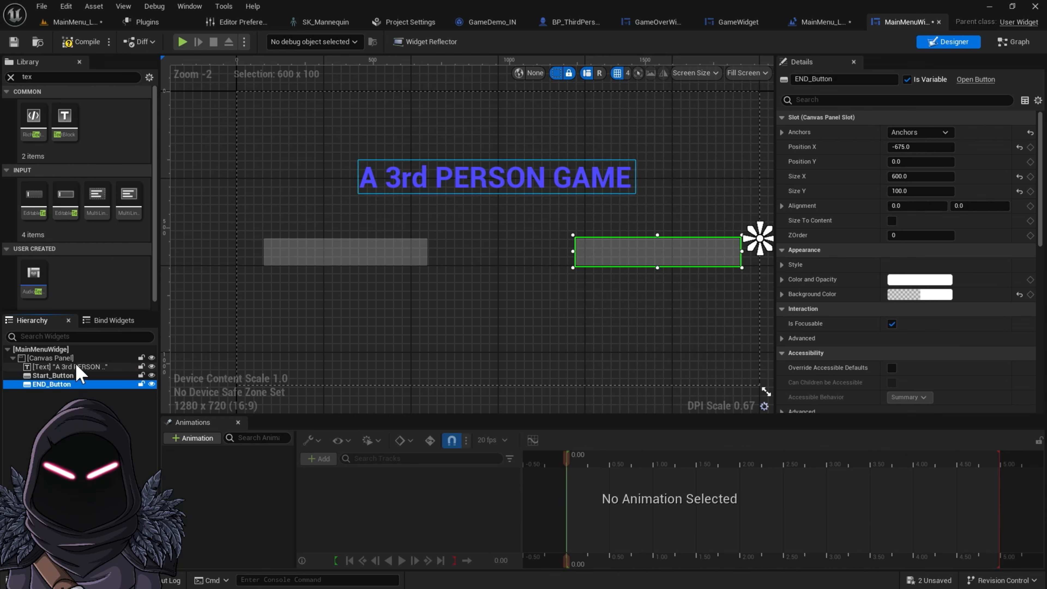
# Add a Text block inside Start_Button and set its text to START GAME
pyautogui.click(62, 366)
pyautogui.click(58, 375)
pyautogui.click(61, 384)
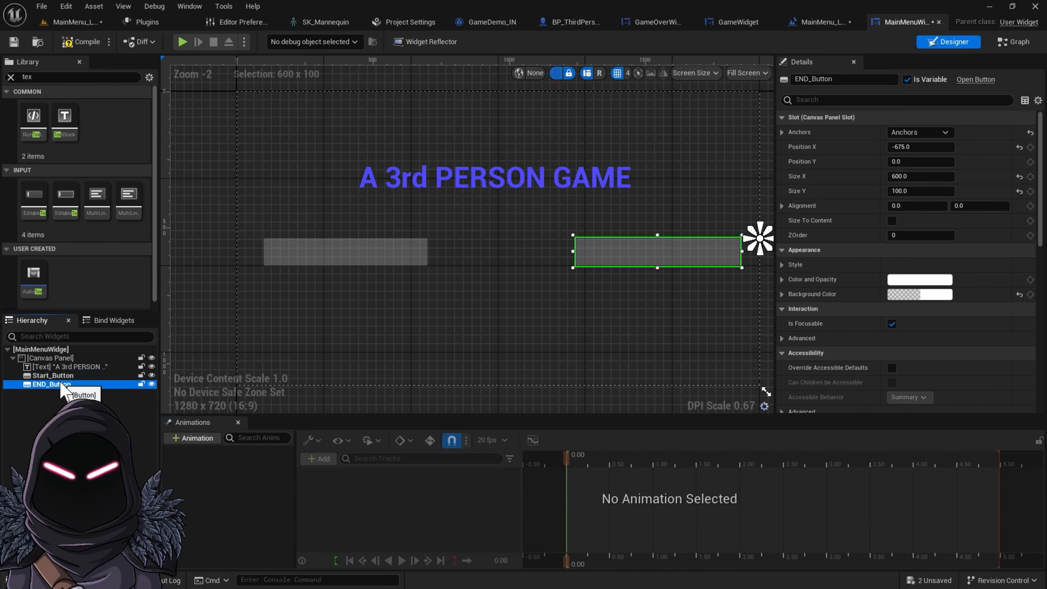
pyautogui.click(62, 375)
pyautogui.click(65, 384)
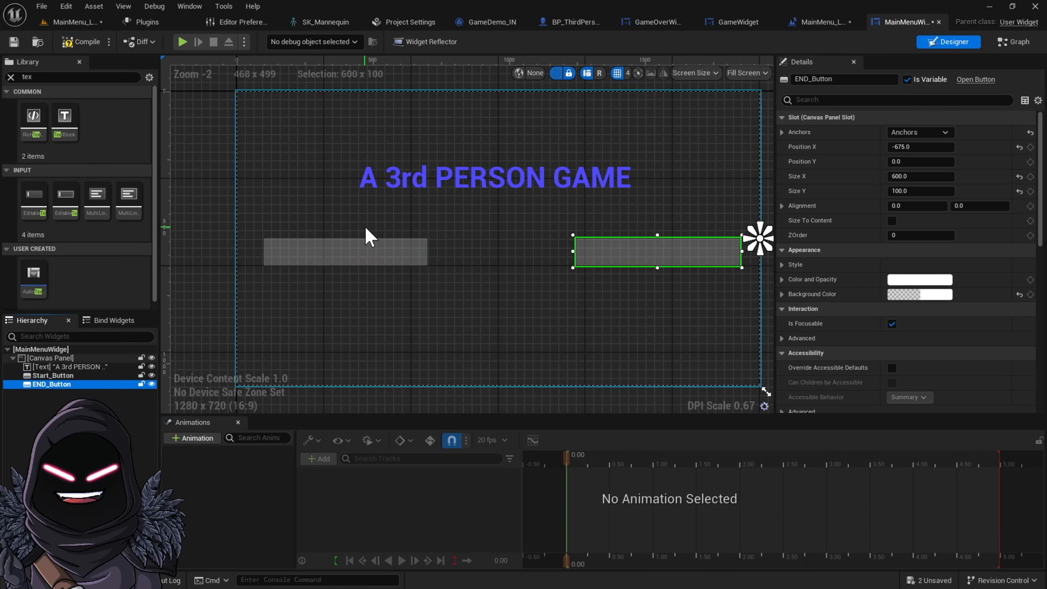
pyautogui.click(357, 259)
pyautogui.moveTo(76, 135); pyautogui.dragTo(318, 249)
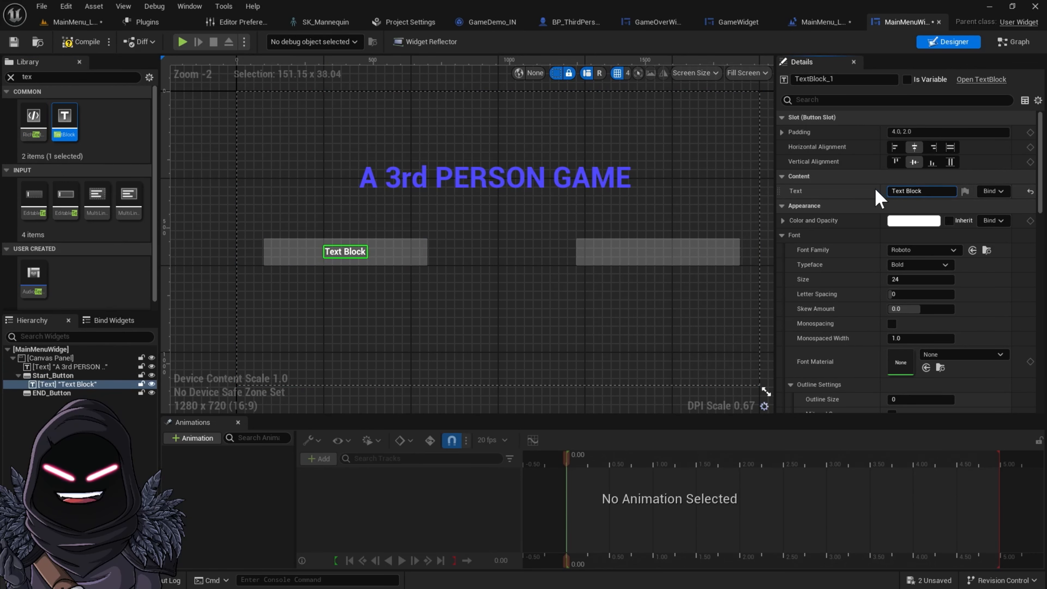
pyautogui.click(930, 192)
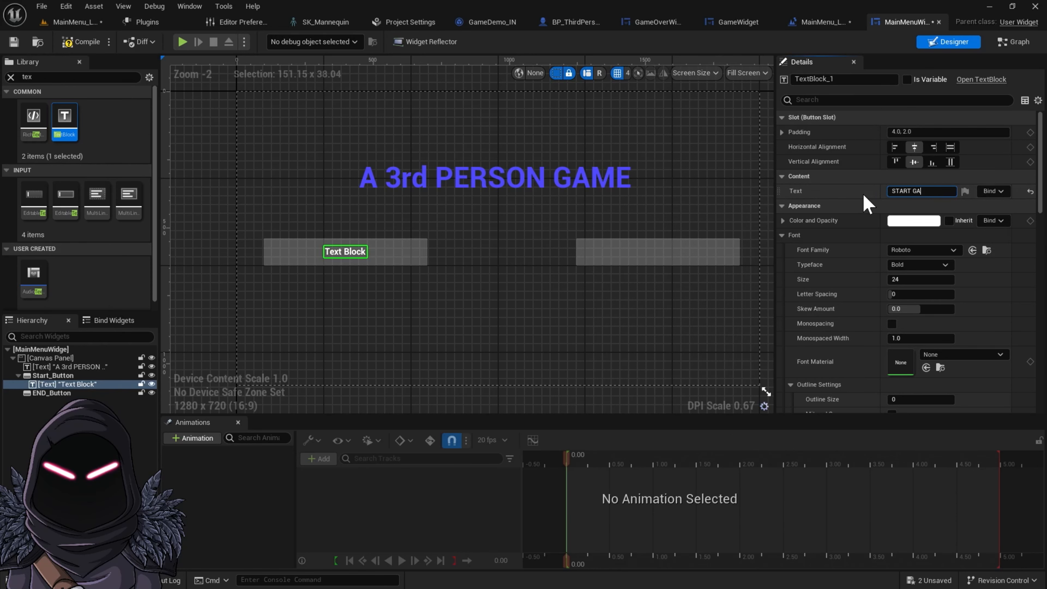
pyautogui.write('START GAME')
pyautogui.hotkey('shift', 'Return')
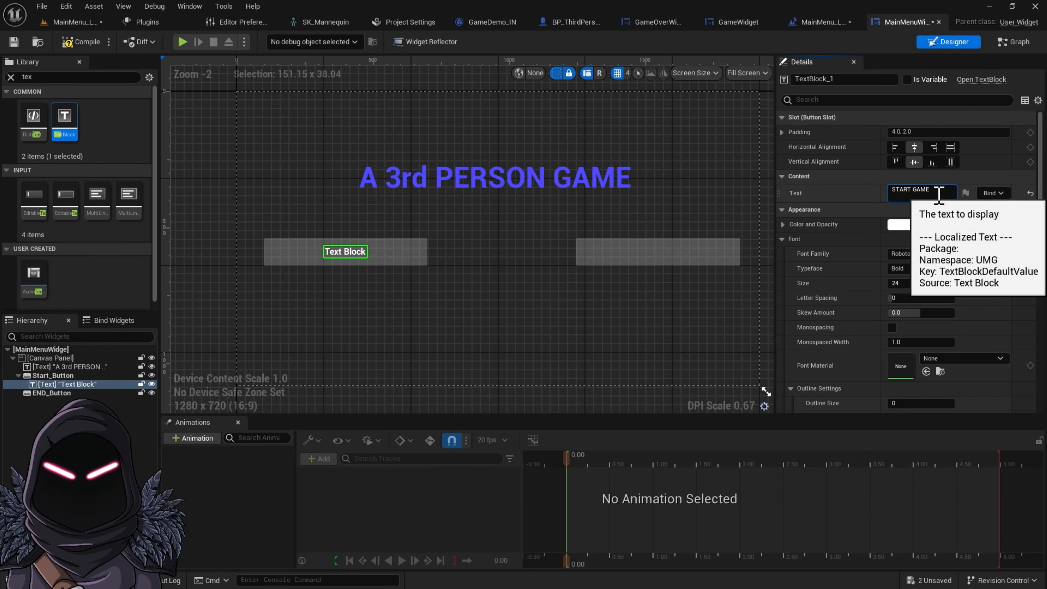
pyautogui.press('Return')
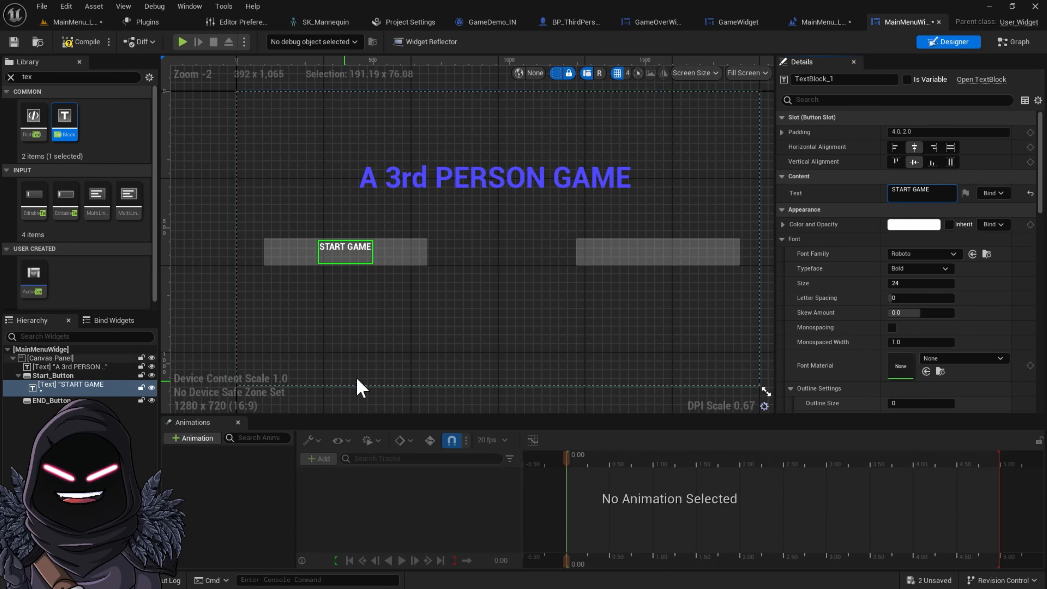
# Add a Text block inside END_Button and set its text to END GAME
pyautogui.moveTo(65, 120); pyautogui.dragTo(609, 257)
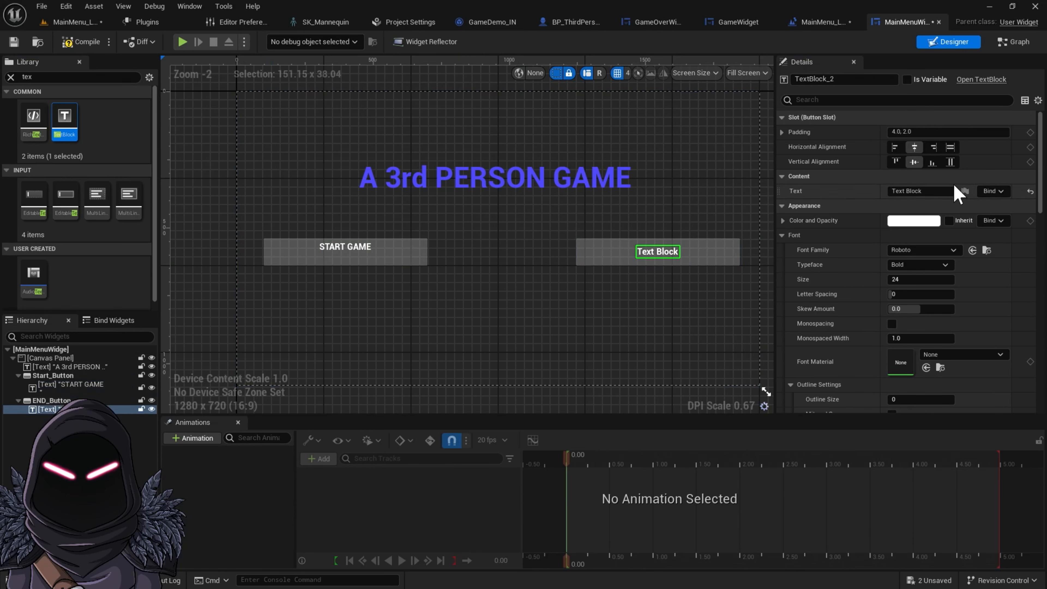
pyautogui.click(923, 192)
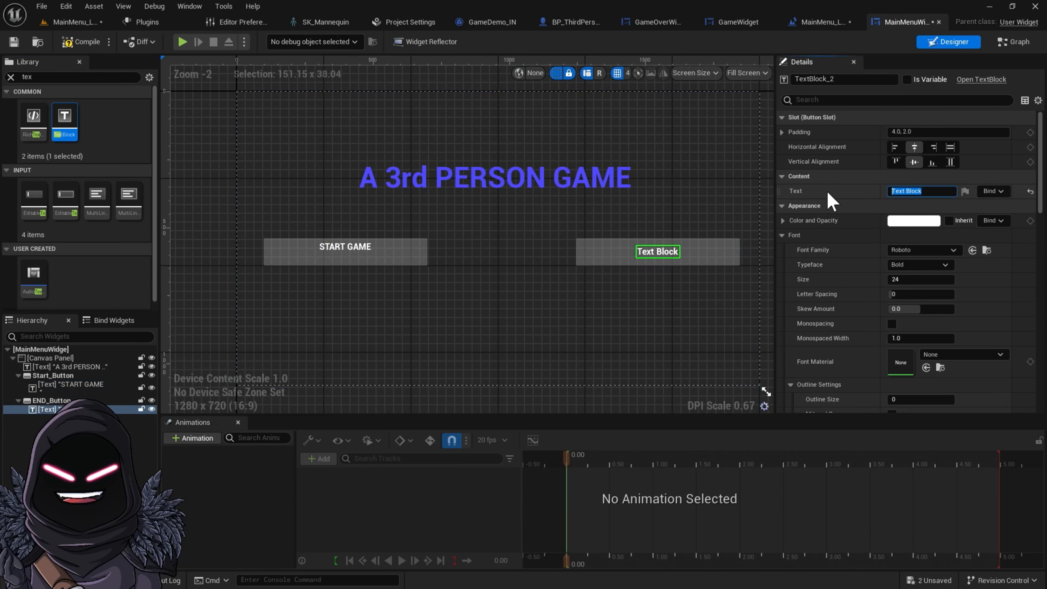
pyautogui.write('END G')
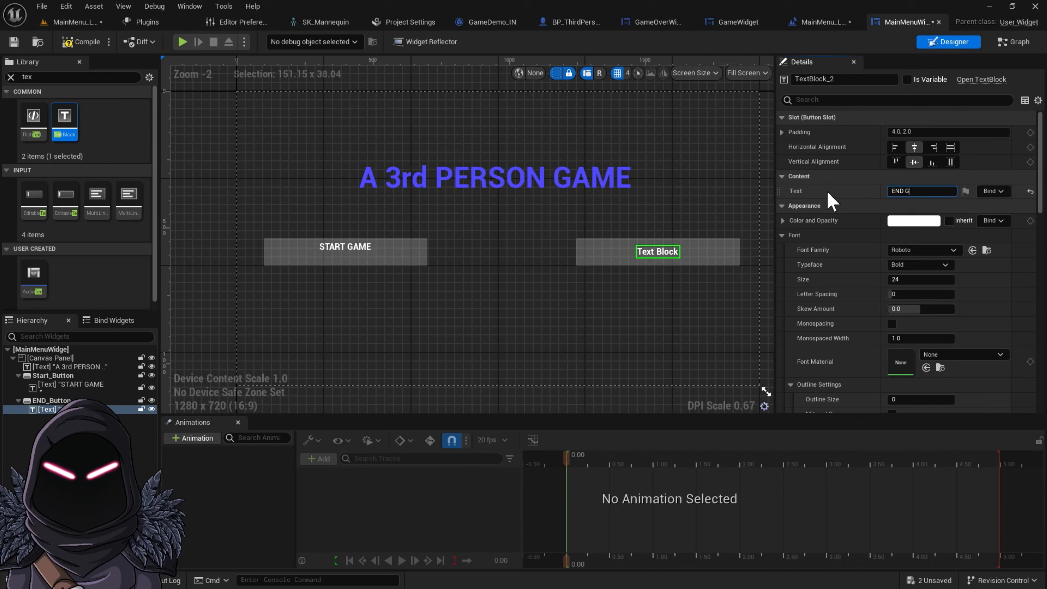
pyautogui.write('AME')
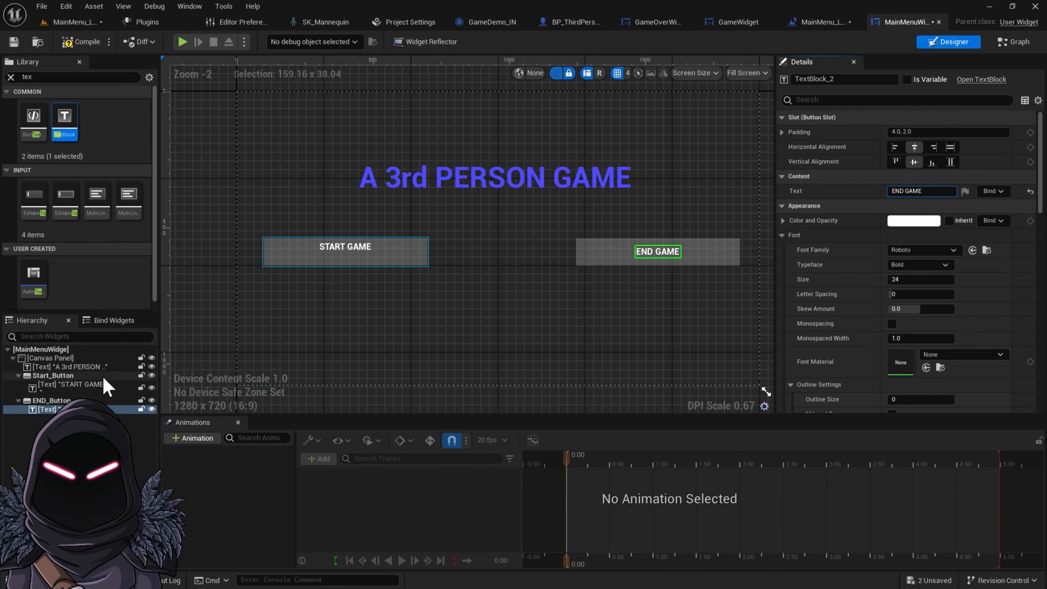
# Set the START GAME text's font size to 65, keeping its text as START GAME
pyautogui.click(52, 400)
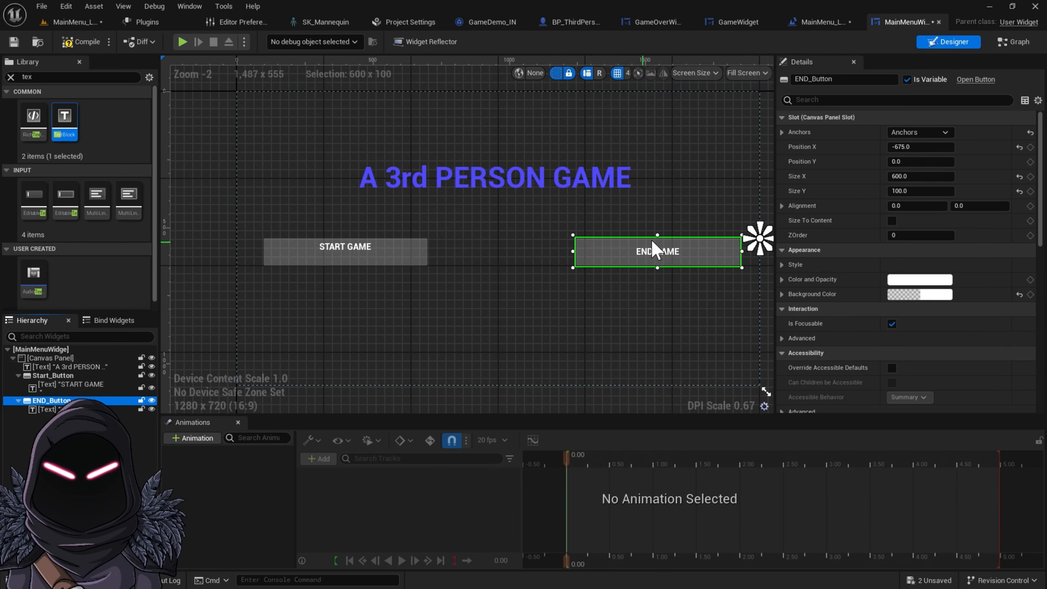
pyautogui.click(348, 249)
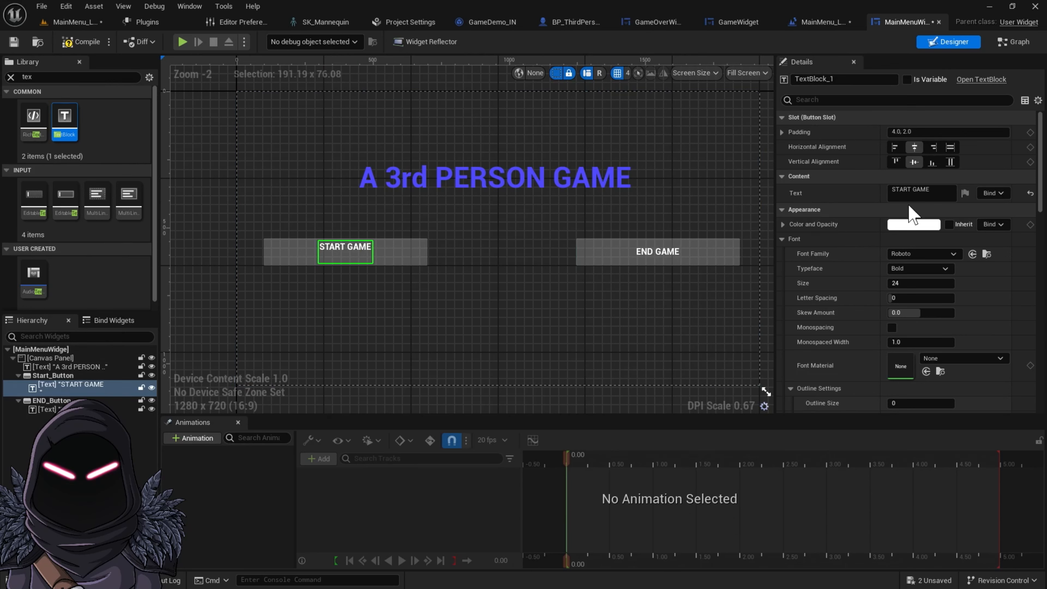
pyautogui.click(922, 193)
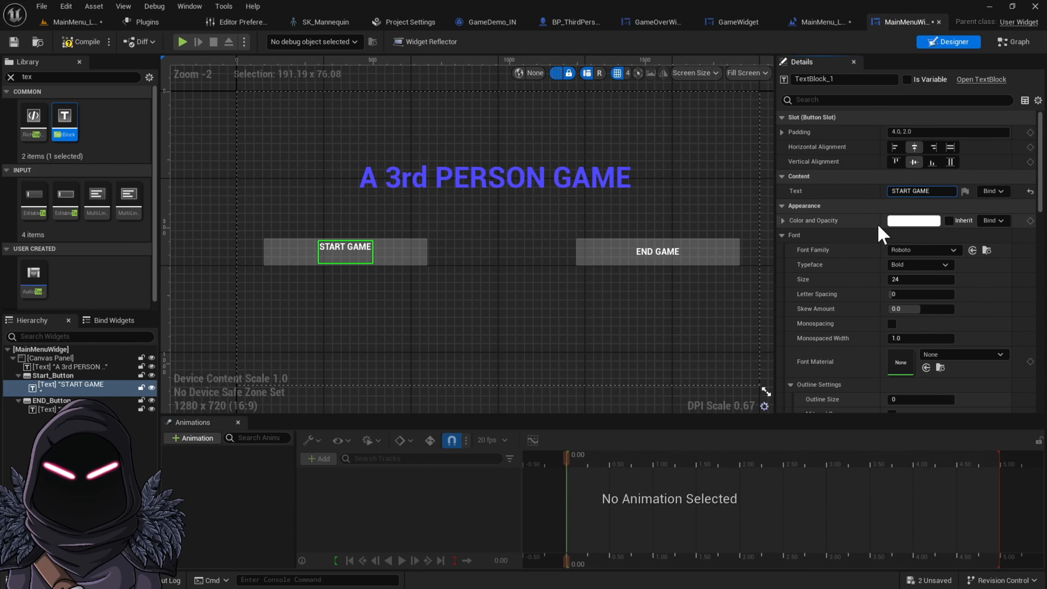
pyautogui.press('BackSpace')
pyautogui.write('+')
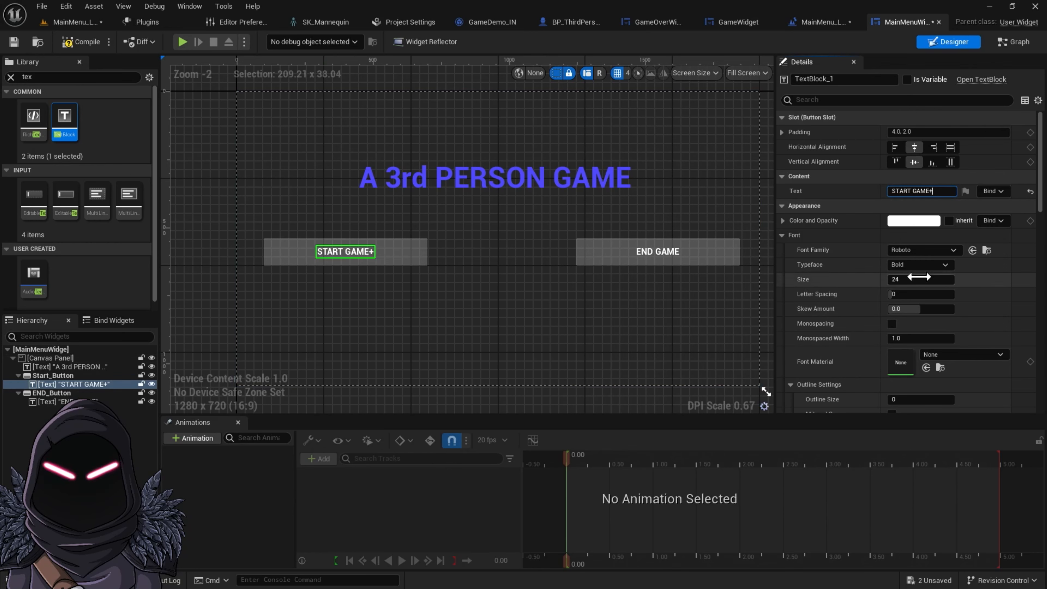
pyautogui.write('65')
pyautogui.press('Return')
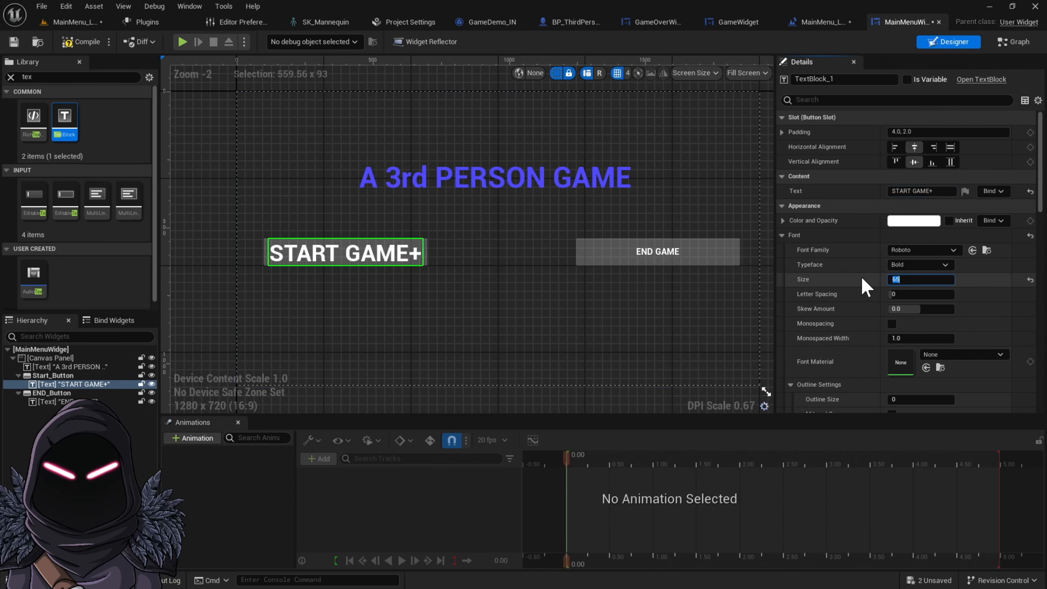
pyautogui.click(945, 191)
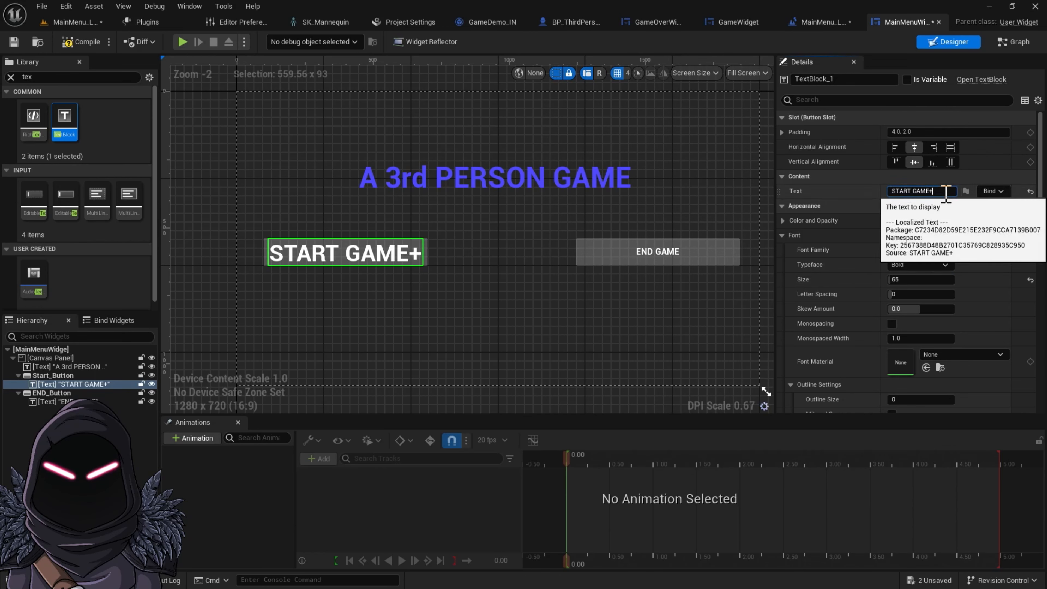
pyautogui.press('BackSpace')
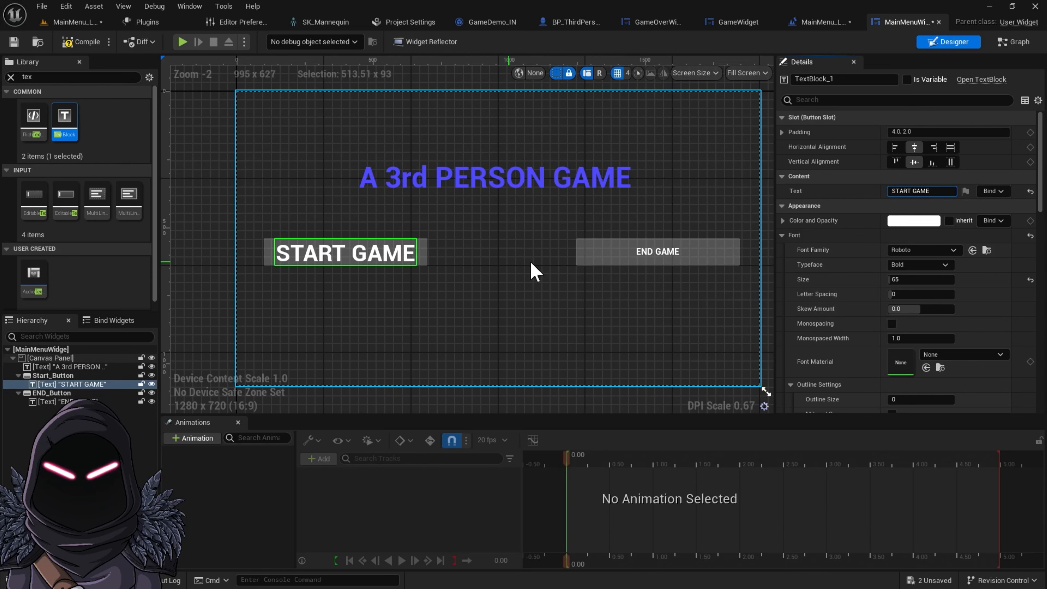
# Set the END GAME text's font size to 65
pyautogui.click(663, 255)
pyautogui.click(907, 279)
pyautogui.write('65')
pyautogui.press('Return')
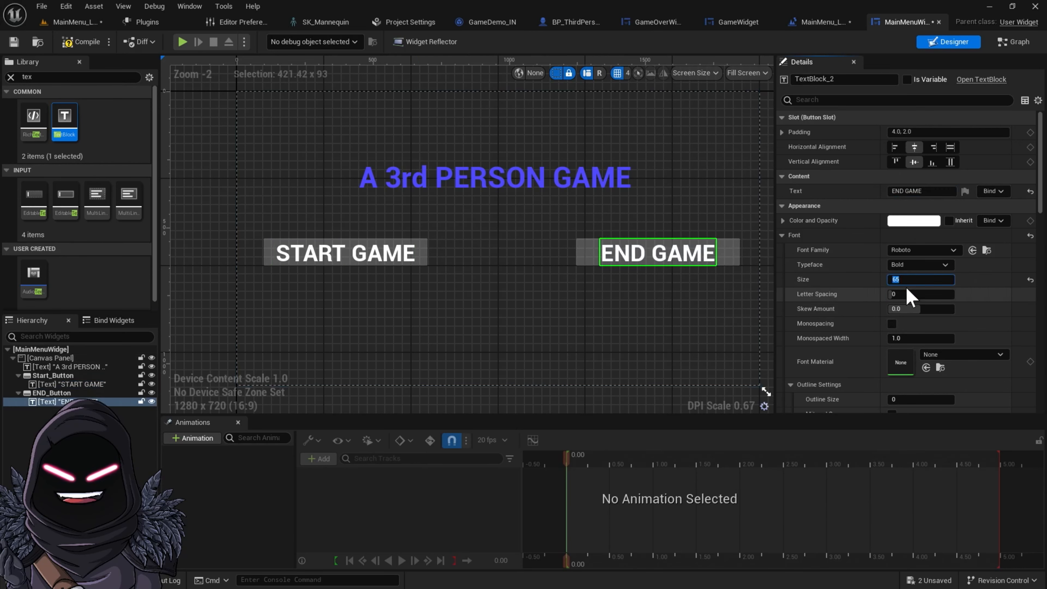
# Colour the START GAME text bright green with an alpha of 0.8
pyautogui.click(397, 260)
pyautogui.click(923, 223)
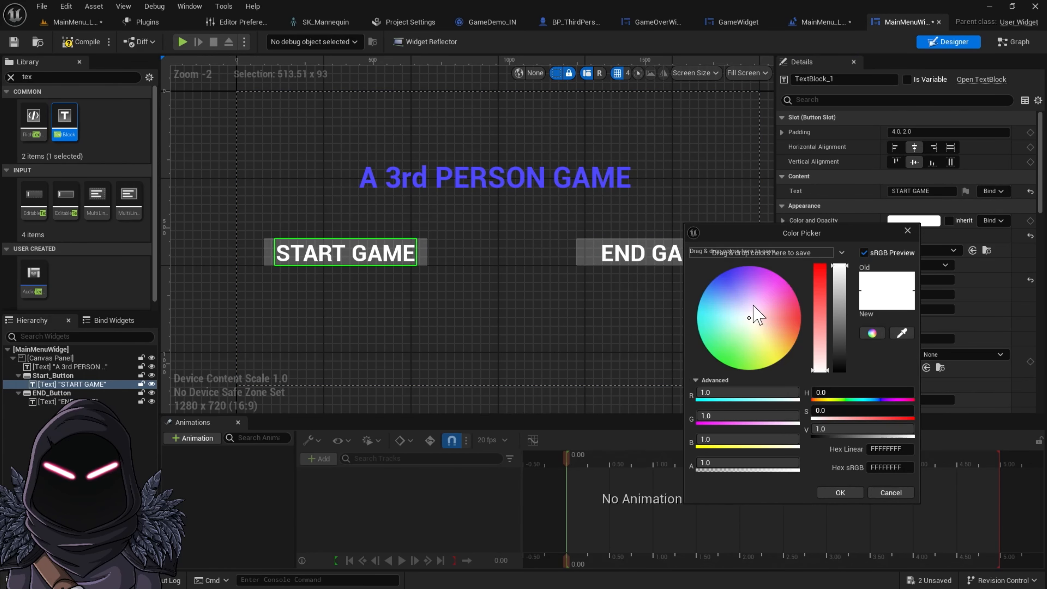
pyautogui.moveTo(754, 349); pyautogui.dragTo(740, 377)
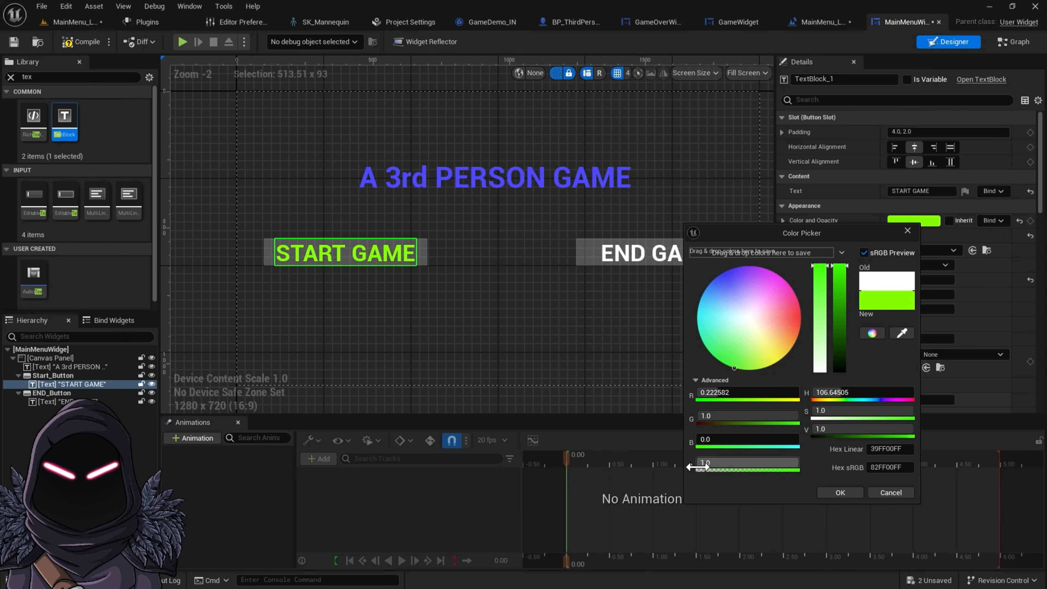
pyautogui.click(709, 467)
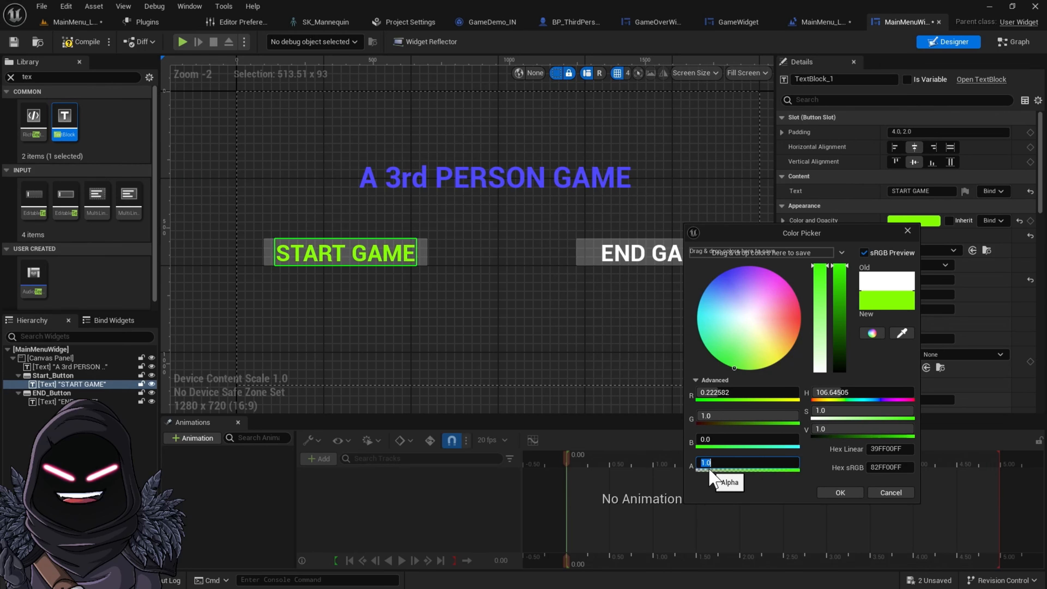
pyautogui.press('BackSpace')
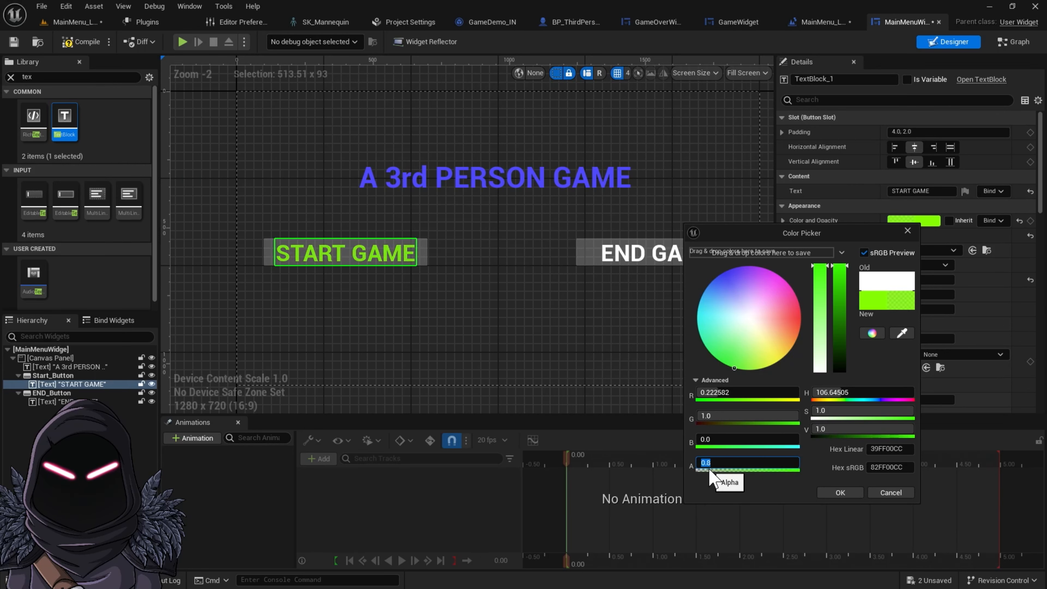
pyautogui.click(634, 267)
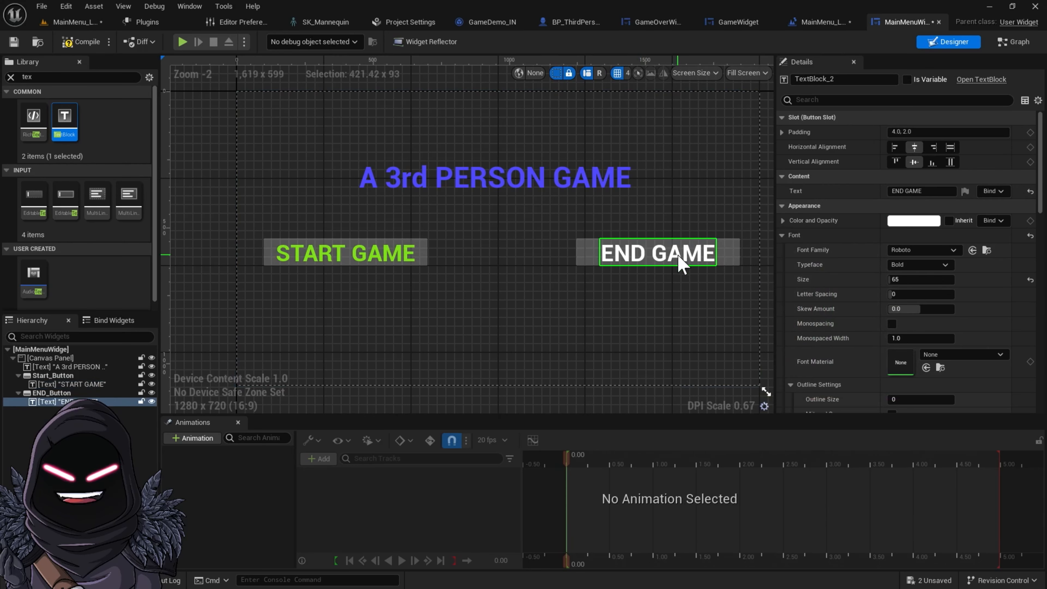
# Colour the END GAME text red with an alpha of 0.8
pyautogui.click(906, 224)
pyautogui.moveTo(733, 327); pyautogui.dragTo(790, 320)
pyautogui.click(692, 465)
pyautogui.write('.8')
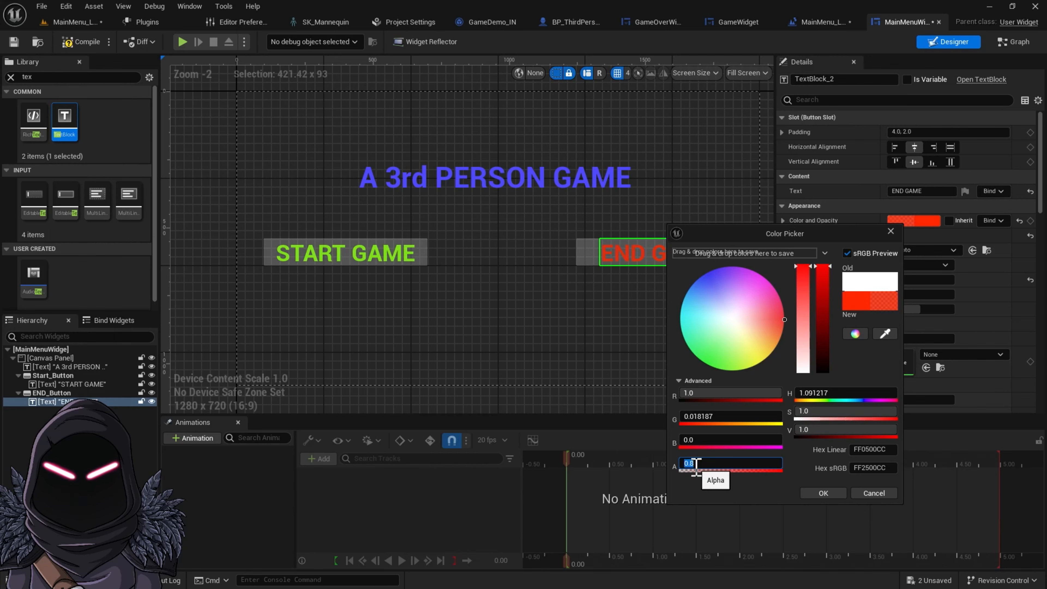
pyautogui.click(818, 494)
# Select the title text and create a new widget animation named 3rdPersonAnimation
pyautogui.click(553, 271)
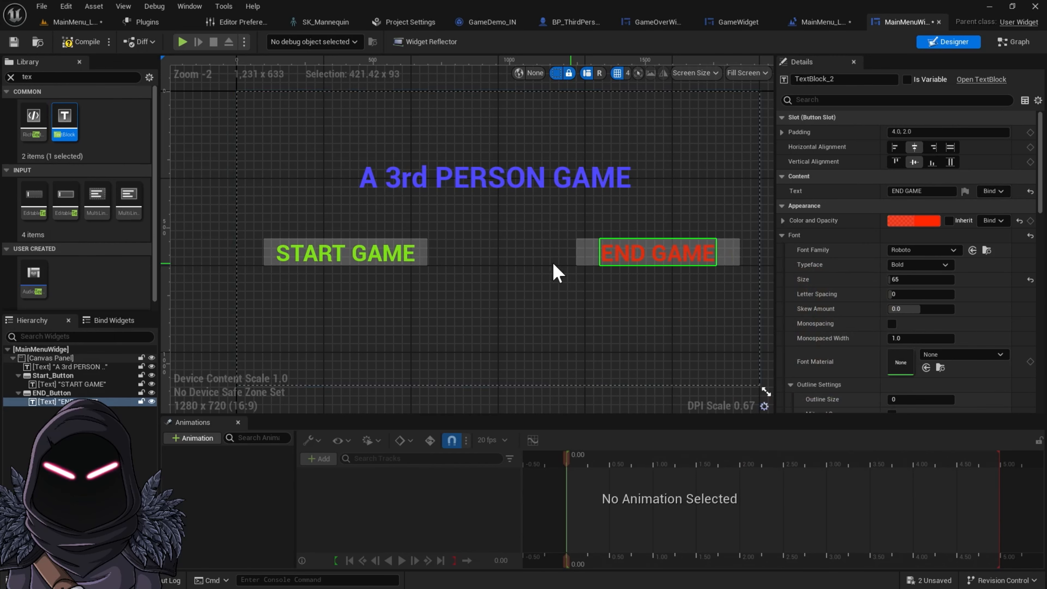
pyautogui.click(533, 177)
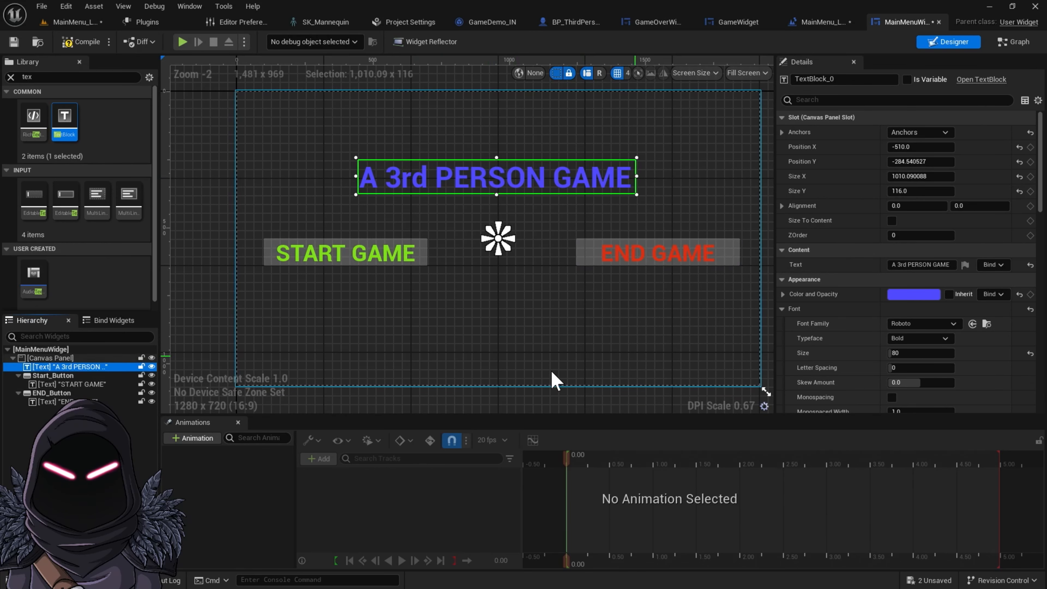
pyautogui.click(191, 437)
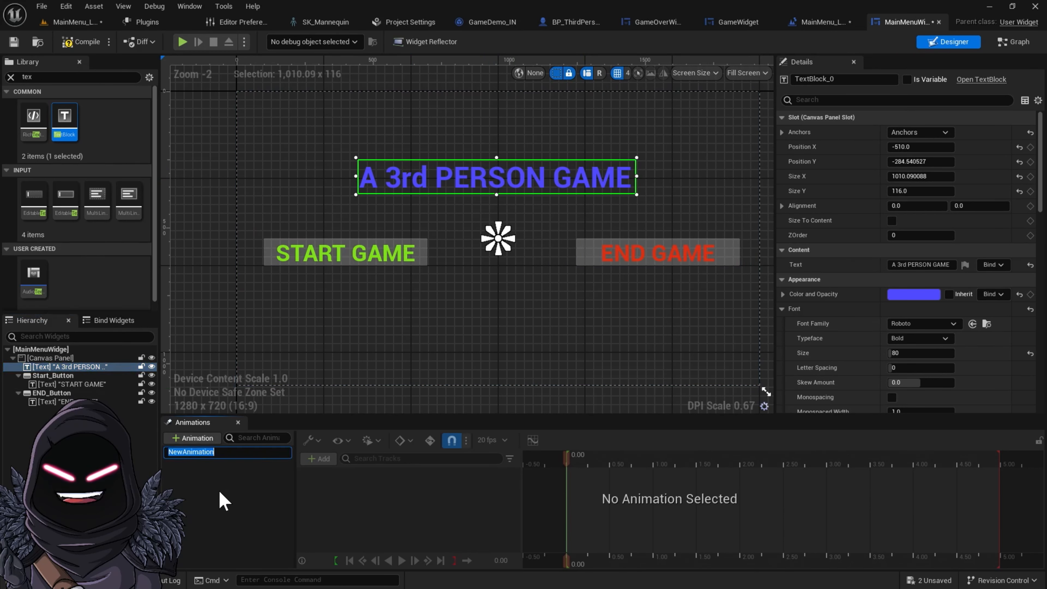
pyautogui.write('3rdPerso')
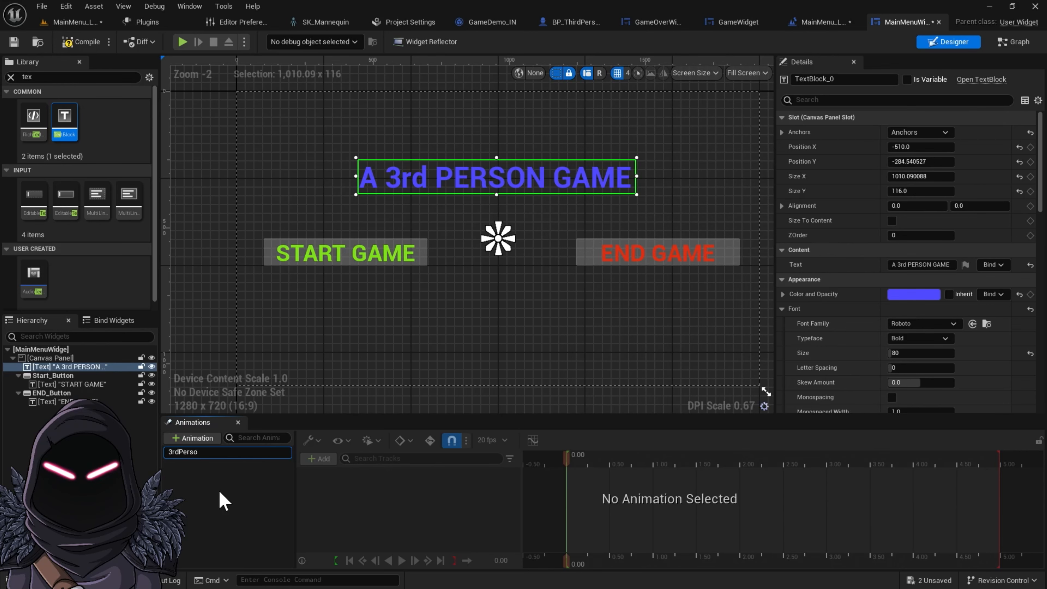
pyautogui.write('nAnimation')
pyautogui.press('Return')
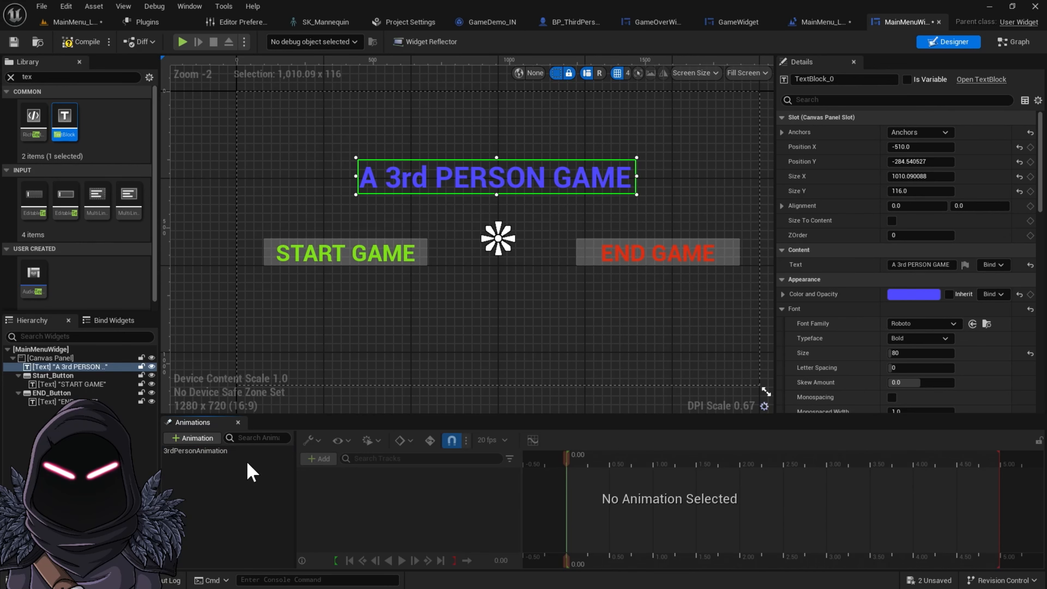
# In 3rdPersonAnimation, set the title's Position X to 2500 and add a keyframe at time 0
pyautogui.click(226, 451)
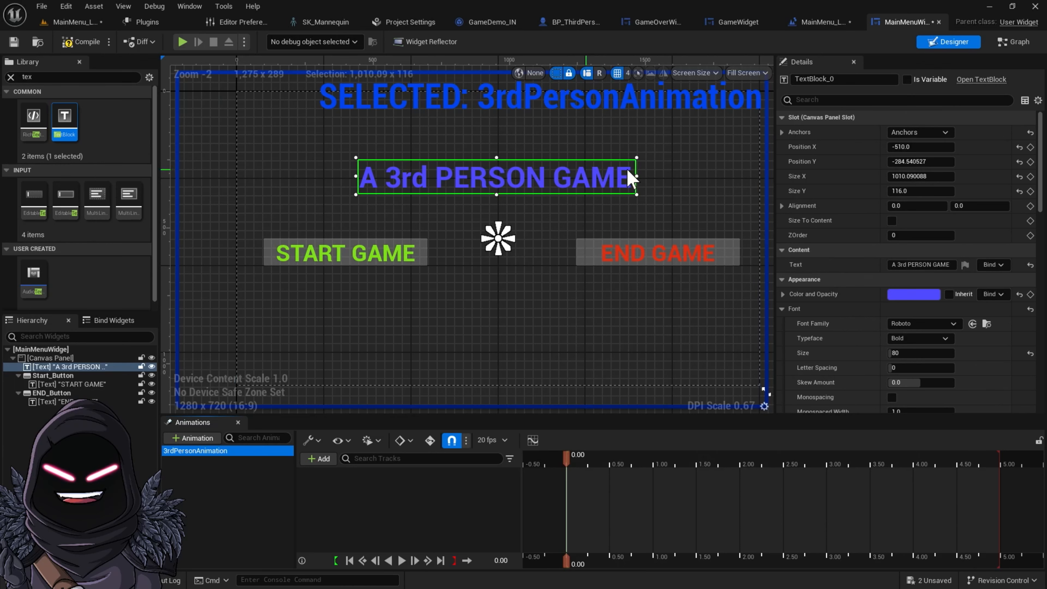
pyautogui.moveTo(939, 145); pyautogui.dragTo(963, 132)
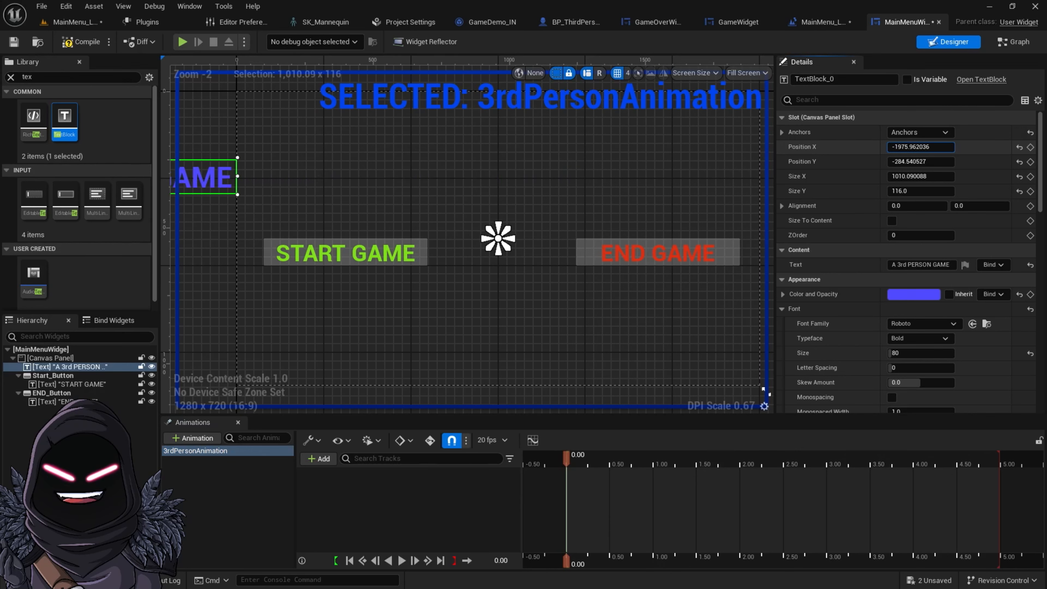
pyautogui.click(931, 146)
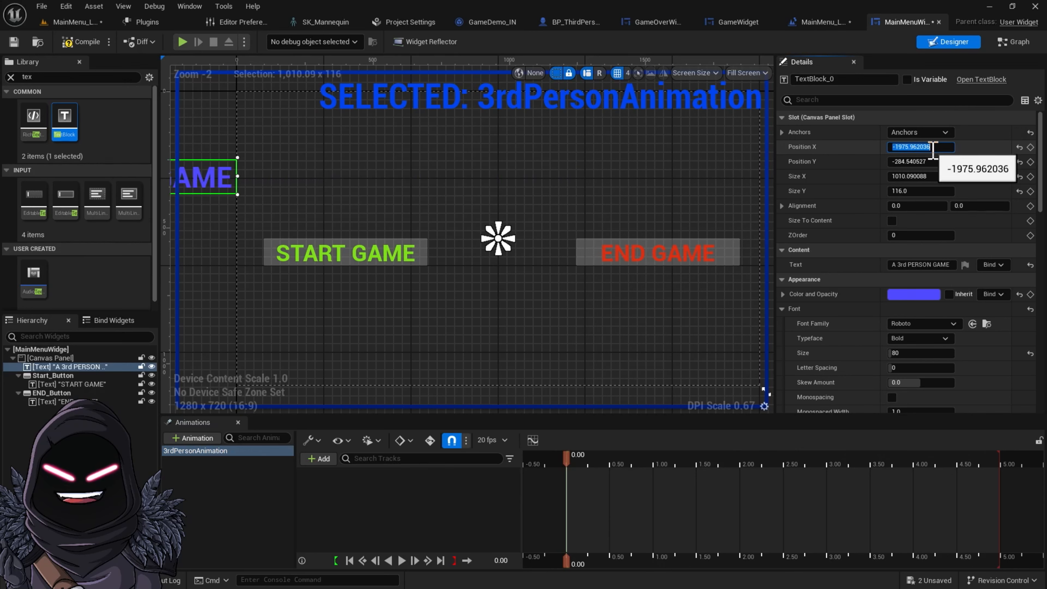
pyautogui.write('2500')
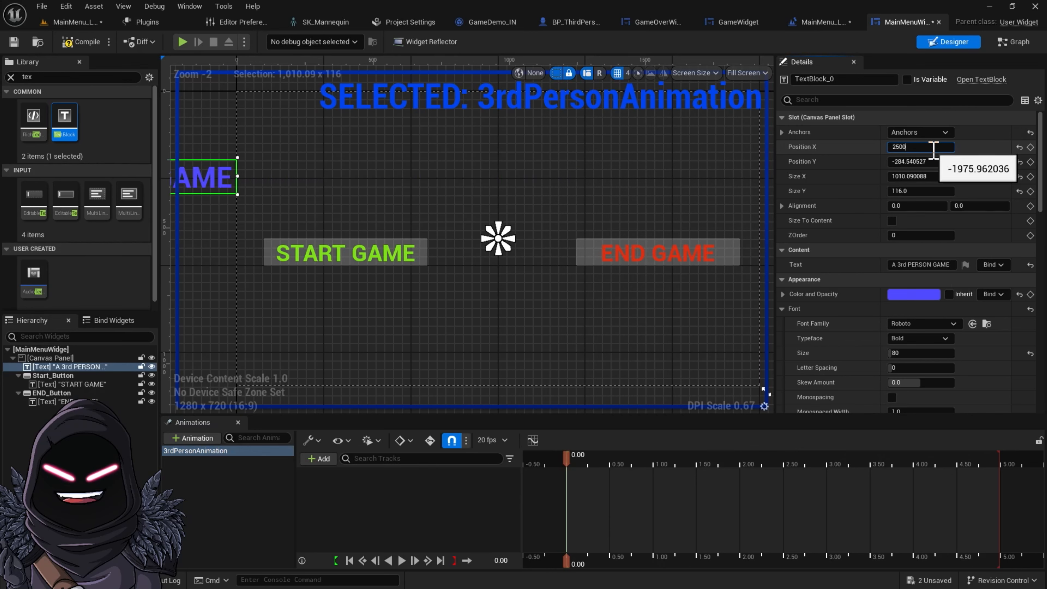
pyautogui.press('Return')
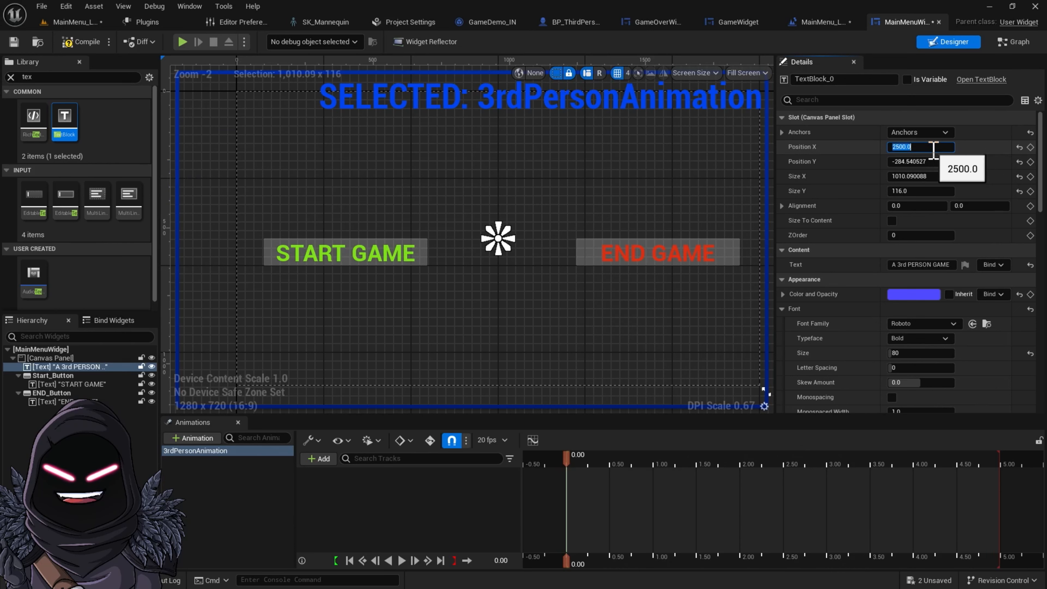
pyautogui.click(1031, 148)
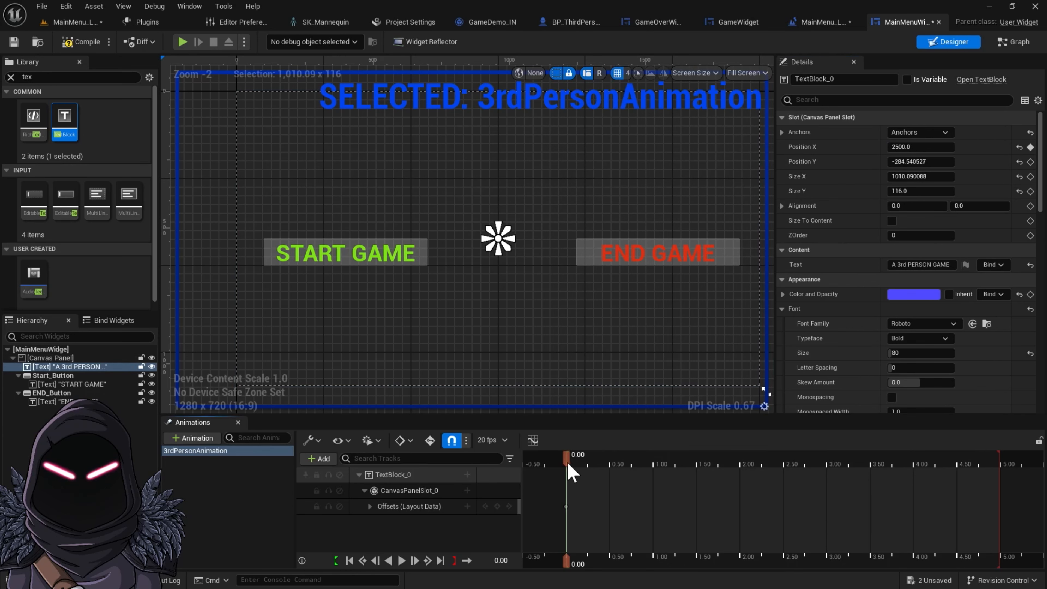
# At 1.50 seconds, set the title's Position X to -450 and add a second keyframe
pyautogui.moveTo(675, 463); pyautogui.dragTo(701, 463)
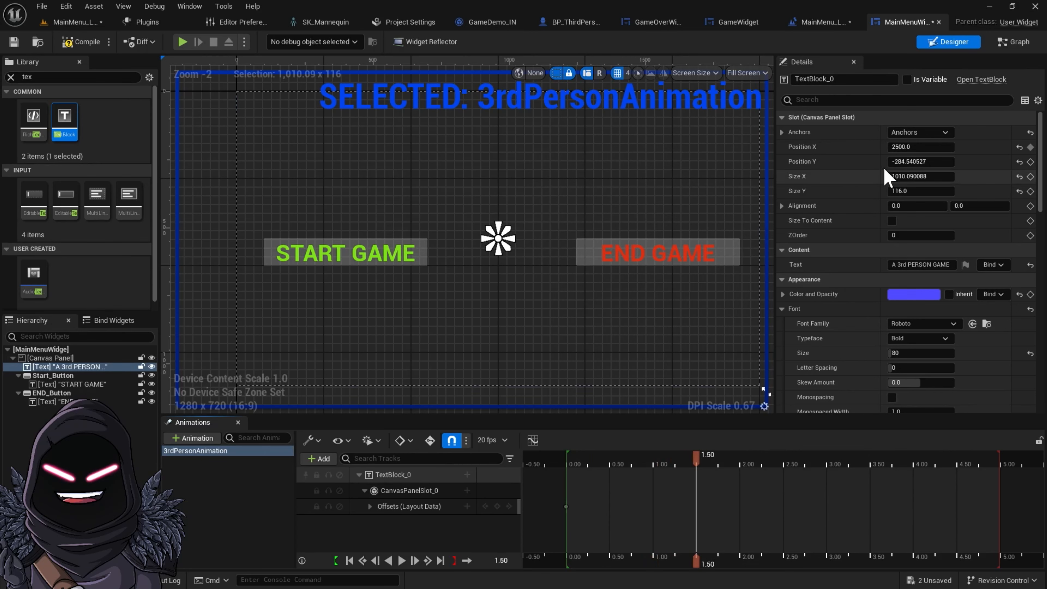
pyautogui.click(915, 147)
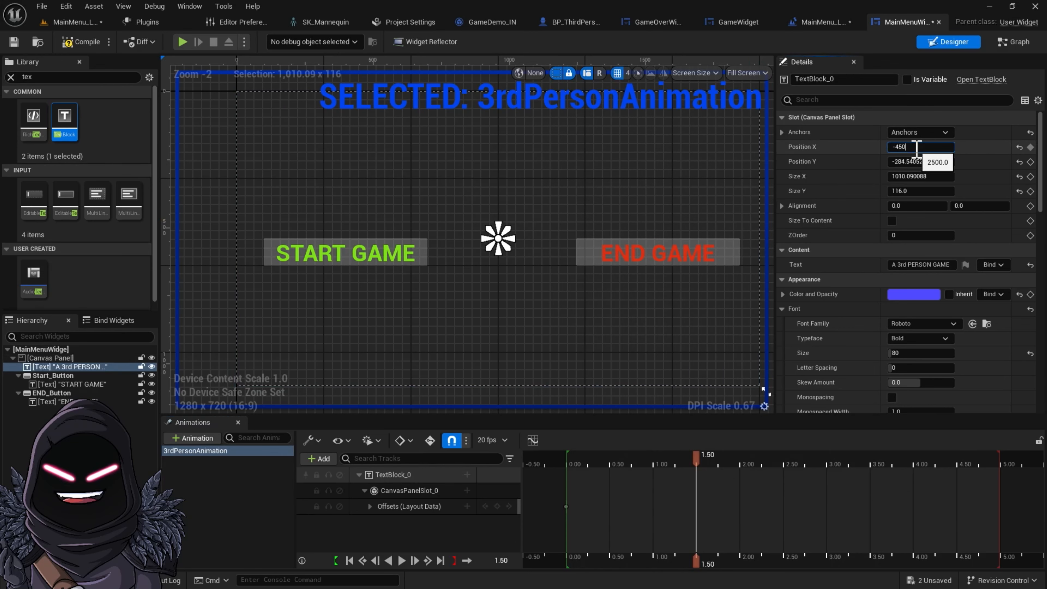
pyautogui.write('-450')
pyautogui.press('Return')
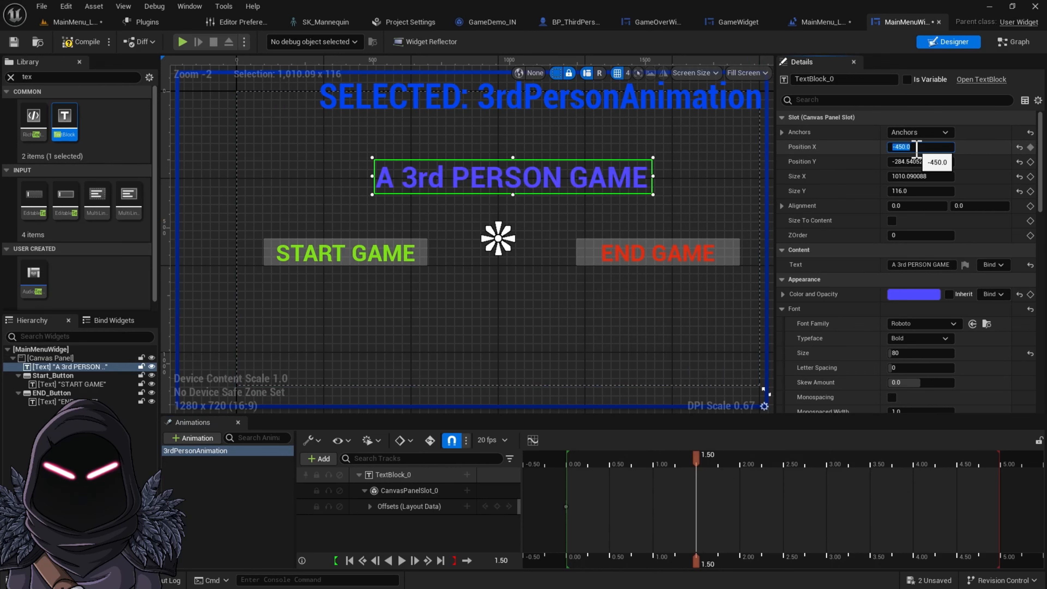
pyautogui.click(1031, 147)
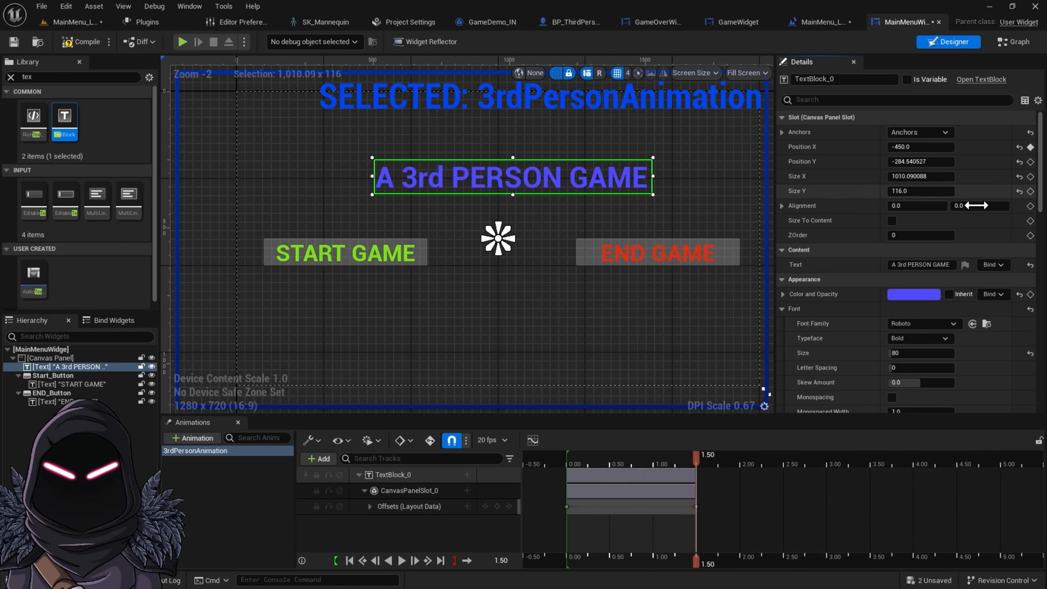
# Scrub and play the timeline to preview the title sliding in
pyautogui.moveTo(697, 468); pyautogui.dragTo(567, 480)
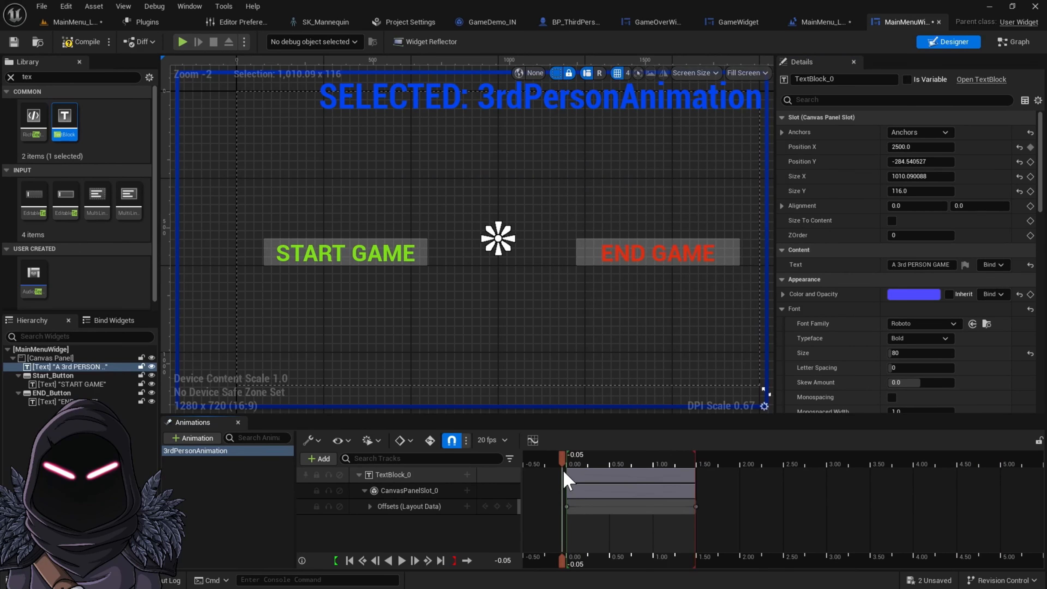
pyautogui.moveTo(628, 470); pyautogui.dragTo(583, 466)
pyautogui.click(399, 561)
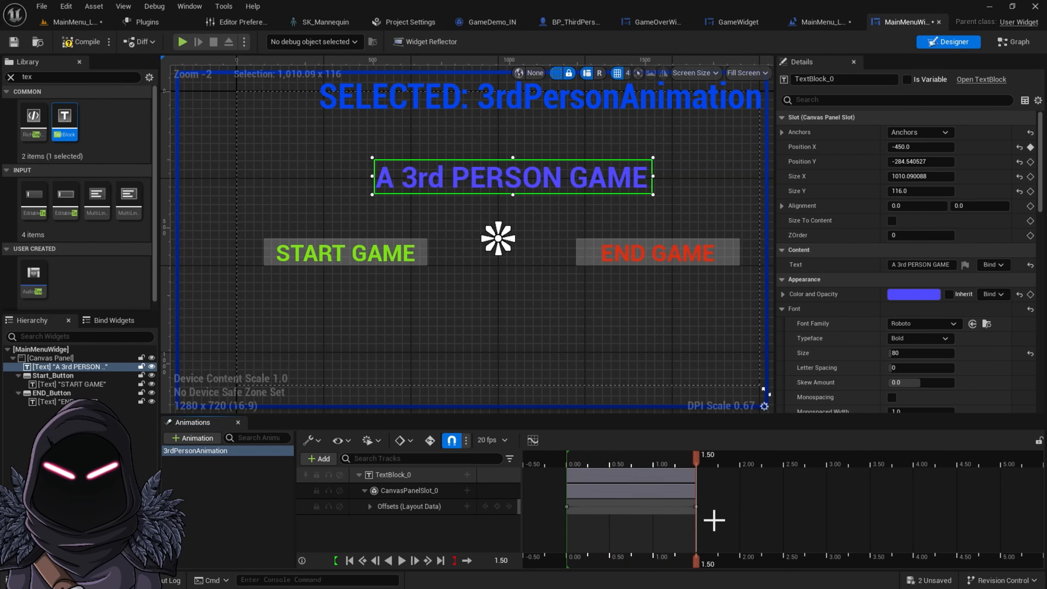
# Compile the widget, then add an On Clicked event for the Start_Button
pyautogui.click(78, 46)
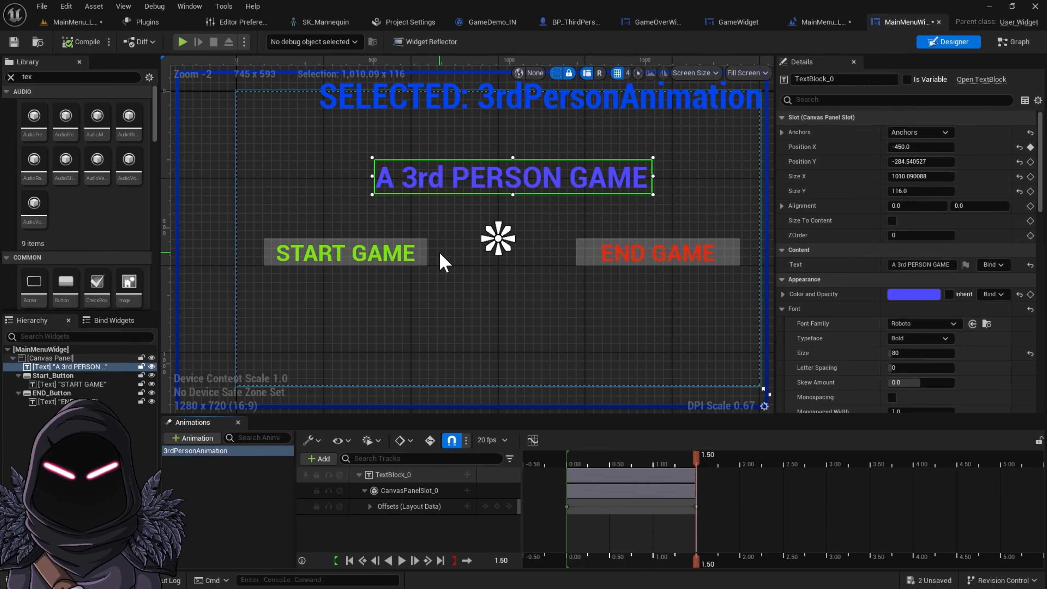
pyautogui.click(420, 260)
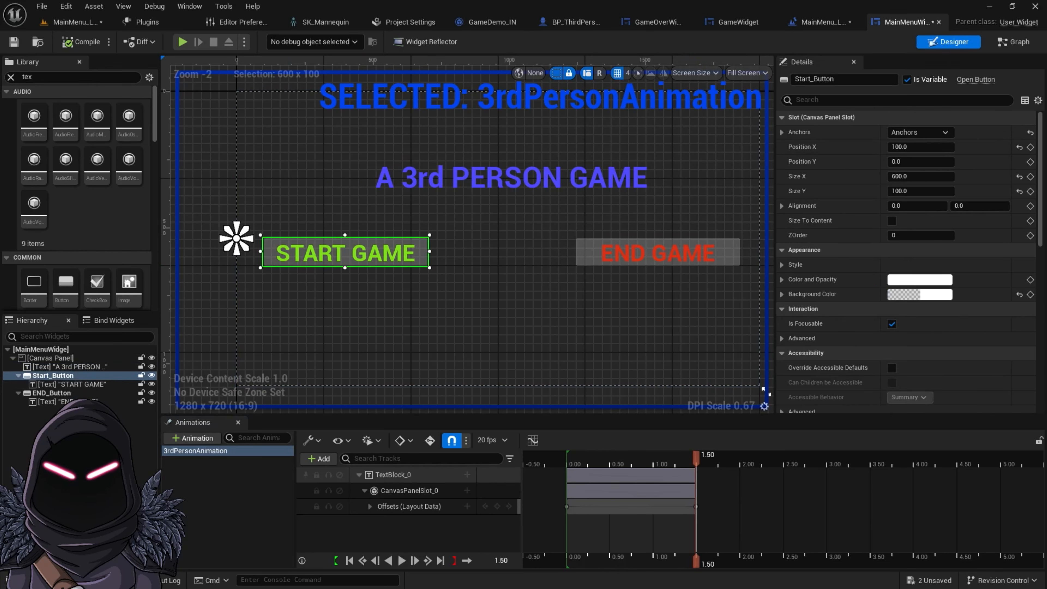
pyautogui.scroll(-2, 892, 248)
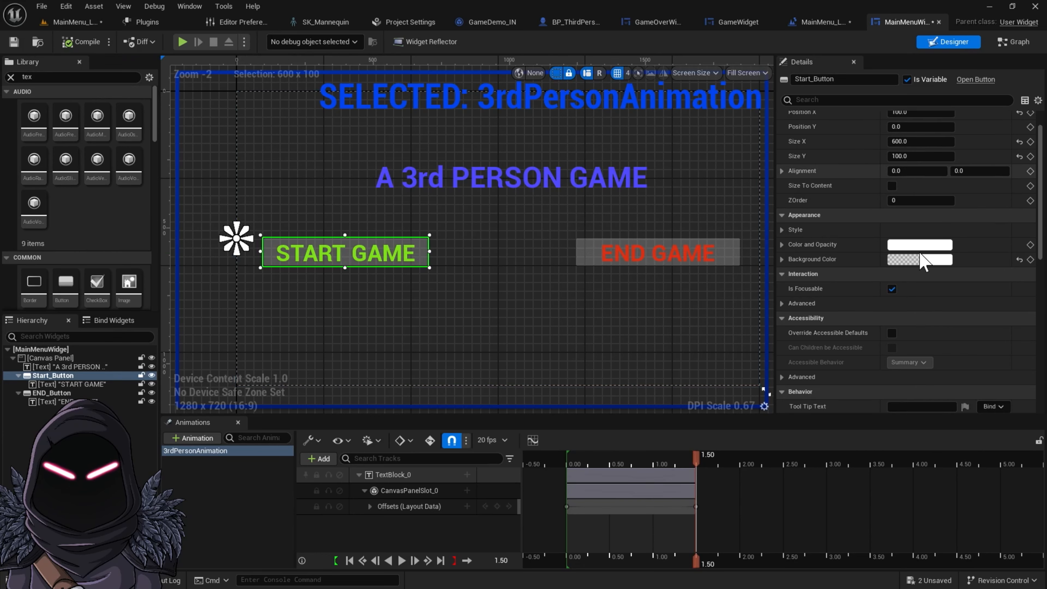
pyautogui.scroll(-8, 892, 247)
pyautogui.scroll(-9, 926, 383)
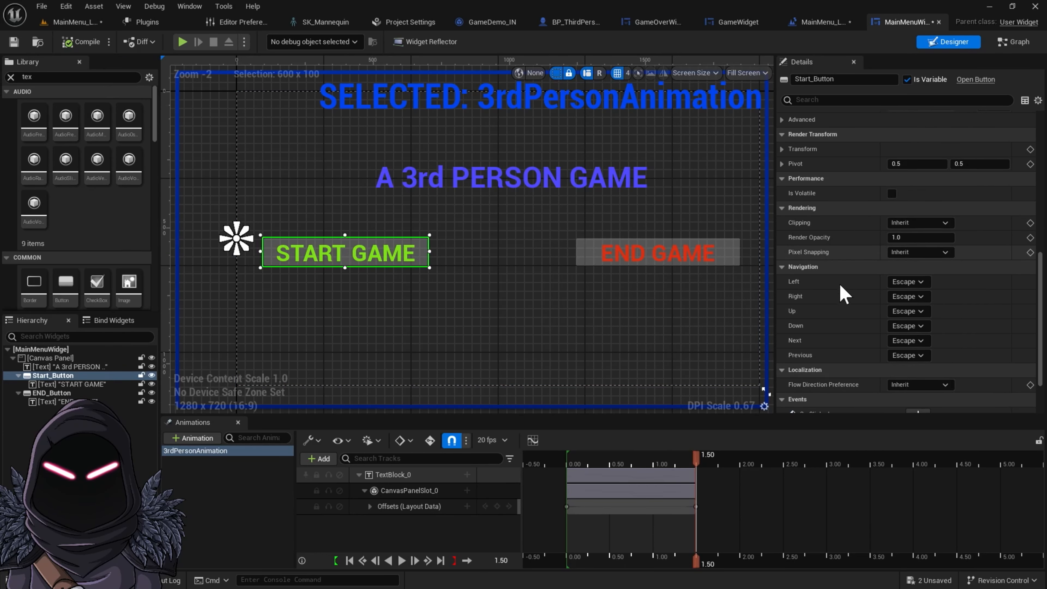
pyautogui.scroll(-4, 821, 370)
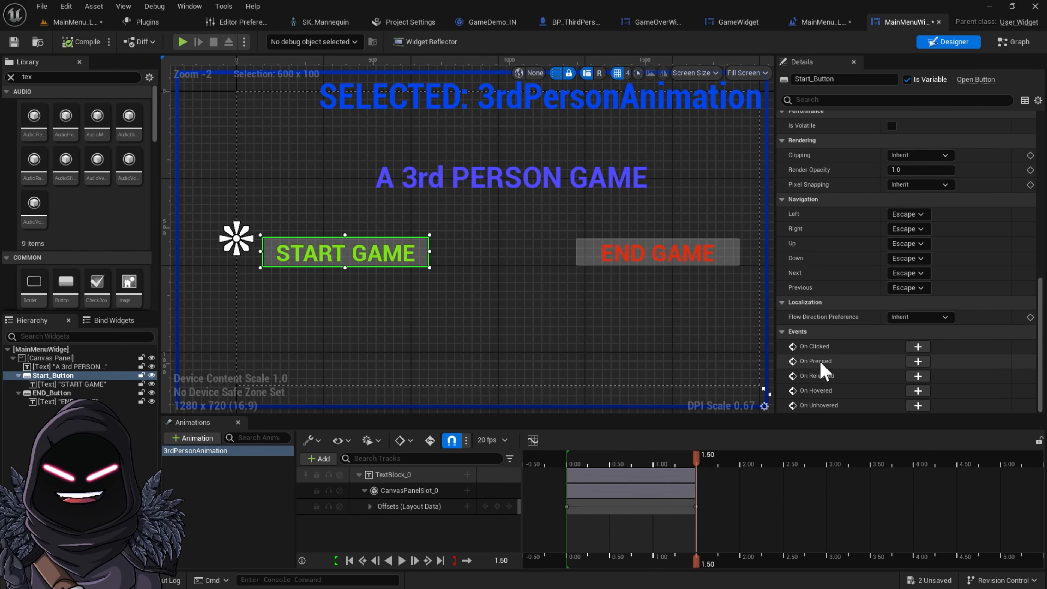
pyautogui.click(918, 346)
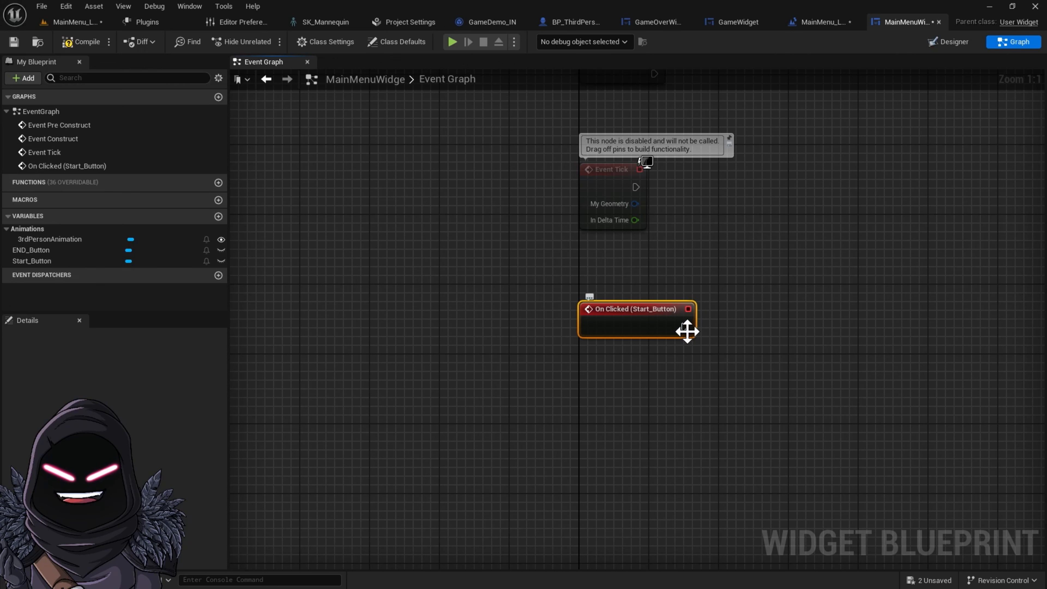
# From the On Clicked (Start_Button) event, add a Play Sound at Location node
pyautogui.moveTo(749, 325); pyautogui.dragTo(750, 325)
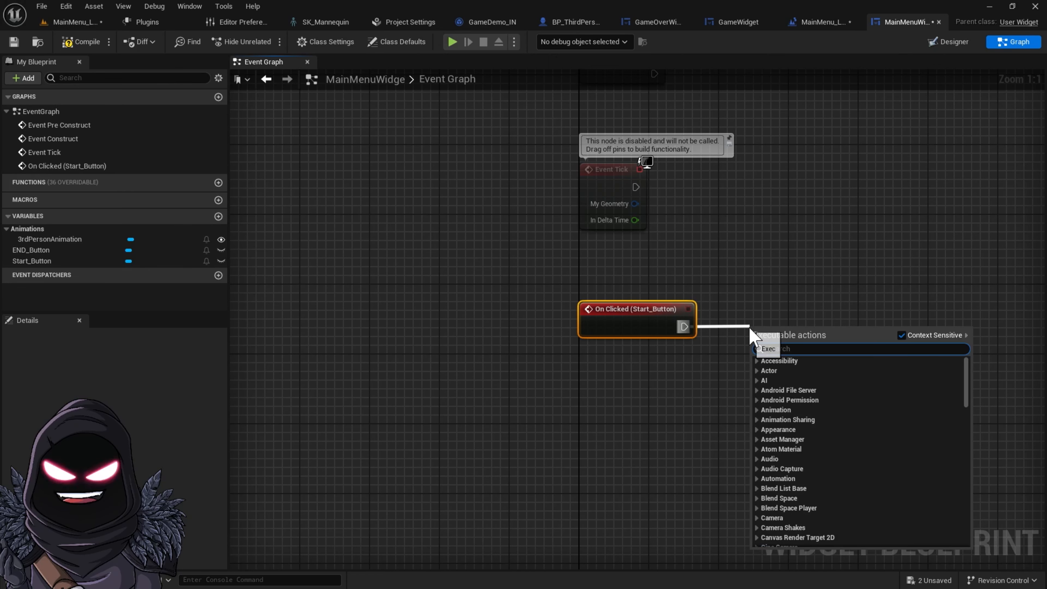
pyautogui.write('play')
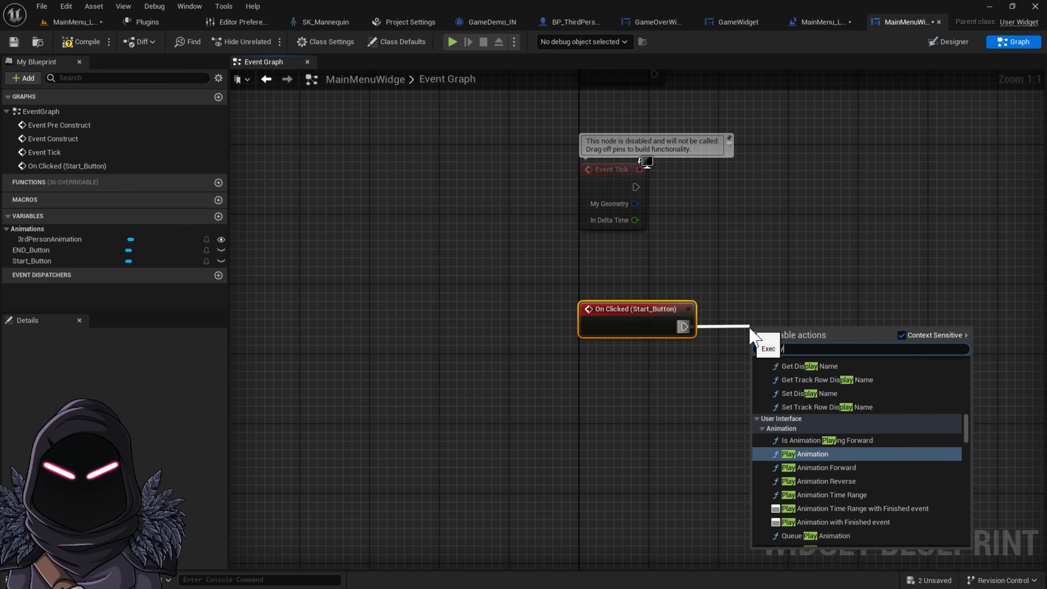
pyautogui.write(' sound')
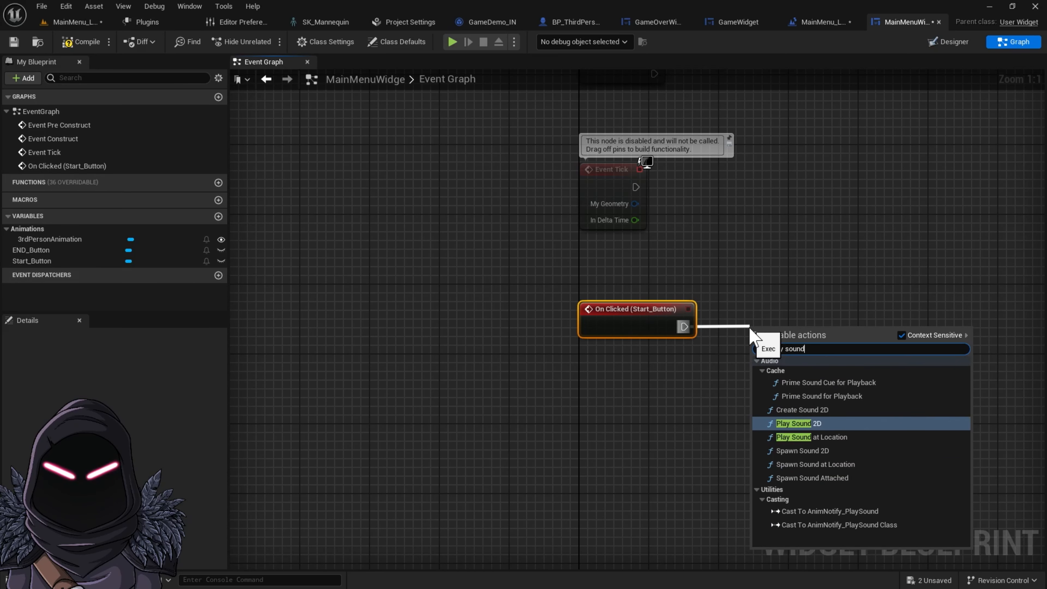
pyautogui.click(839, 437)
pyautogui.moveTo(842, 257); pyautogui.dragTo(731, 238, button='right')
pyautogui.moveTo(696, 311); pyautogui.dragTo(678, 295)
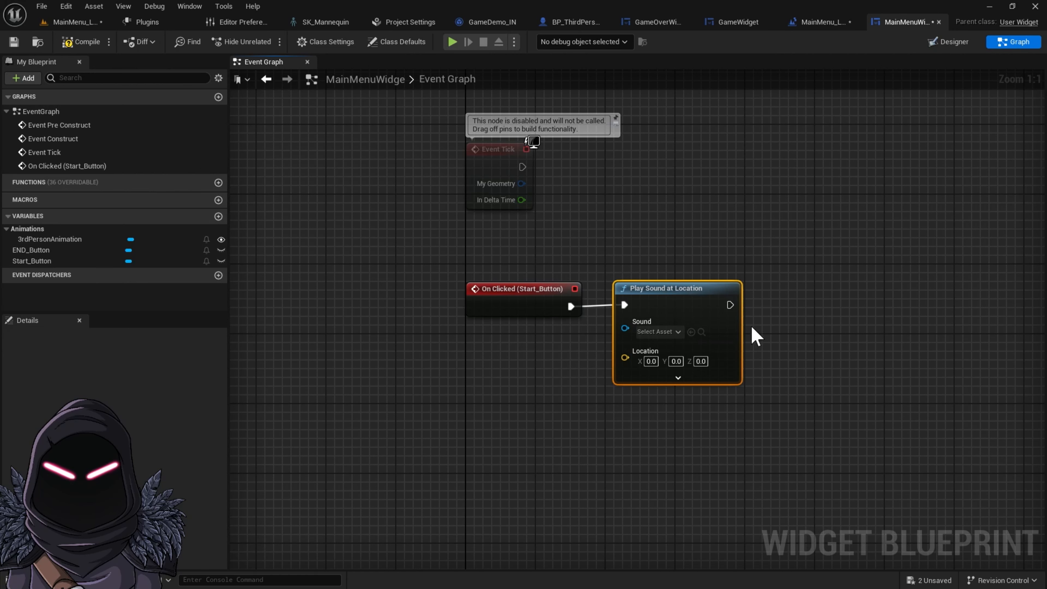
# Chain a Delay node after the Play Sound at Location node
pyautogui.moveTo(729, 305); pyautogui.dragTo(808, 308)
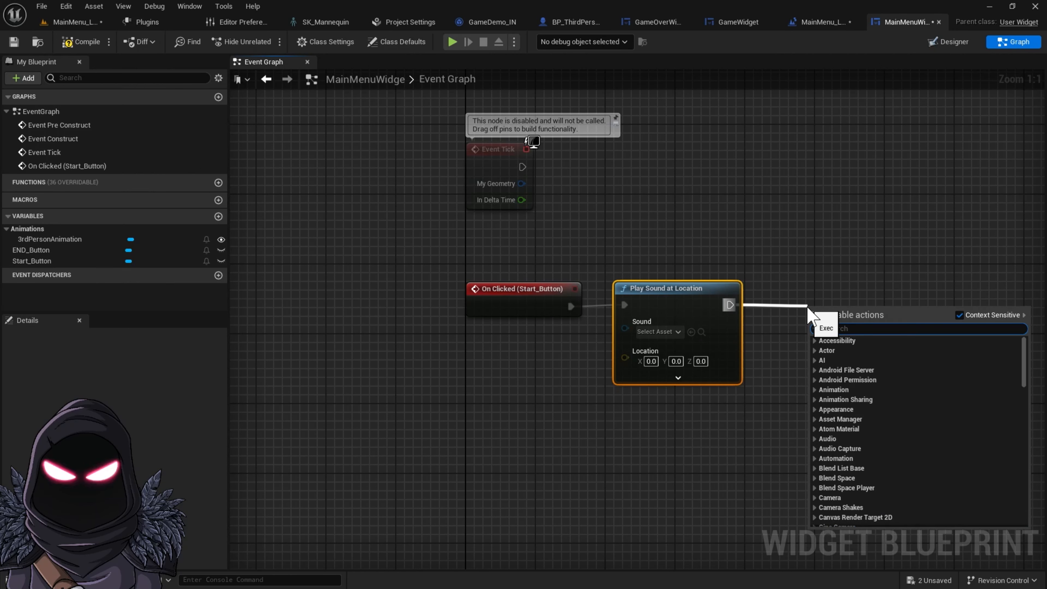
pyautogui.write('op')
pyautogui.press('BackSpace')
pyautogui.press('BackSpace')
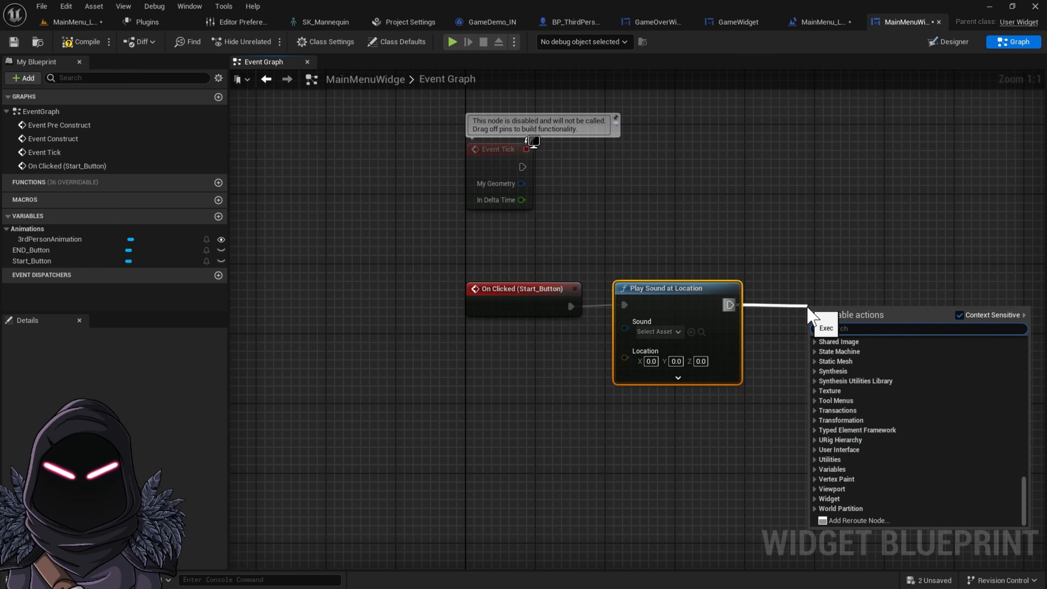
pyautogui.write('Delay')
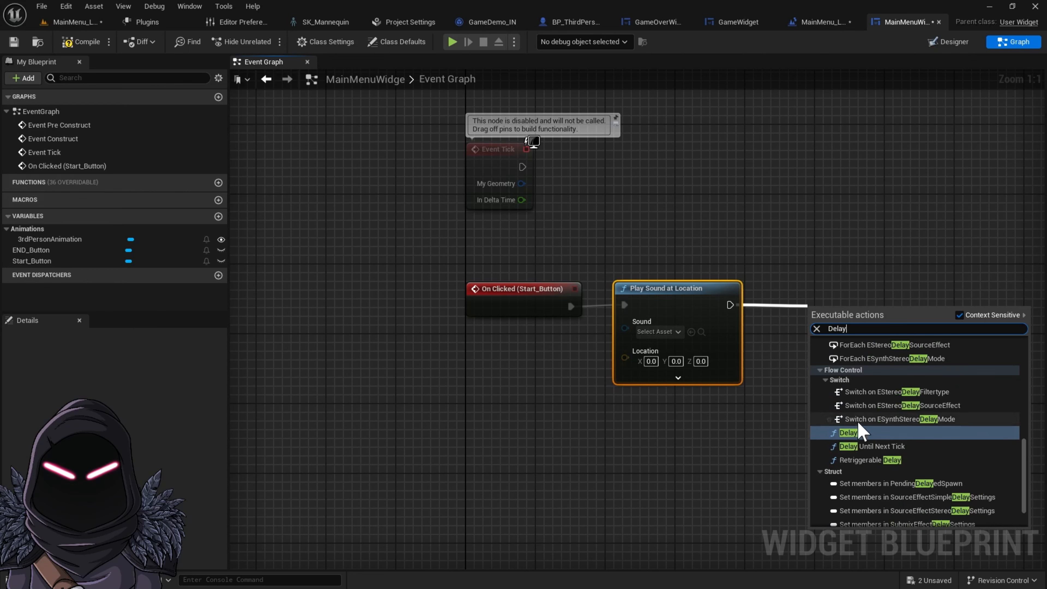
pyautogui.click(859, 433)
pyautogui.moveTo(870, 305); pyautogui.dragTo(834, 289)
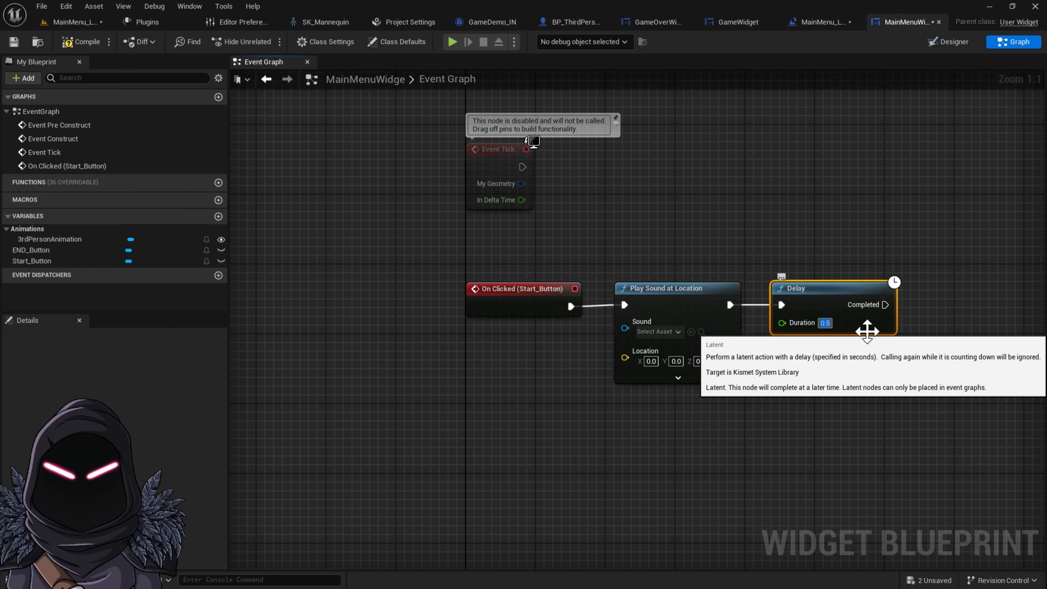
pyautogui.press('Return')
pyautogui.moveTo(983, 249); pyautogui.dragTo(749, 246, button='right')
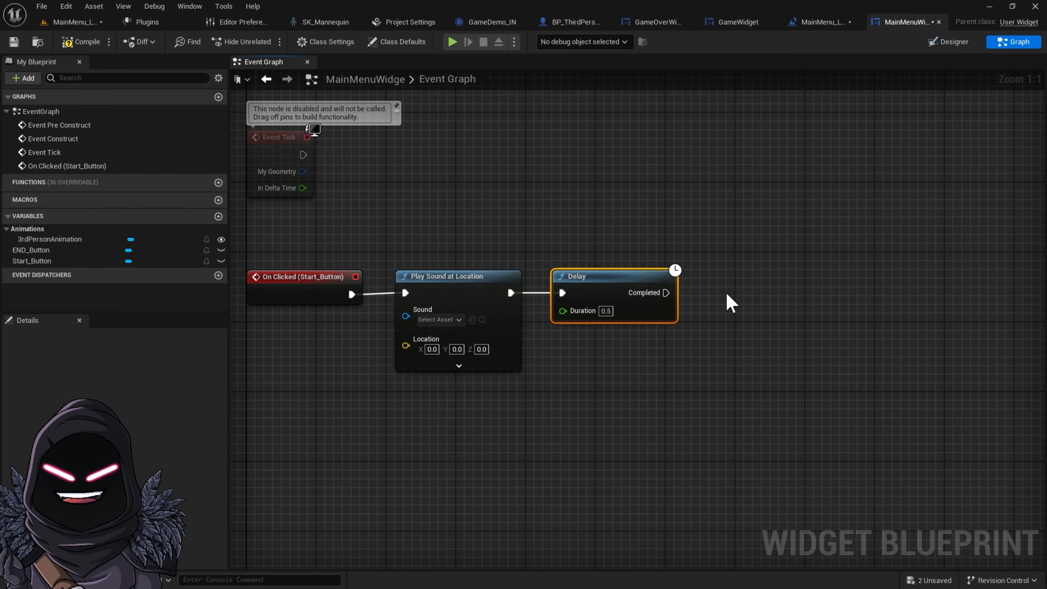
# Add an Open Level (by Name) node after the Delay's Completed output
pyautogui.moveTo(666, 293); pyautogui.dragTo(714, 296)
pyautogui.write('open level')
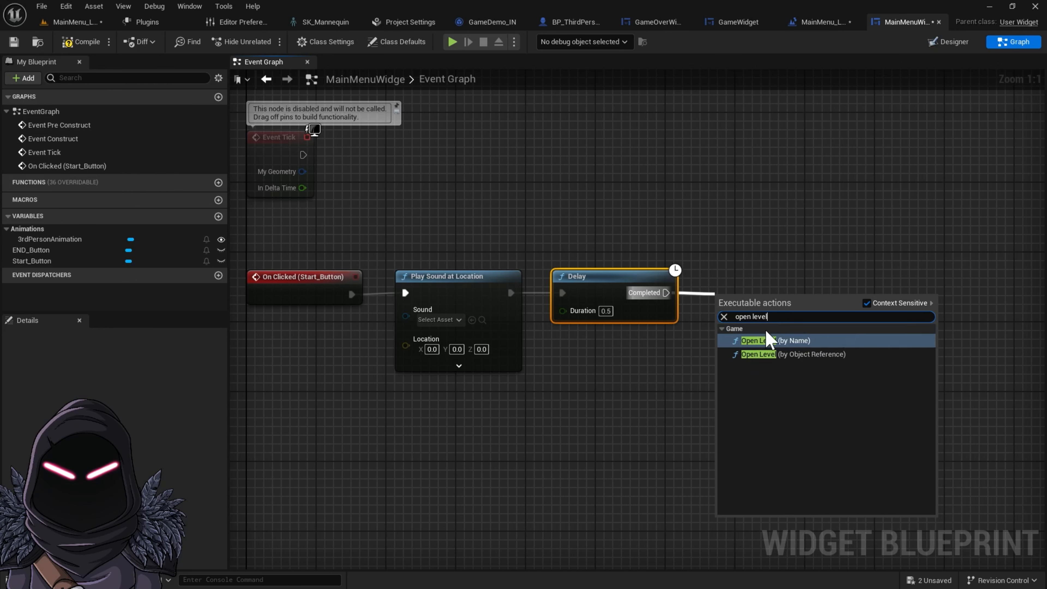
pyautogui.click(792, 340)
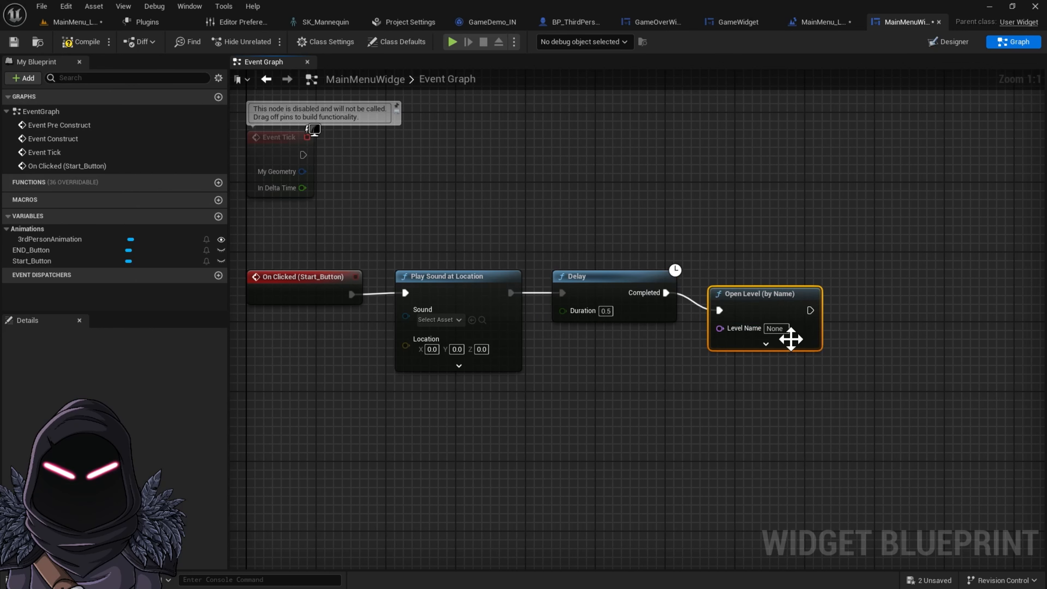
pyautogui.moveTo(792, 315)
pyautogui.mouseDown()
pyautogui.moveTo(784, 285)
pyautogui.moveTo(782, 298)
pyautogui.mouseUp()
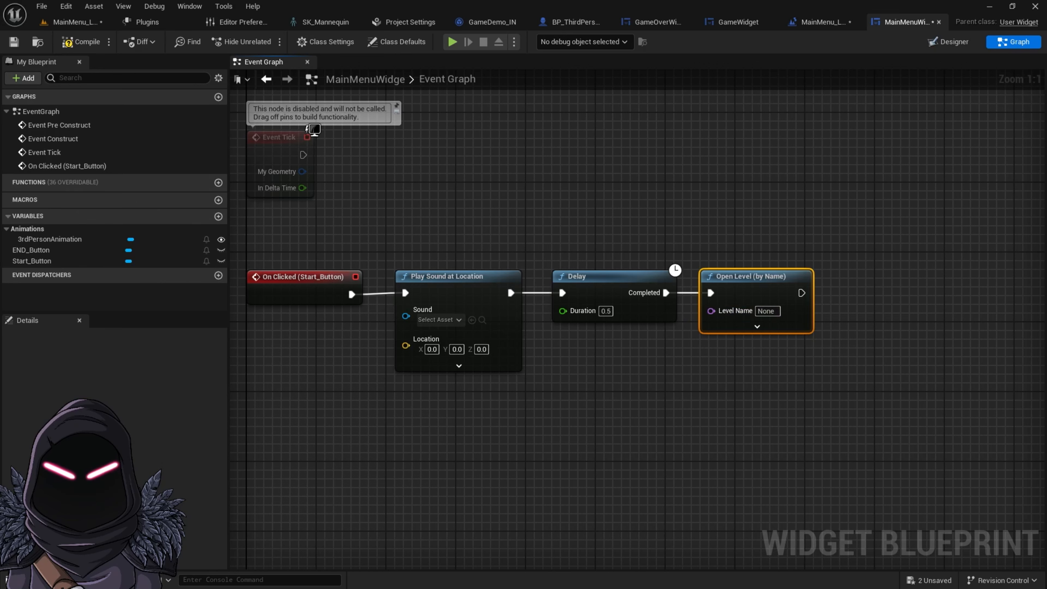
# Copy the MainMenu_Level map name from ThirdPerson > Maps, paste it into the Open Level node's Level Name, and compile
pyautogui.click(38, 580)
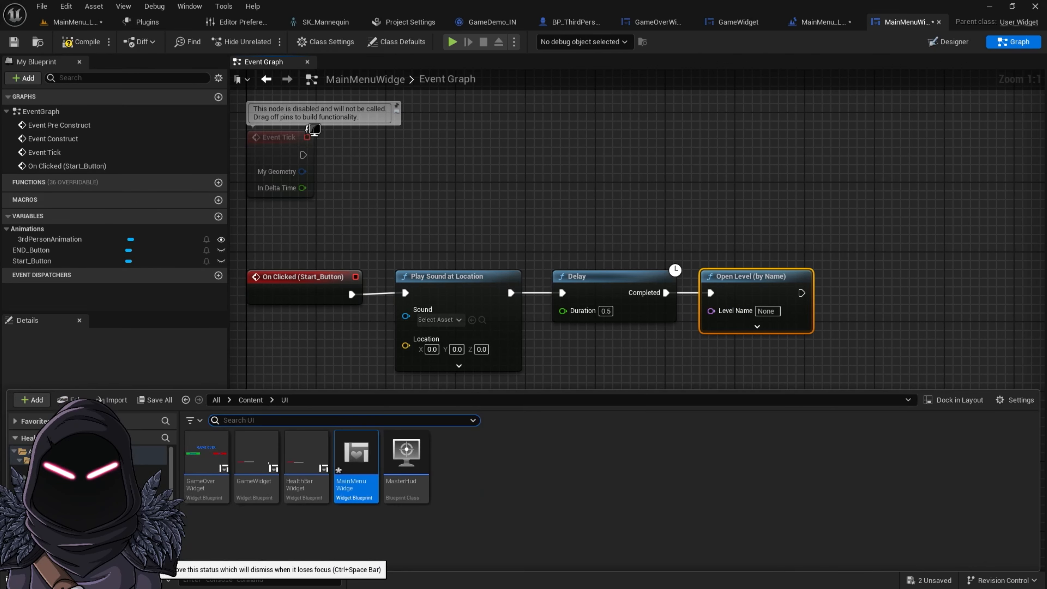
pyautogui.click(249, 399)
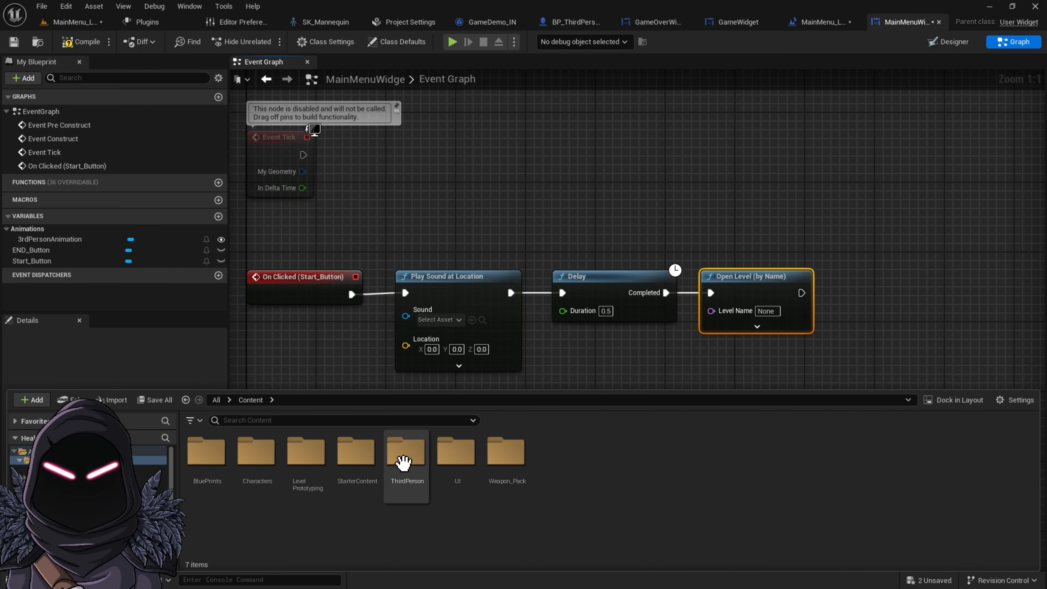
pyautogui.doubleClick(405, 456)
pyautogui.click(305, 459)
pyautogui.doubleClick(305, 461)
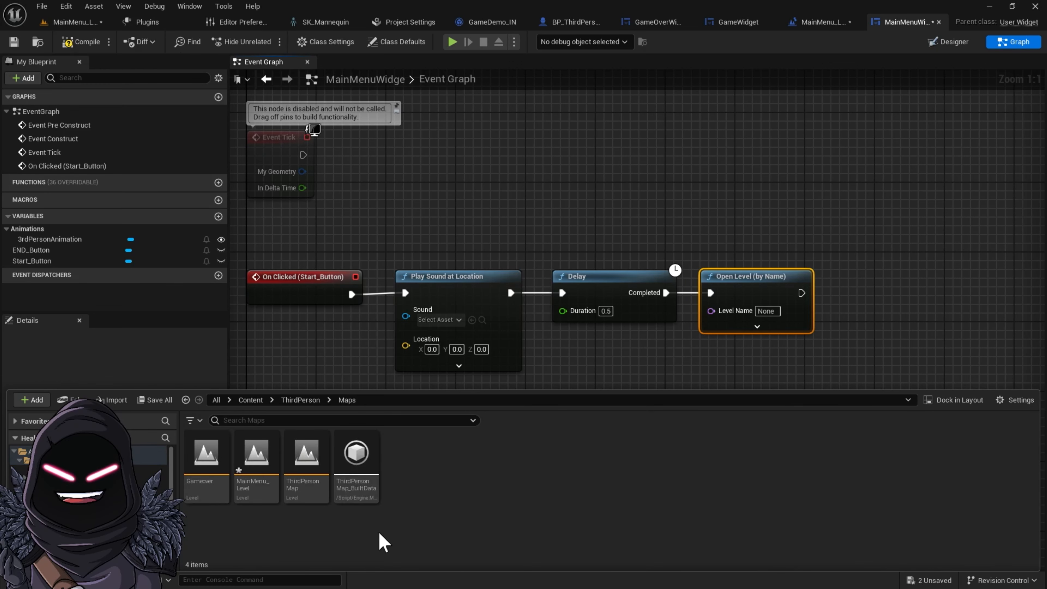
pyautogui.click(278, 503)
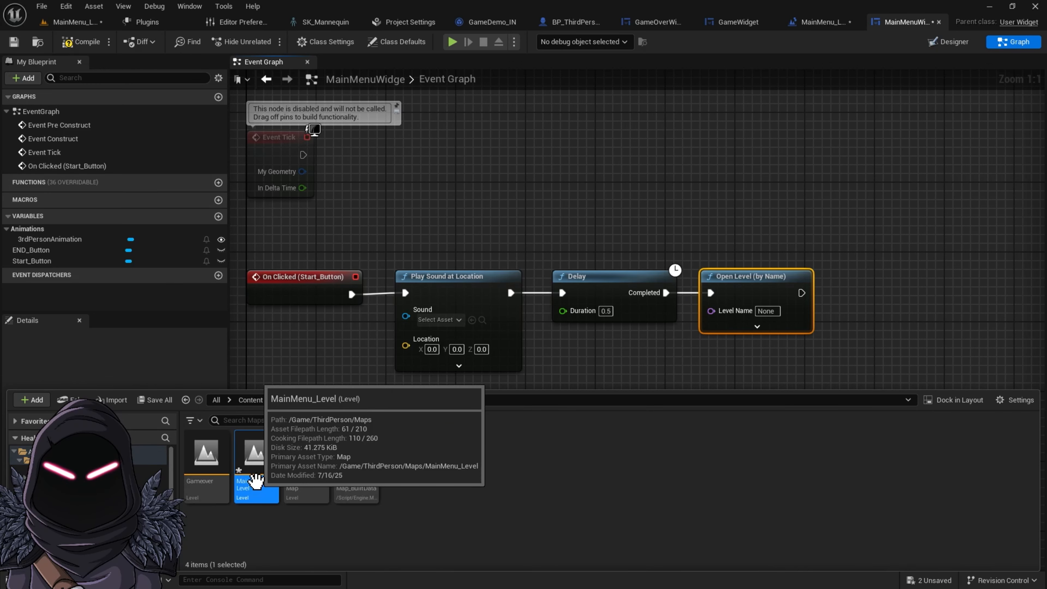
pyautogui.click(258, 482)
pyautogui.hotkey('ctrl', 'c')
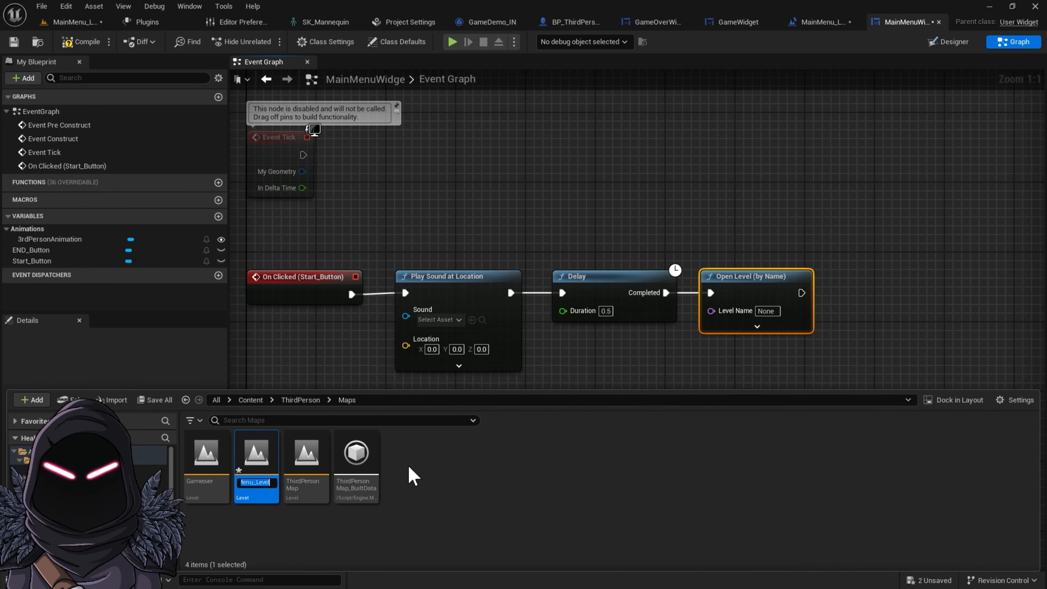
pyautogui.click(777, 313)
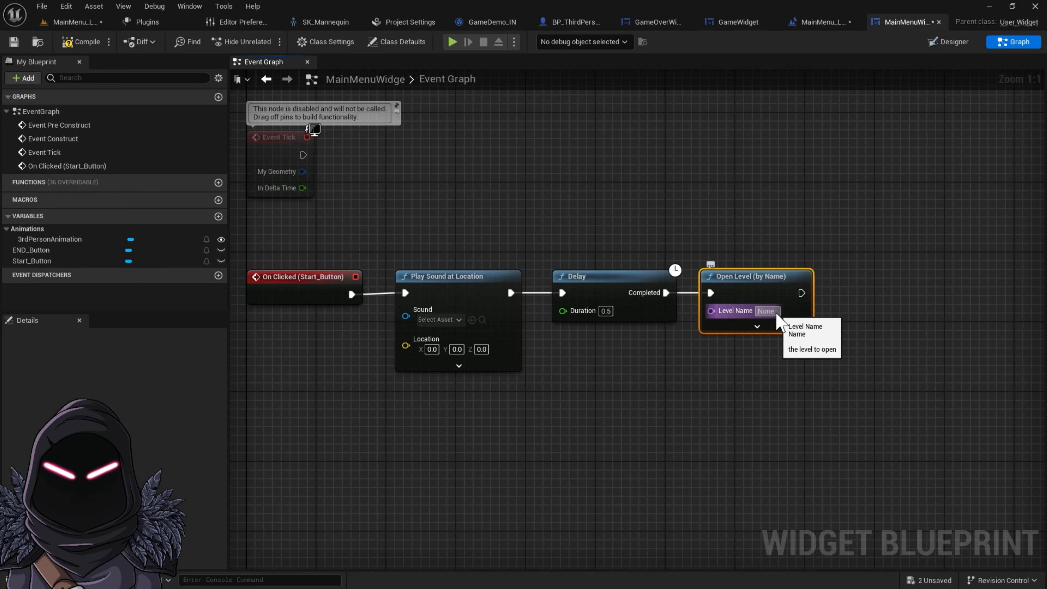
pyautogui.hotkey('ctrl', 'v')
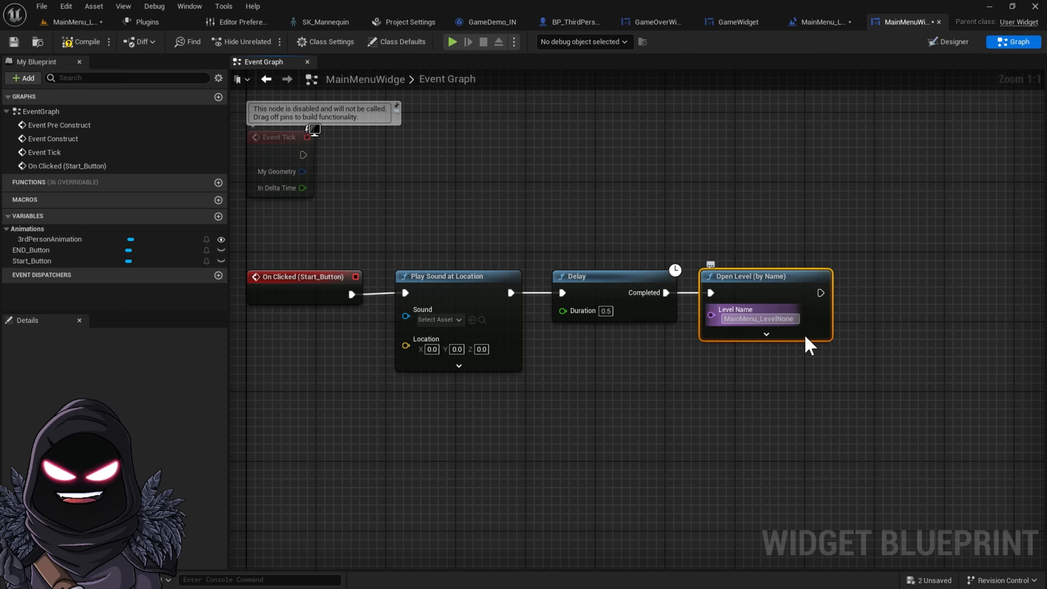
pyautogui.click(835, 369)
pyautogui.click(79, 44)
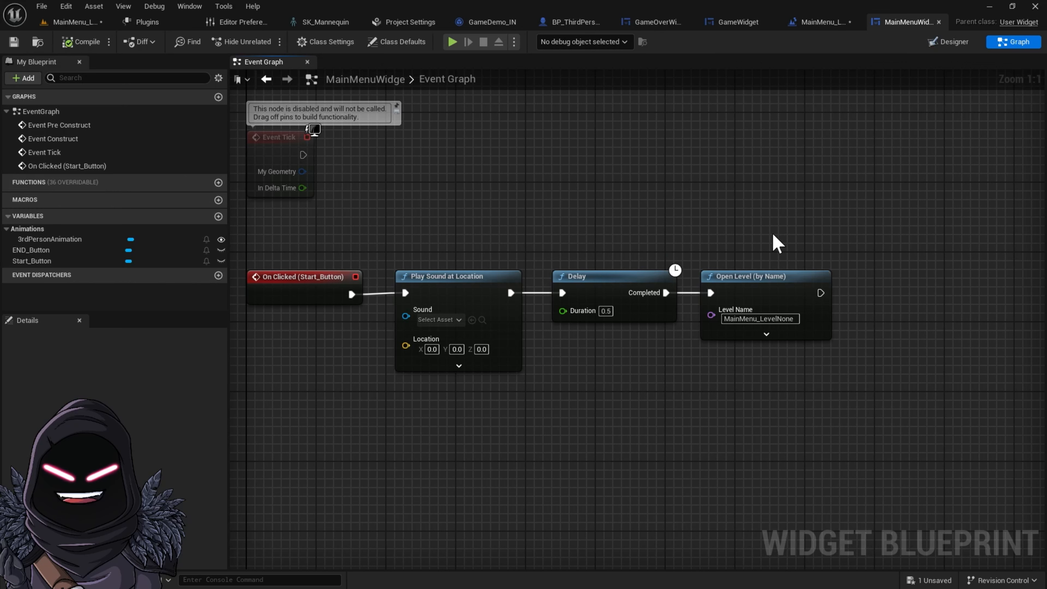
# Add a Get Player Controller node to the event graph
pyautogui.rightClick(710, 389)
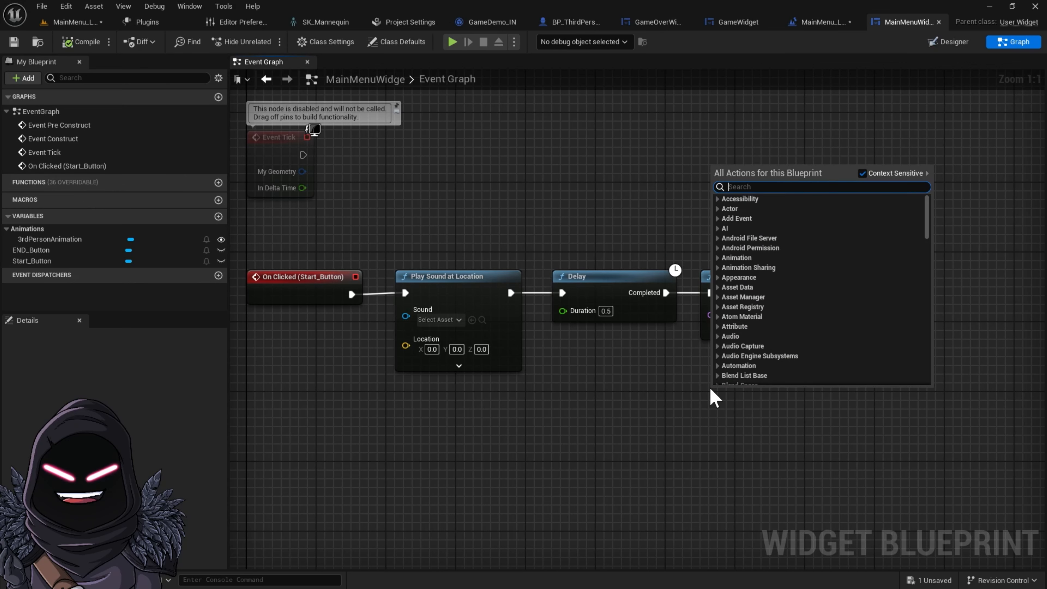
pyautogui.write('get ')
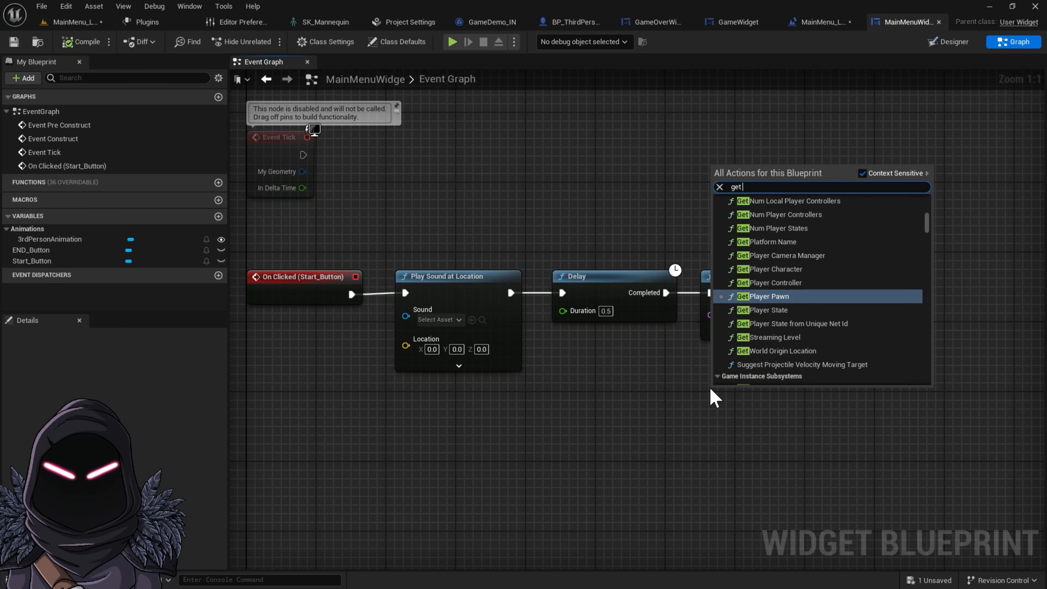
pyautogui.write('player')
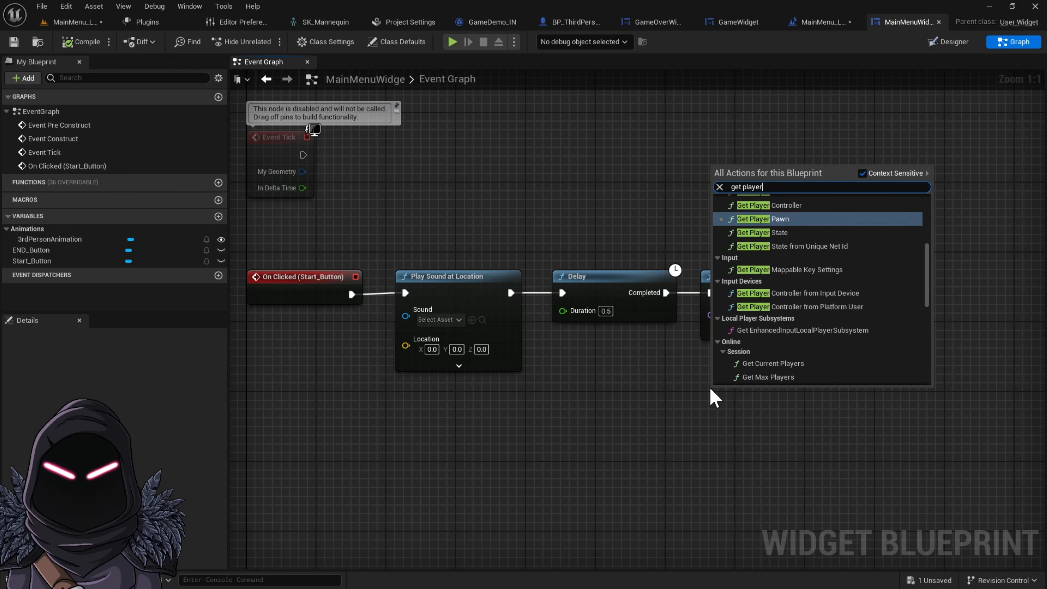
pyautogui.click(763, 205)
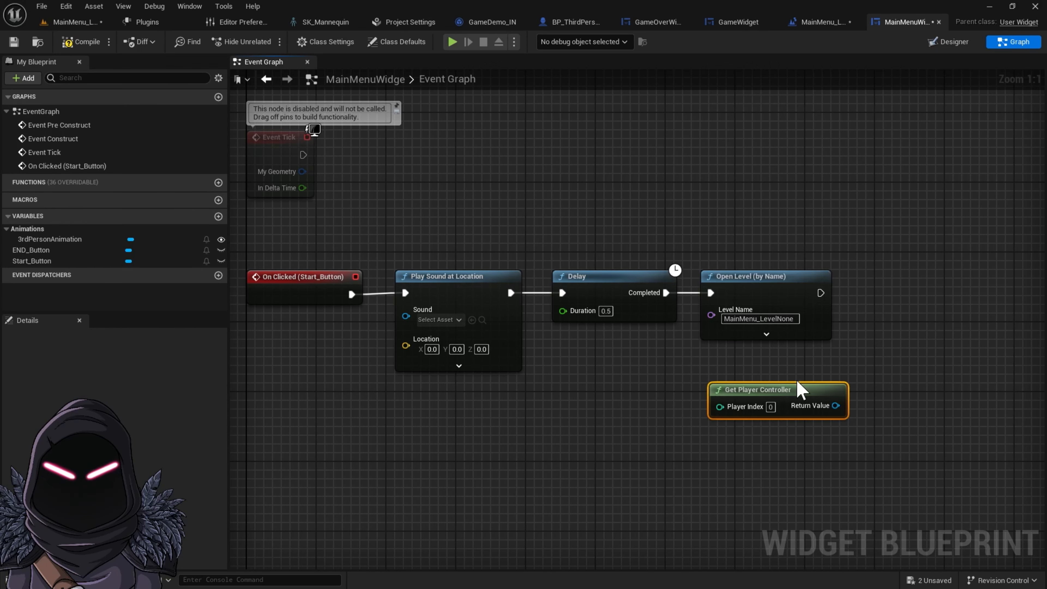
# From the player controller, add a Set Show Mouse Cursor node and wire it after Open Level (by Name)
pyautogui.moveTo(779, 391); pyautogui.dragTo(917, 297)
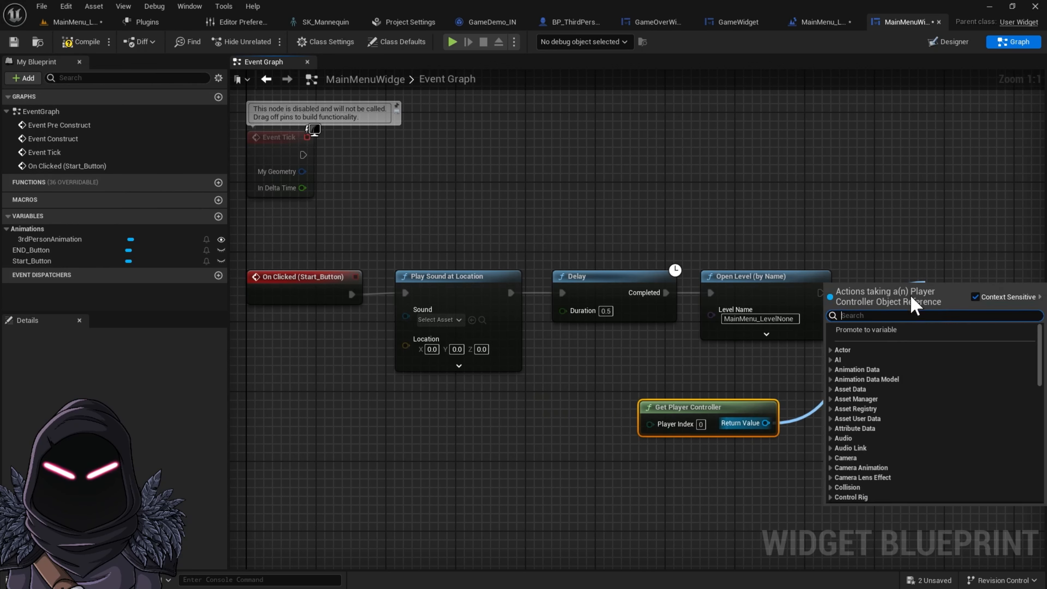
pyautogui.write('show')
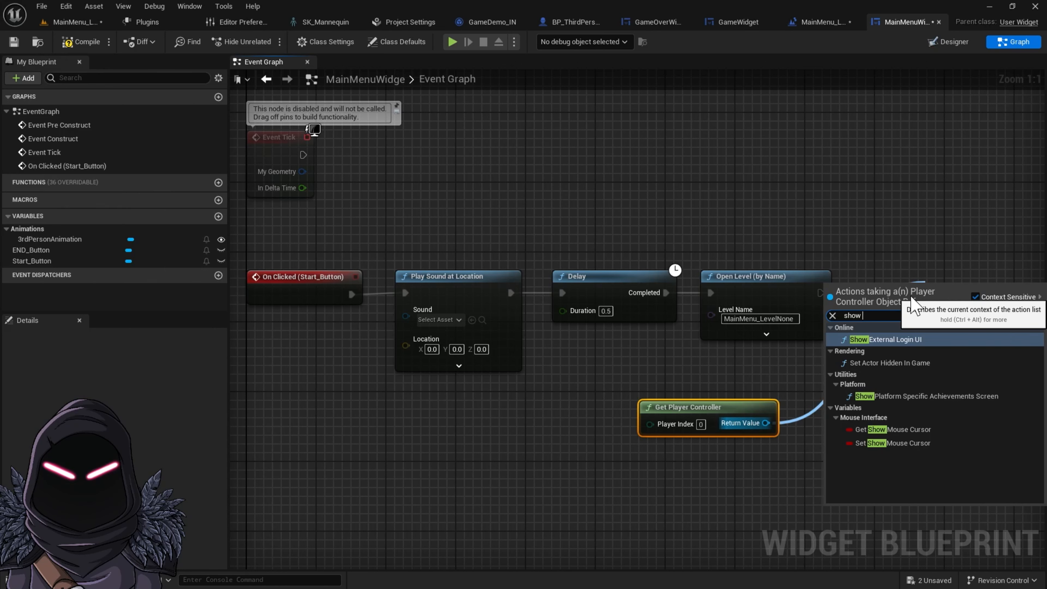
pyautogui.write(' mouse')
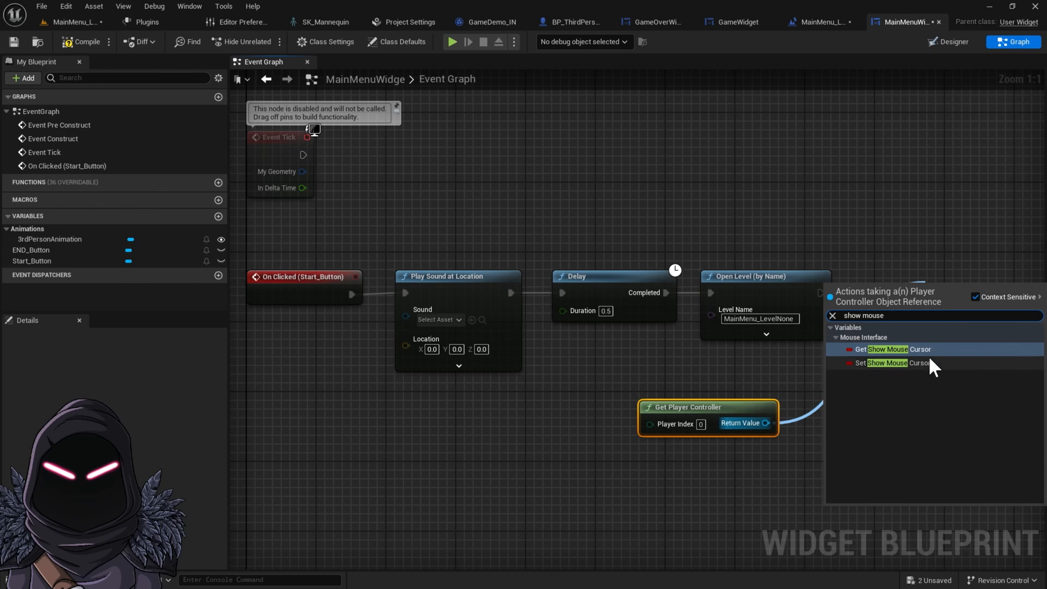
pyautogui.click(912, 364)
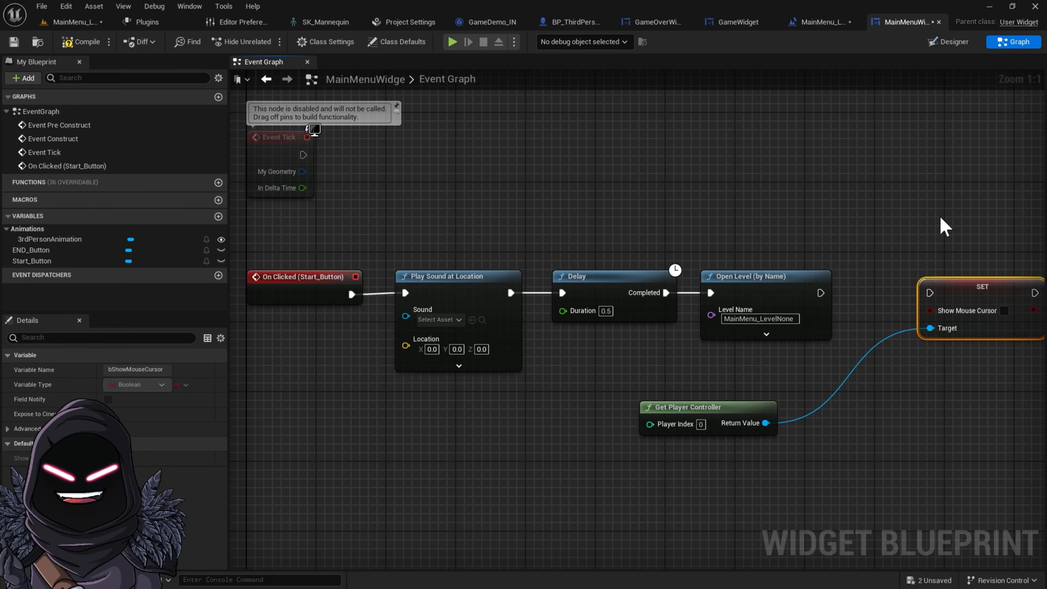
pyautogui.moveTo(930, 292); pyautogui.dragTo(820, 293)
pyautogui.moveTo(818, 294); pyautogui.dragTo(641, 306, button='right')
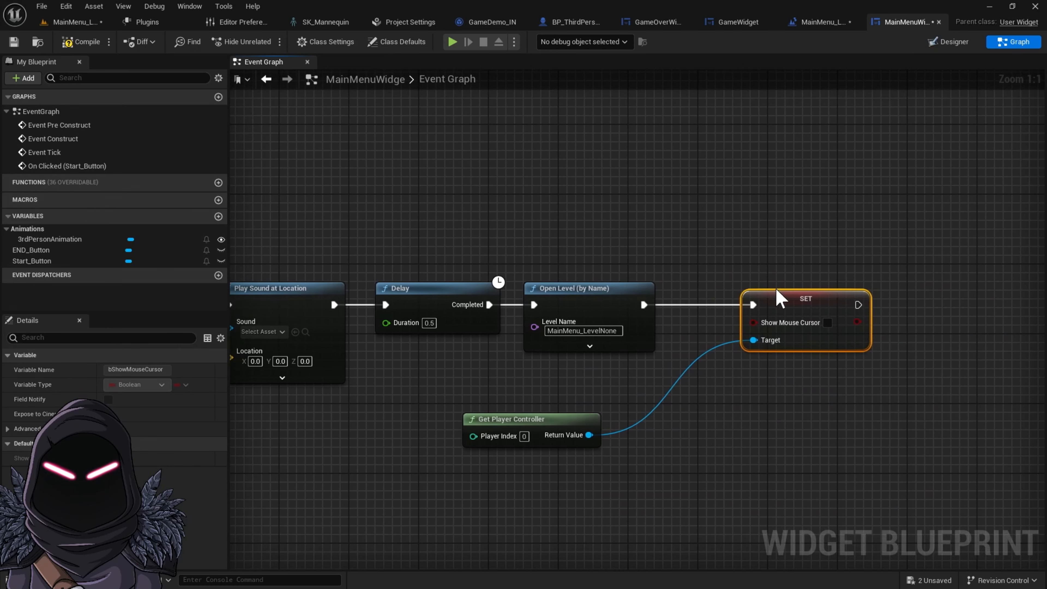
# Add a Set Input Mode Game Only node after the Set Show Mouse Cursor node
pyautogui.moveTo(799, 307); pyautogui.dragTo(763, 306)
pyautogui.moveTo(741, 264); pyautogui.dragTo(558, 279, button='right')
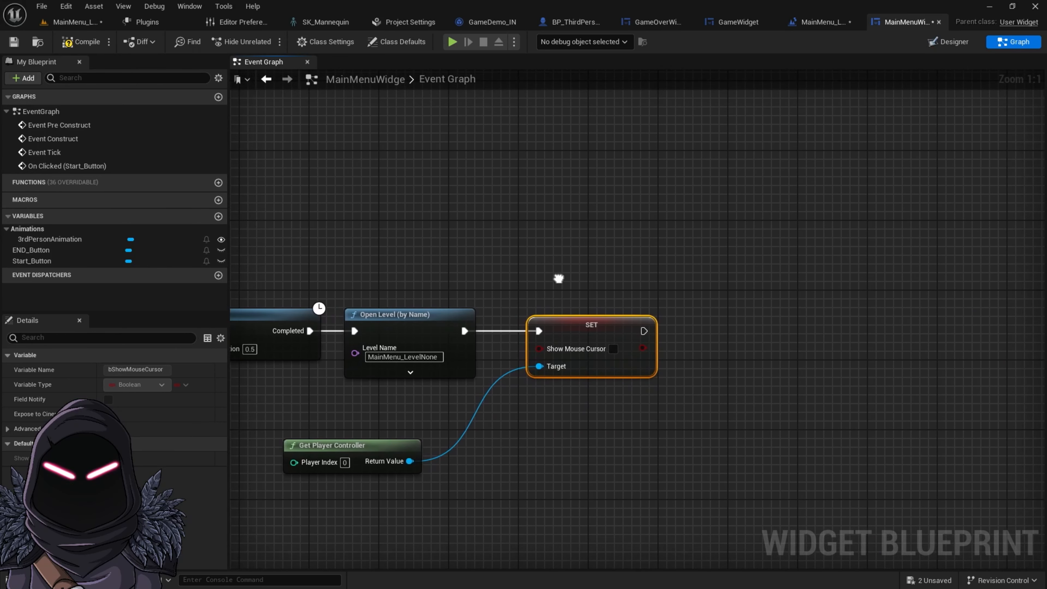
pyautogui.moveTo(558, 278); pyautogui.dragTo(451, 286, button='right')
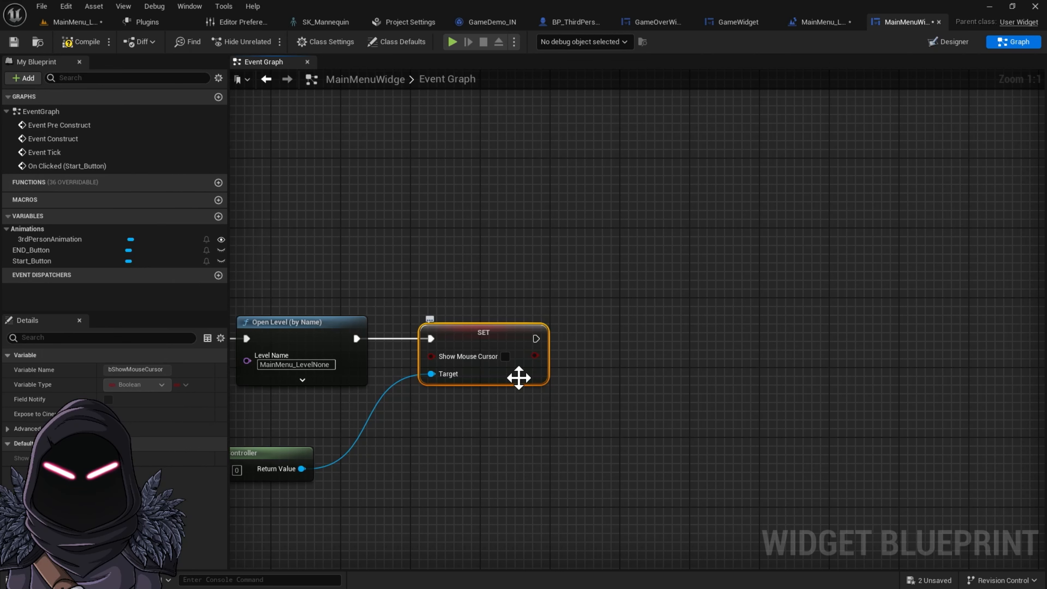
pyautogui.moveTo(625, 362); pyautogui.dragTo(603, 358, button='right')
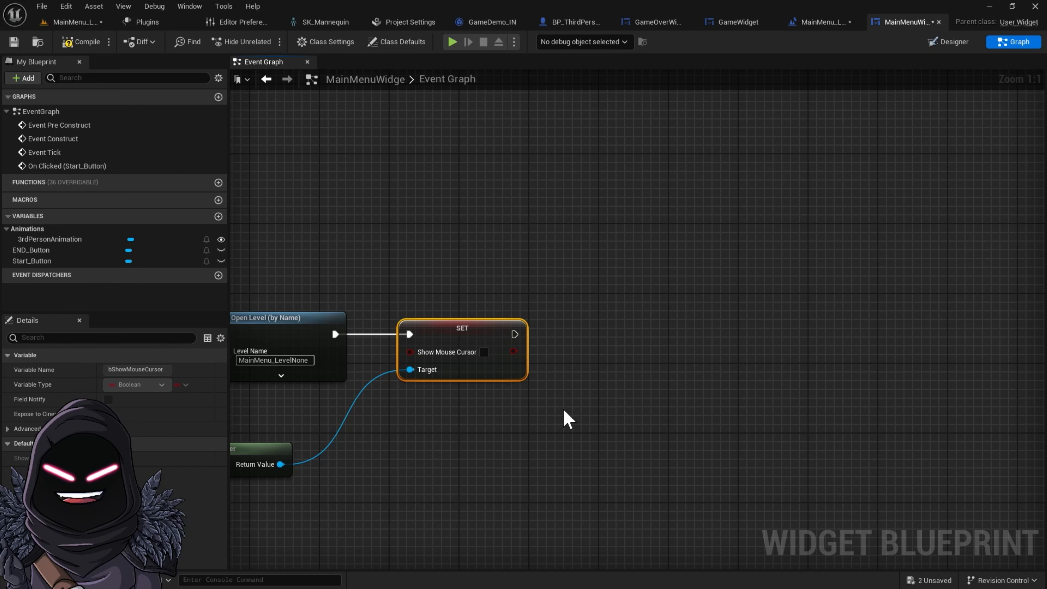
pyautogui.moveTo(514, 335); pyautogui.dragTo(588, 337)
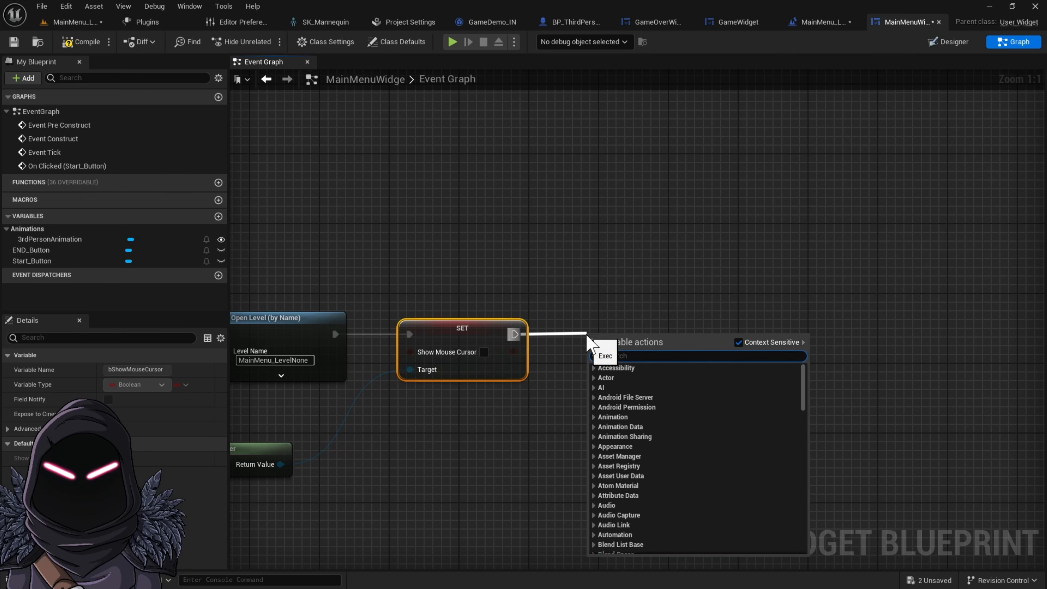
pyautogui.write('set ')
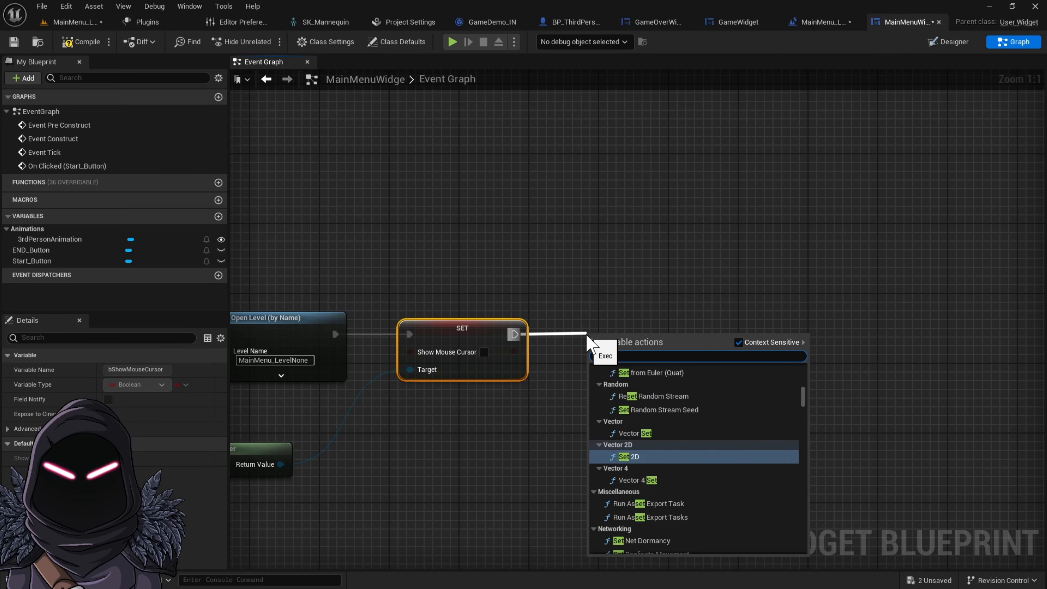
pyautogui.write('inpu')
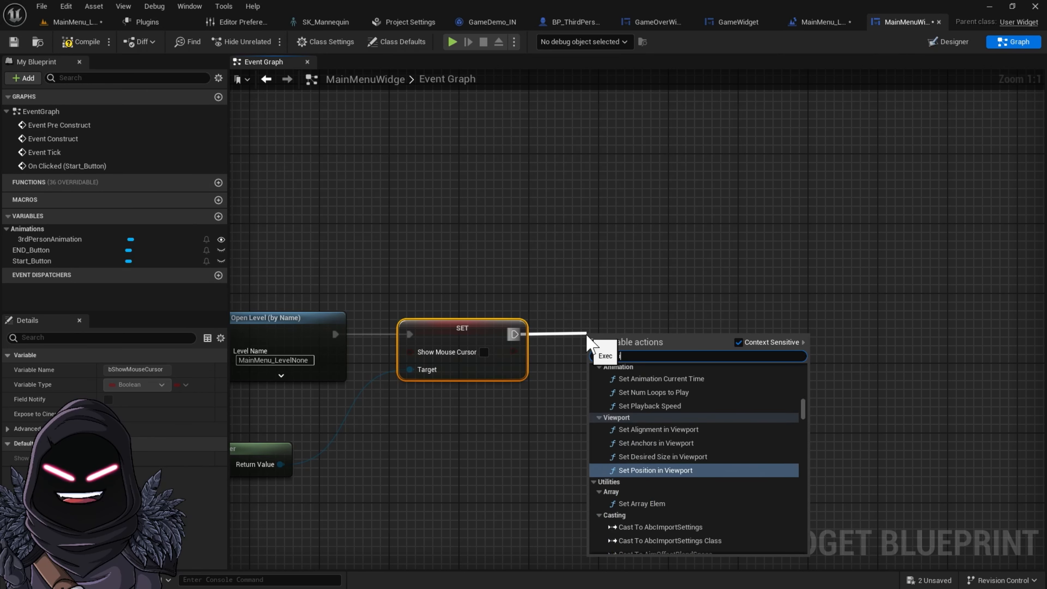
pyautogui.write('t mode')
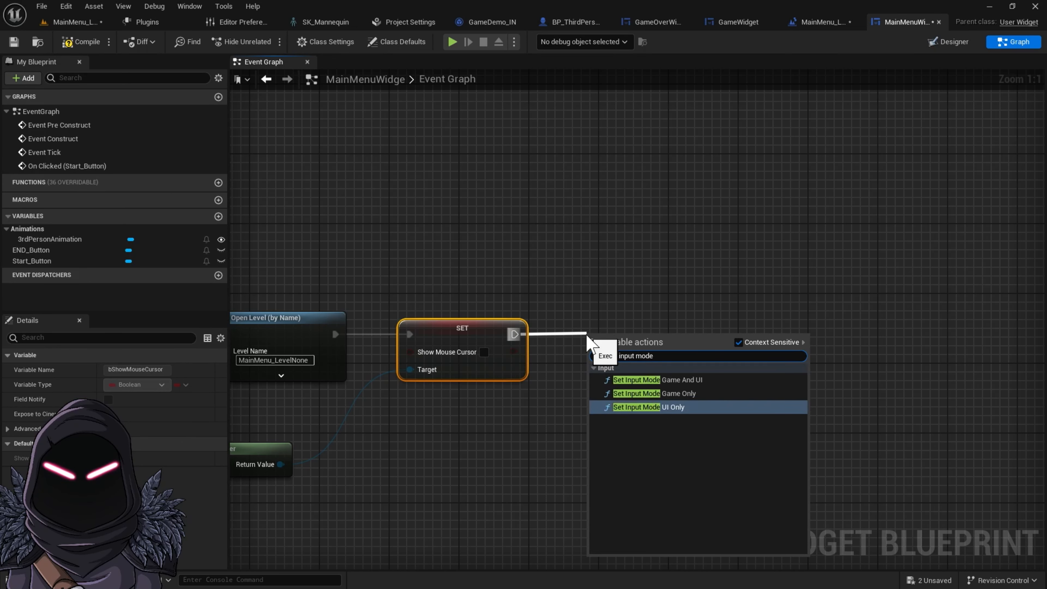
pyautogui.click(696, 393)
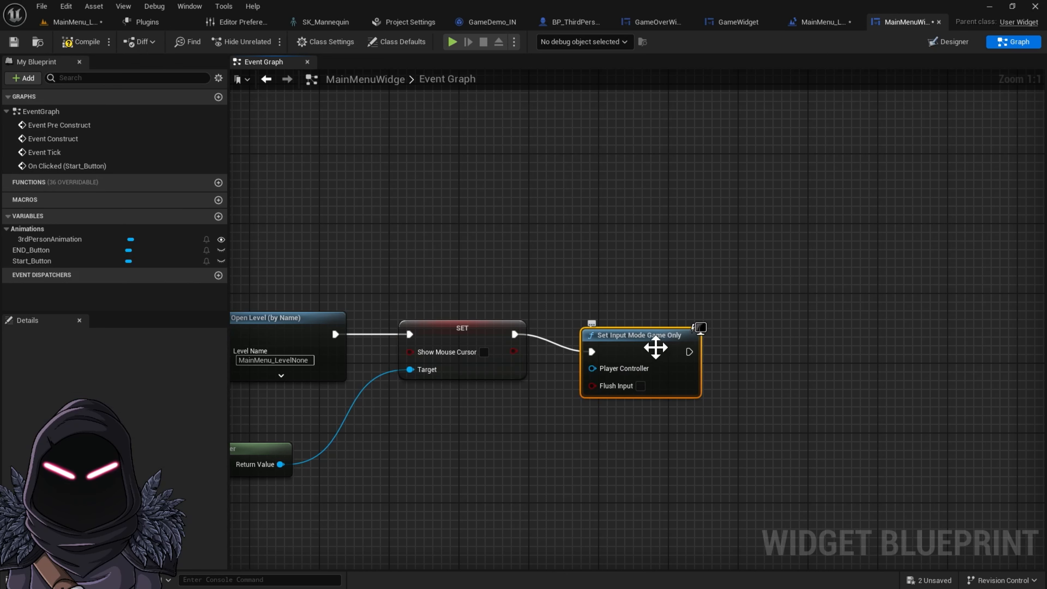
pyautogui.moveTo(655, 347); pyautogui.dragTo(656, 330)
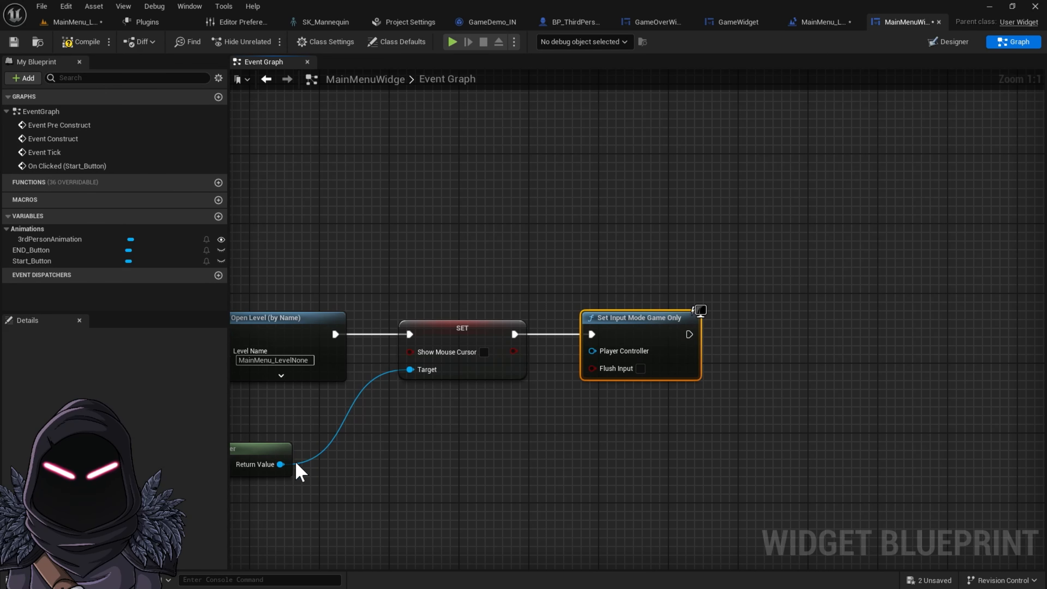
# Wire the Get Player Controller's Return Value into the Player Controller input, adding a reroute point on the wire
pyautogui.moveTo(281, 464); pyautogui.dragTo(596, 360)
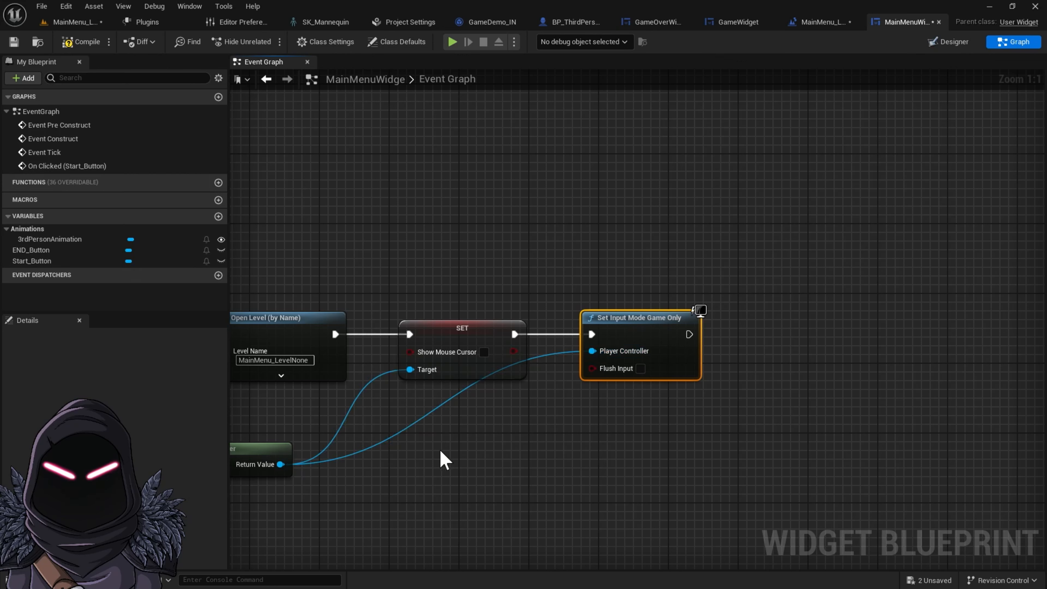
pyautogui.doubleClick(540, 353)
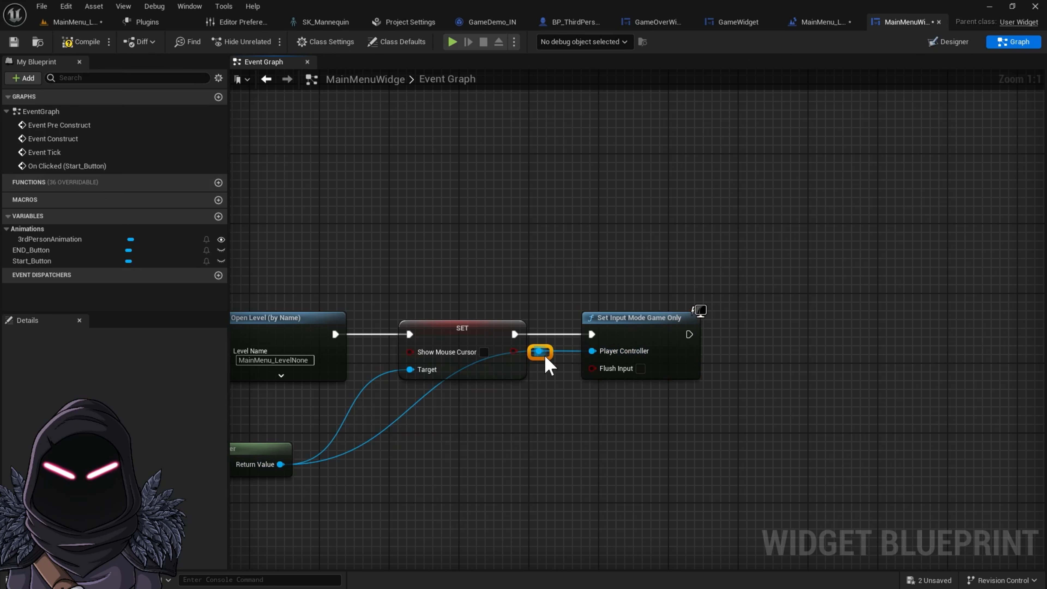
pyautogui.moveTo(550, 355); pyautogui.dragTo(548, 466)
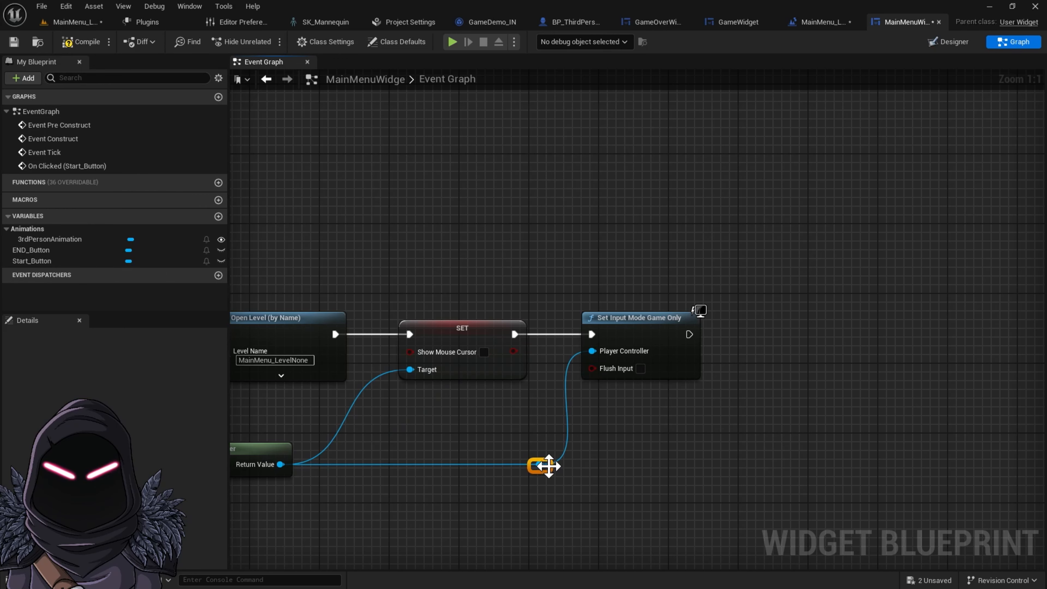
# Select the whole Start button node chain and wrap it in a comment titled "Start game"
pyautogui.rightClick(475, 420)
pyautogui.scroll(-5, 475, 420)
pyautogui.moveTo(538, 453); pyautogui.dragTo(645, 407, button='right')
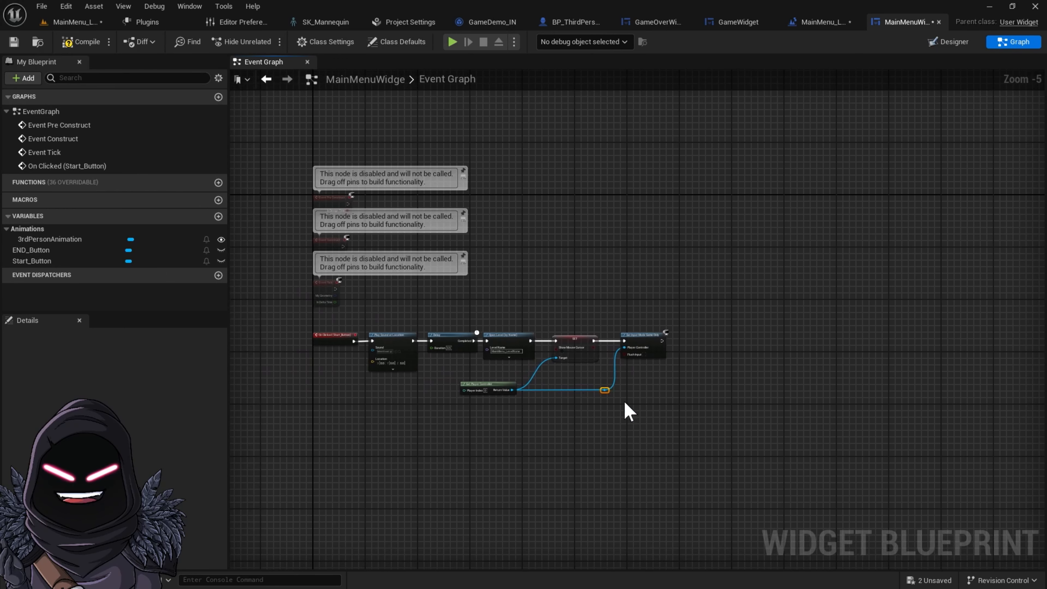
pyautogui.moveTo(312, 329); pyautogui.dragTo(643, 399)
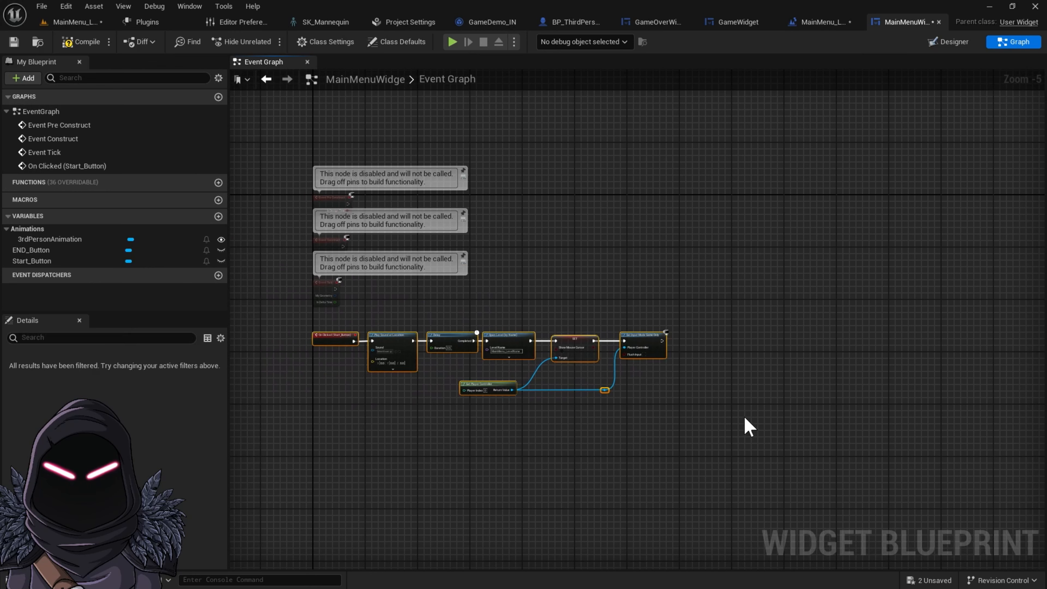
pyautogui.press('c')
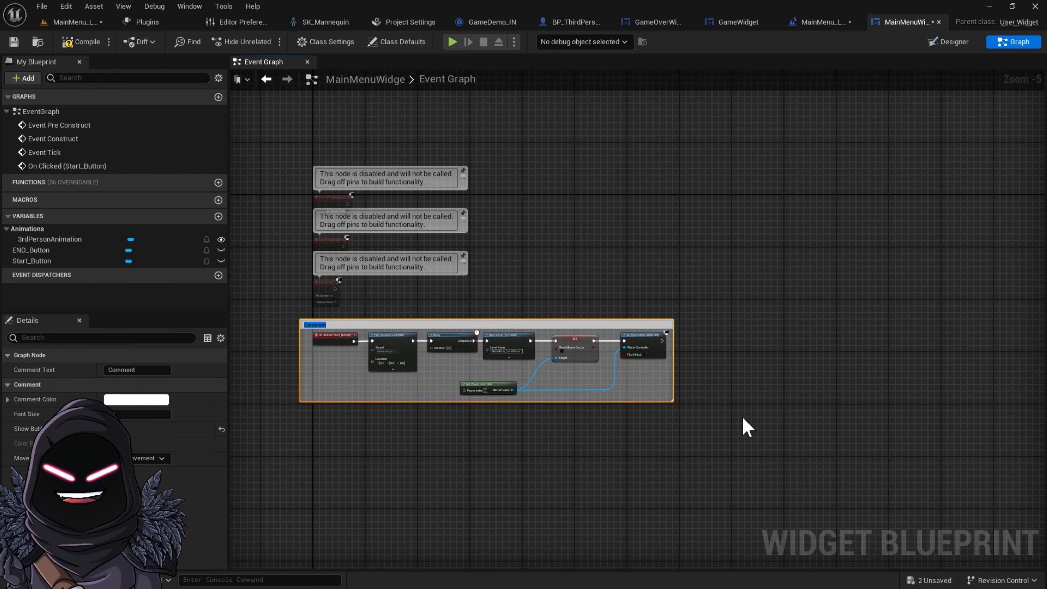
pyautogui.write('Star')
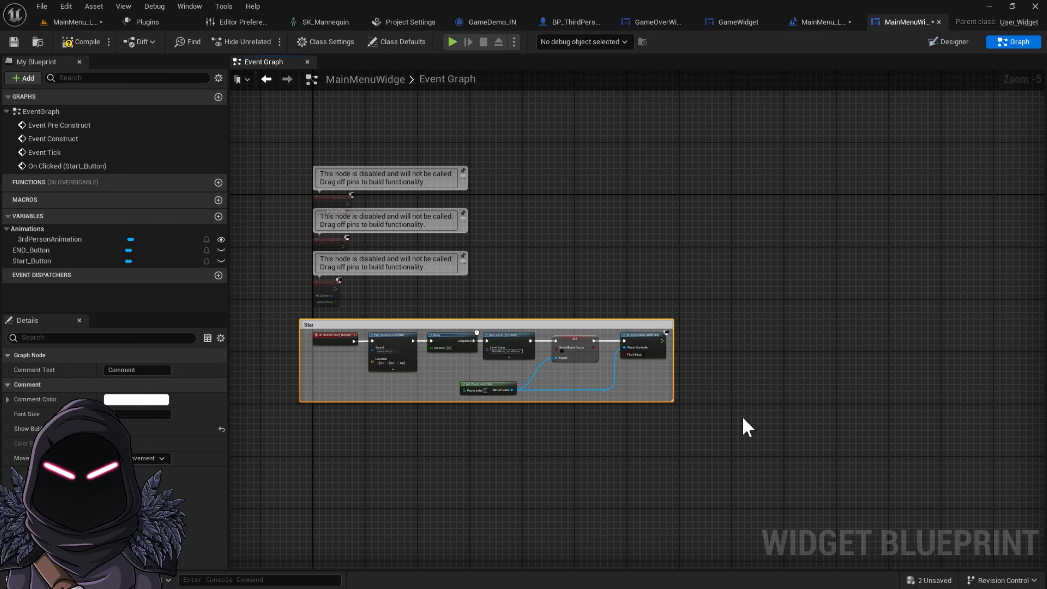
pyautogui.write('t game')
pyautogui.press('Return')
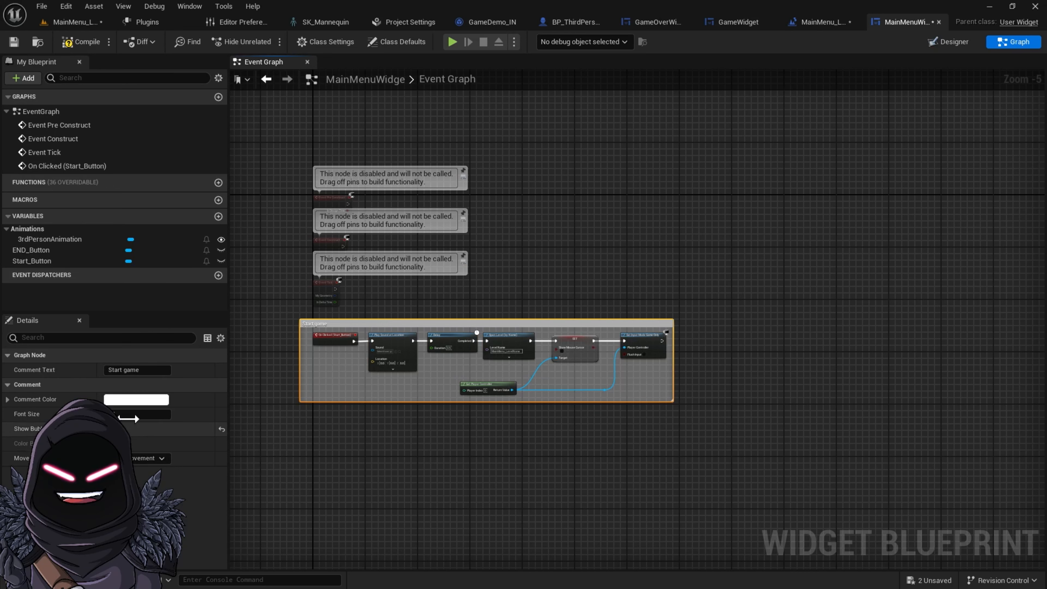
# Change the Start game comment's color to green
pyautogui.click(132, 403)
pyautogui.moveTo(215, 414); pyautogui.dragTo(178, 436)
pyautogui.click(444, 425)
pyautogui.moveTo(443, 425); pyautogui.dragTo(635, 227, button='right')
# Delete the Event Tick node from the event graph
pyautogui.scroll(3, 580, 260)
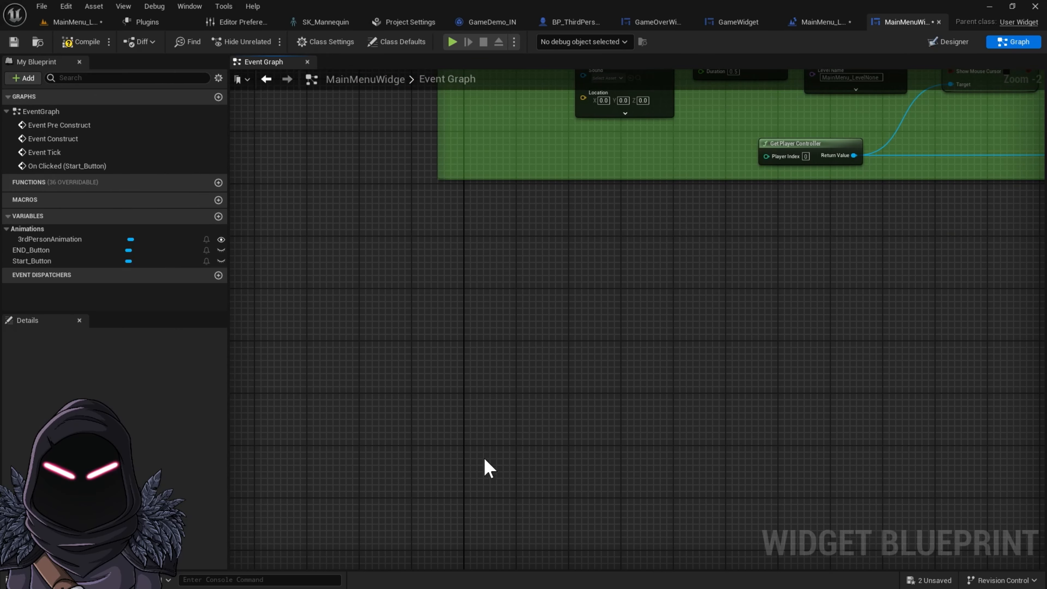
pyautogui.moveTo(484, 459); pyautogui.dragTo(406, 569, button='right')
pyautogui.moveTo(531, 207); pyautogui.dragTo(505, 416, button='right')
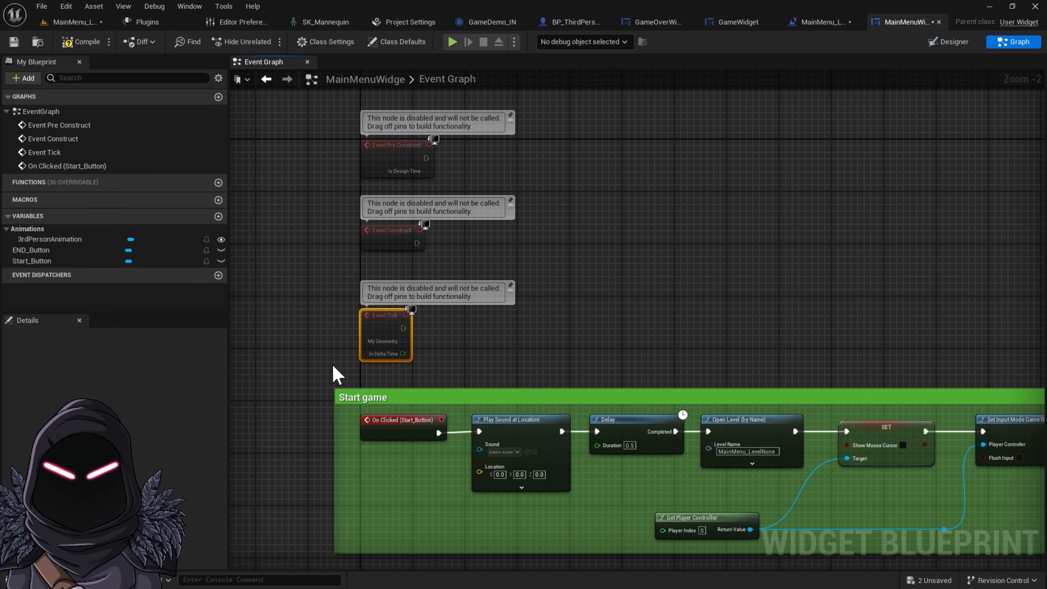
pyautogui.press('Delete')
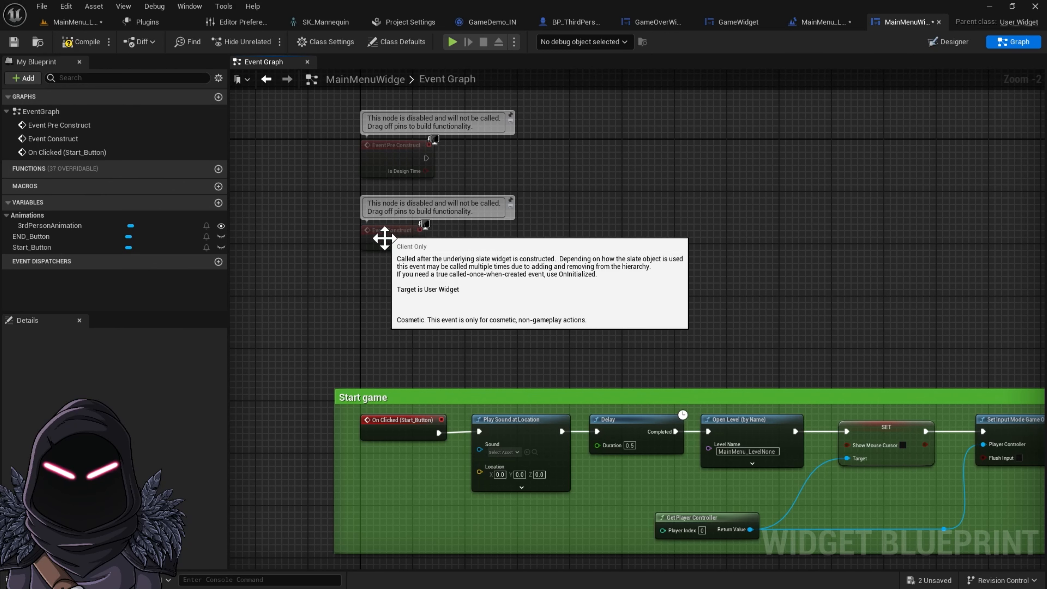
# Add a Play Animation node after Event Construct and arrange both nodes
pyautogui.moveTo(383, 243); pyautogui.dragTo(489, 292)
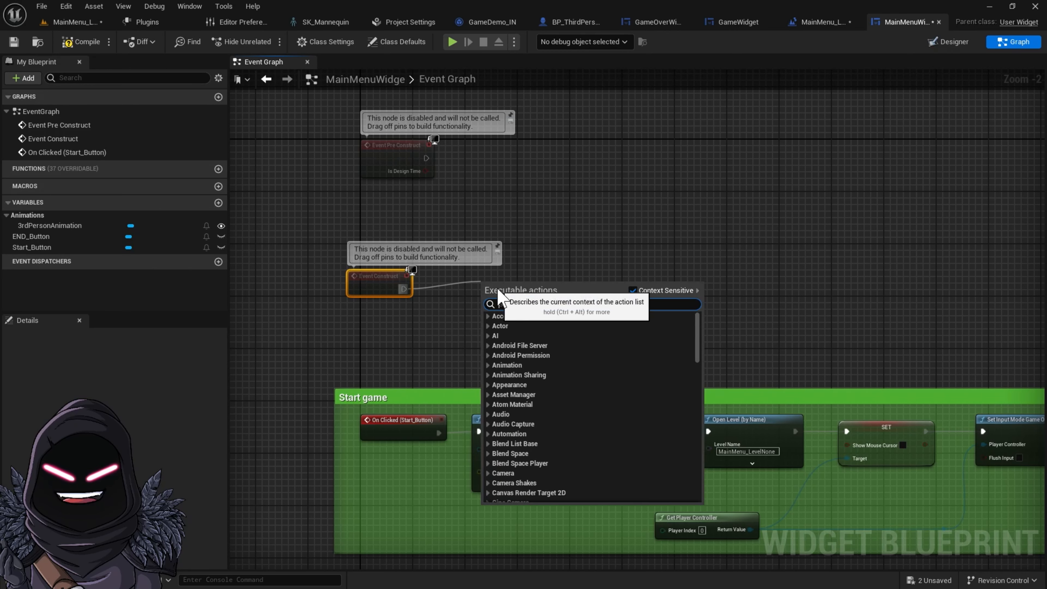
pyautogui.write('play')
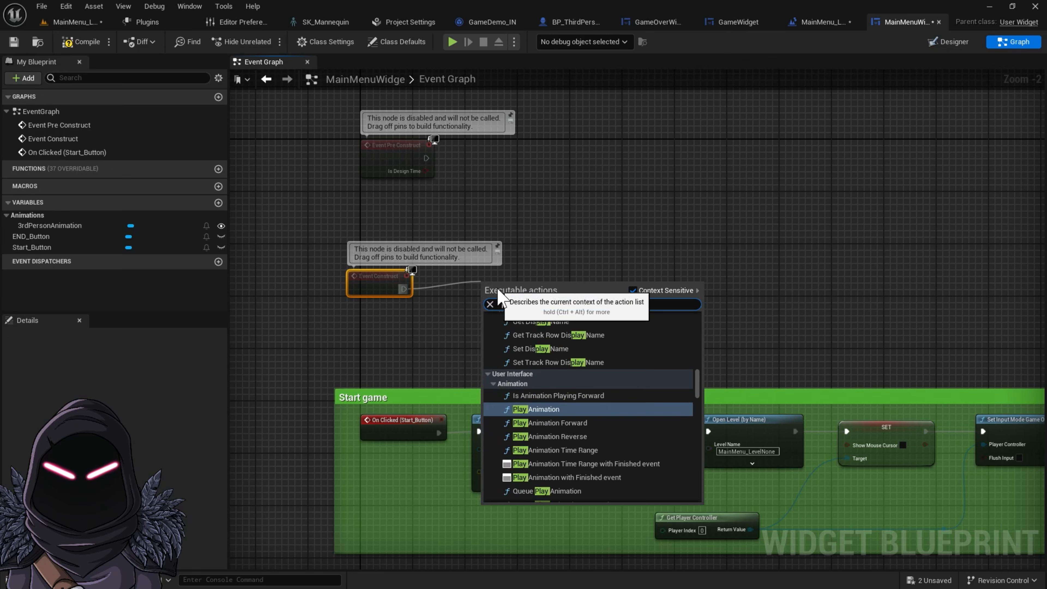
pyautogui.write(' anim')
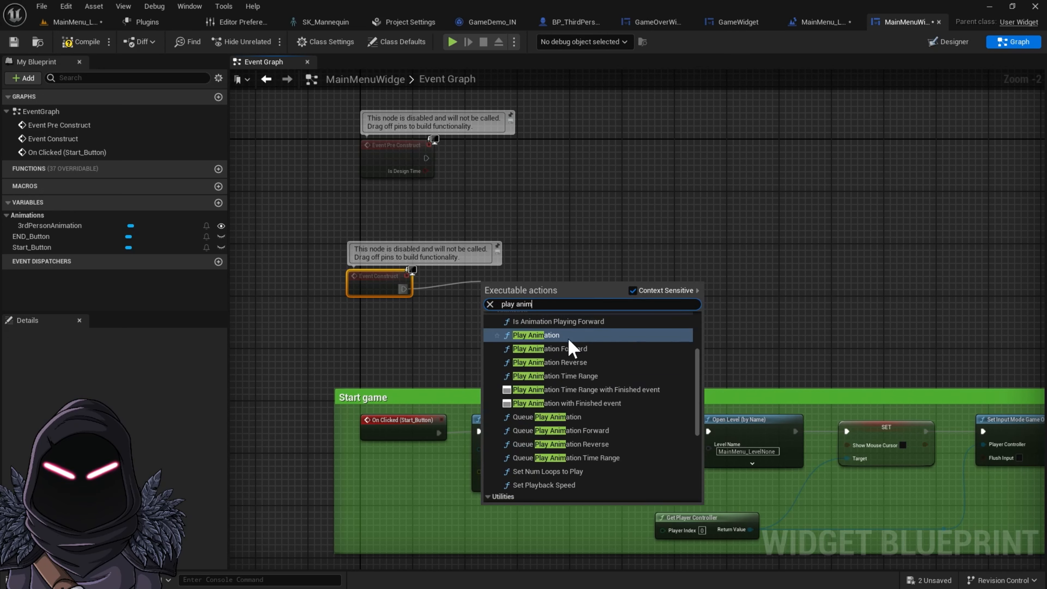
pyautogui.click(565, 334)
pyautogui.moveTo(594, 276); pyautogui.dragTo(607, 219)
pyautogui.moveTo(386, 286); pyautogui.dragTo(411, 222)
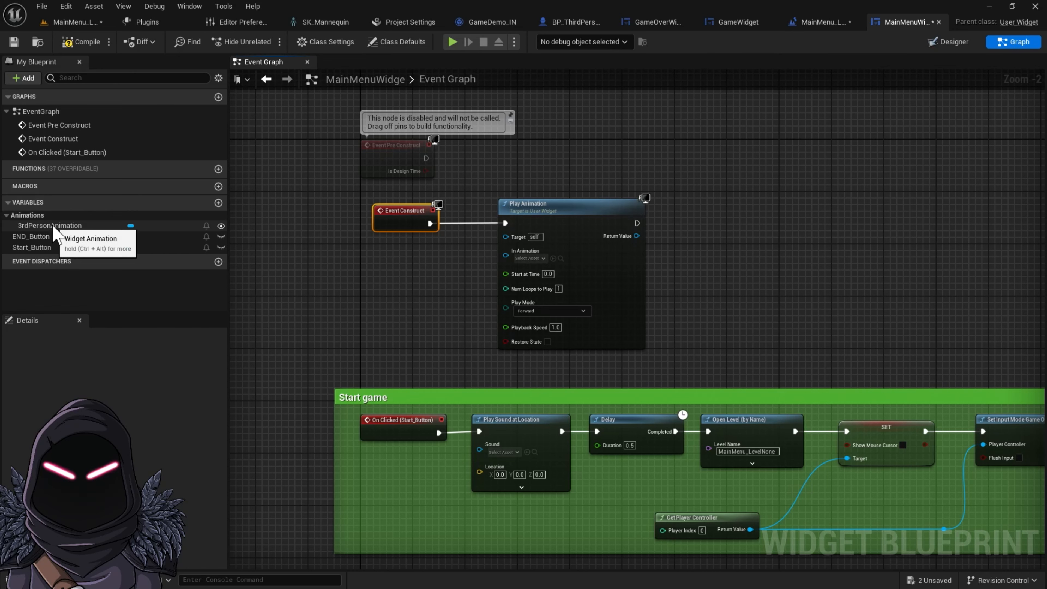
# Add a 3rdPersonAnimation variable getter and connect it to Play Animation's In Animation input
pyautogui.moveTo(49, 225); pyautogui.dragTo(171, 274)
pyautogui.moveTo(237, 263); pyautogui.dragTo(510, 259)
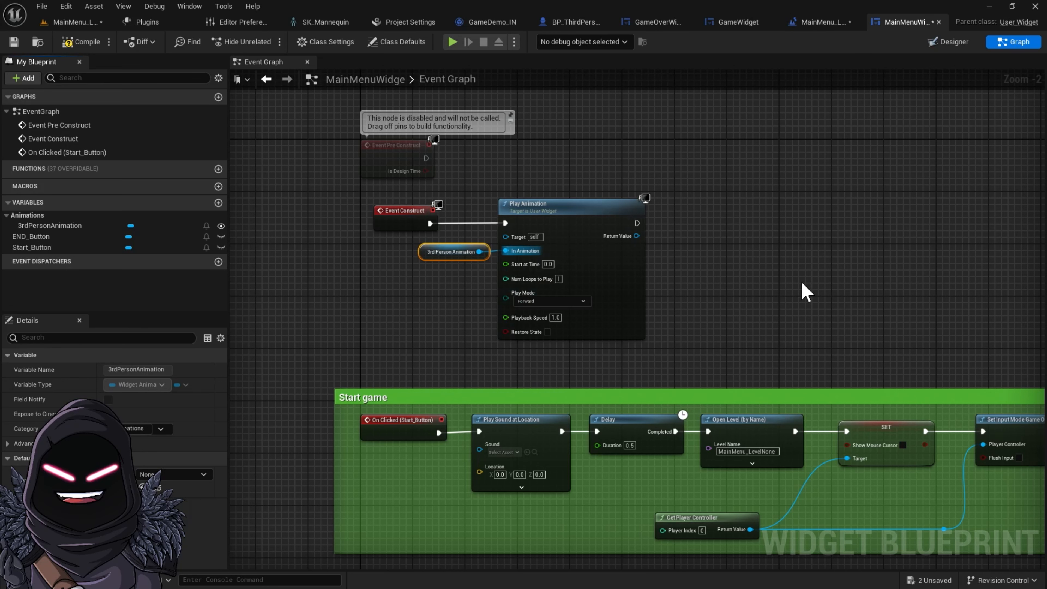
# Add a Delay node after the Play Animation node
pyautogui.moveTo(637, 222); pyautogui.dragTo(728, 243)
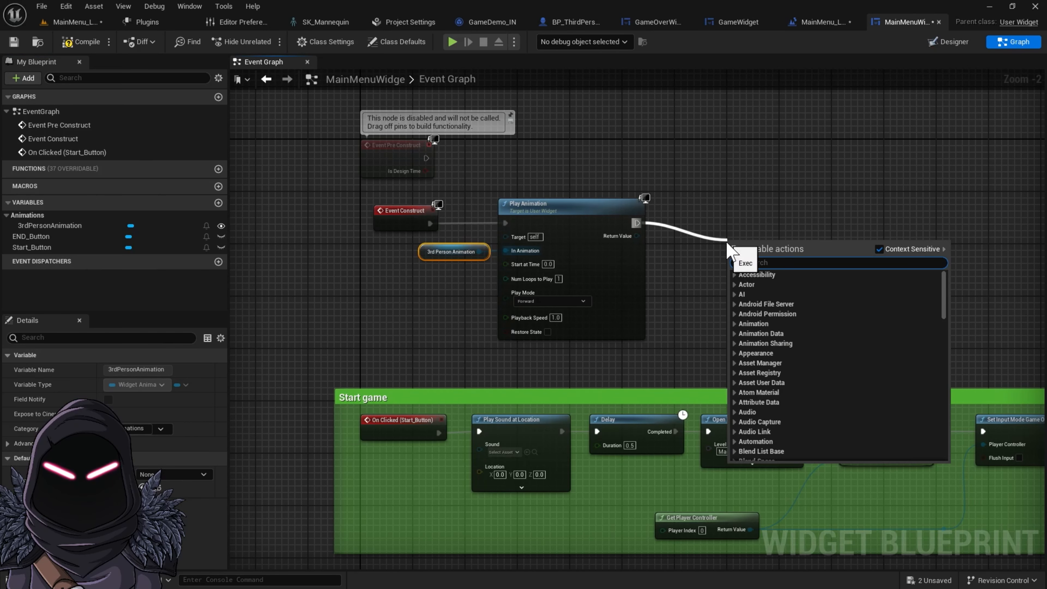
pyautogui.write('delay')
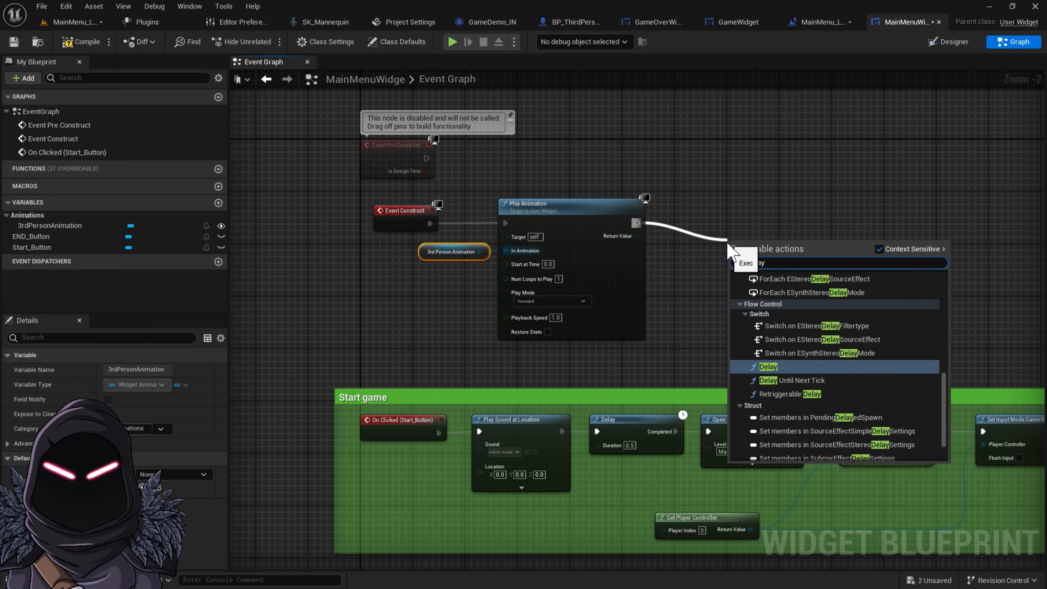
pyautogui.click(774, 368)
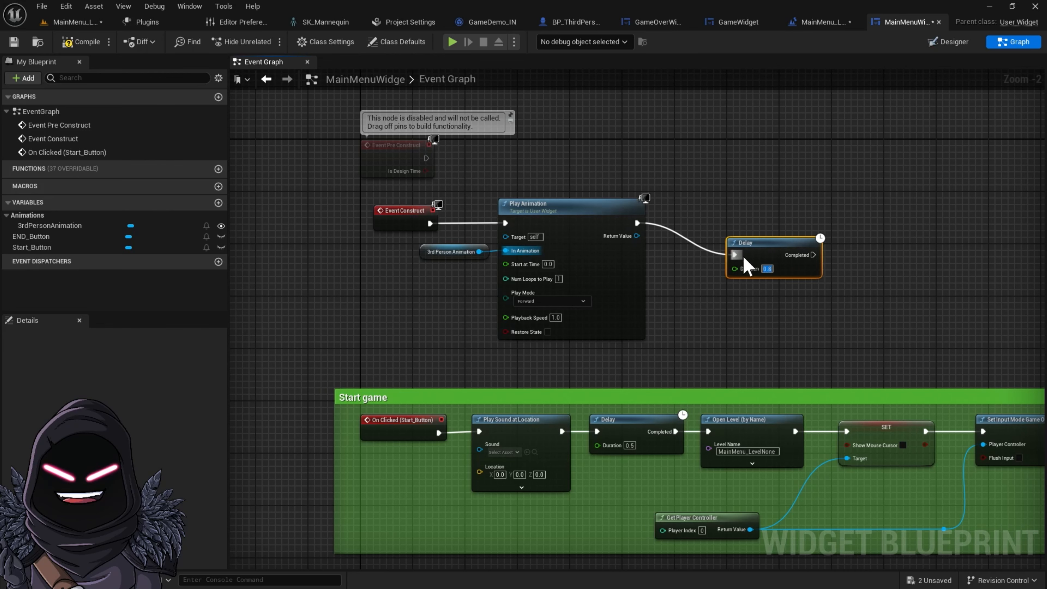
pyautogui.moveTo(736, 259); pyautogui.dragTo(737, 231)
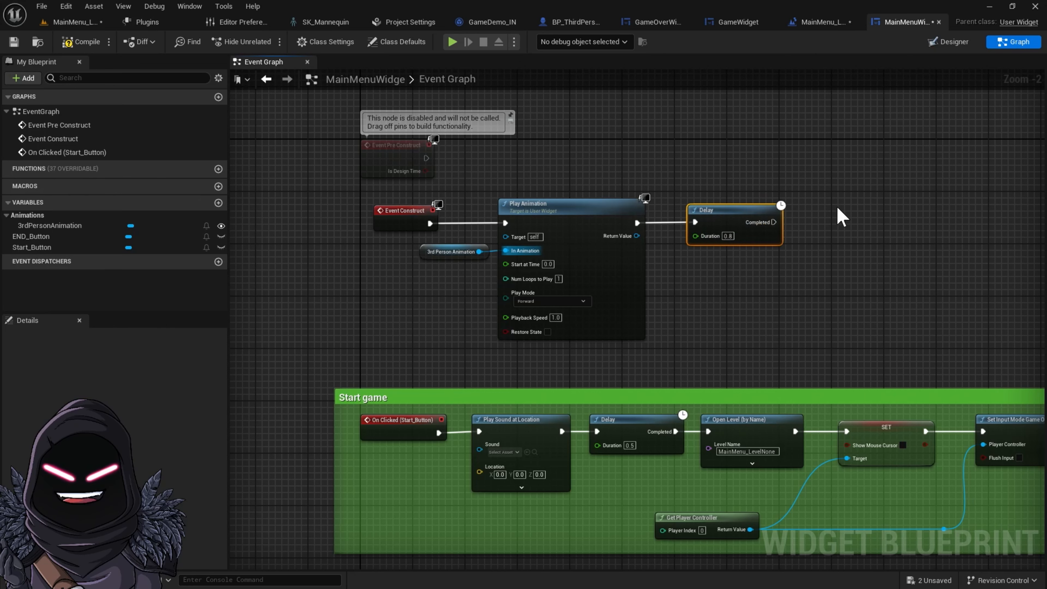
# Add a Play Sound at Location node after the Delay's Completed output
pyautogui.moveTo(773, 223); pyautogui.dragTo(821, 230)
pyautogui.write('playsound')
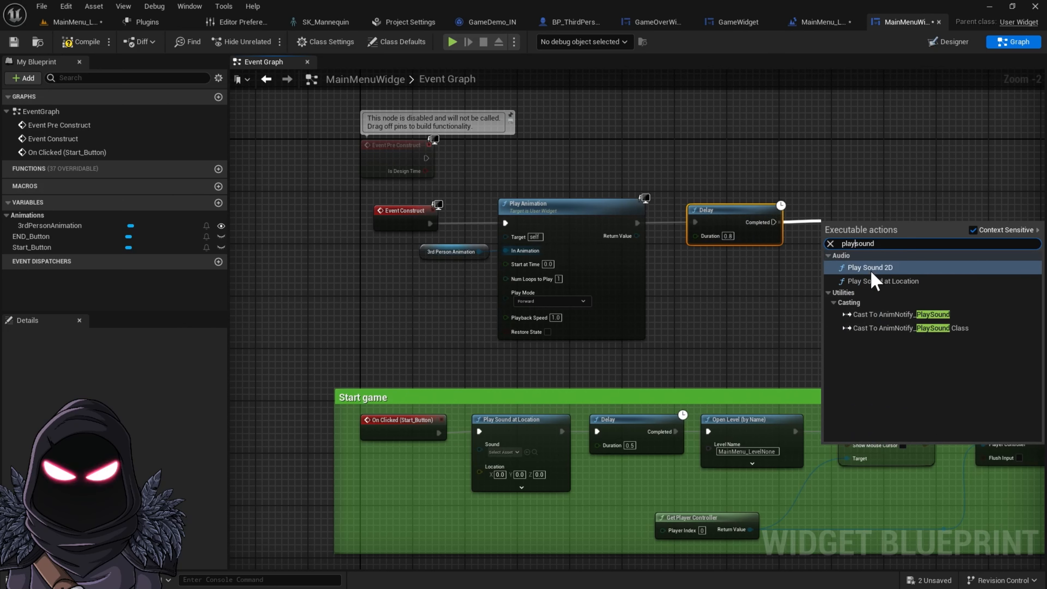
pyautogui.click(897, 331)
pyautogui.moveTo(859, 230)
pyautogui.mouseDown()
pyautogui.moveTo(855, 193)
pyautogui.moveTo(851, 218)
pyautogui.mouseUp()
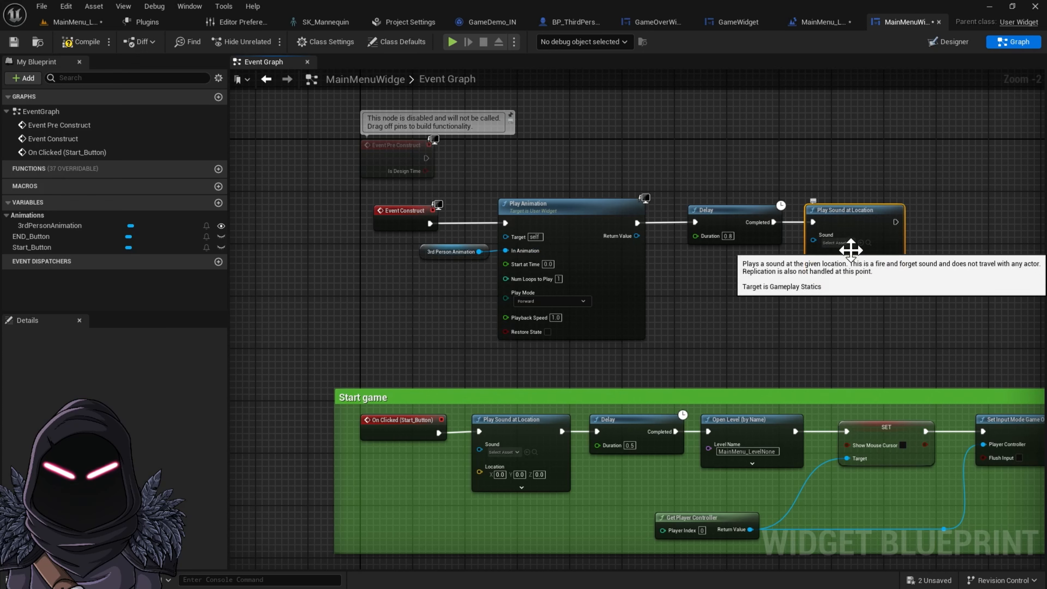
# Set the Play Sound at Location node's Sound to Click_on_Button
pyautogui.click(841, 242)
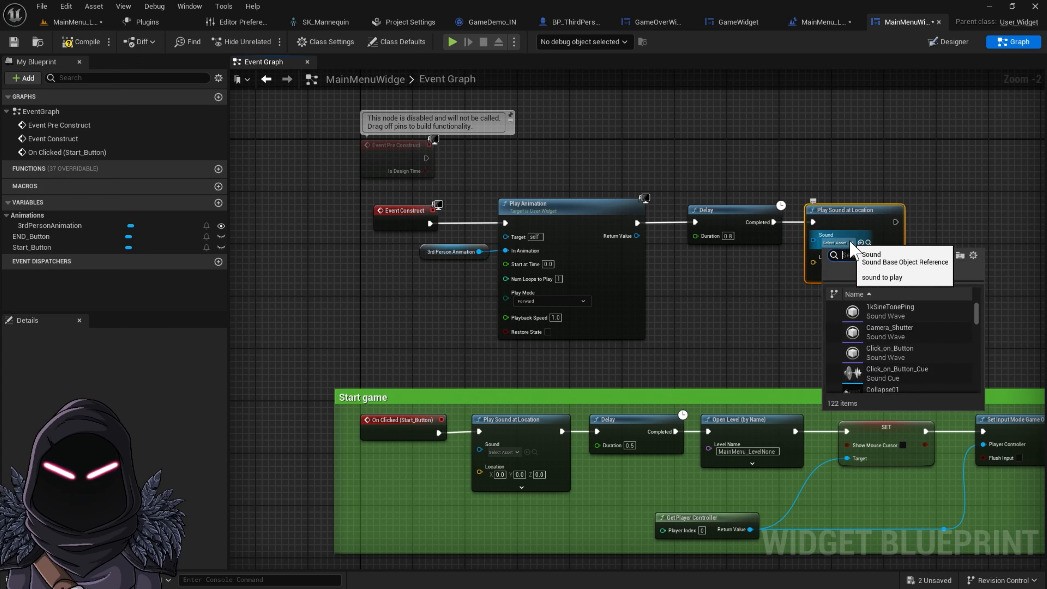
pyautogui.scroll(-2, 889, 383)
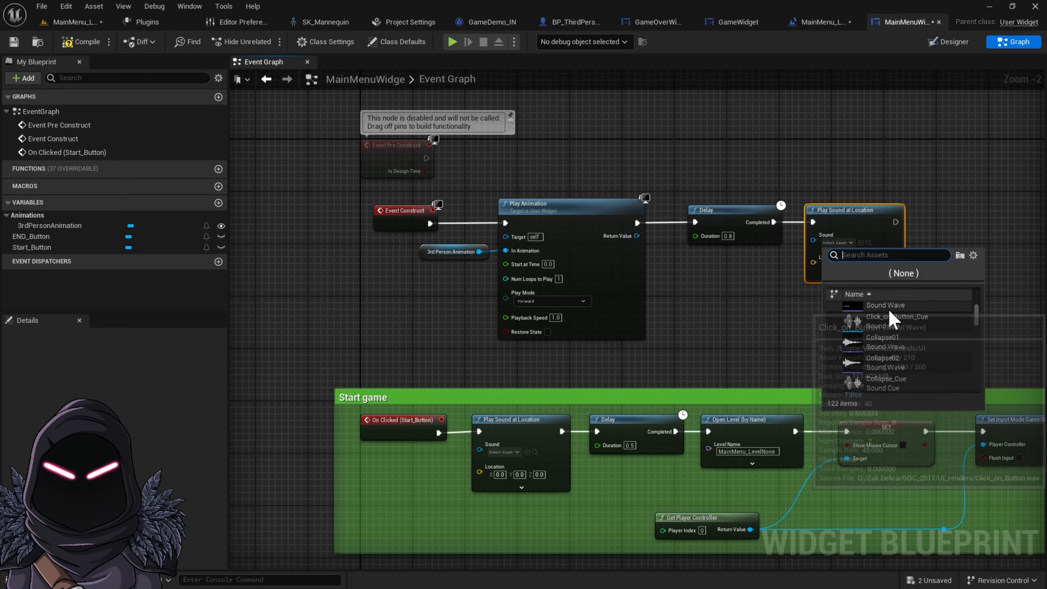
pyautogui.write('ena')
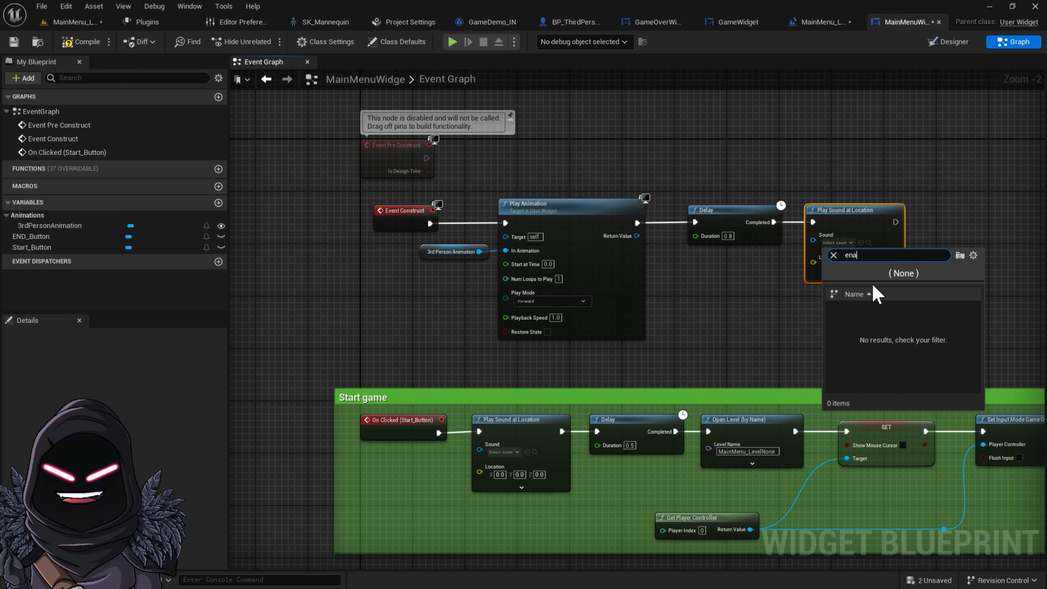
pyautogui.press('BackSpace')
pyautogui.press('BackSpace')
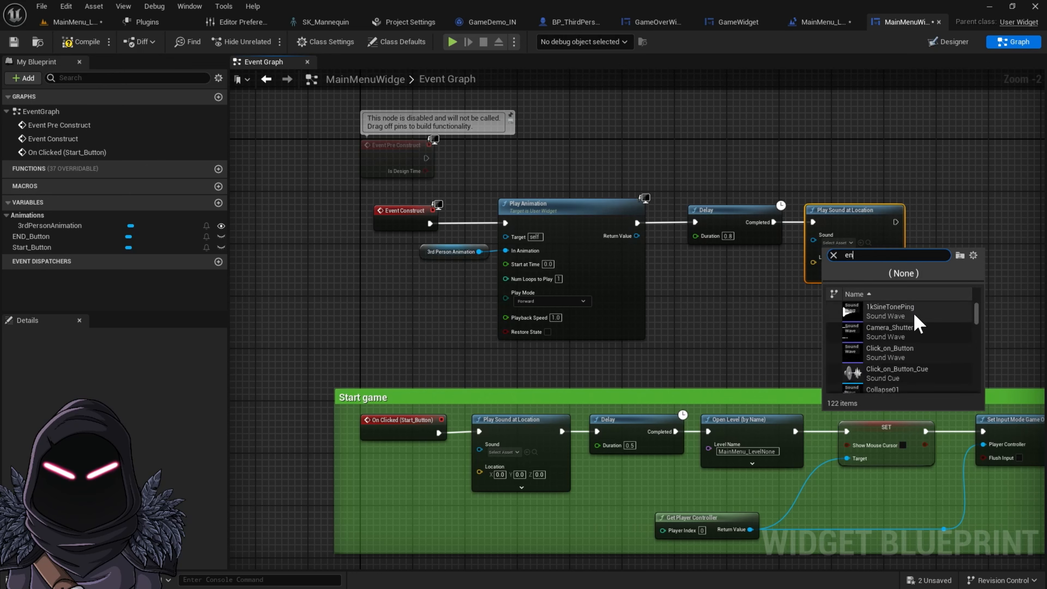
pyautogui.click(851, 353)
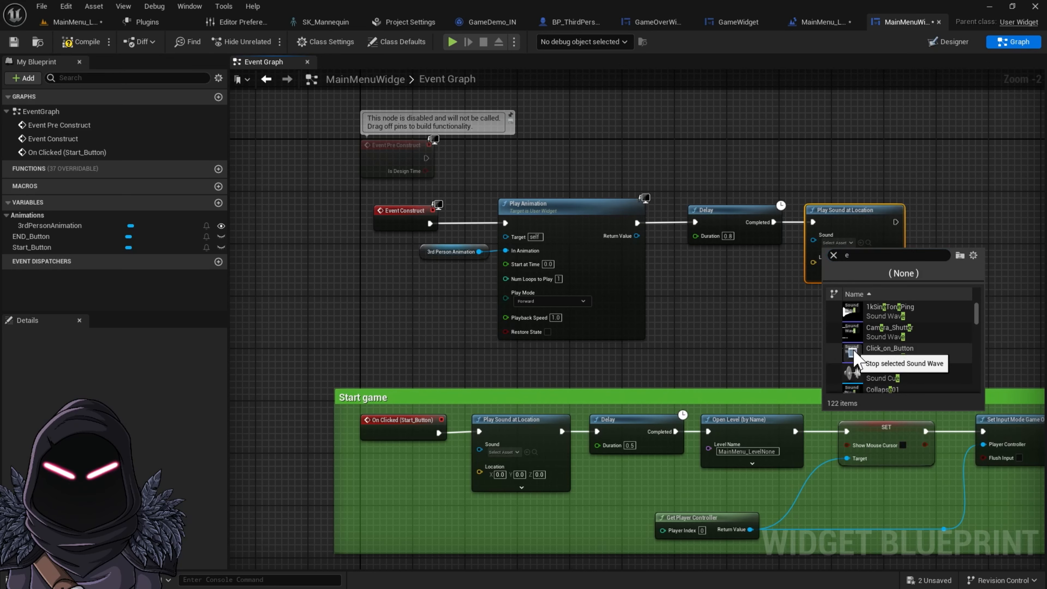
pyautogui.click(882, 350)
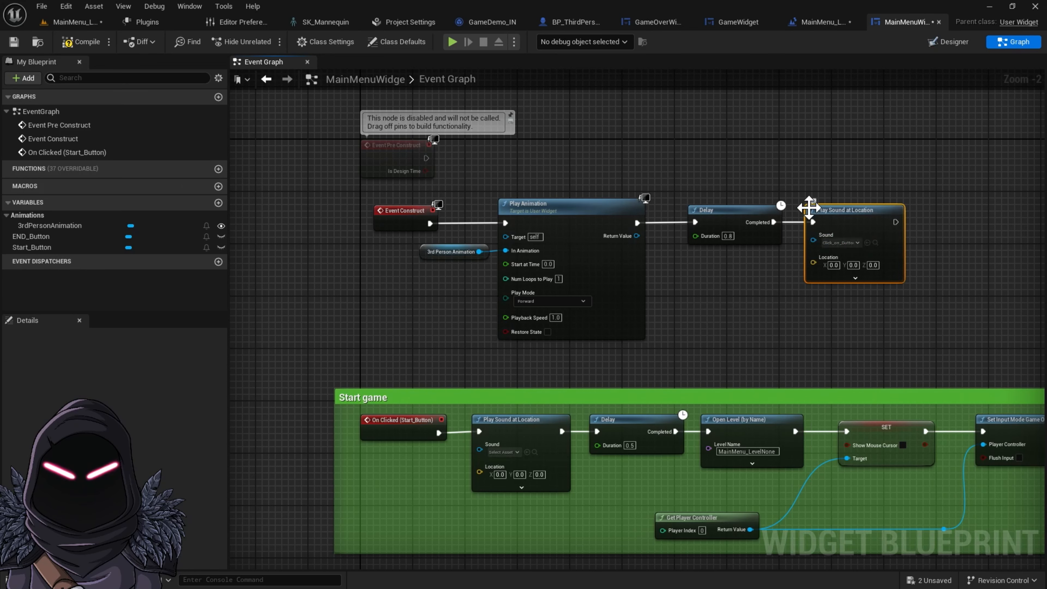
# Replace the old Delay with a new Delay node wired between Play Animation and Play Sound at Location, and rearrange them
pyautogui.click(737, 218)
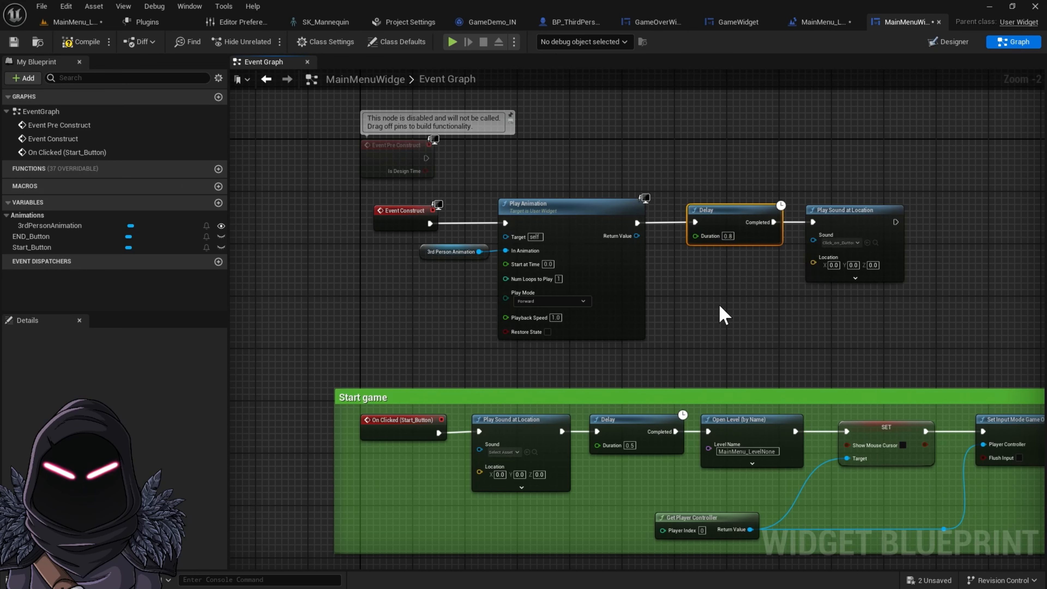
pyautogui.press('Delete')
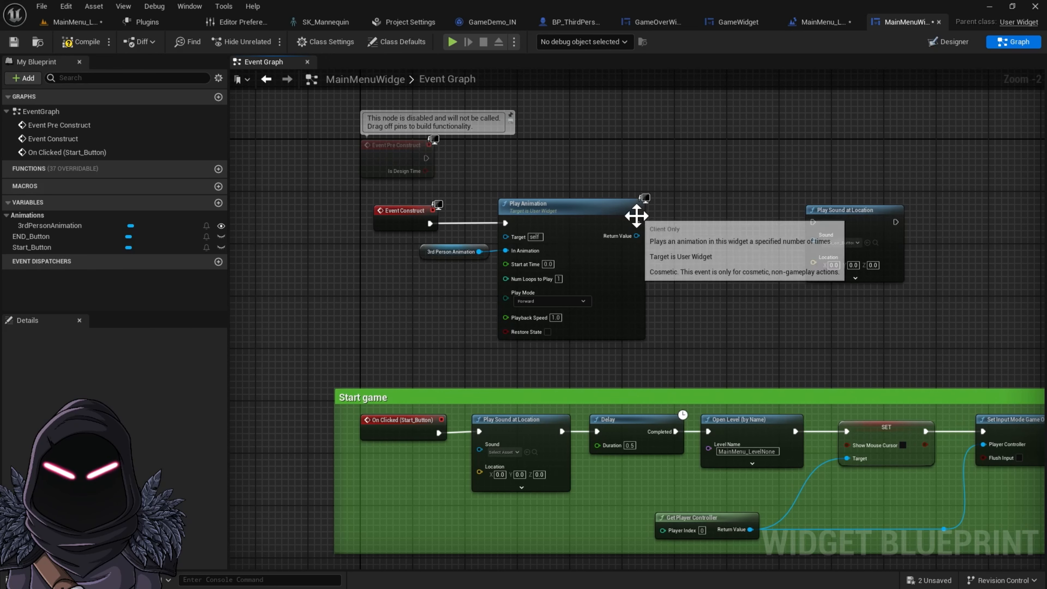
pyautogui.moveTo(637, 223); pyautogui.dragTo(816, 219)
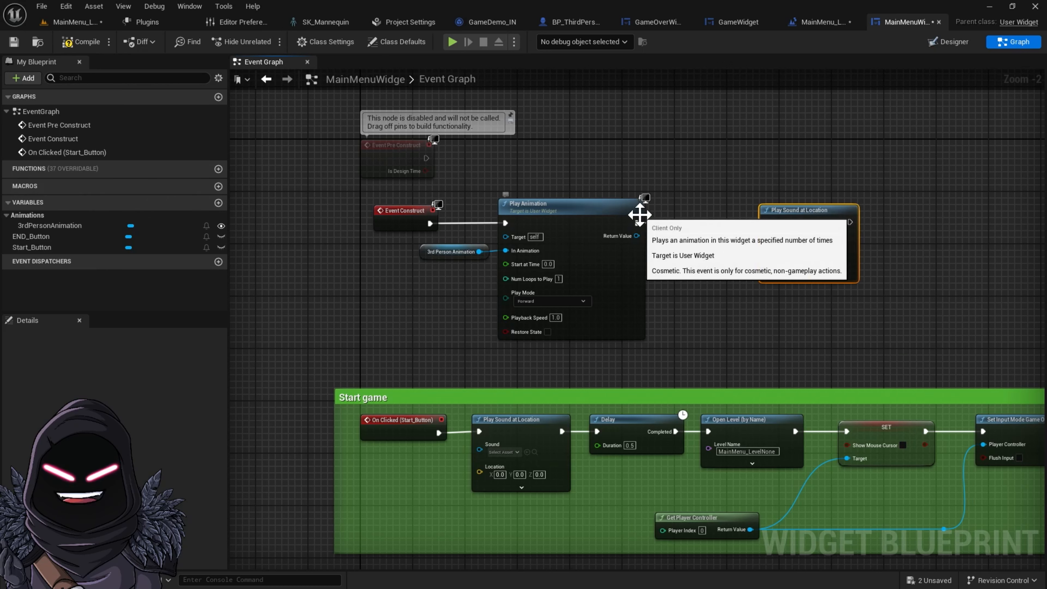
pyautogui.moveTo(637, 223); pyautogui.dragTo(712, 230)
pyautogui.write('de')
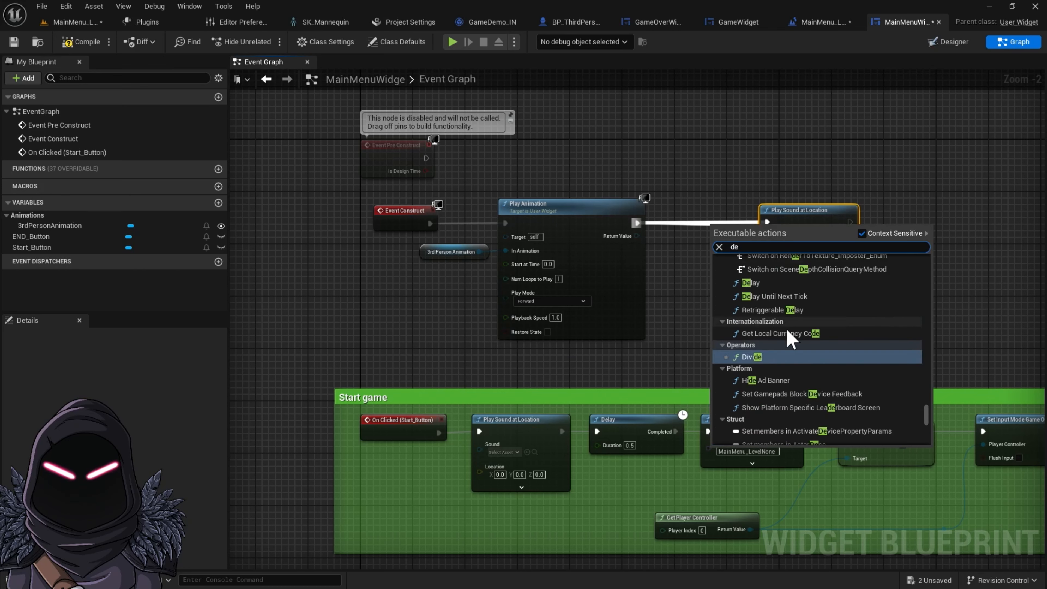
pyautogui.click(759, 283)
pyautogui.moveTo(780, 227); pyautogui.dragTo(703, 216)
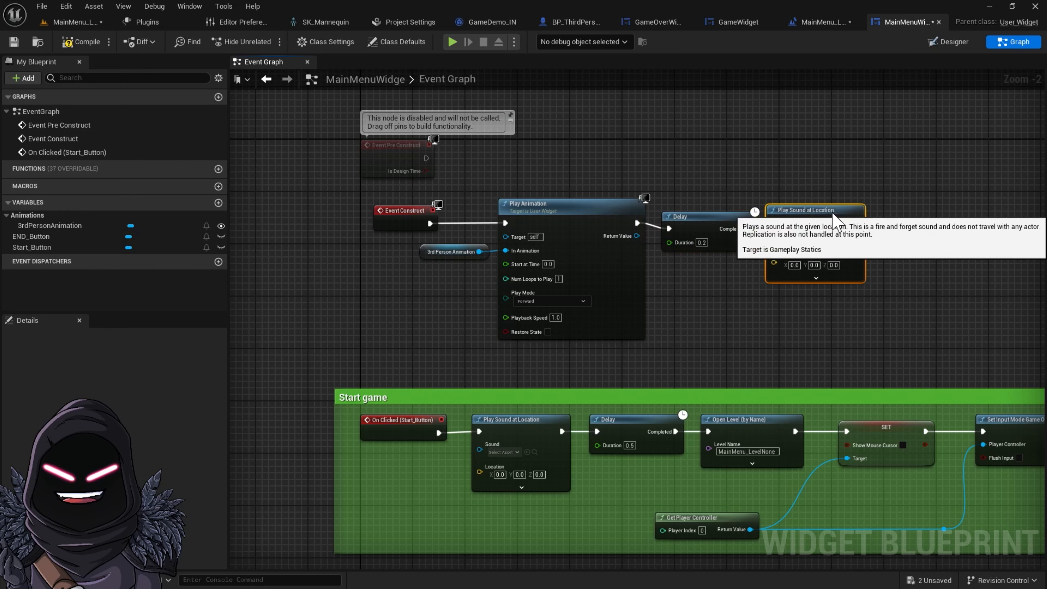
pyautogui.moveTo(802, 210); pyautogui.dragTo(835, 203)
pyautogui.moveTo(721, 222)
pyautogui.mouseDown()
pyautogui.moveTo(727, 195)
pyautogui.moveTo(734, 215)
pyautogui.mouseUp()
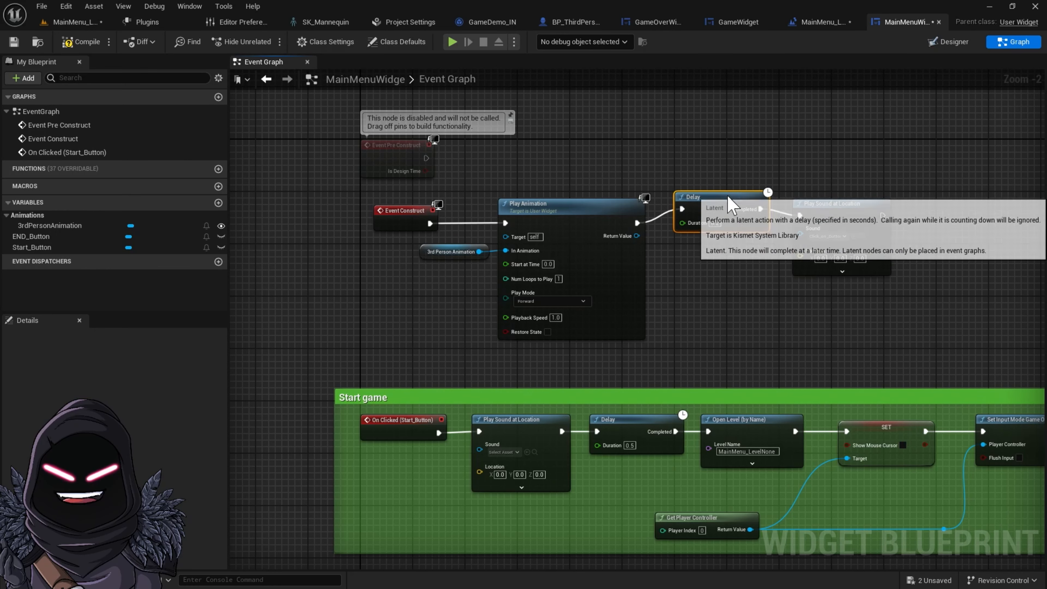
# Set the new Delay node's Duration to 0.3 seconds
pyautogui.click(827, 235)
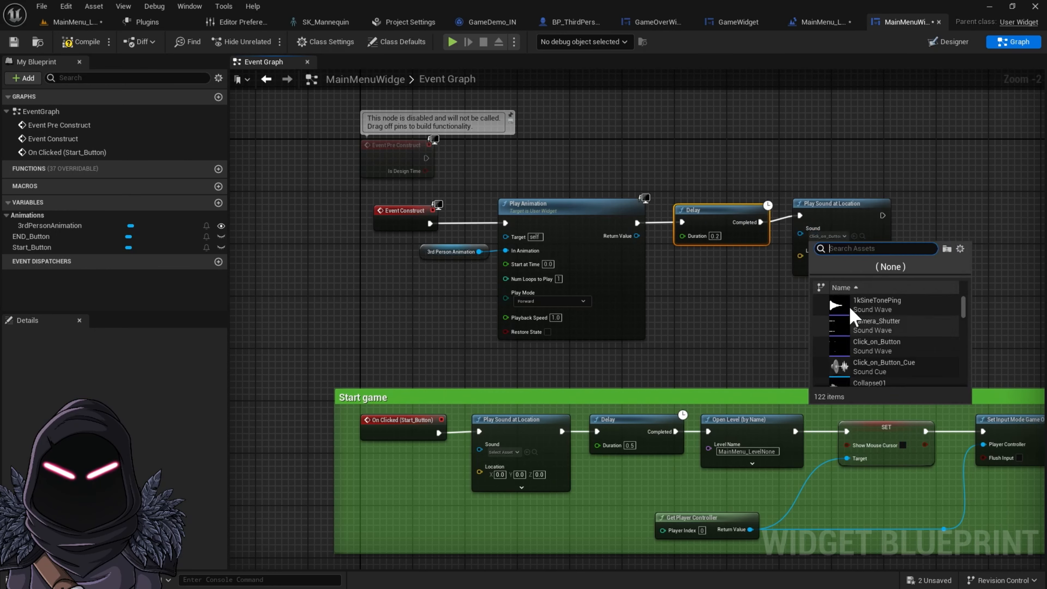
pyautogui.click(836, 305)
pyautogui.click(839, 326)
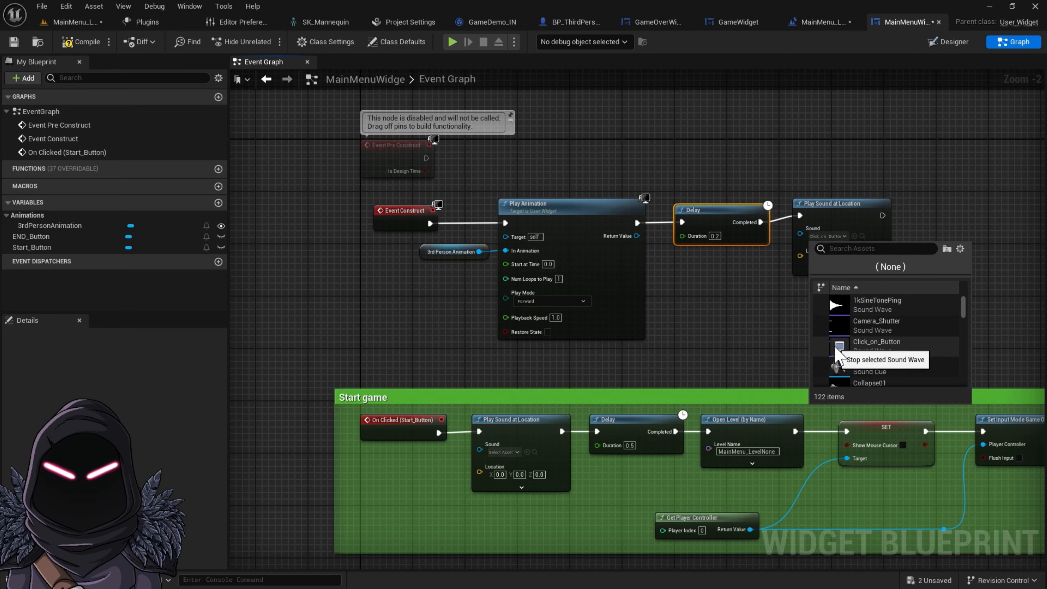
pyautogui.click(714, 236)
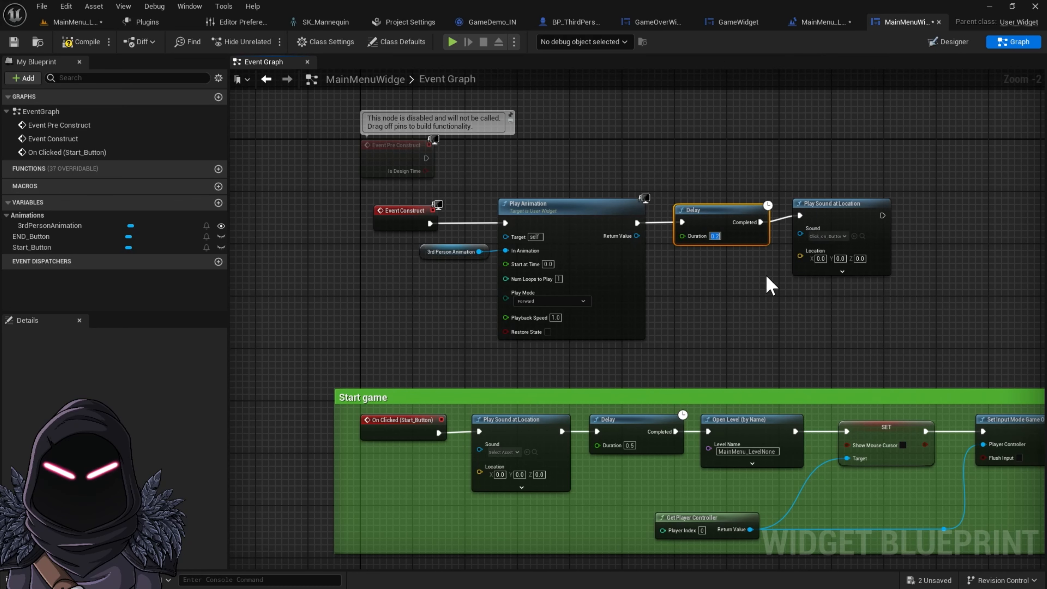
pyautogui.write('0.3')
pyautogui.moveTo(732, 207); pyautogui.dragTo(727, 207)
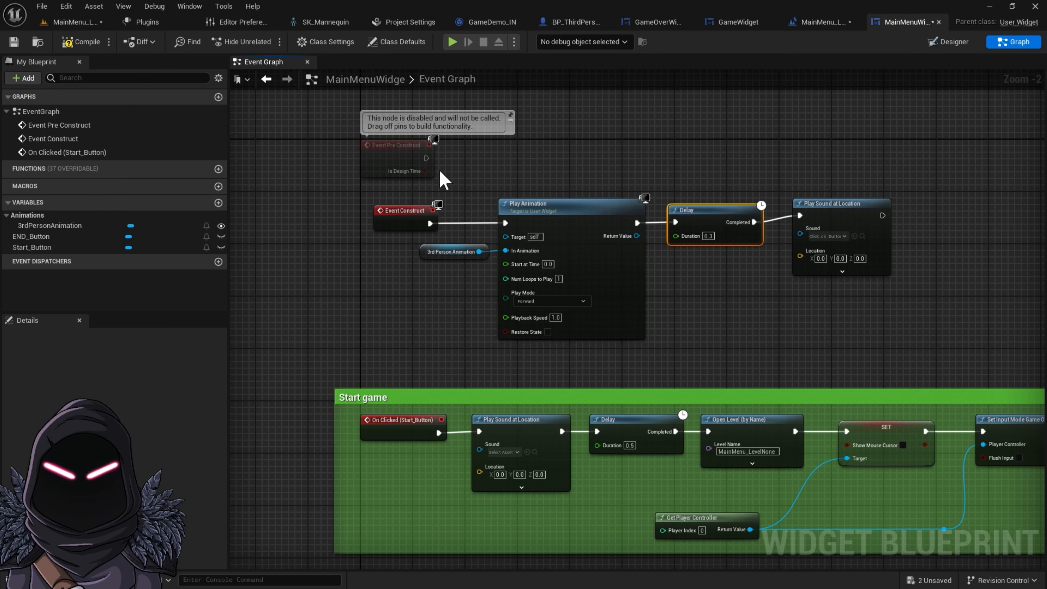
# Wrap the Event Construct animation nodes in a comment titled "animation"
pyautogui.moveTo(350, 188); pyautogui.dragTo(887, 339)
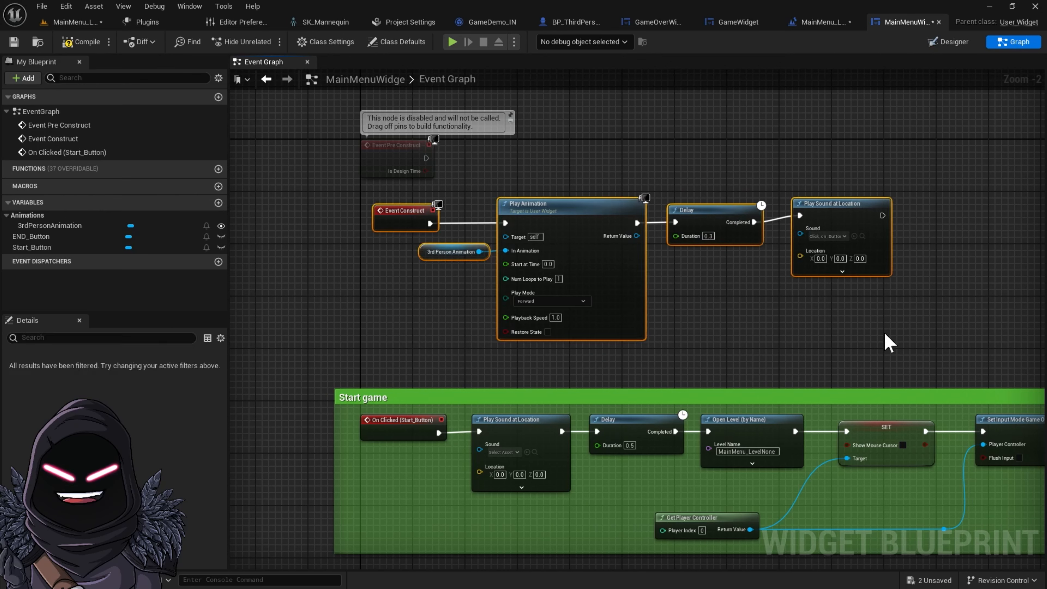
pyautogui.write('can')
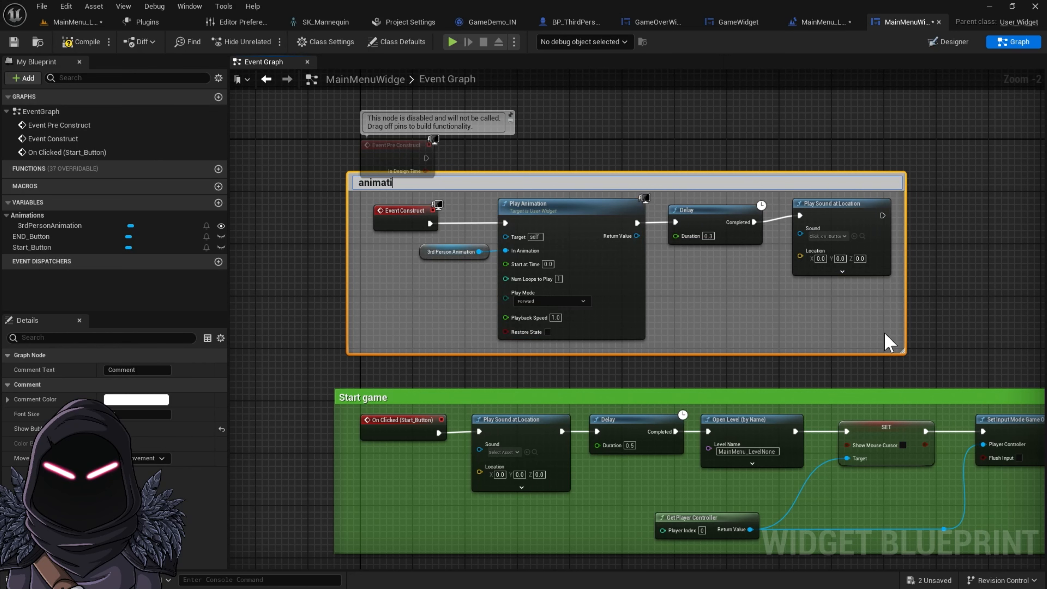
pyautogui.press('Return')
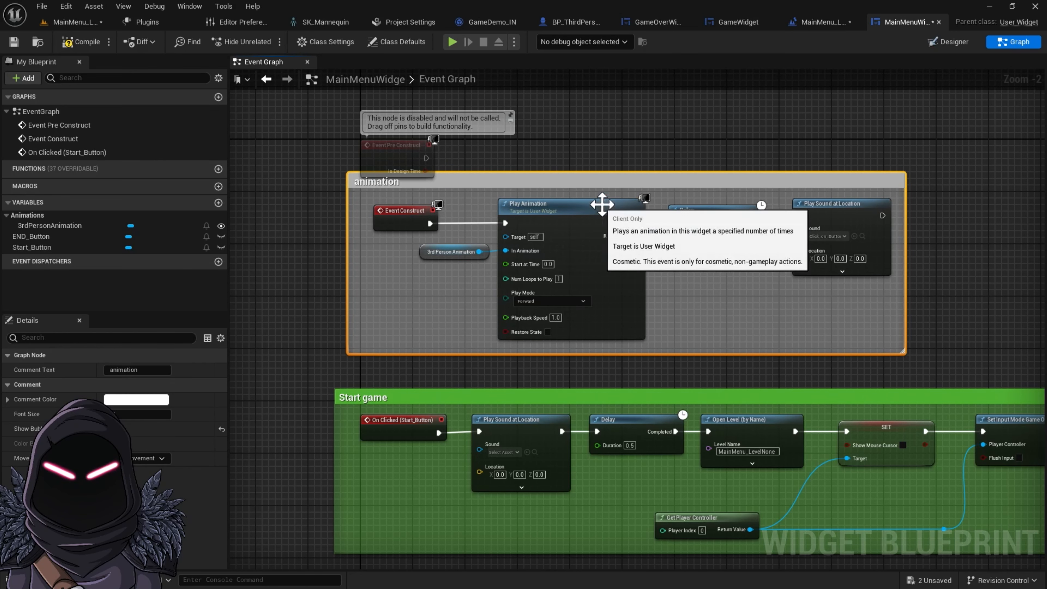
# Change the animation comment's color to blue
pyautogui.click(161, 400)
pyautogui.moveTo(253, 366); pyautogui.dragTo(188, 353)
pyautogui.moveTo(602, 546); pyautogui.dragTo(572, 269, button='right')
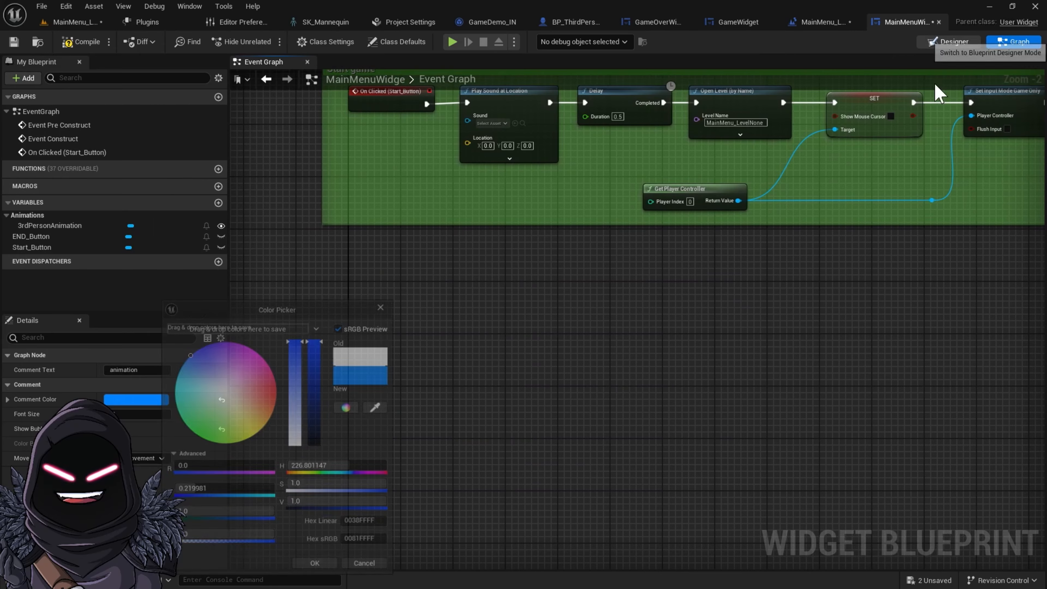
# In the Designer, select the END GAME button and add its On Clicked event
pyautogui.click(952, 42)
pyautogui.click(570, 270)
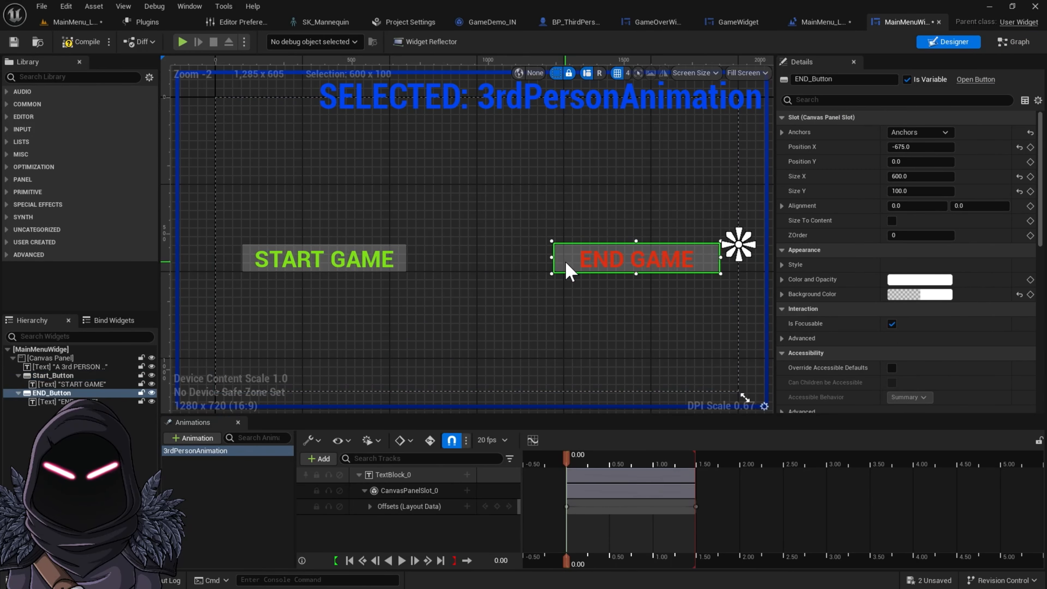
pyautogui.click(611, 265)
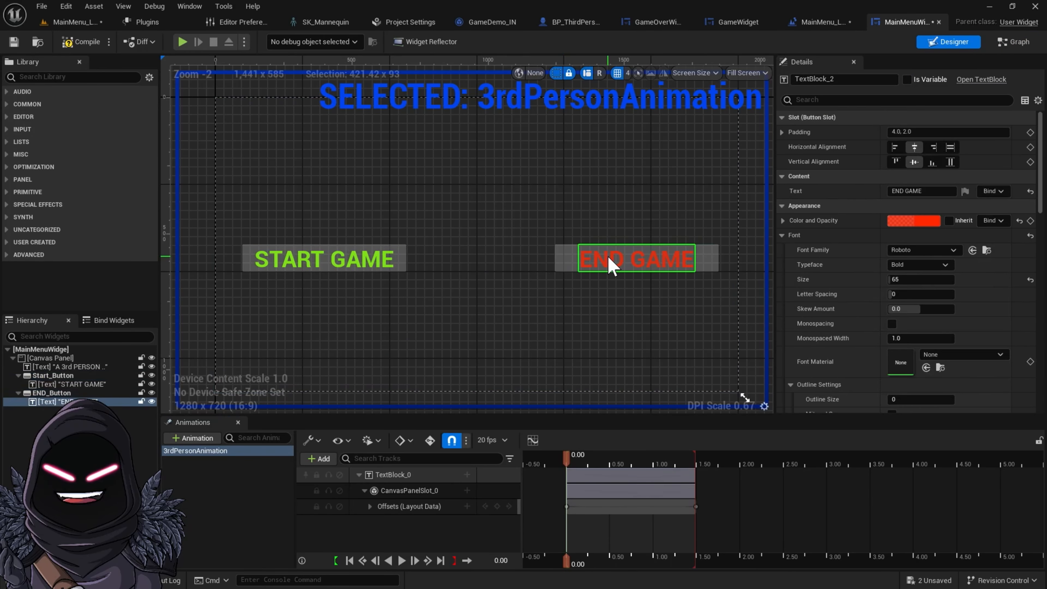
pyautogui.click(567, 264)
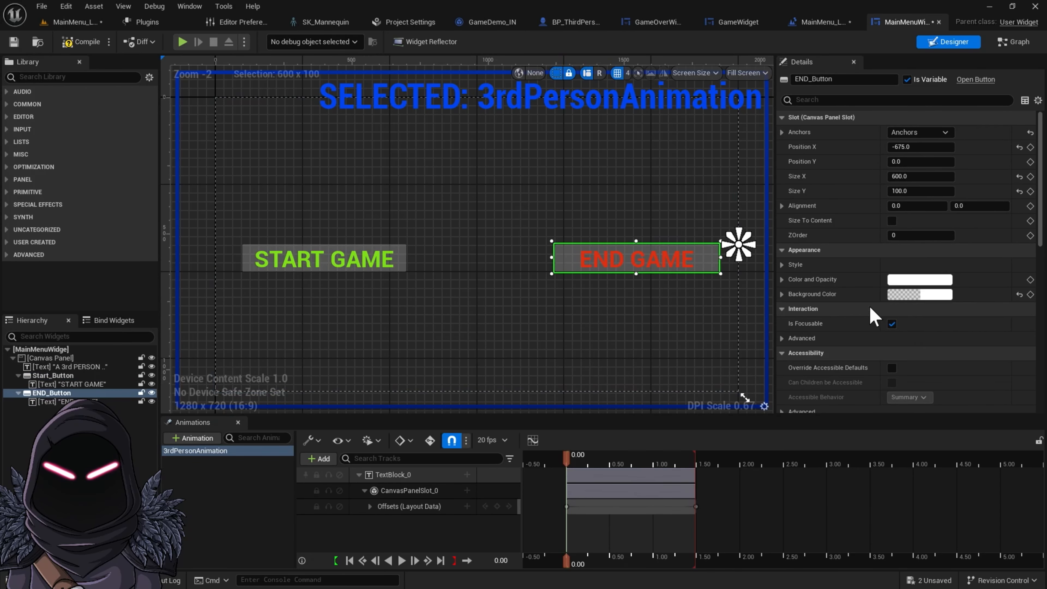
pyautogui.scroll(-5, 872, 313)
pyautogui.scroll(-6, 872, 317)
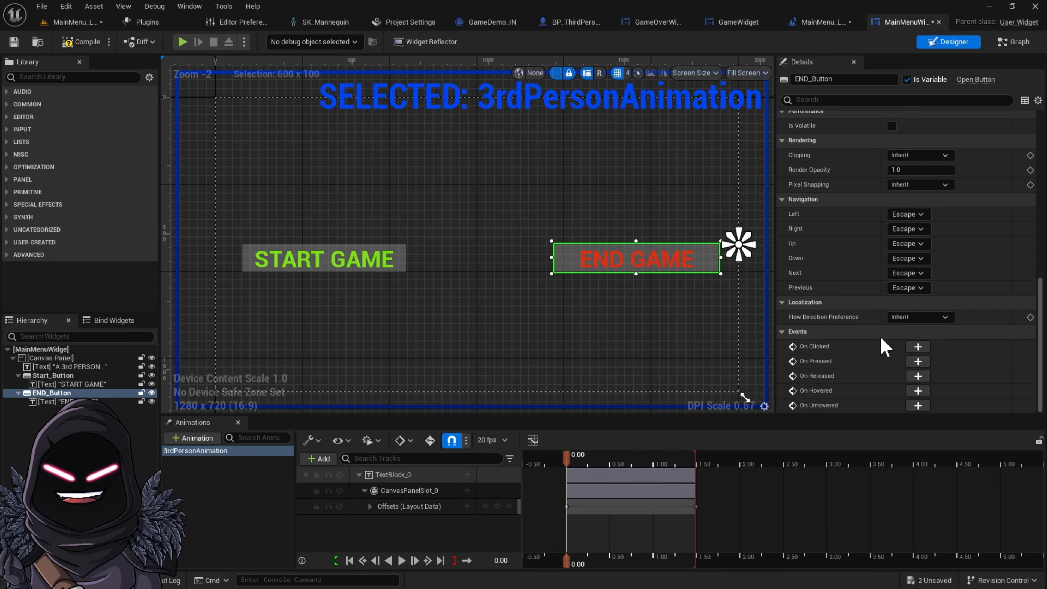
pyautogui.click(917, 347)
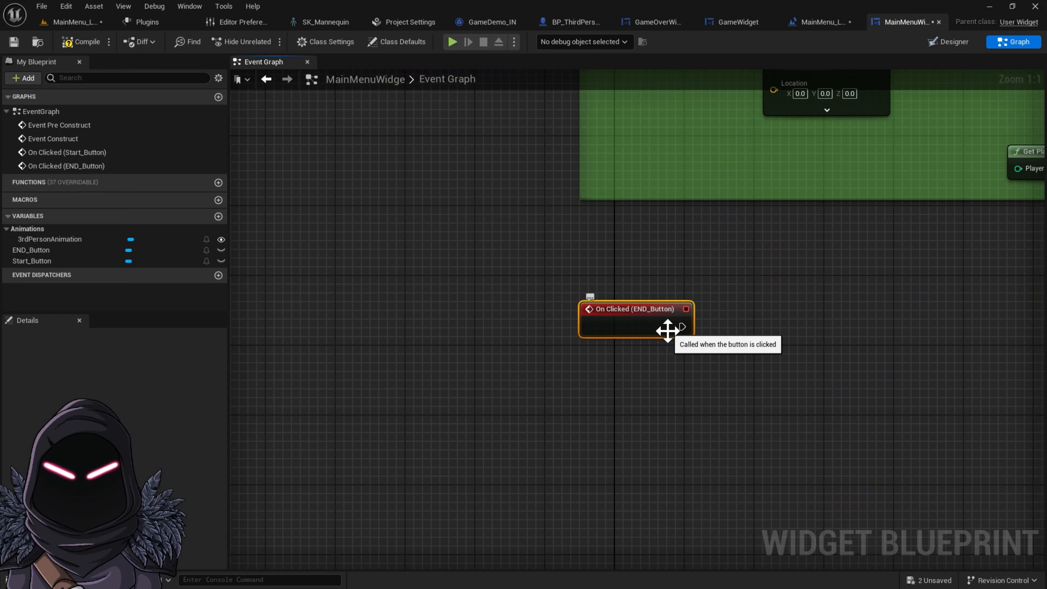
pyautogui.rightClick(627, 432)
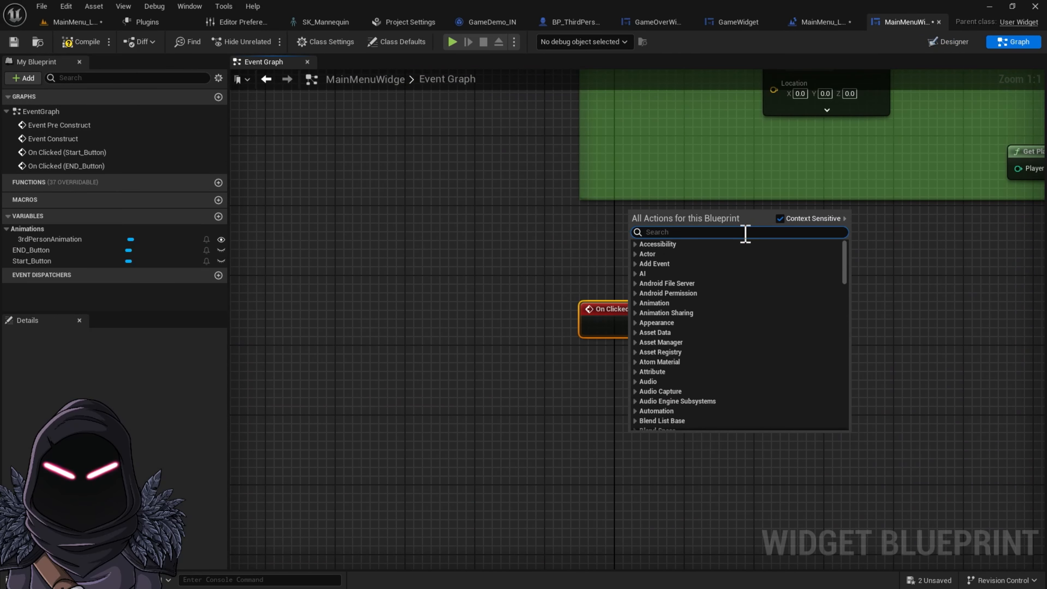
pyautogui.write('on cli')
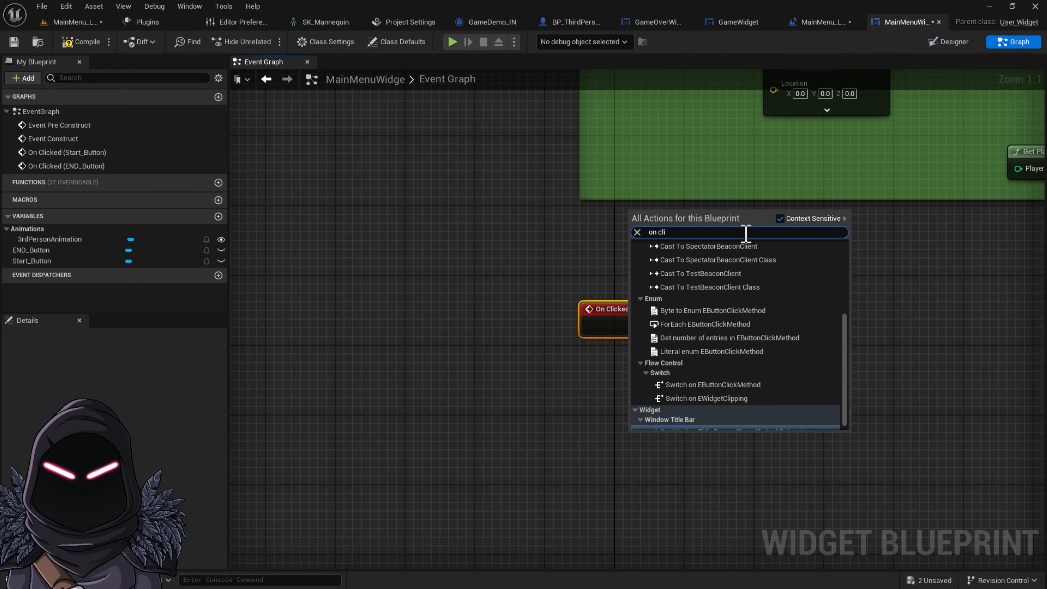
pyautogui.click(451, 340)
pyautogui.rightClick(695, 267)
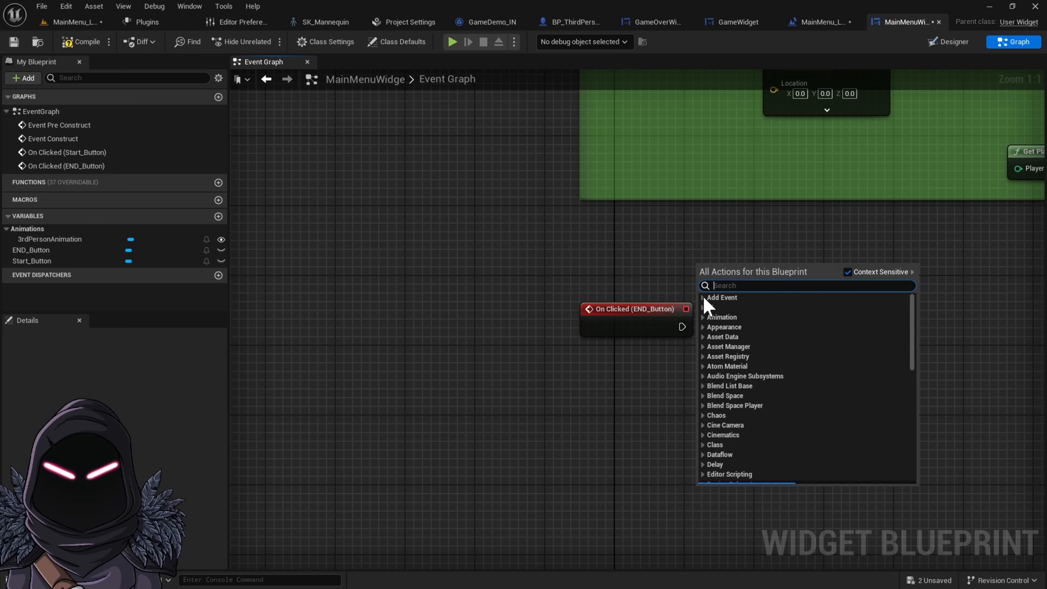
pyautogui.write('event')
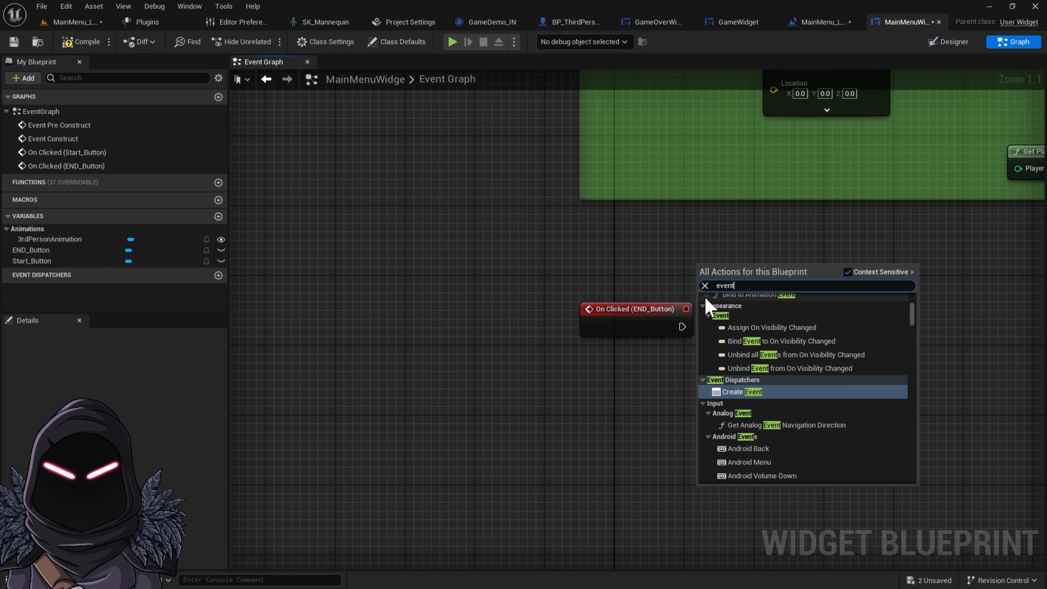
pyautogui.write(' on cli')
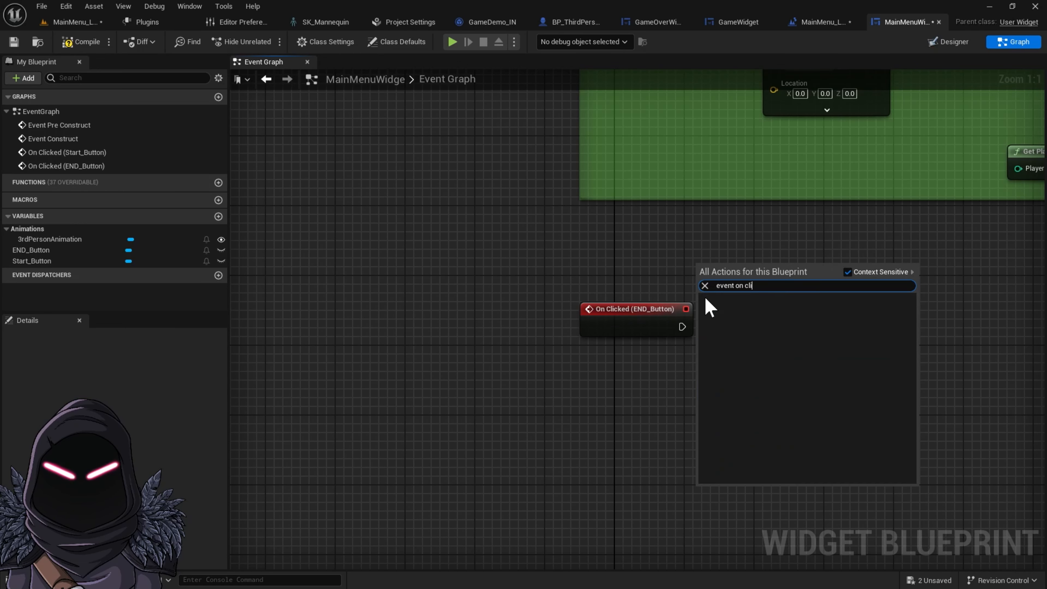
pyautogui.press('BackSpace')
pyautogui.press('BackSpace')
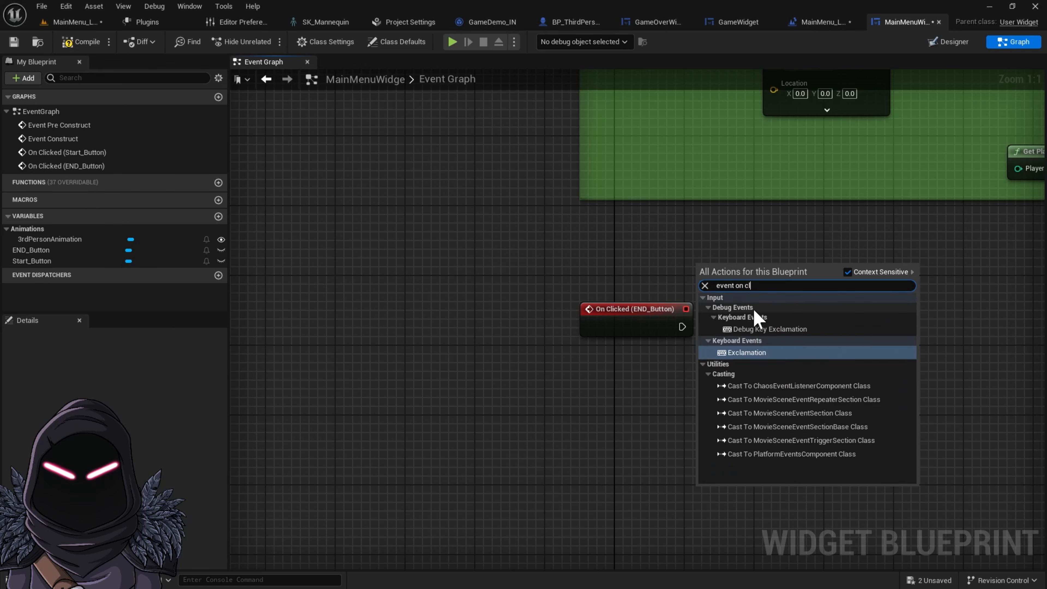
pyautogui.press('BackSpace')
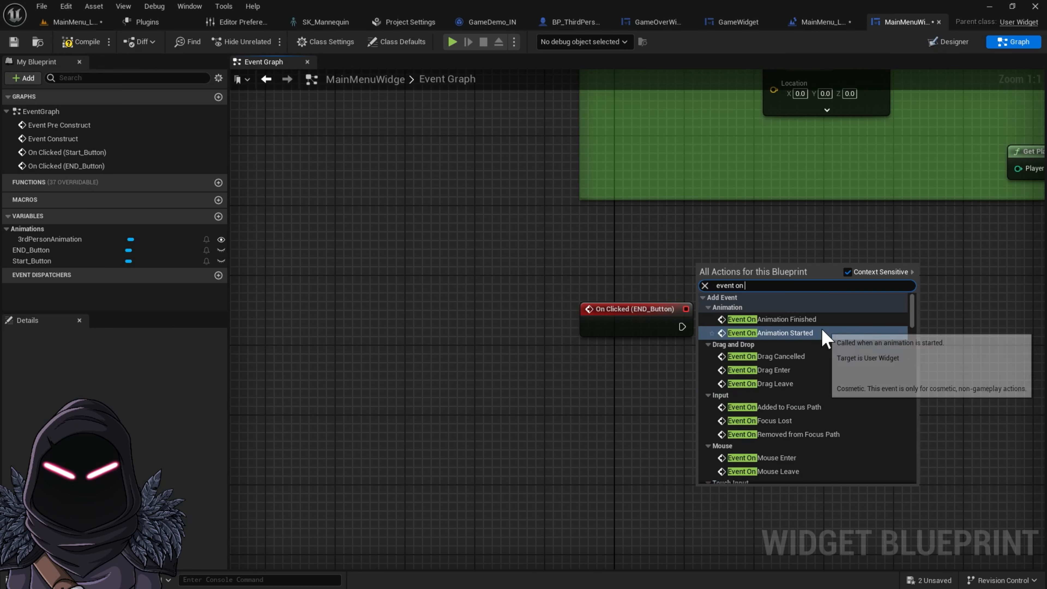
pyautogui.press('BackSpace')
pyautogui.press('BackSpace')
pyautogui.press('BackSpace')
pyautogui.press('BackSpace')
pyautogui.press('BackSpace')
pyautogui.press('BackSpace')
pyautogui.press('BackSpace')
pyautogui.press('BackSpace')
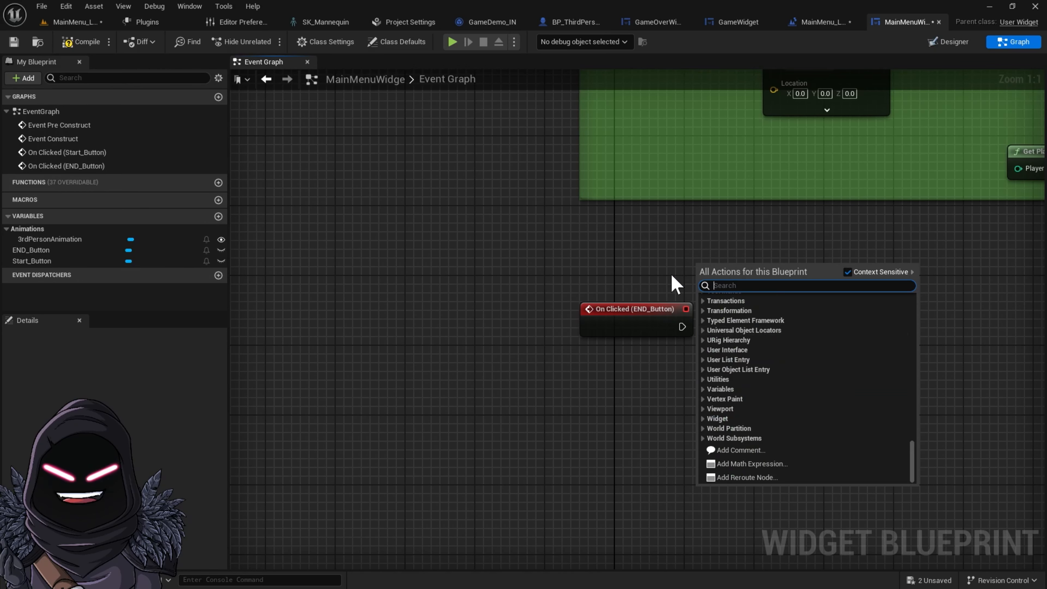
pyautogui.click(635, 258)
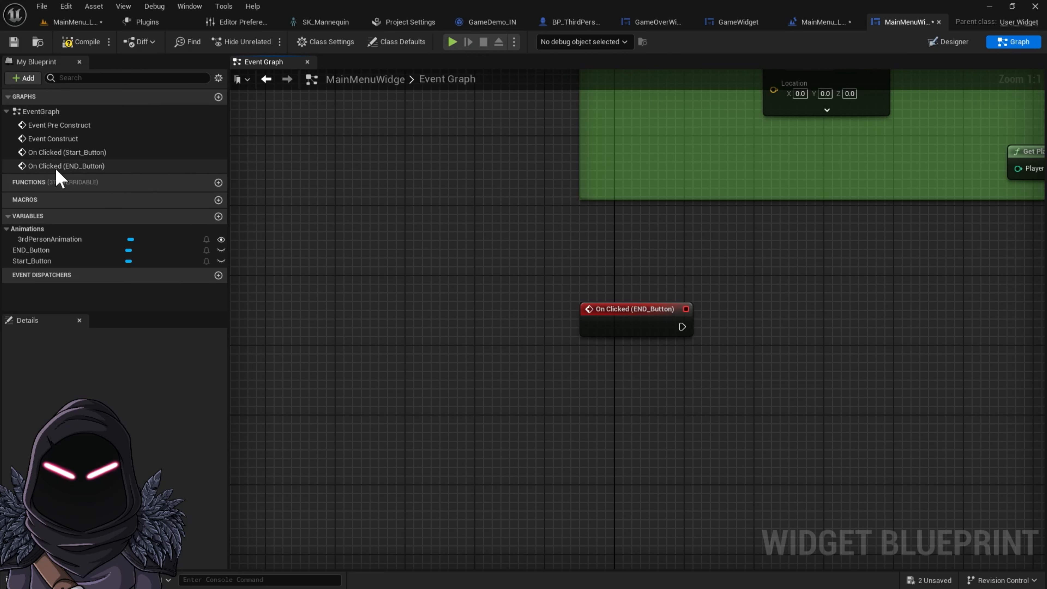
# Reposition the On Clicked (END_Button) event node slightly upward in the graph
pyautogui.moveTo(632, 323); pyautogui.dragTo(639, 304)
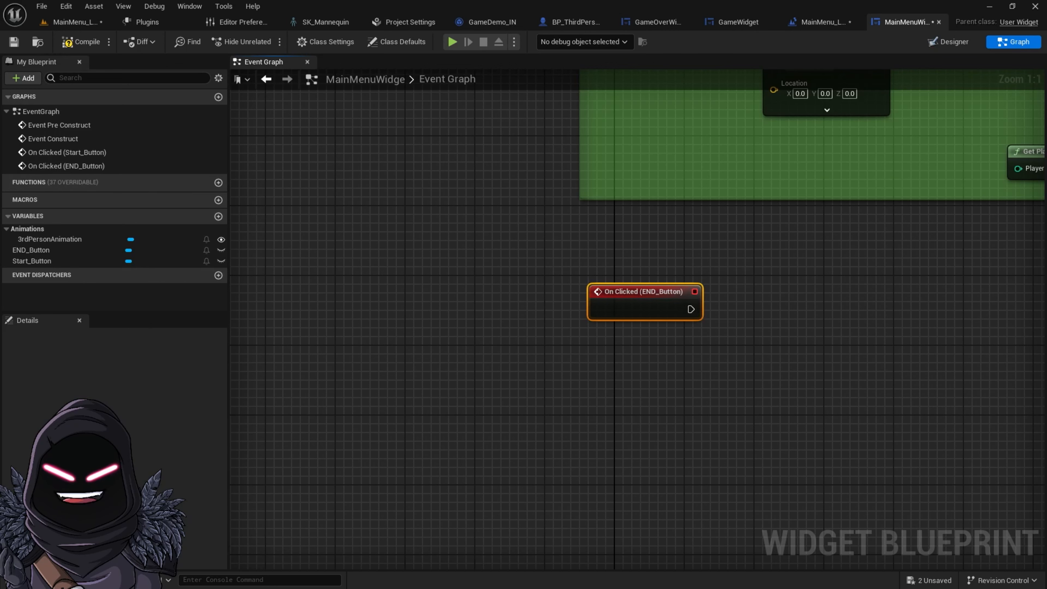
# Connect a Play Sound at Location node to the END_Button On Clicked event
pyautogui.moveTo(691, 309); pyautogui.dragTo(755, 312)
pyautogui.write('play sou')
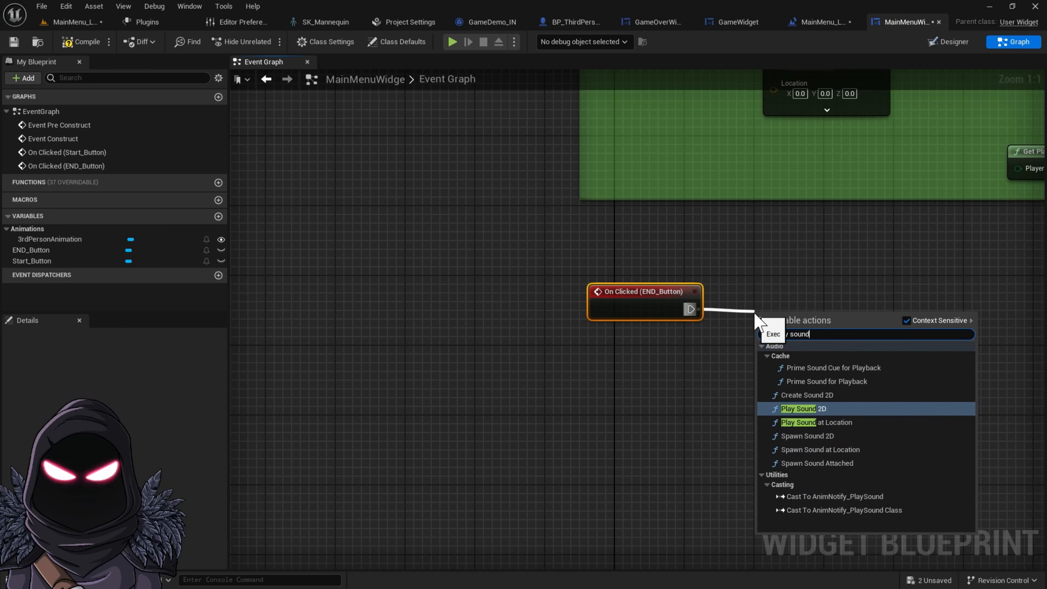
pyautogui.write('nd')
pyautogui.click(840, 422)
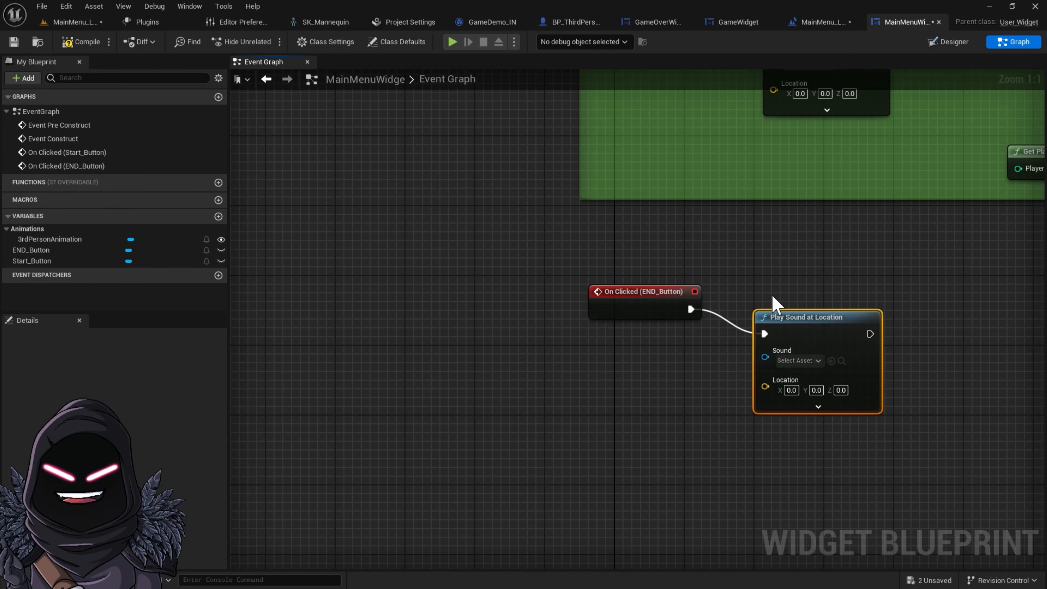
pyautogui.moveTo(804, 324); pyautogui.dragTo(768, 304)
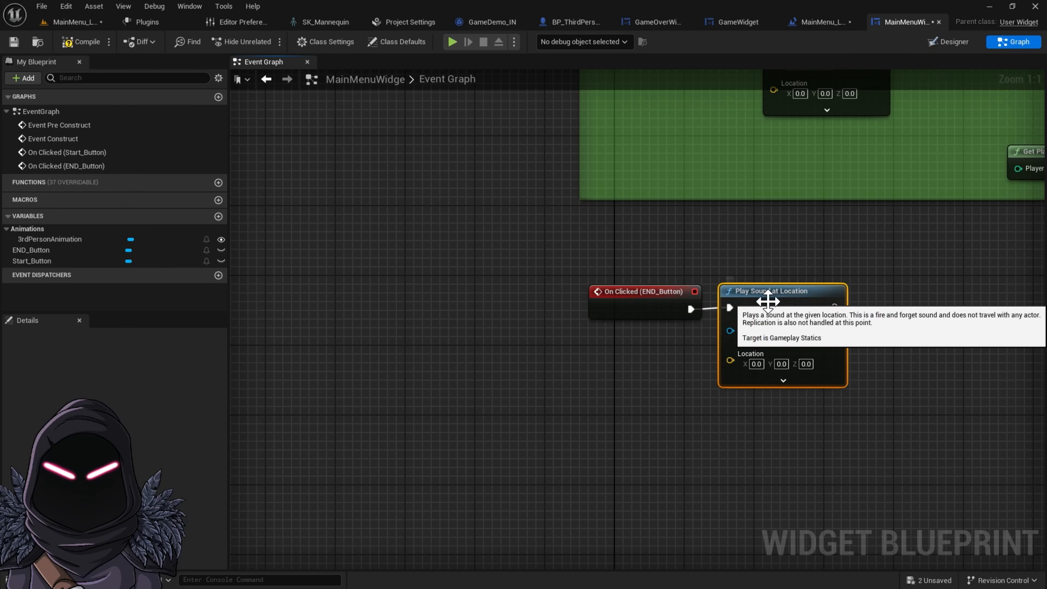
# Add a Delay node after the Play Sound at Location node
pyautogui.moveTo(835, 308); pyautogui.dragTo(898, 305)
pyautogui.write('delay')
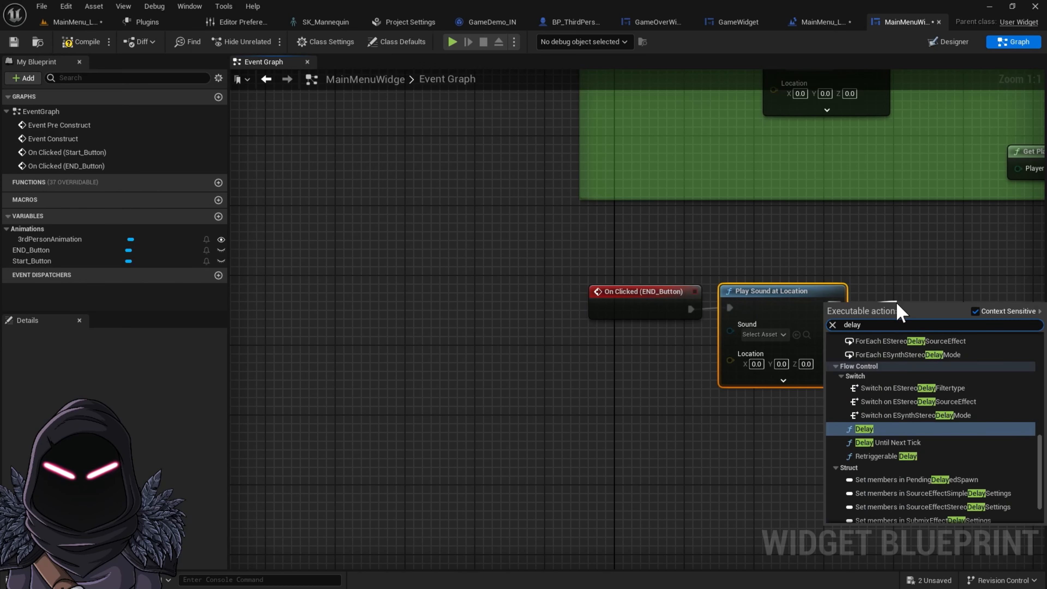
pyautogui.click(914, 430)
pyautogui.moveTo(944, 305); pyautogui.dragTo(752, 291, button='right')
pyautogui.moveTo(751, 291); pyautogui.dragTo(746, 285)
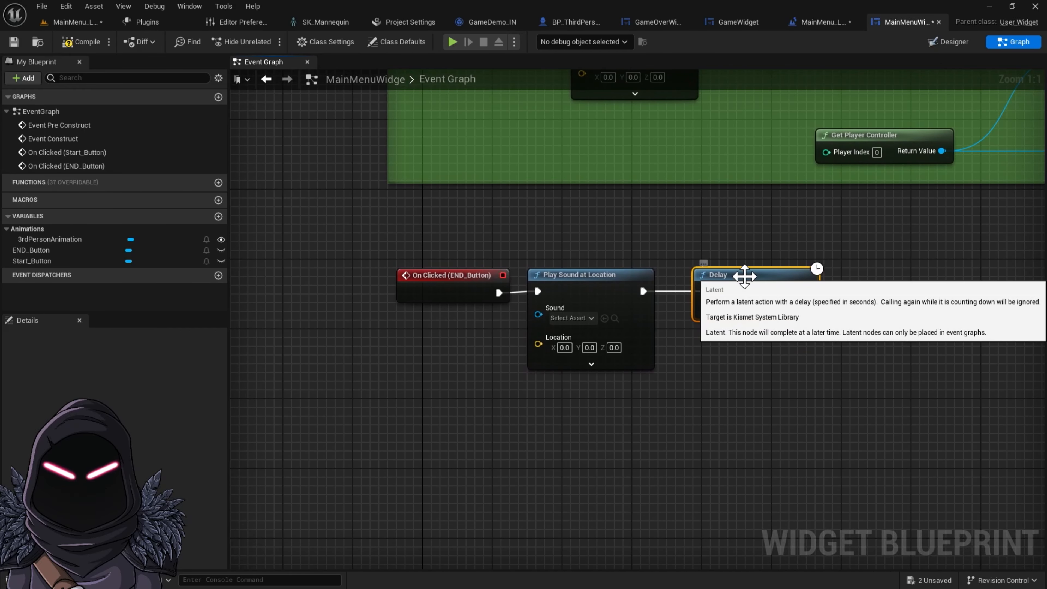
# Connect a Quit Game node to the Delay node's Completed output
pyautogui.moveTo(808, 290); pyautogui.dragTo(863, 304)
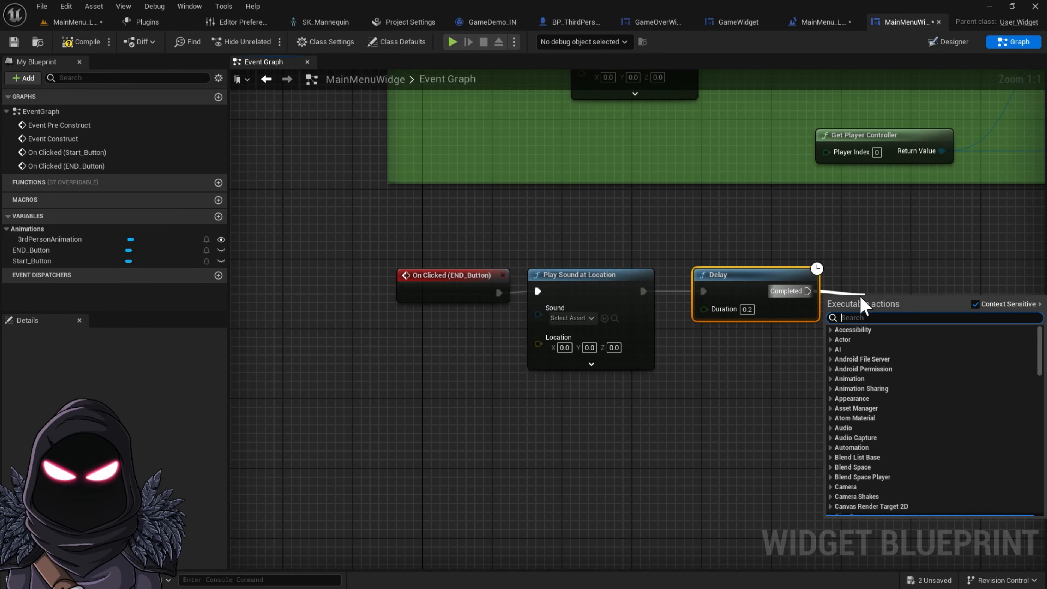
pyautogui.write('quit')
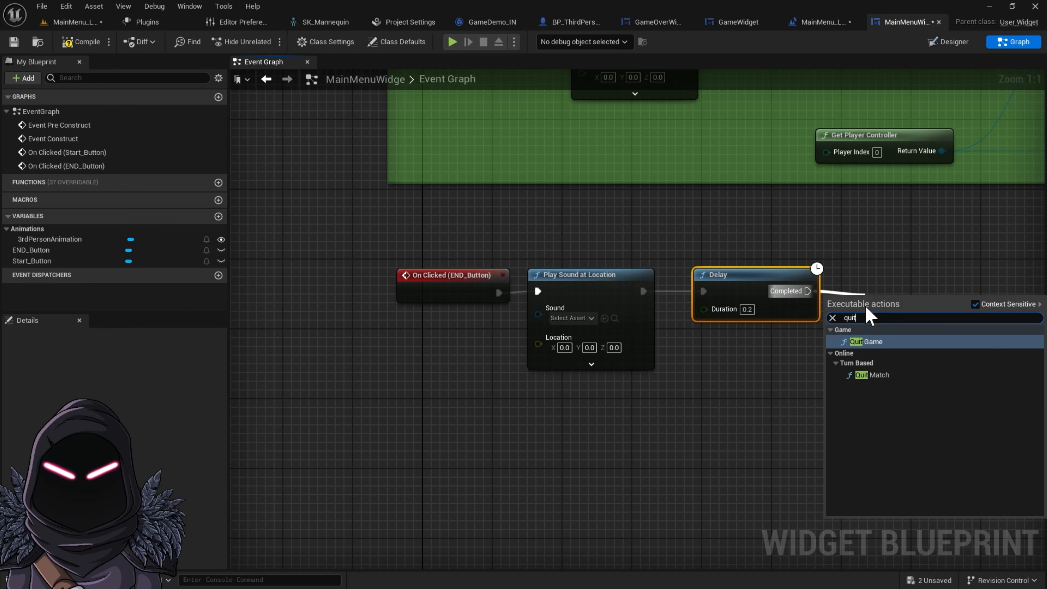
pyautogui.click(871, 342)
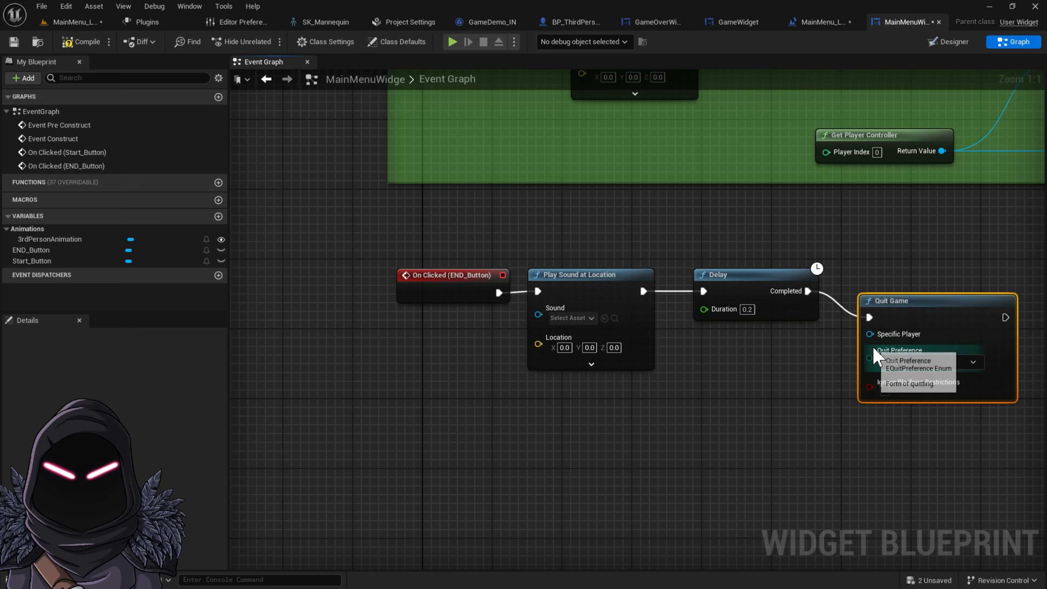
pyautogui.moveTo(874, 313); pyautogui.dragTo(856, 290)
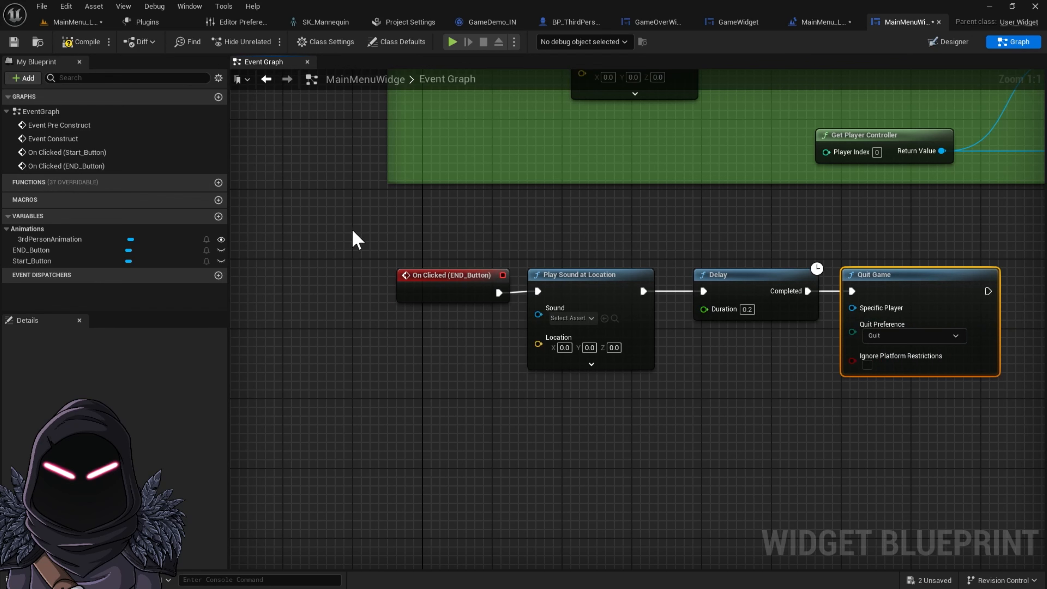
# Wrap the END_Button quit nodes in a comment titled "Quit"
pyautogui.moveTo(341, 231); pyautogui.dragTo(961, 441)
pyautogui.press('c')
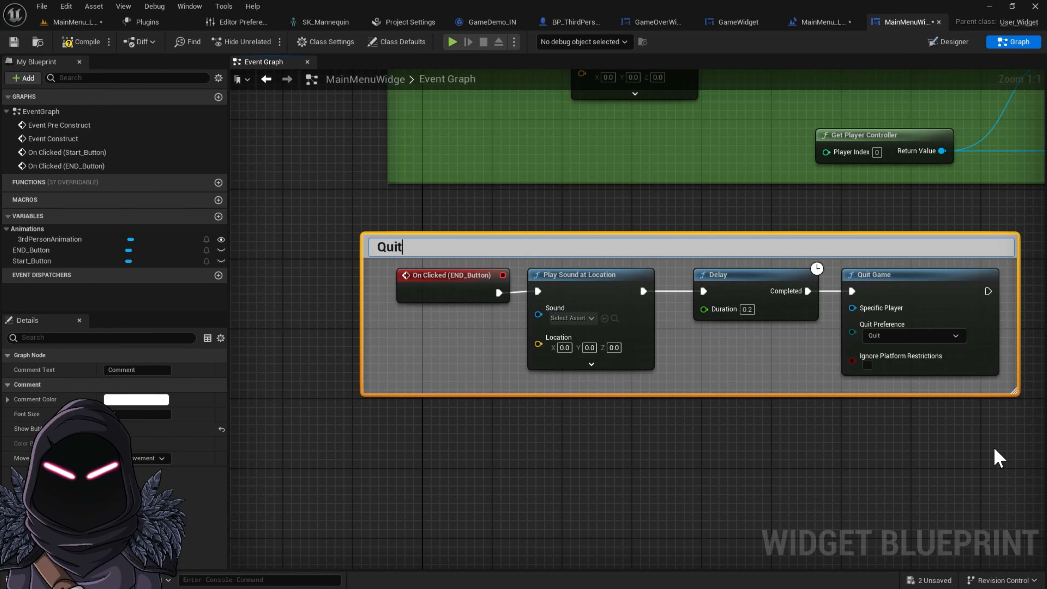
pyautogui.press('Return')
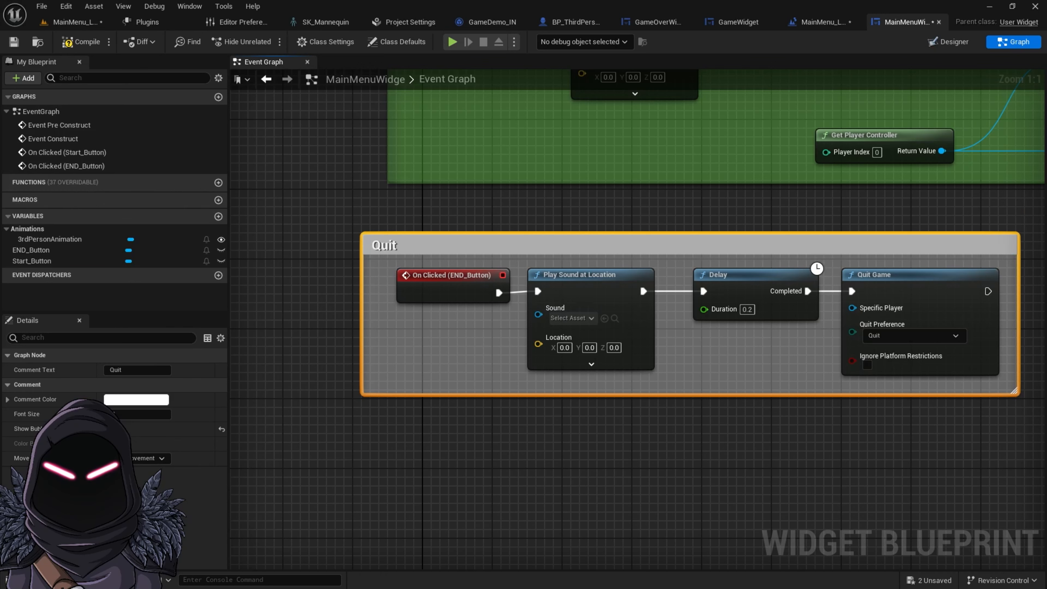
# Change the Quit comment's color to red
pyautogui.click(136, 399)
pyautogui.click(253, 388)
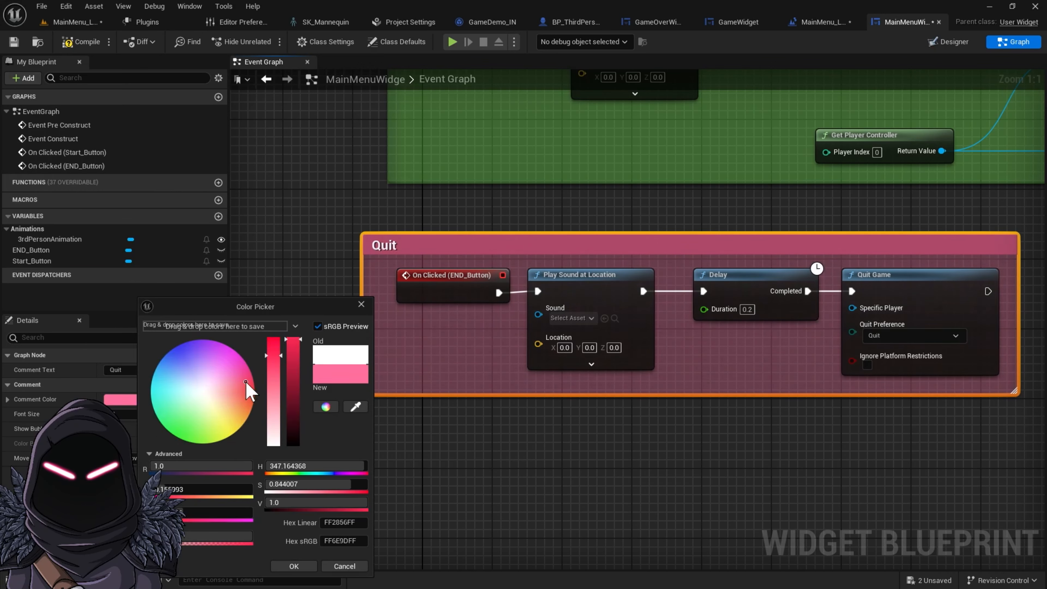
pyautogui.click(803, 450)
# Compile the widget and play-test the menu by starting the game and walking the character forward
pyautogui.click(86, 42)
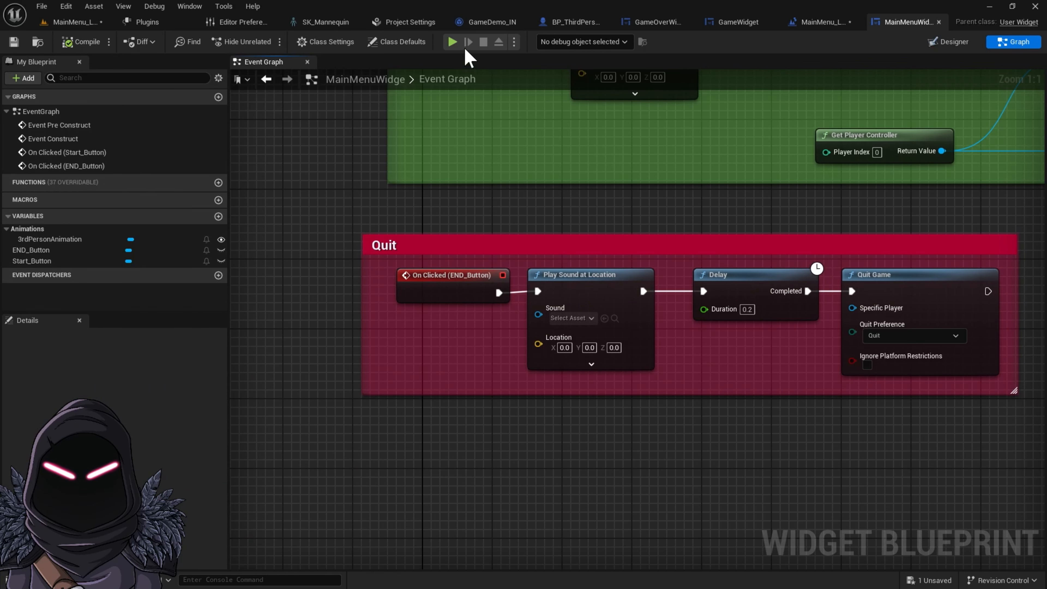
pyautogui.click(452, 42)
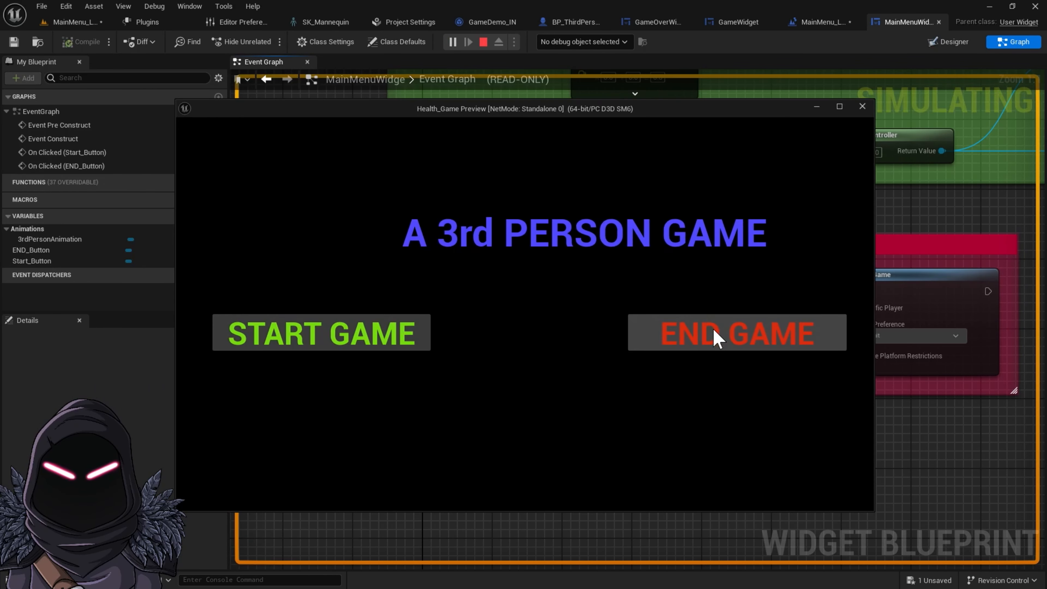
pyautogui.click(424, 338)
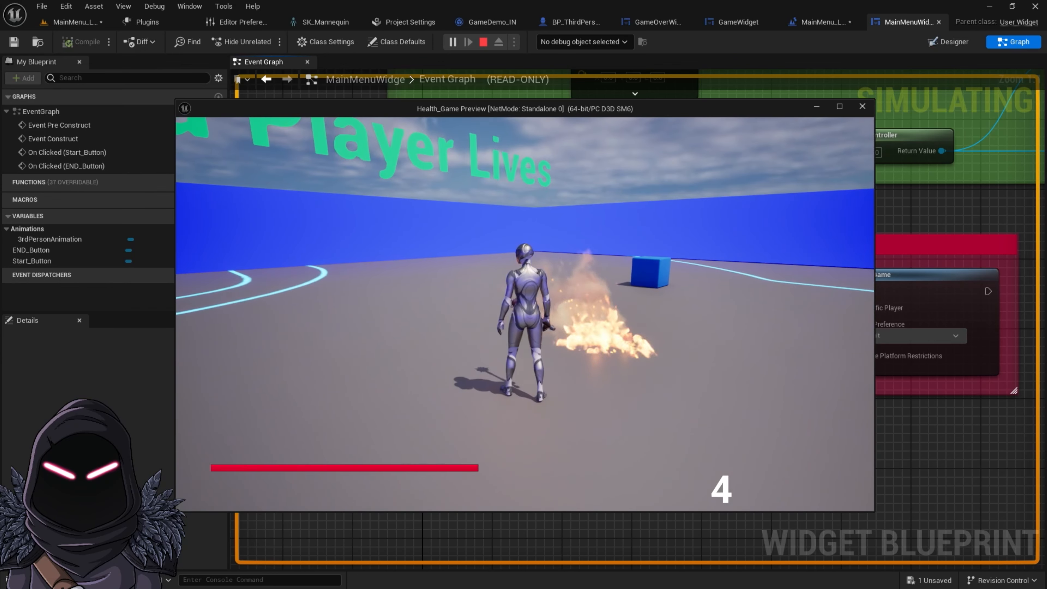
pyautogui.press('w')
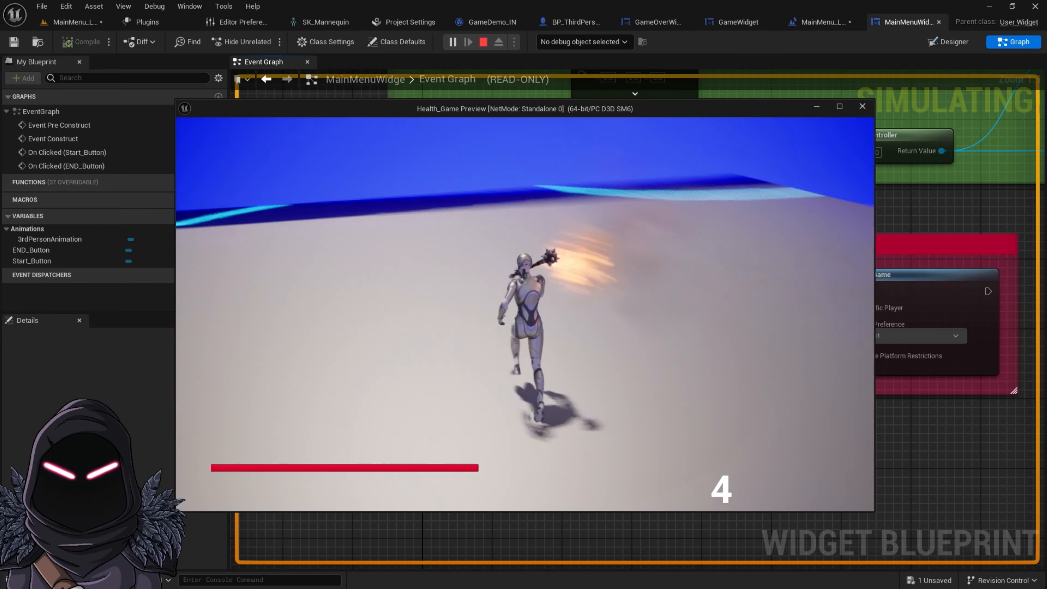
pyautogui.press('w')
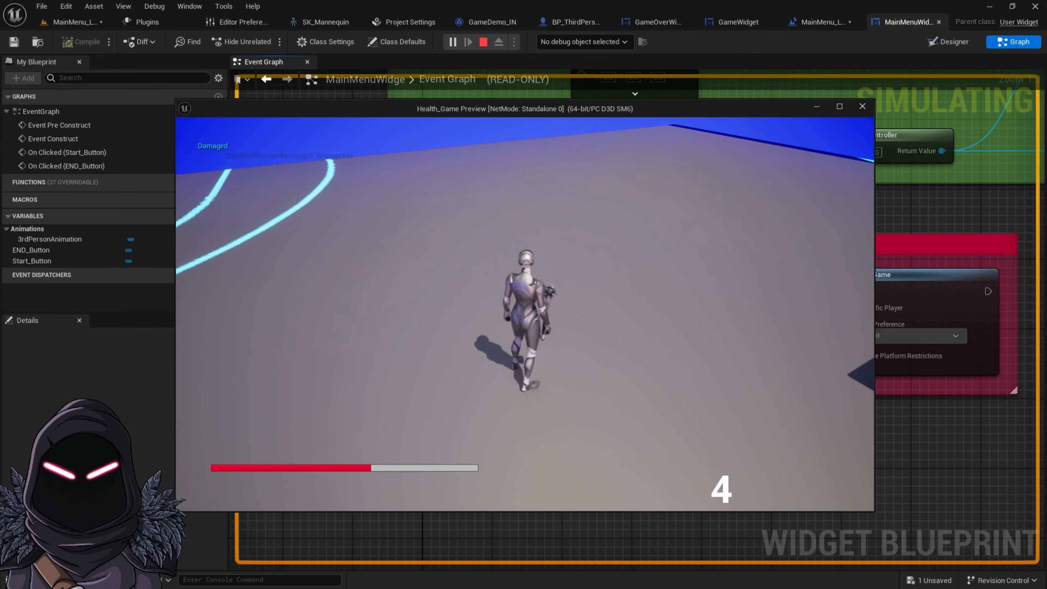
pyautogui.press('Escape')
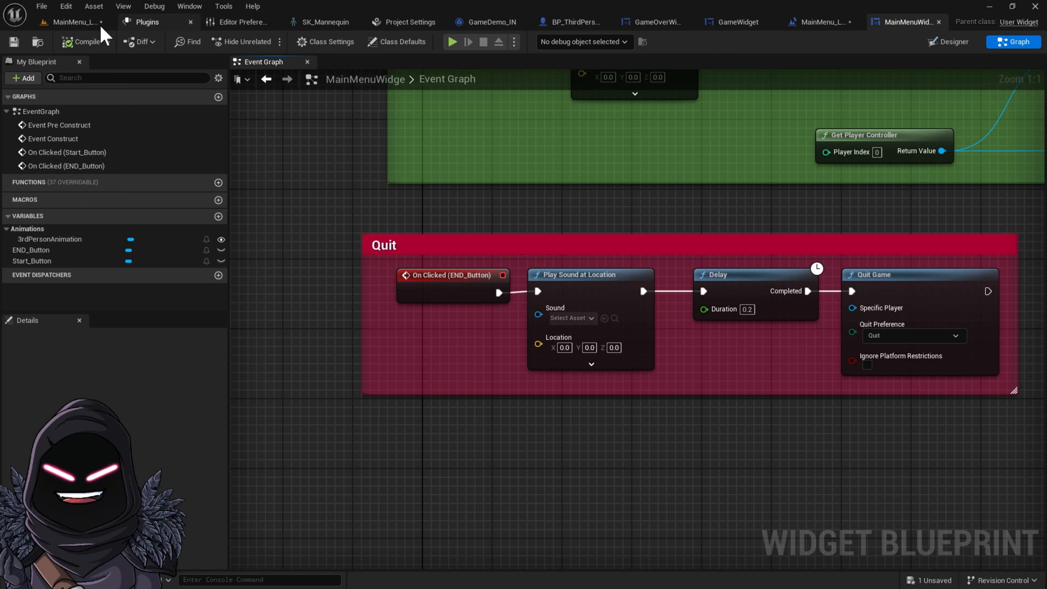
# In Project Settings' Maps & Modes, set the Editor Startup Map to MainMenu_Level
pyautogui.click(66, 22)
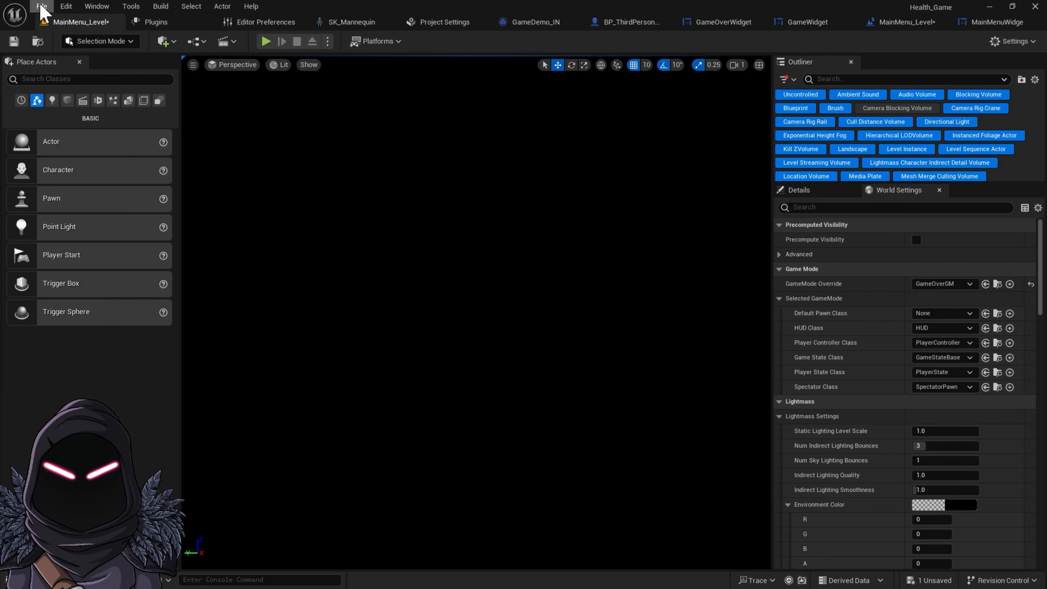
pyautogui.click(66, 6)
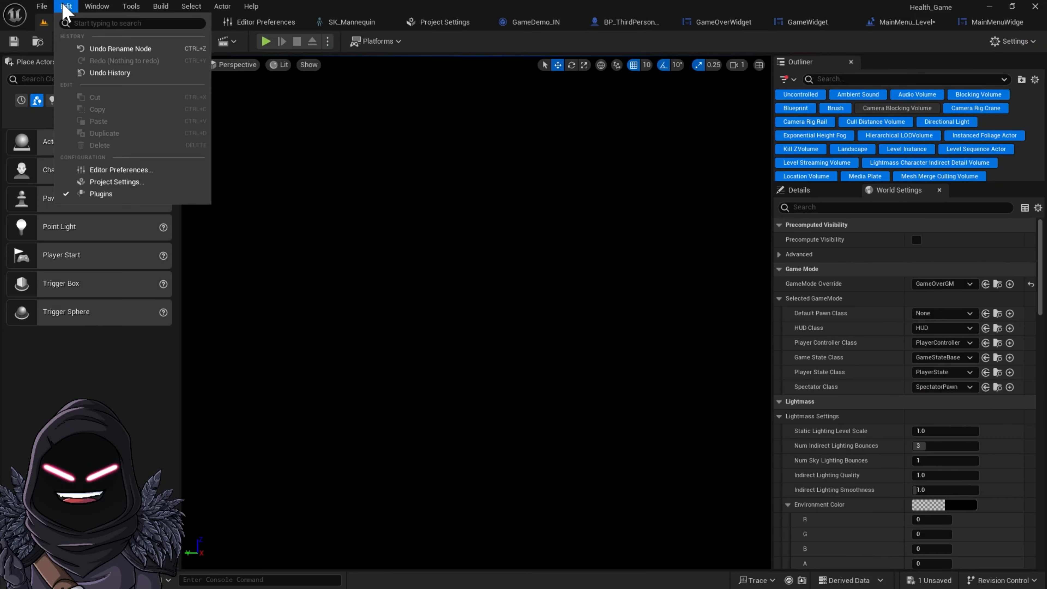
pyautogui.click(123, 185)
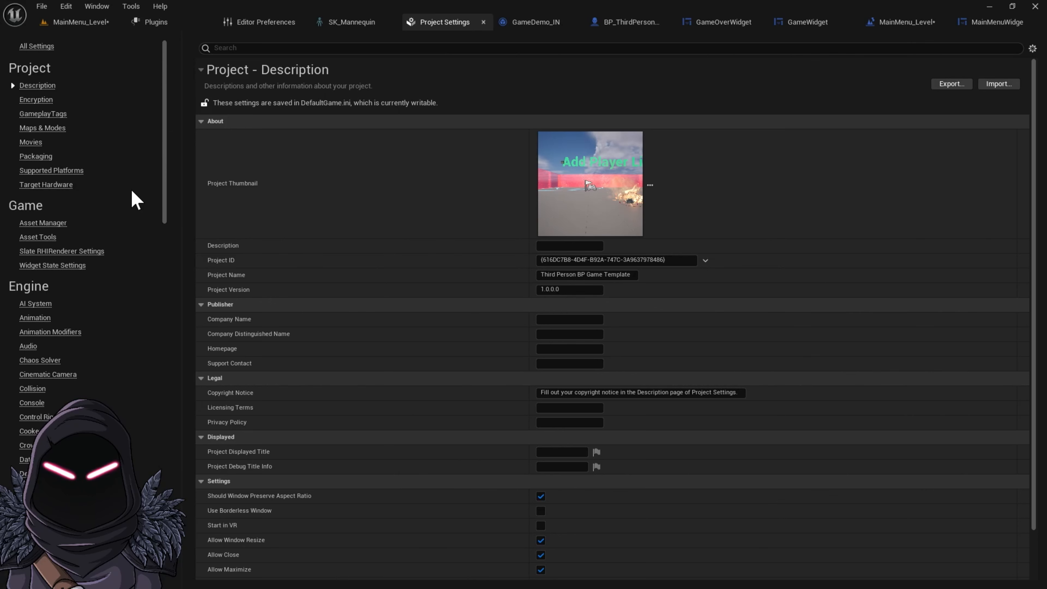
pyautogui.click(62, 129)
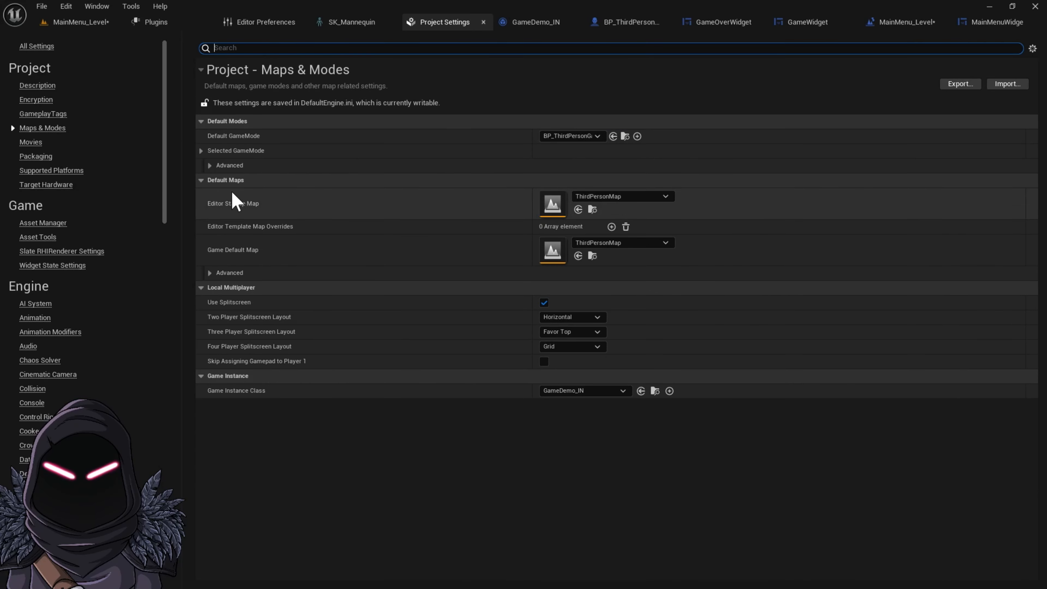
pyautogui.click(658, 198)
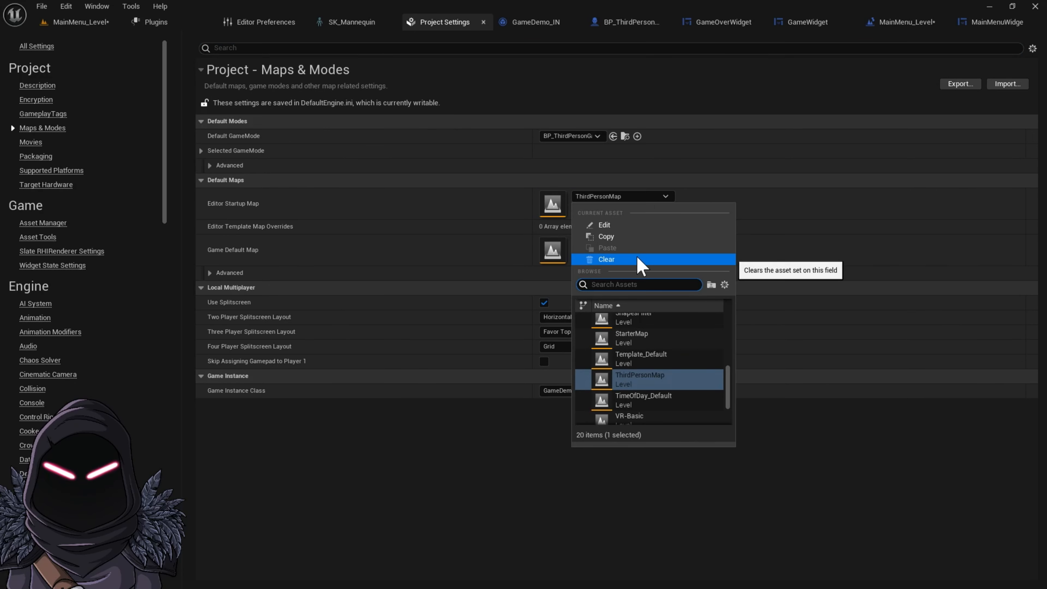
pyautogui.write('main')
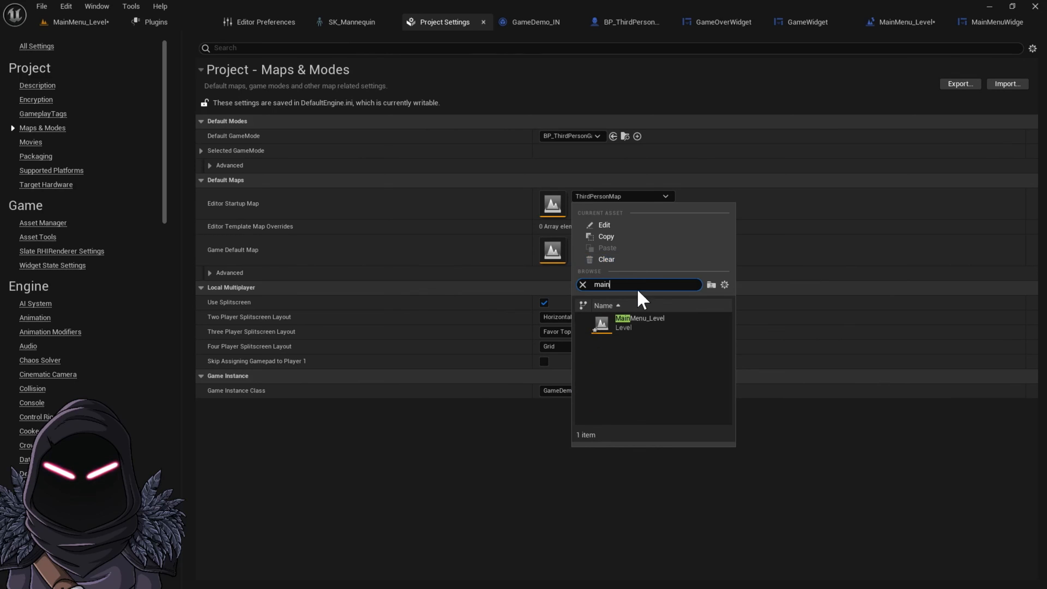
pyautogui.click(660, 327)
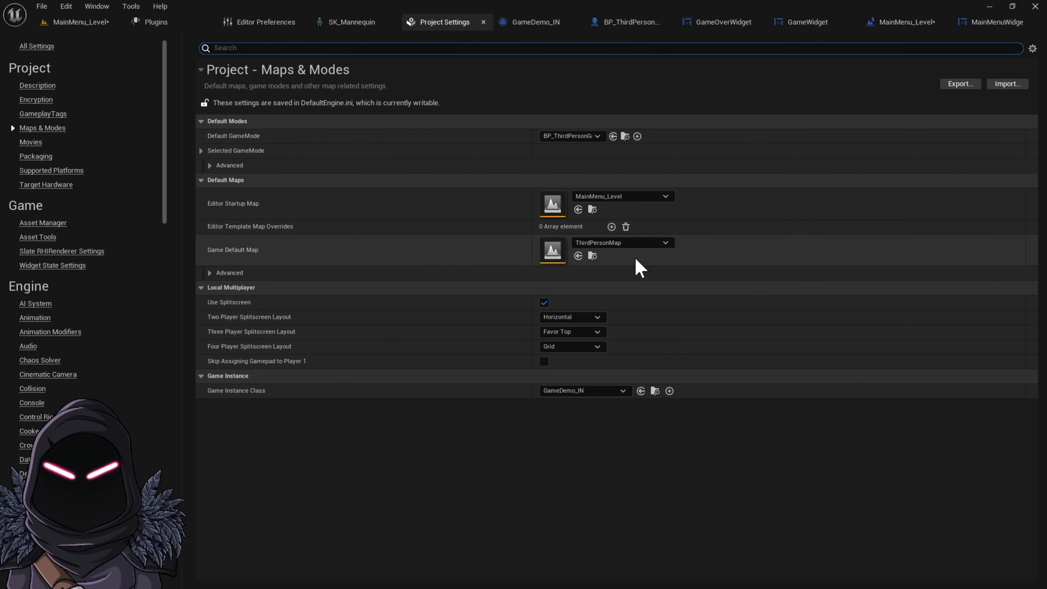
# Set the Game Default Map to MainMenu_Level
pyautogui.click(652, 244)
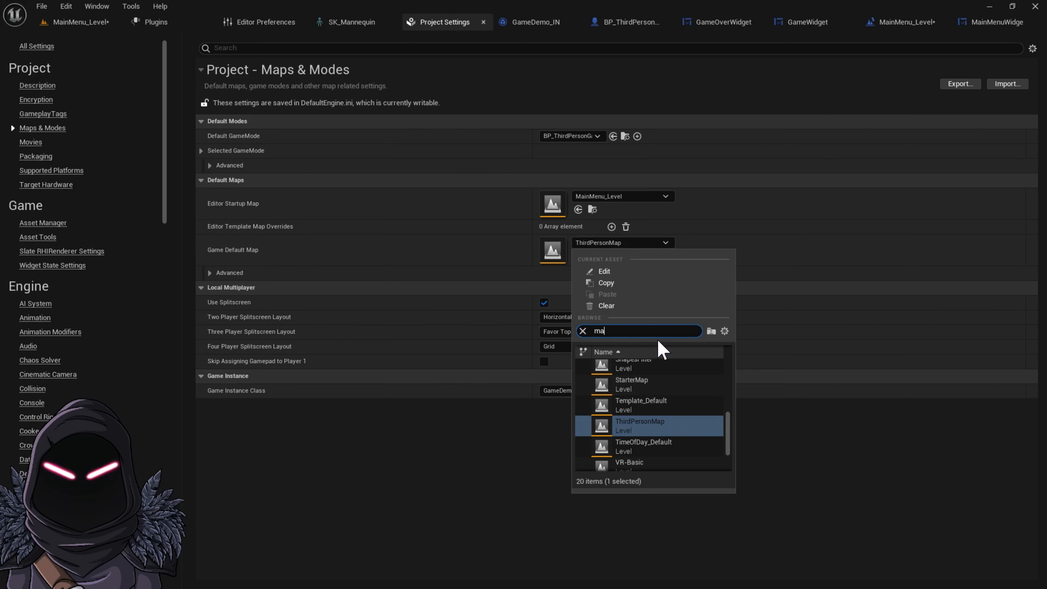
pyautogui.write('main')
pyautogui.click(656, 367)
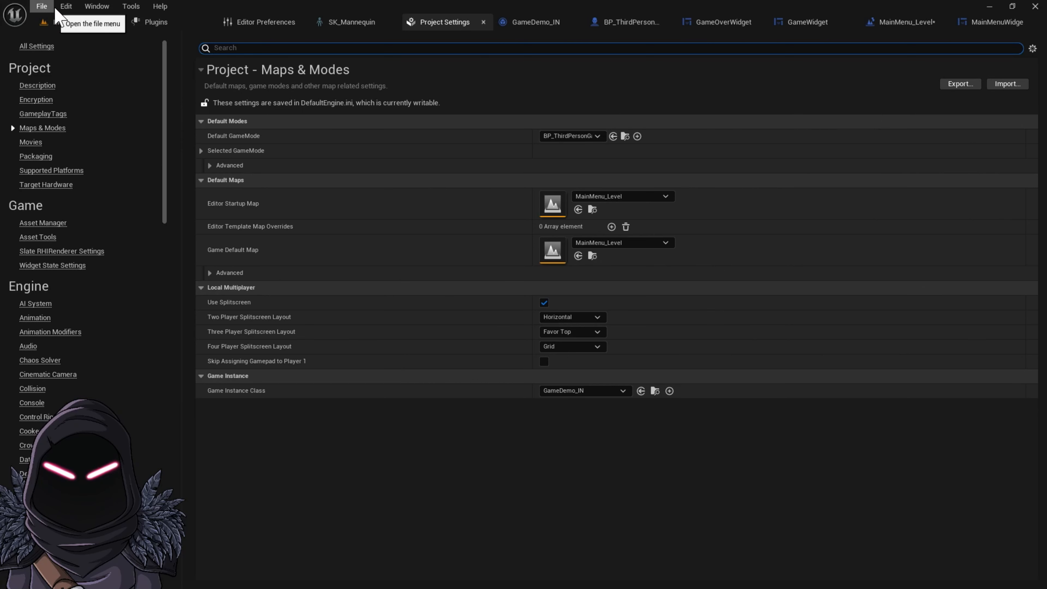
# Save all assets and return to the MainMenu_Level editor
pyautogui.click(42, 6)
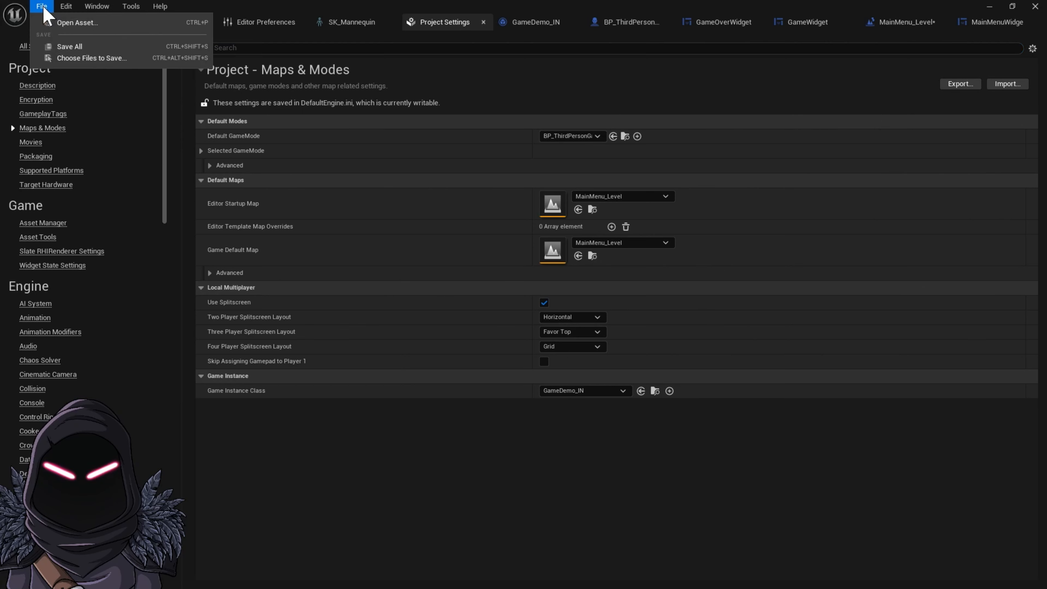
pyautogui.click(68, 43)
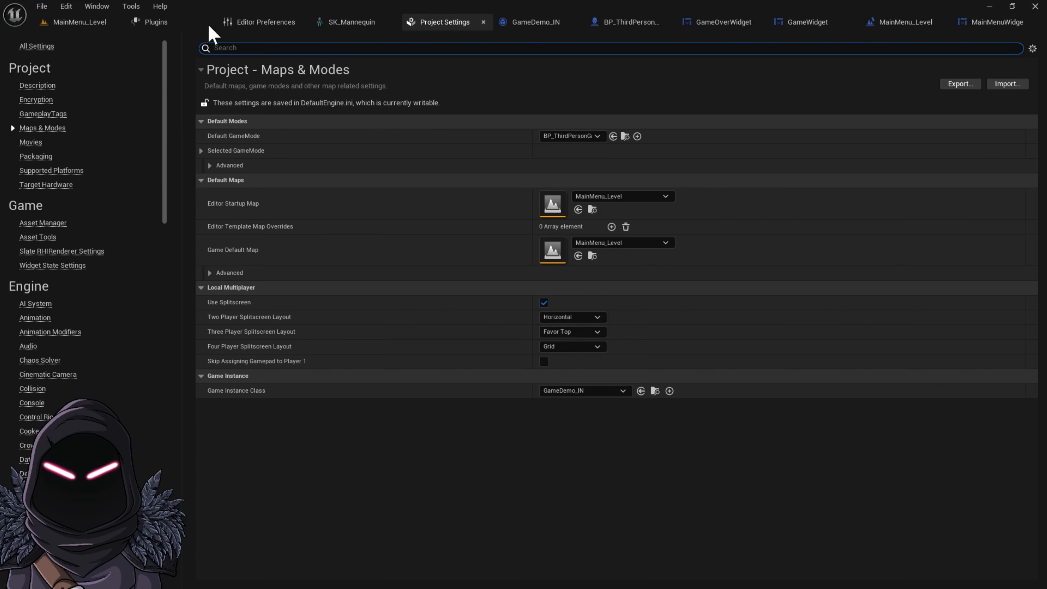
pyautogui.click(84, 24)
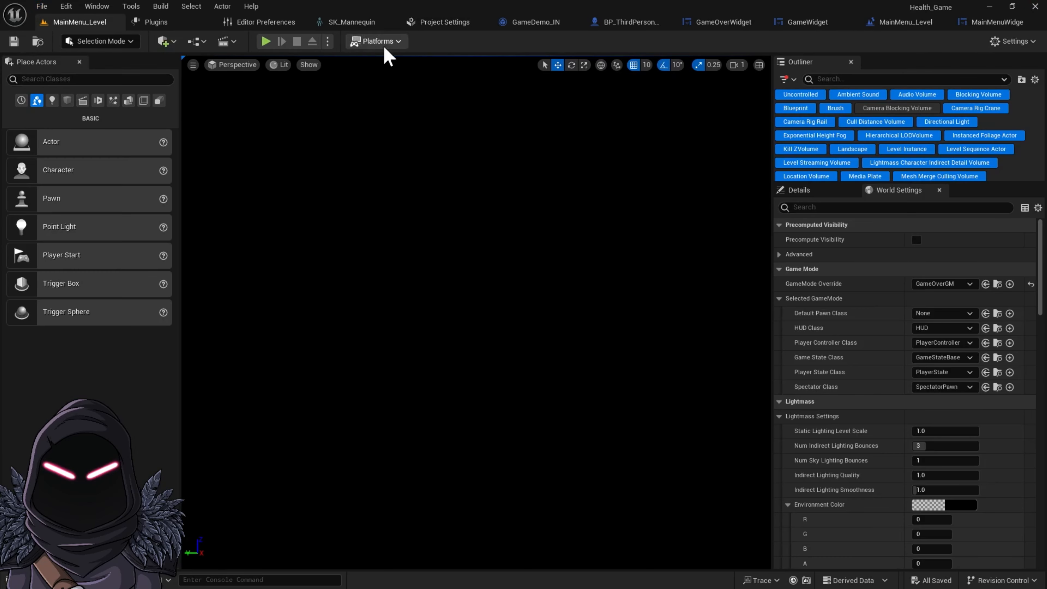
# Play-test the game from the level editor and again from the character blueprint
pyautogui.click(266, 41)
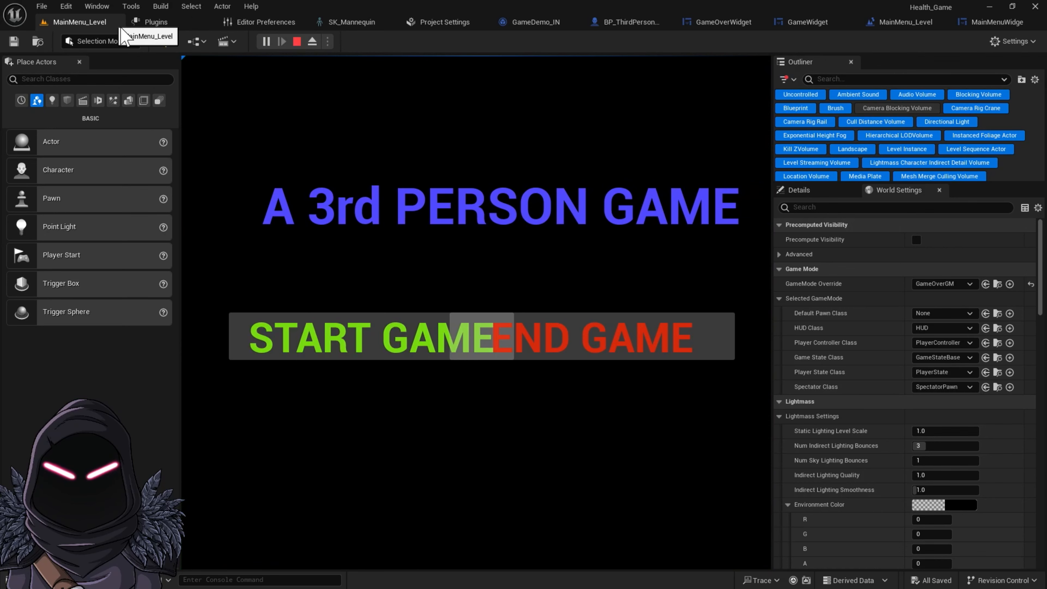
pyautogui.click(296, 42)
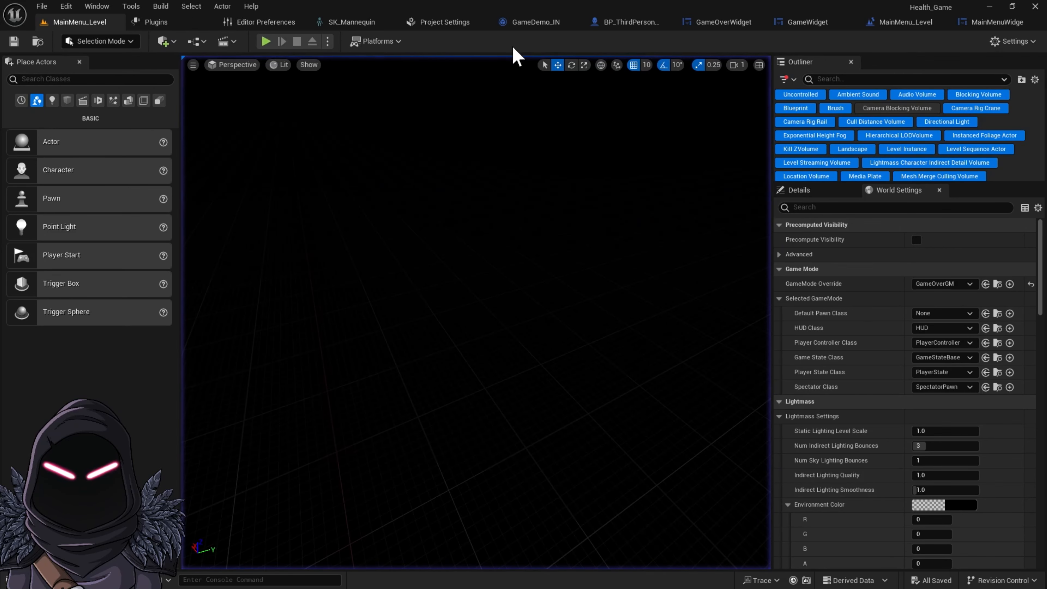
pyautogui.click(627, 23)
pyautogui.click(452, 43)
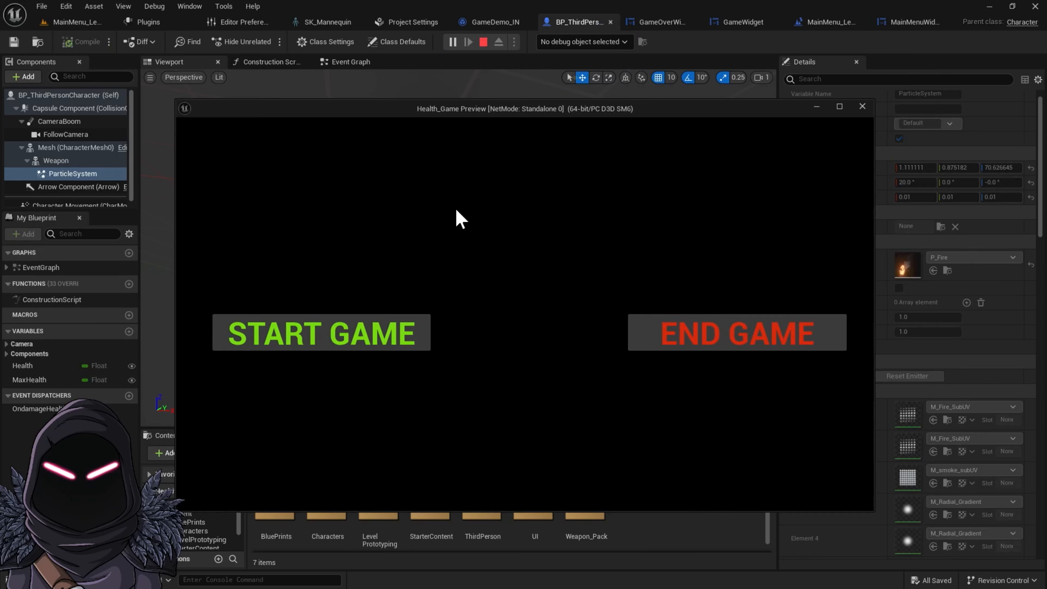
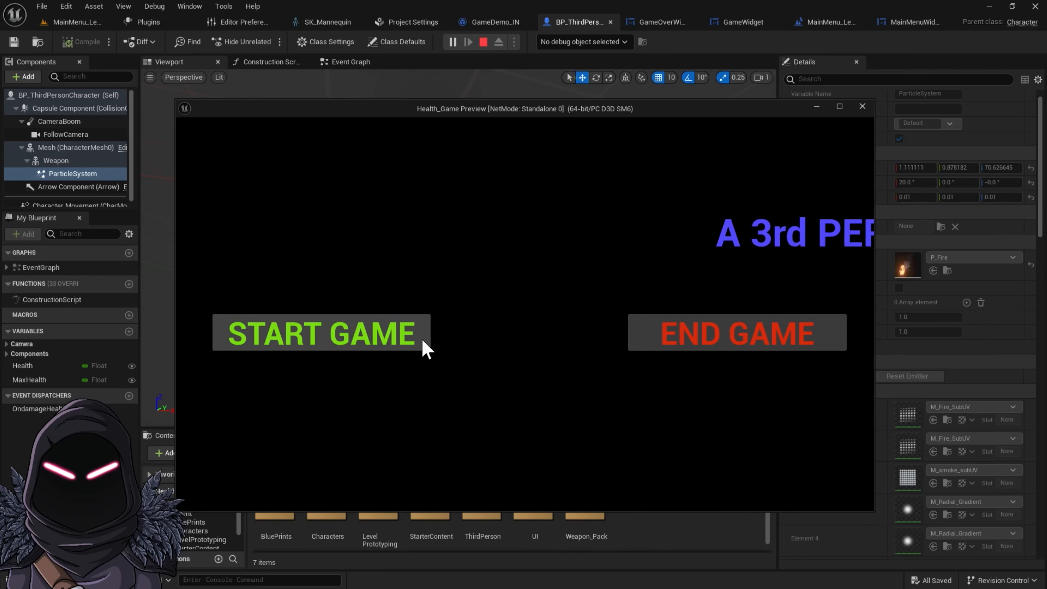
# Set the Start game Open Level node's Level Name to ThirdPersonMap, copying the name from the map asset in the content drawer
pyautogui.press('Escape')
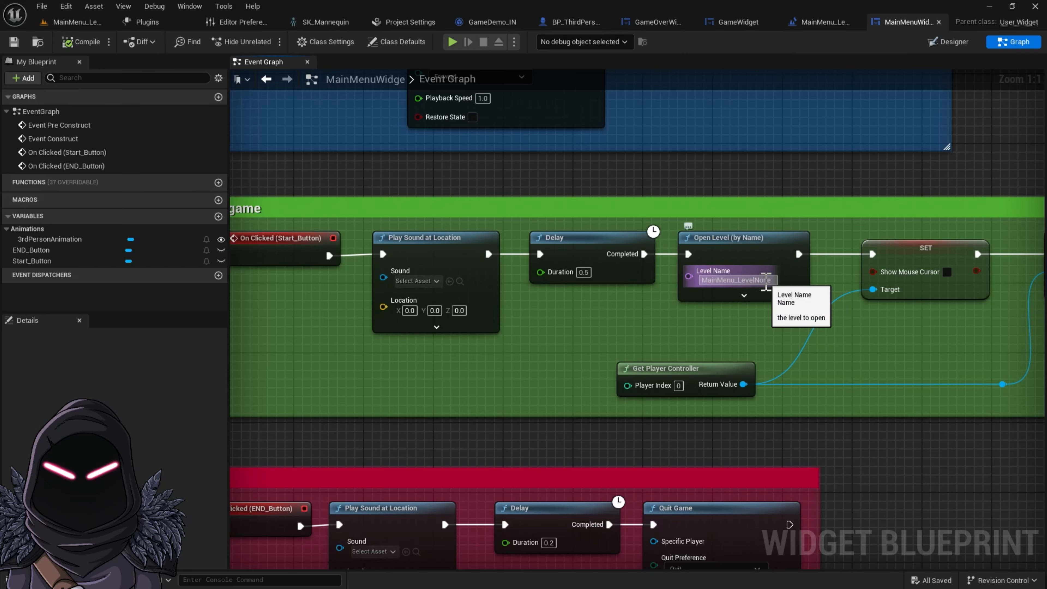
pyautogui.moveTo(766, 281); pyautogui.dragTo(921, 272, button='right')
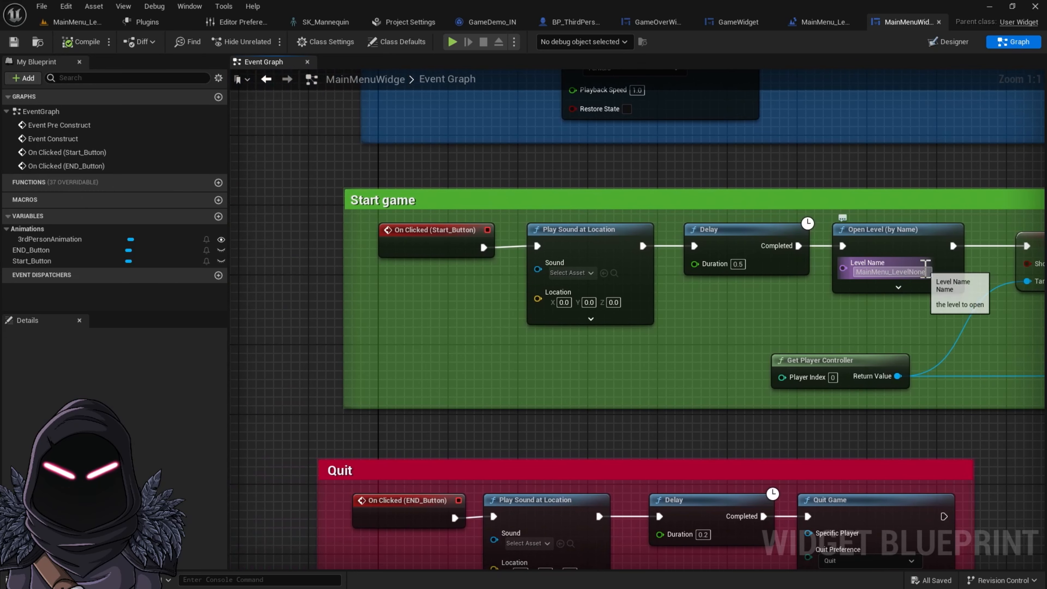
pyautogui.click(33, 579)
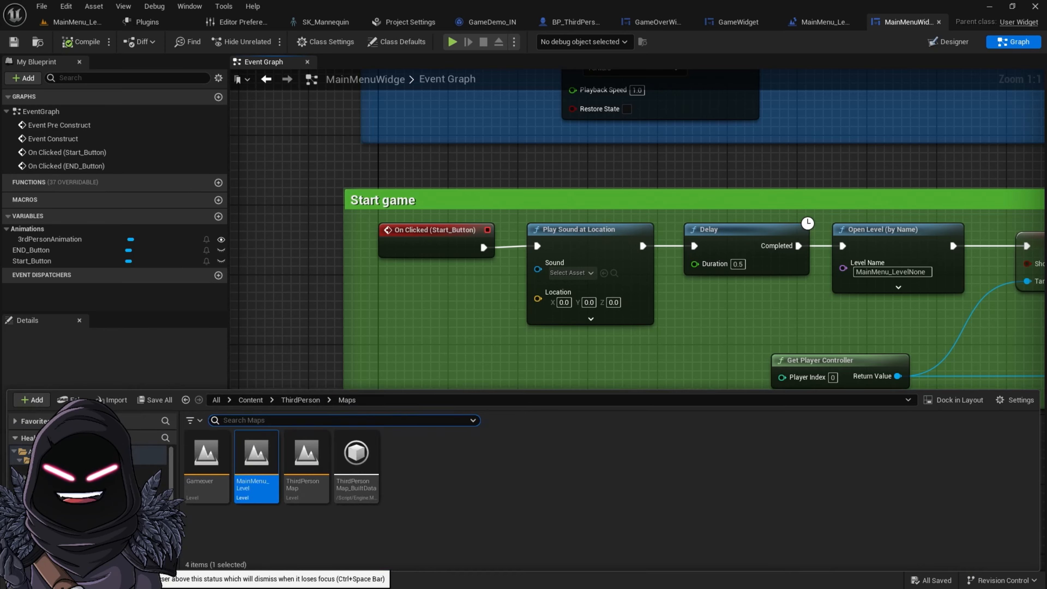
pyautogui.click(314, 490)
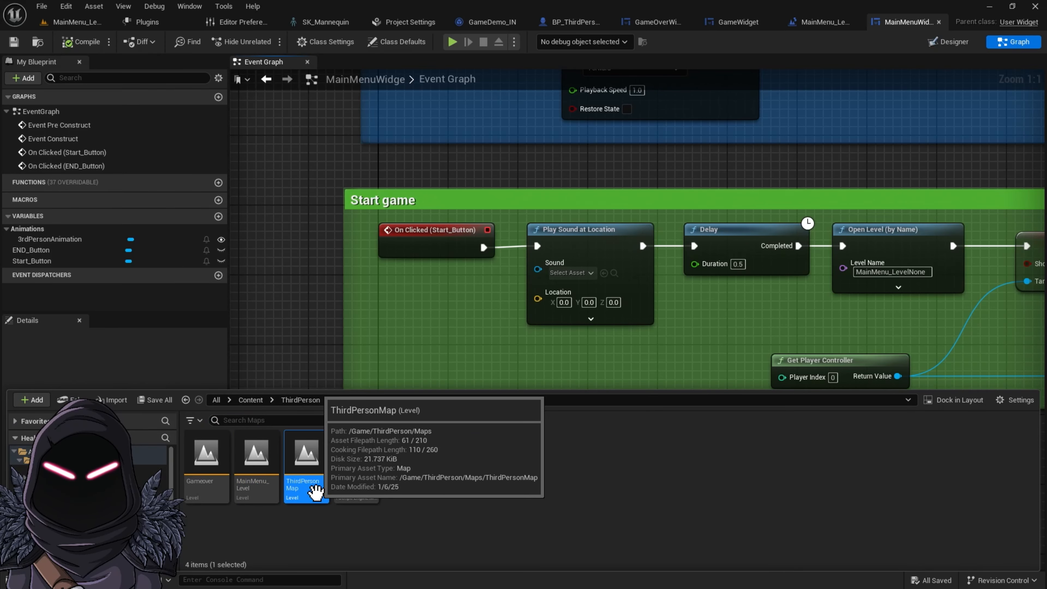
pyautogui.click(316, 491)
pyautogui.hotkey('ctrl', 'c')
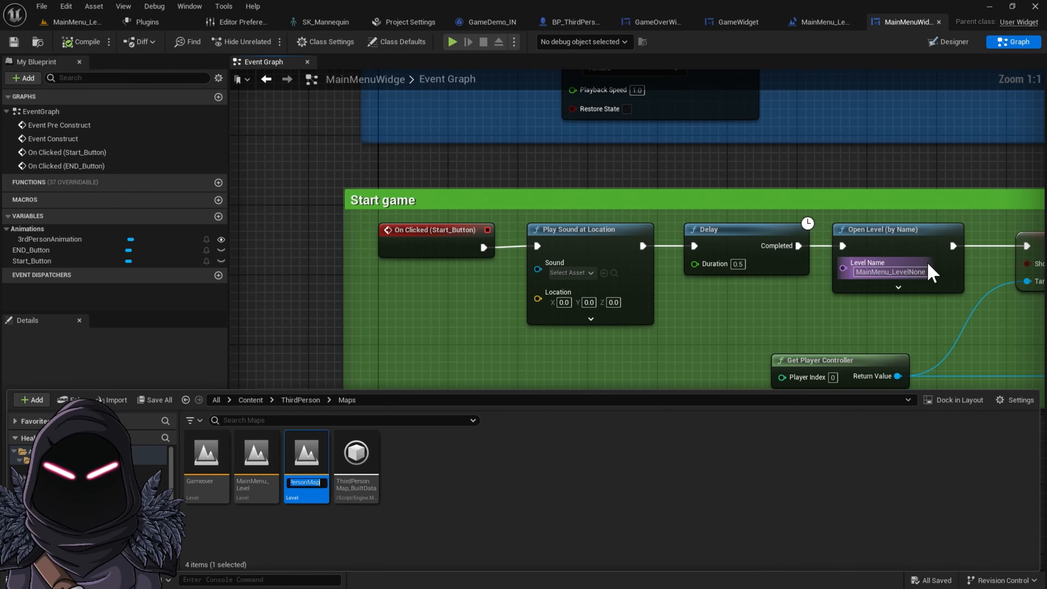
pyautogui.click(925, 274)
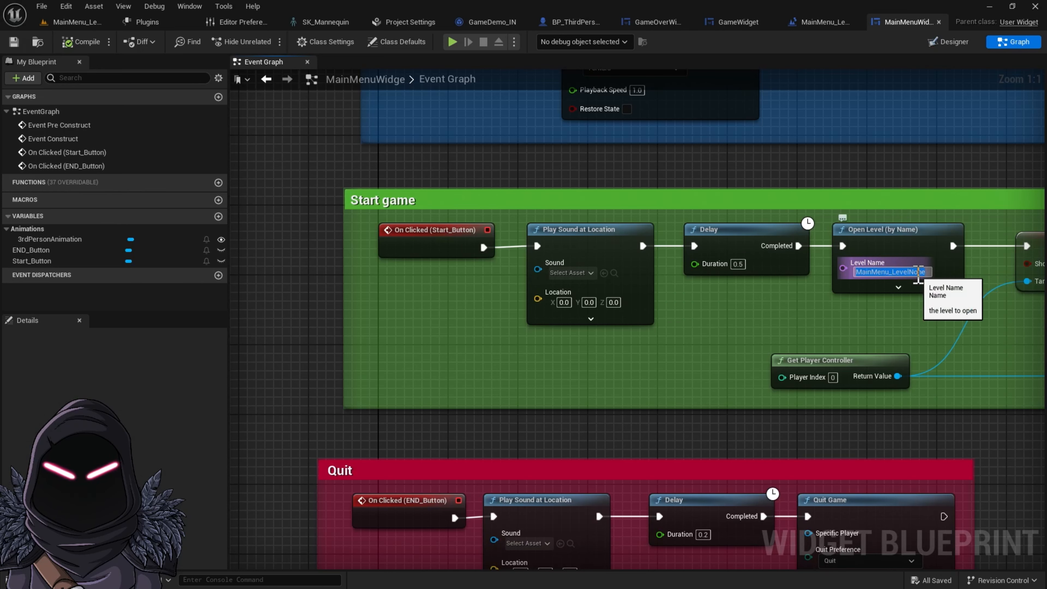
pyautogui.hotkey('ctrl', 'v')
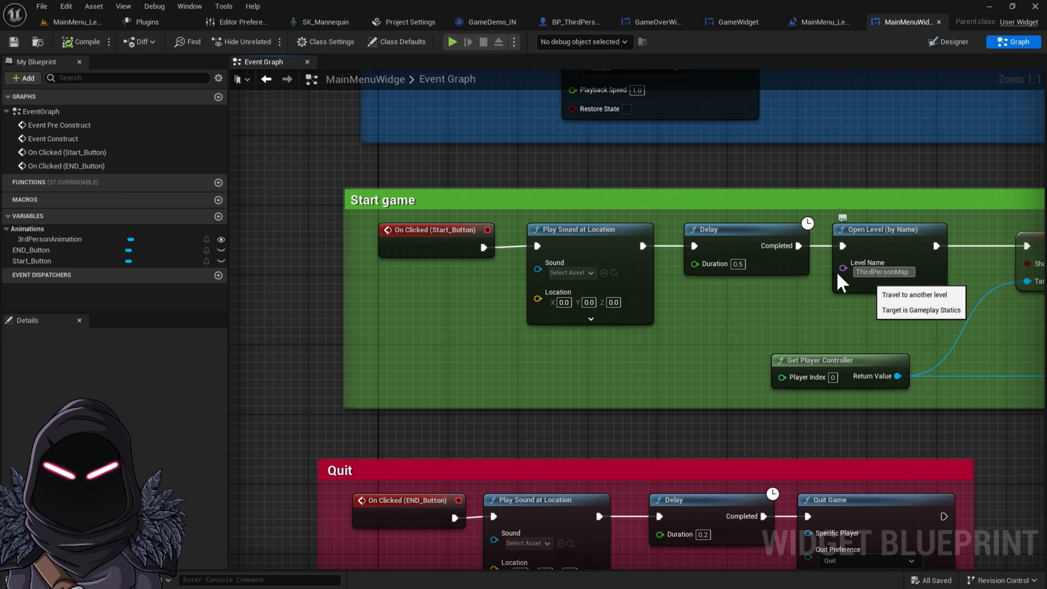
# Compile and save the main menu widget blueprint, then play-test the level, letting the character die and respawn
pyautogui.click(83, 42)
pyautogui.click(13, 42)
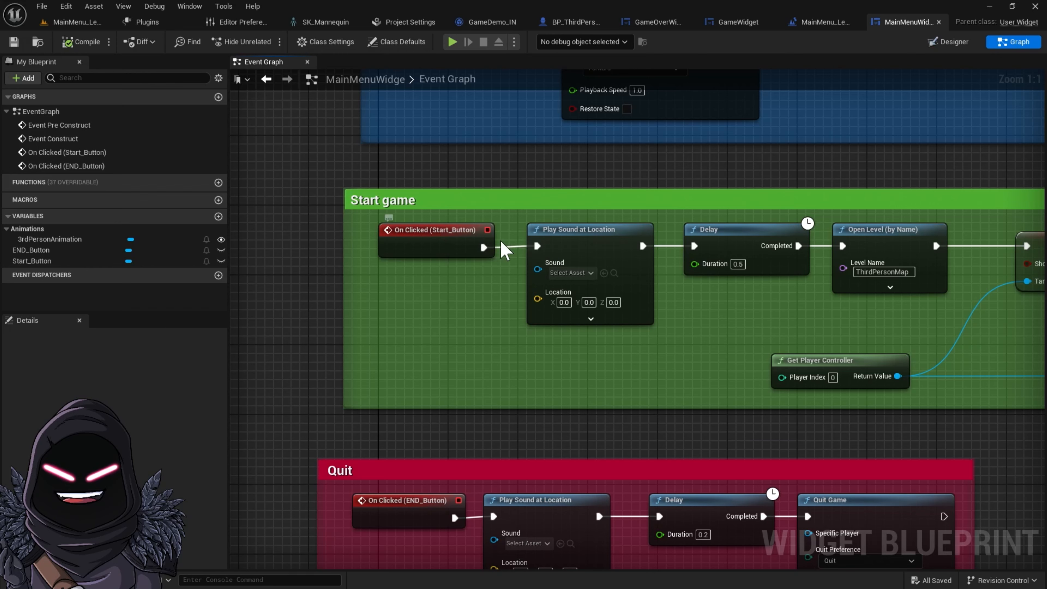
pyautogui.click(452, 45)
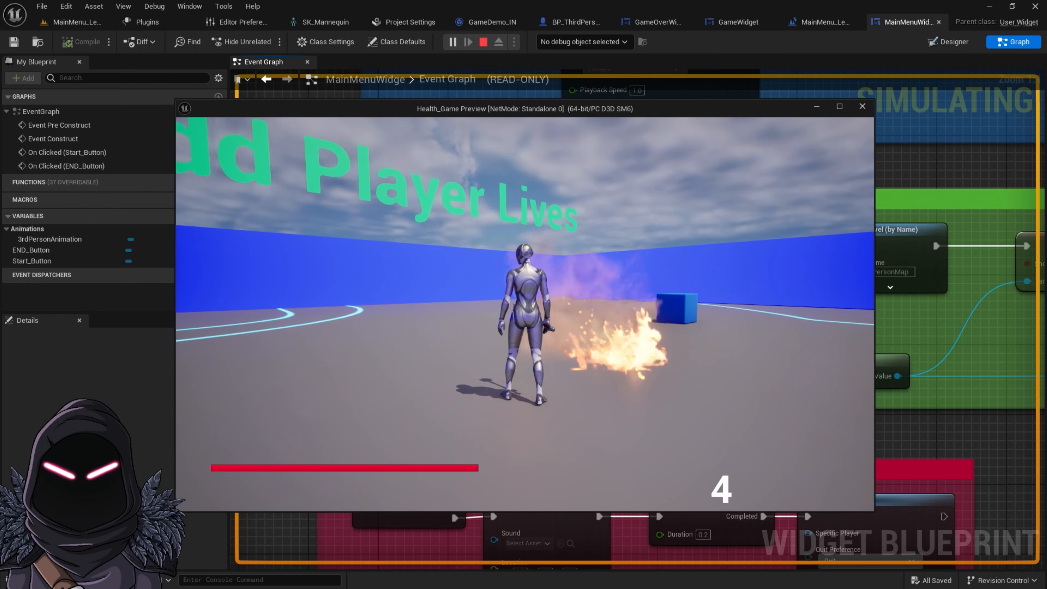
pyautogui.press('w')
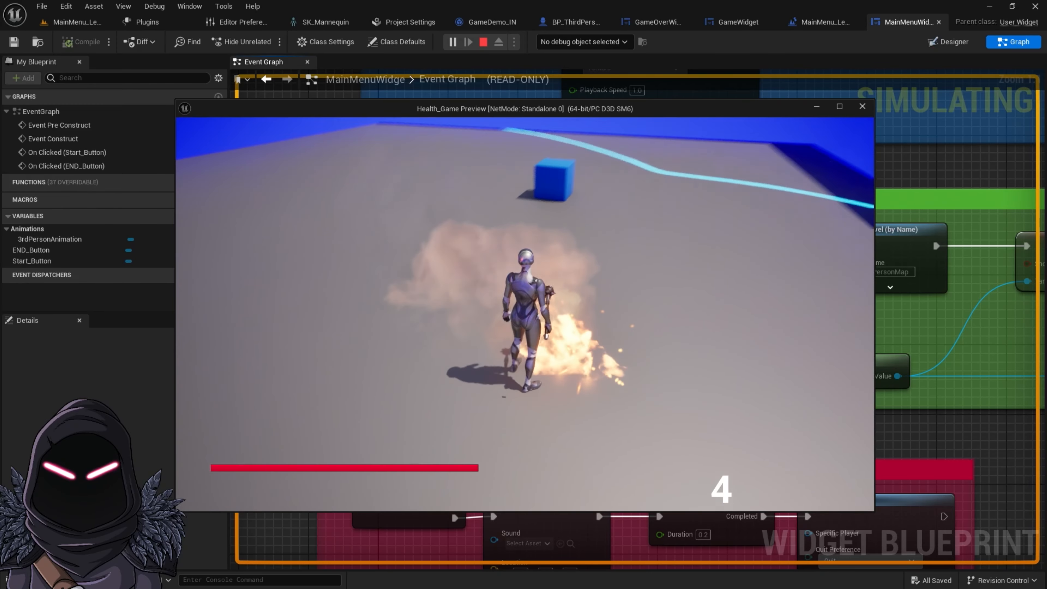
pyautogui.press('w')
pyautogui.press('w')
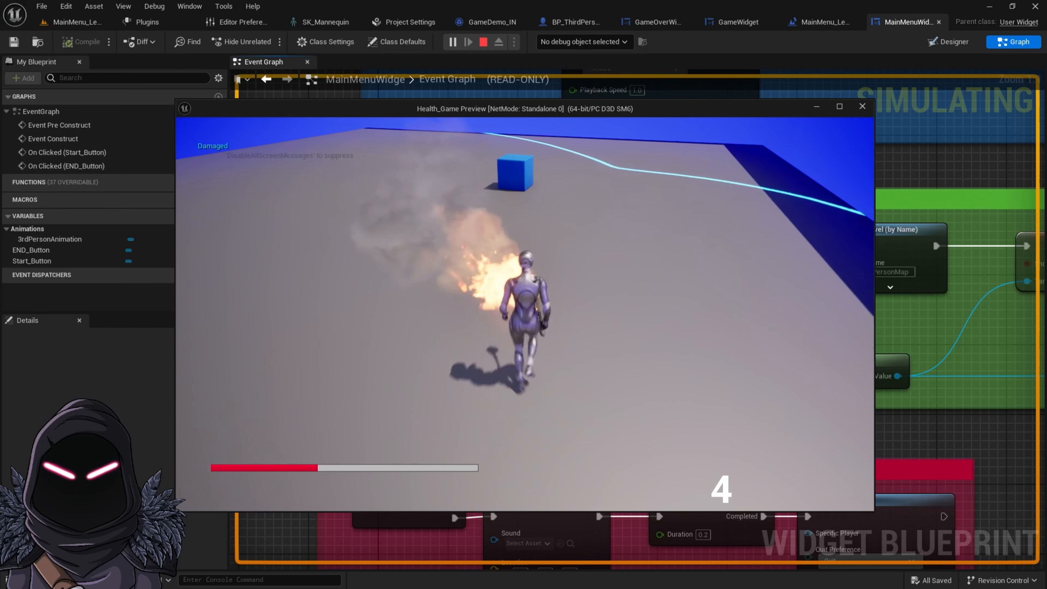
pyautogui.press('w')
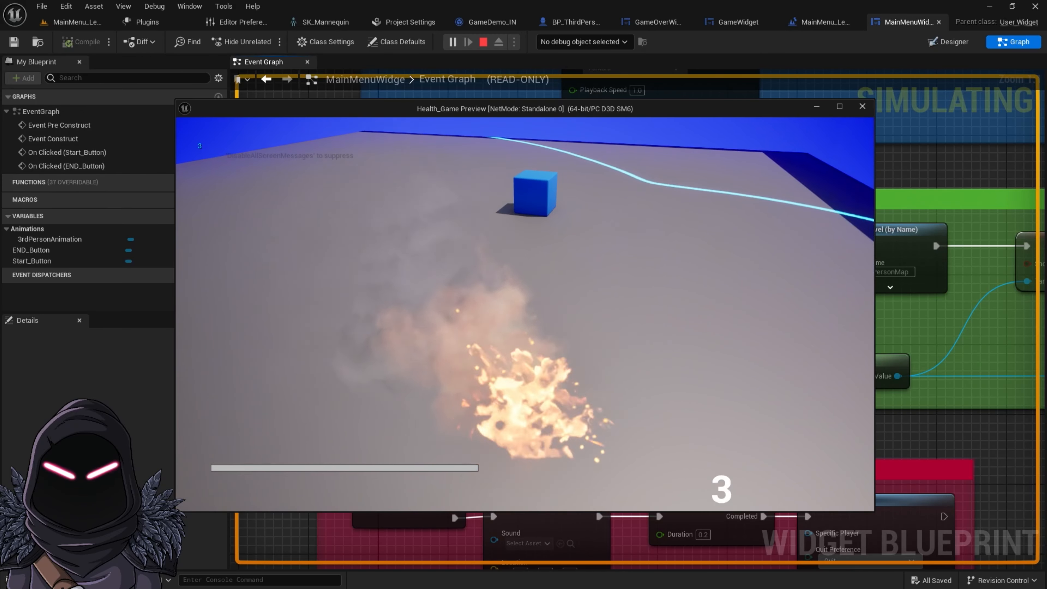
pyautogui.press('w')
pyautogui.press('d')
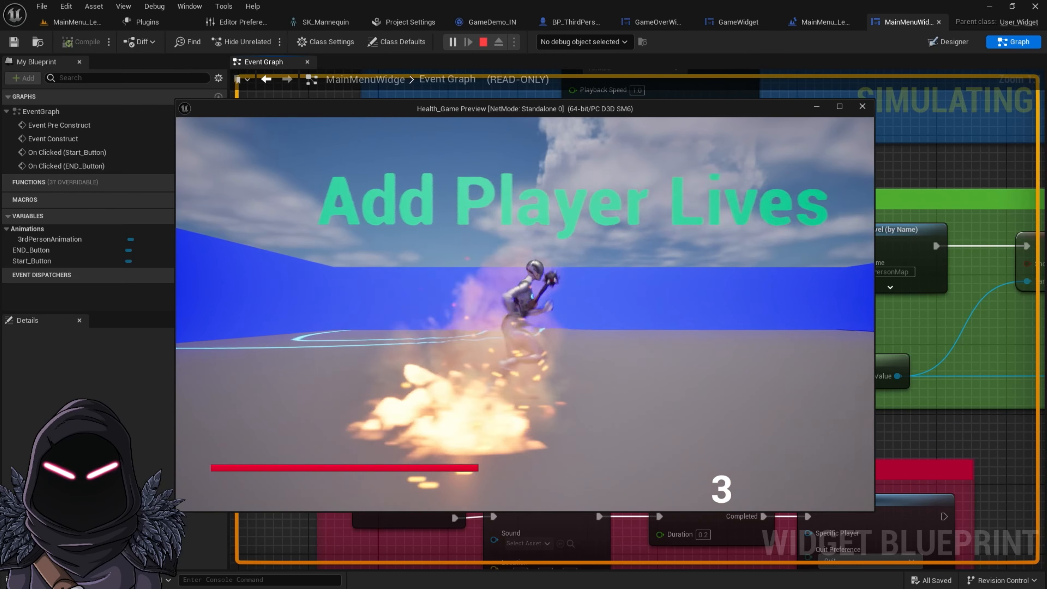
pyautogui.press('a')
pyautogui.press('s')
pyautogui.press('w')
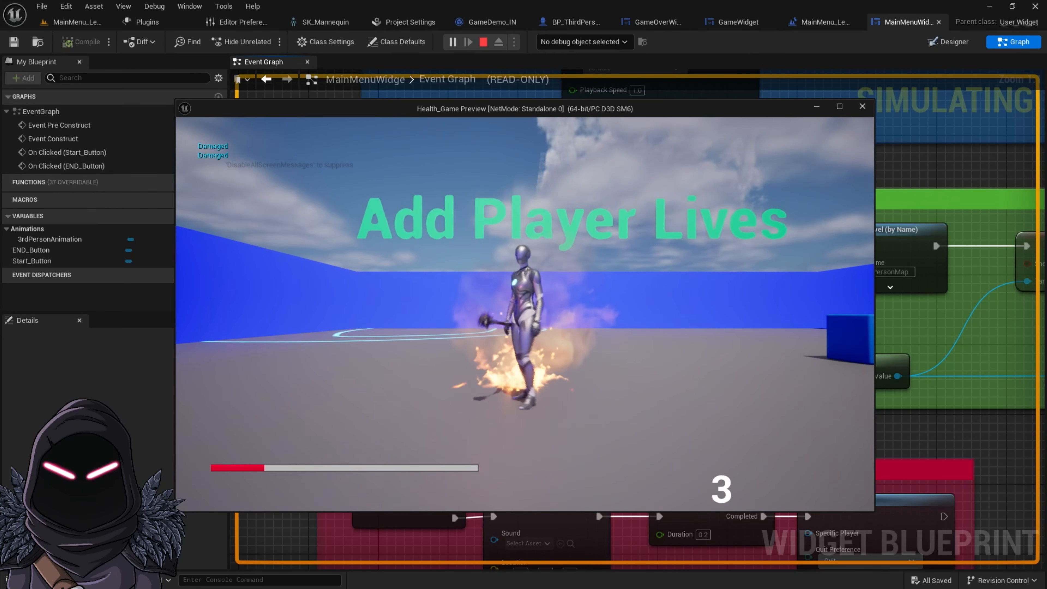
pyautogui.press('d')
pyautogui.press('a')
pyautogui.press('d')
pyautogui.press('a')
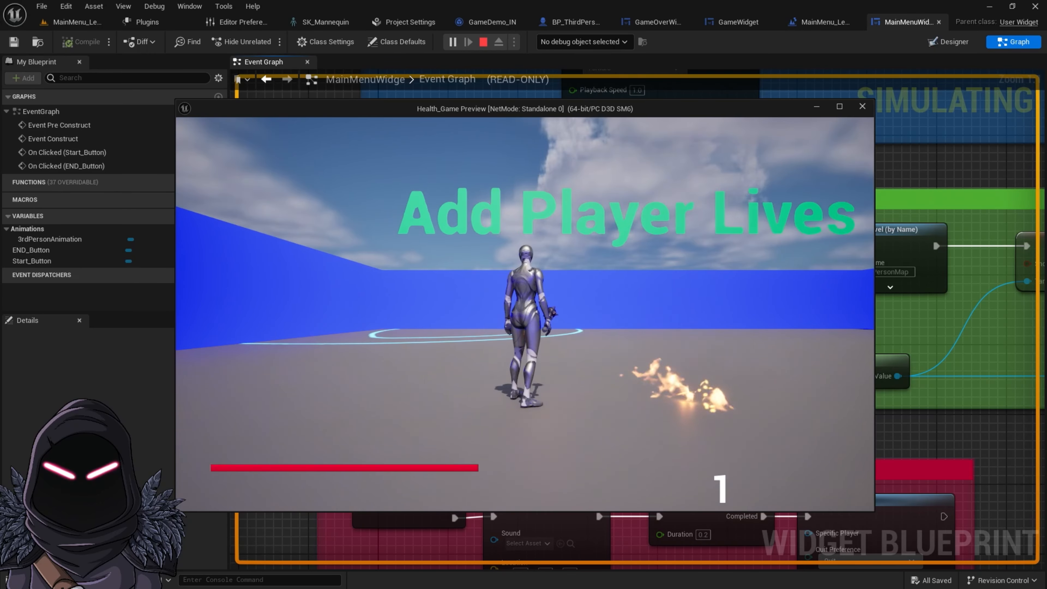
pyautogui.press('a')
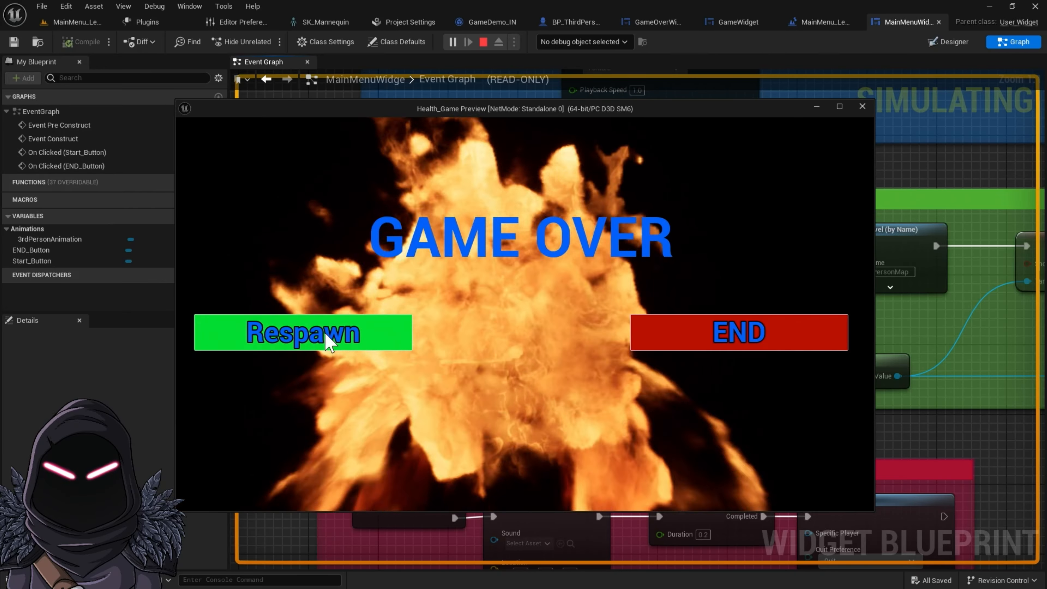
pyautogui.click(303, 333)
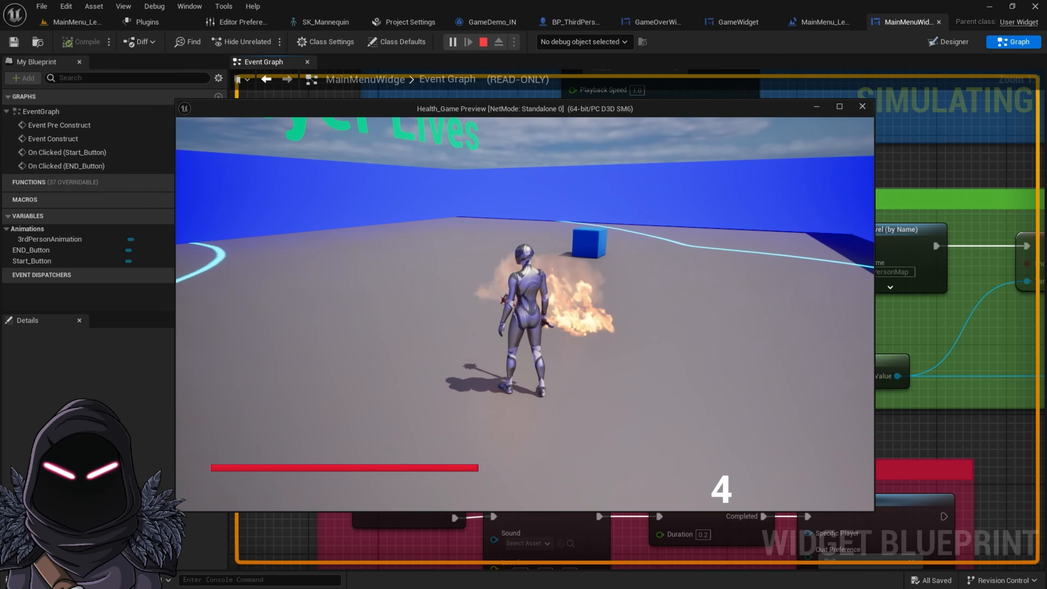
pyautogui.press('Escape')
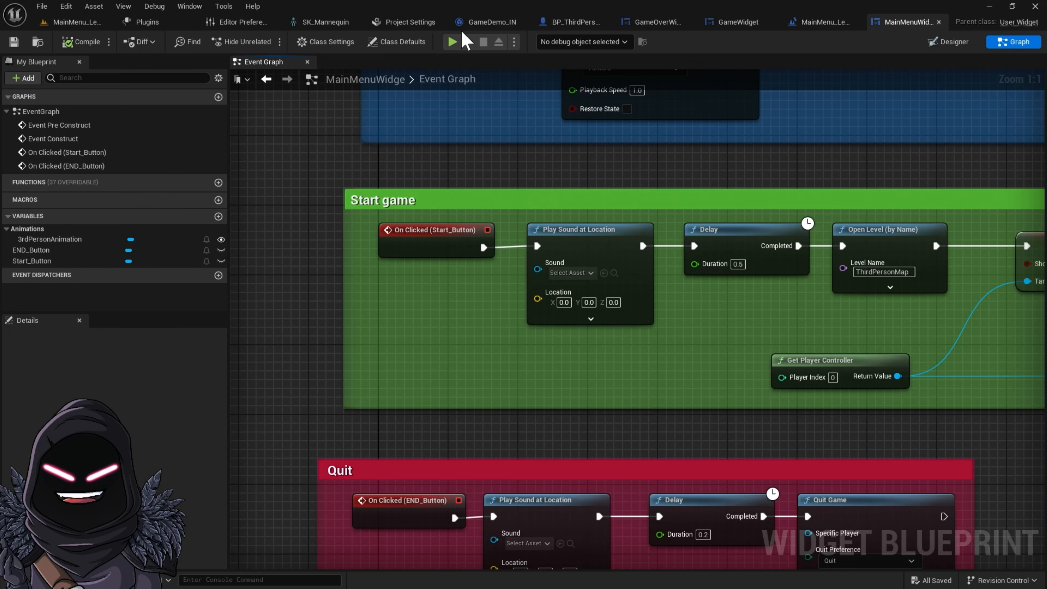
# Play-test again from the main menu and start the game with the Start Game button
pyautogui.click(452, 42)
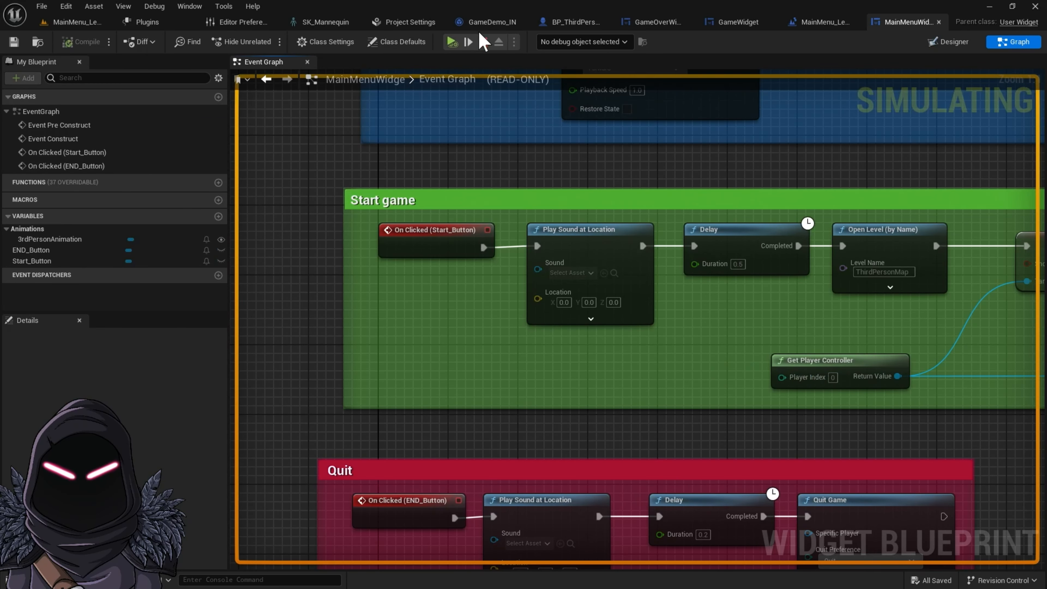
pyautogui.click(483, 41)
pyautogui.click(452, 41)
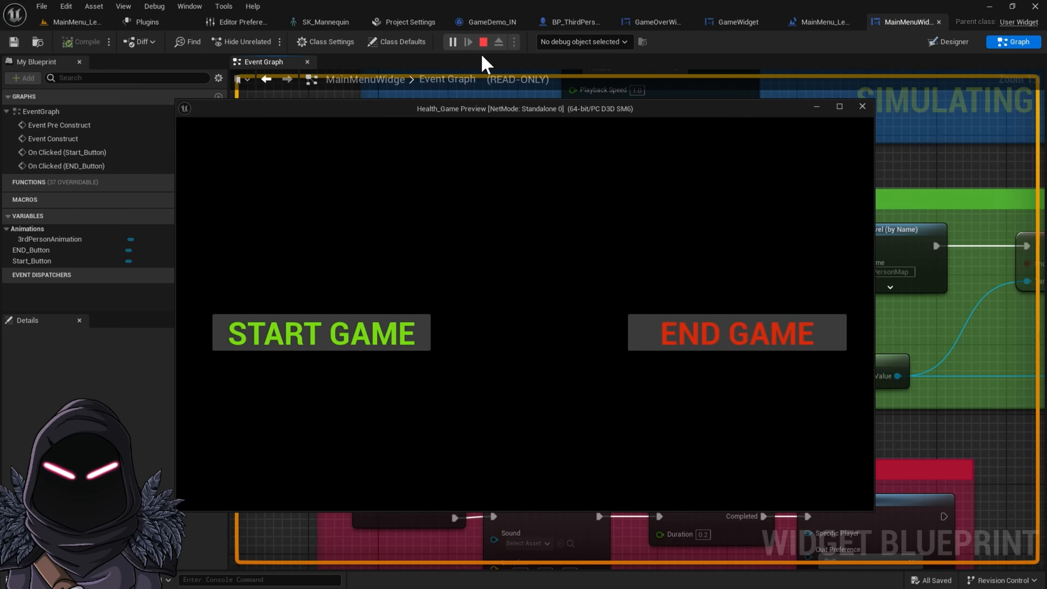
pyautogui.click(361, 345)
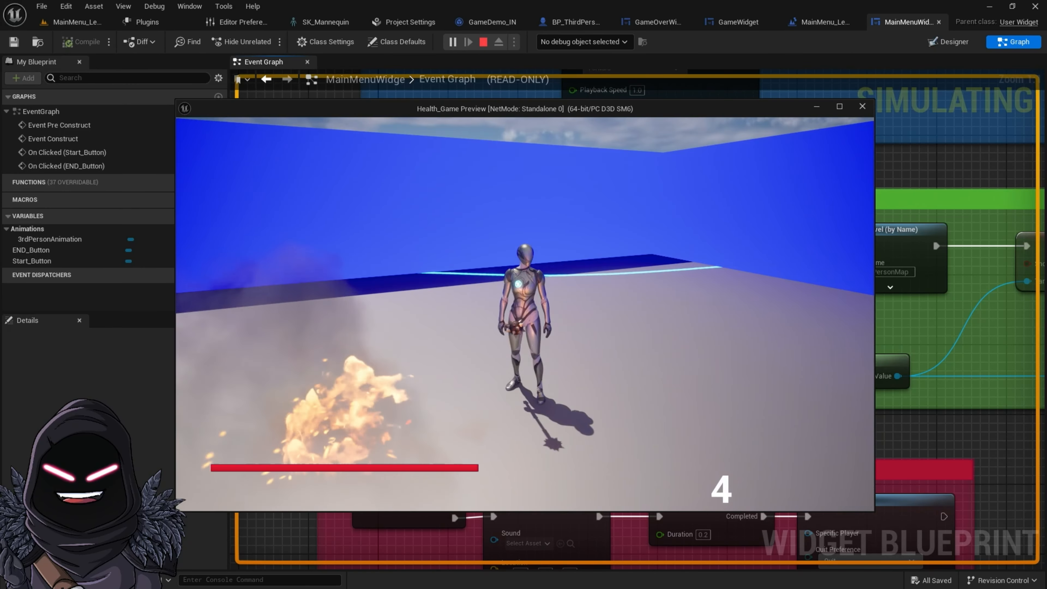
pyautogui.press('Escape')
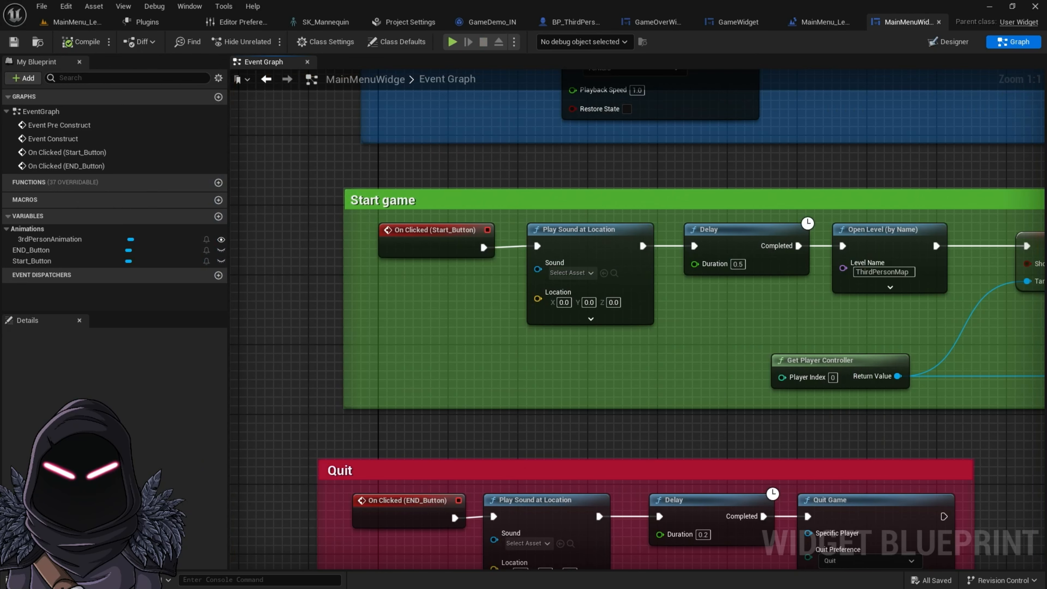